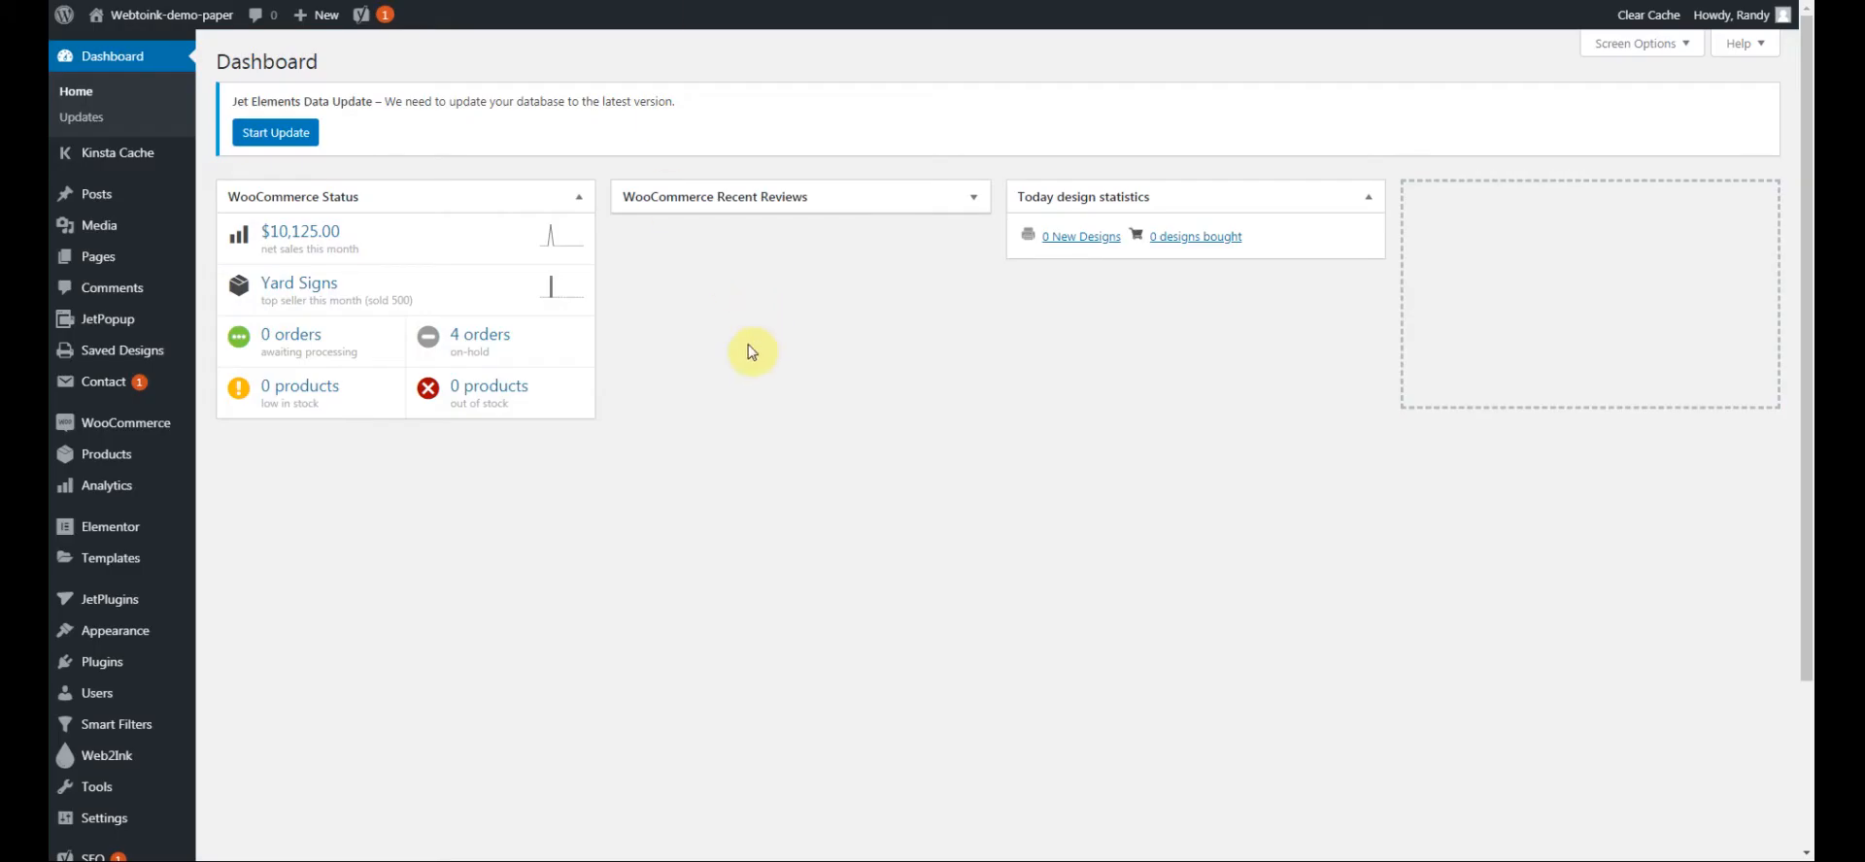
# Step: Open the product list in the Web2Ink administration console from the Web2Ink plugin settings
pyautogui.scroll(-1, 674, 411)
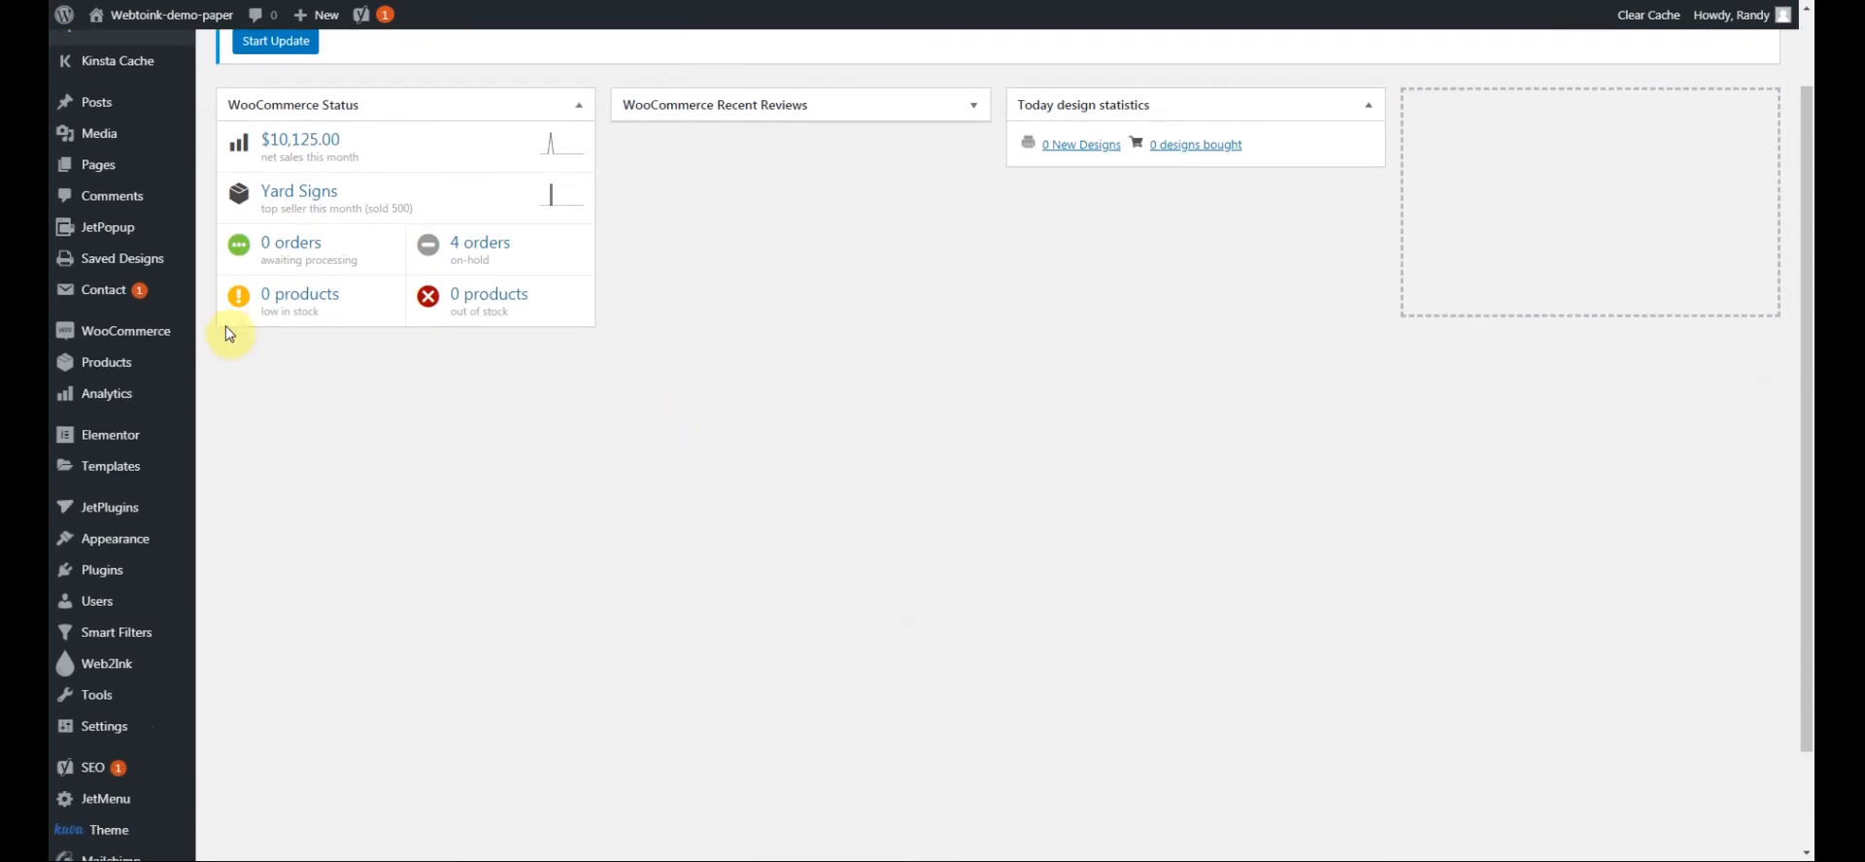
pyautogui.moveTo(109, 666)
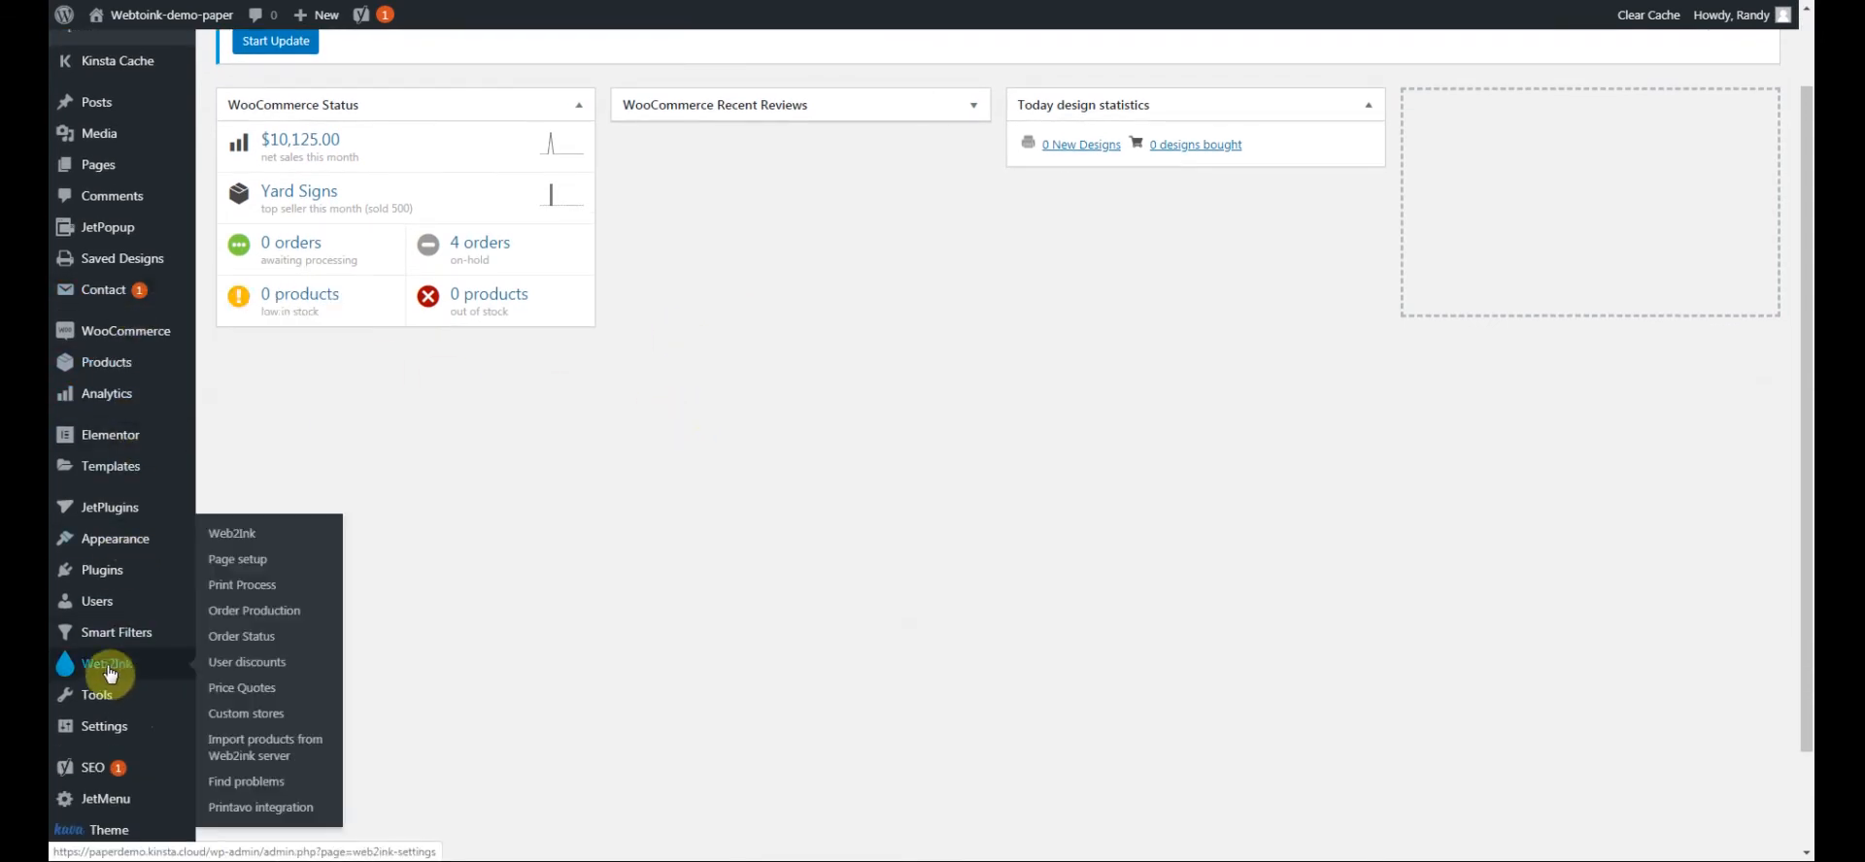
pyautogui.click(105, 668)
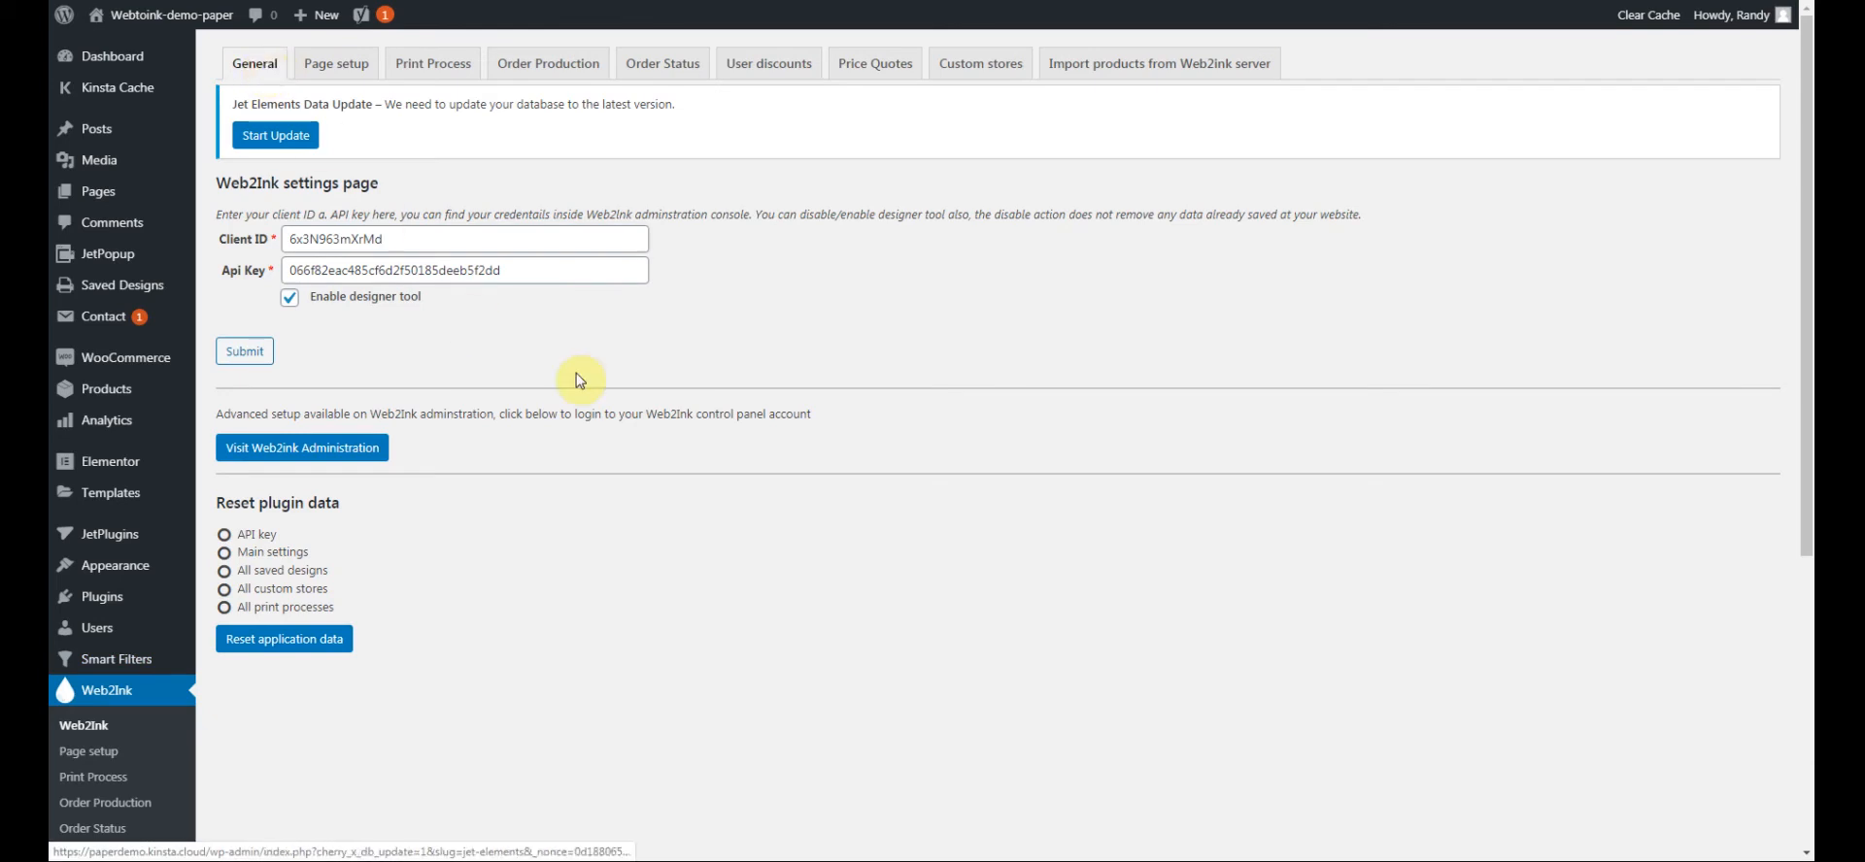
pyautogui.click(285, 455)
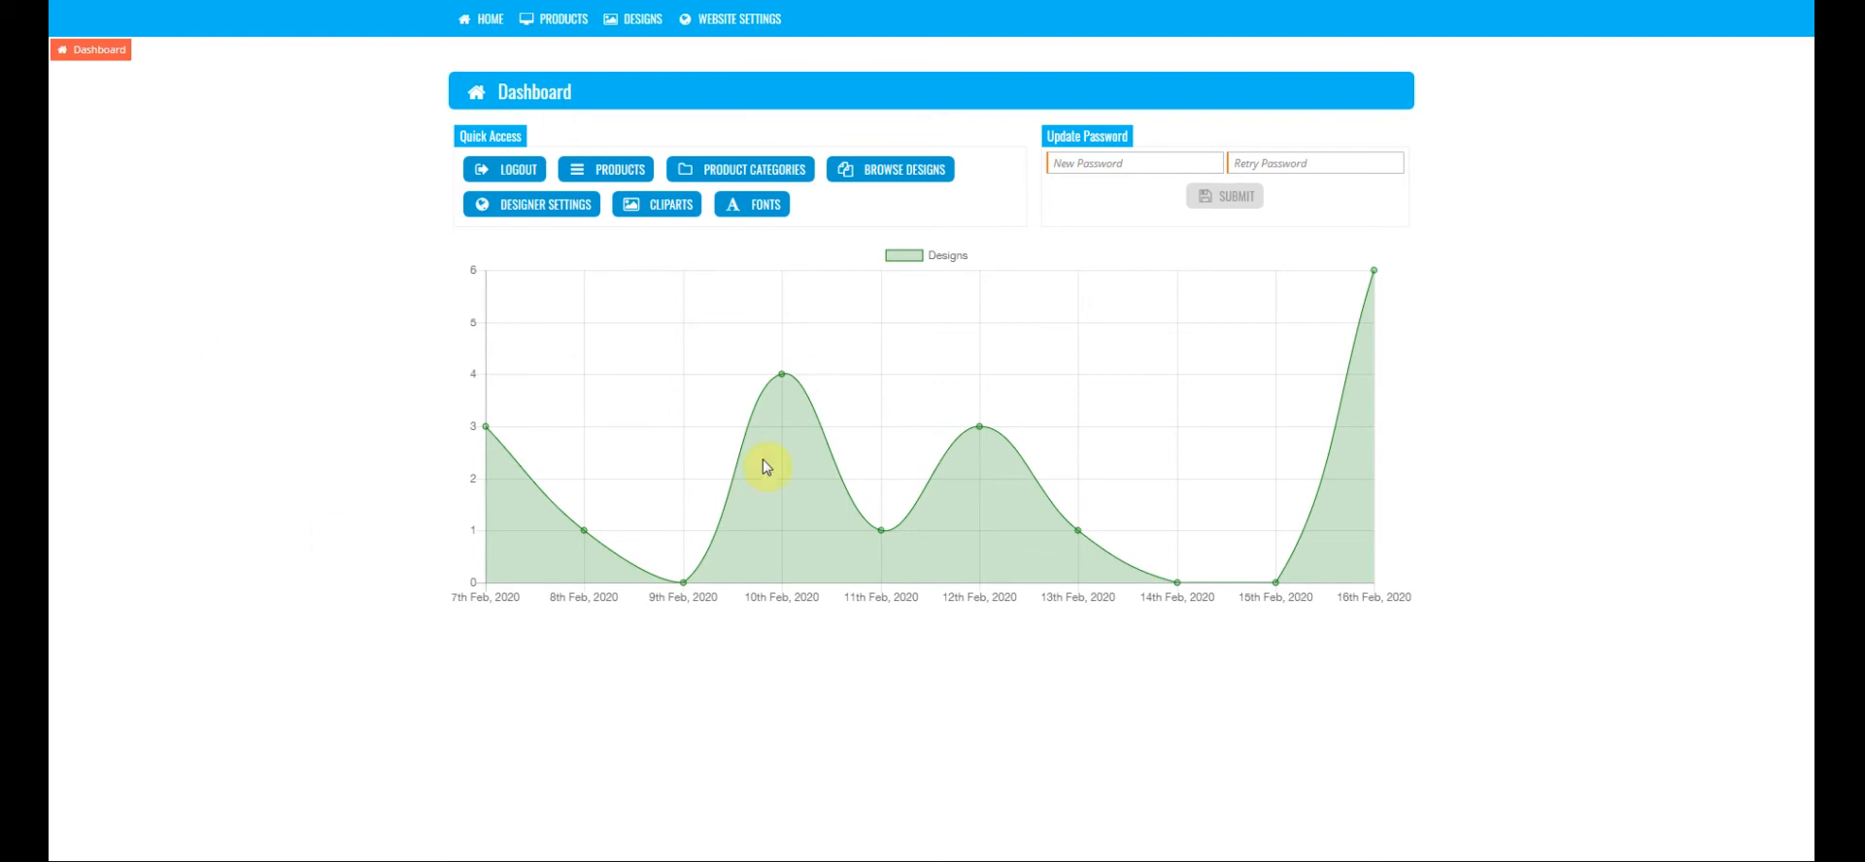
pyautogui.click(596, 163)
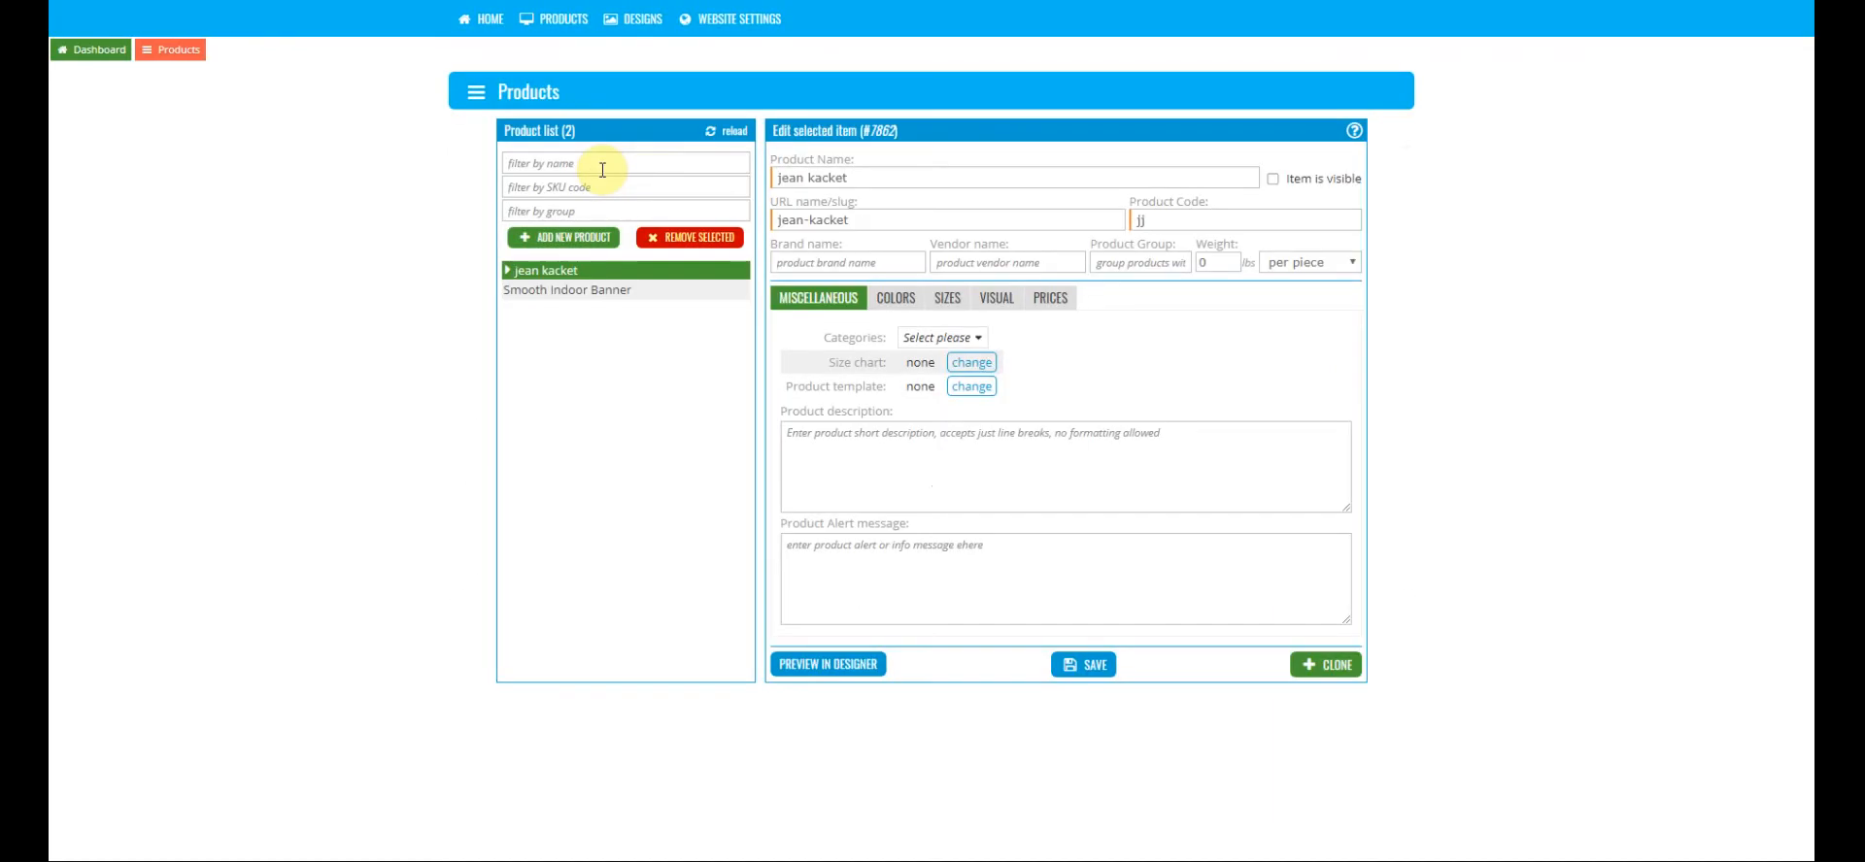
# Step: Add a new product named Promotional Golf Ball with product code PGB-001, leaving the product group empty
pyautogui.click(547, 241)
pyautogui.click(717, 329)
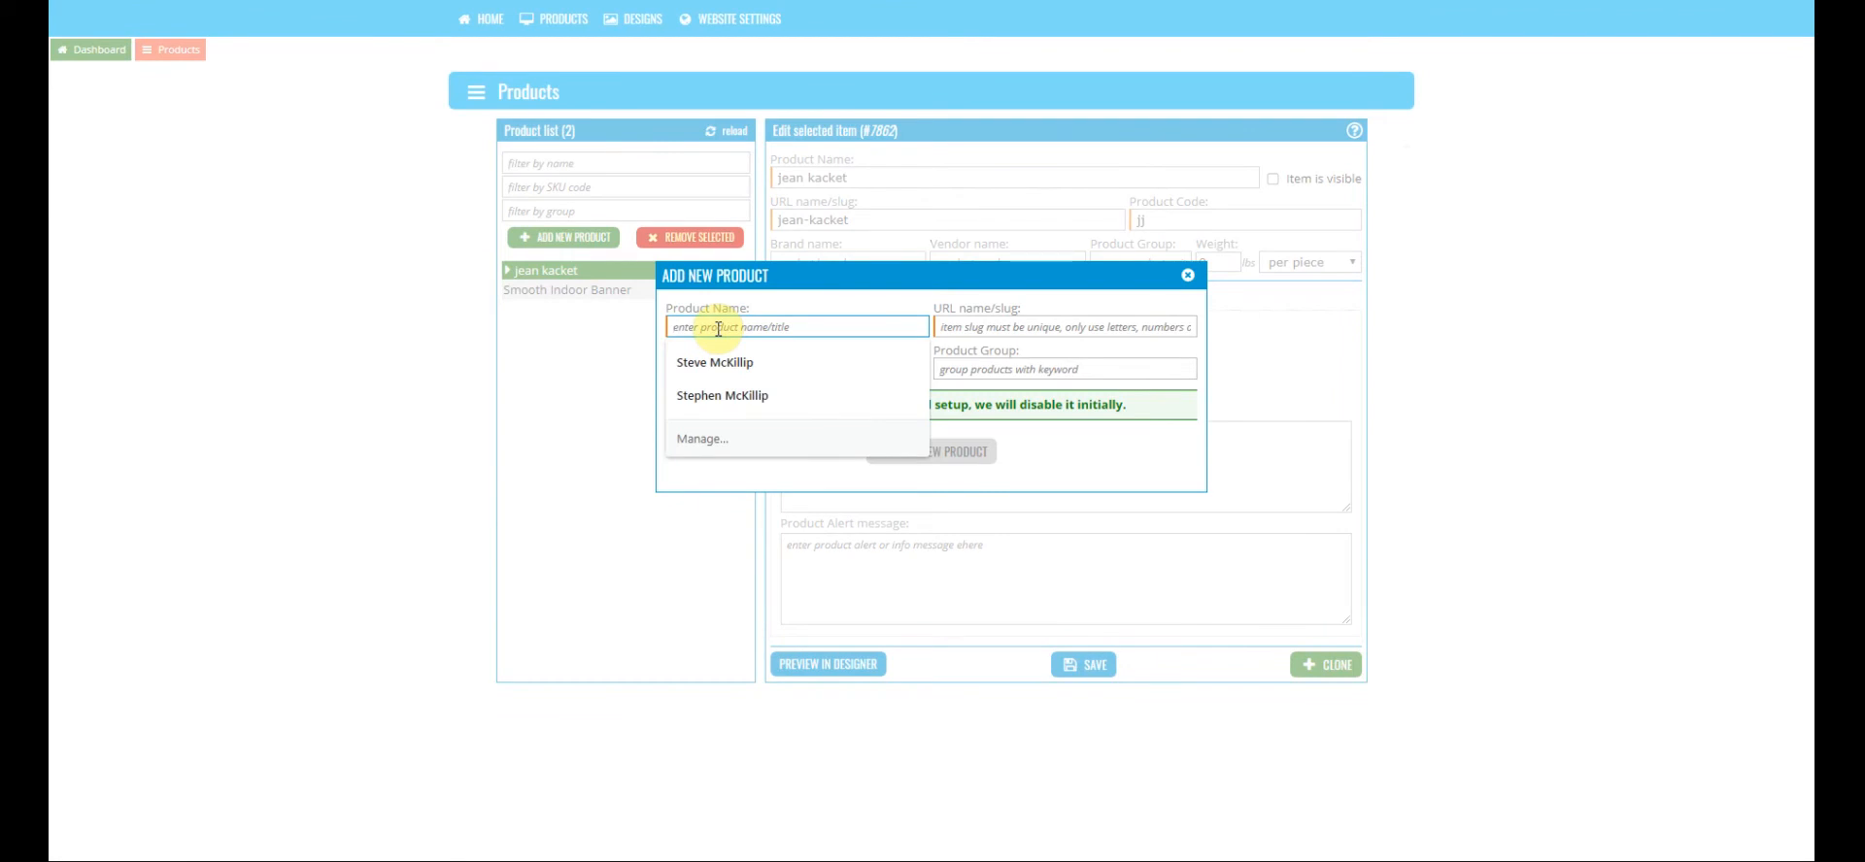
pyautogui.write('Promotional')
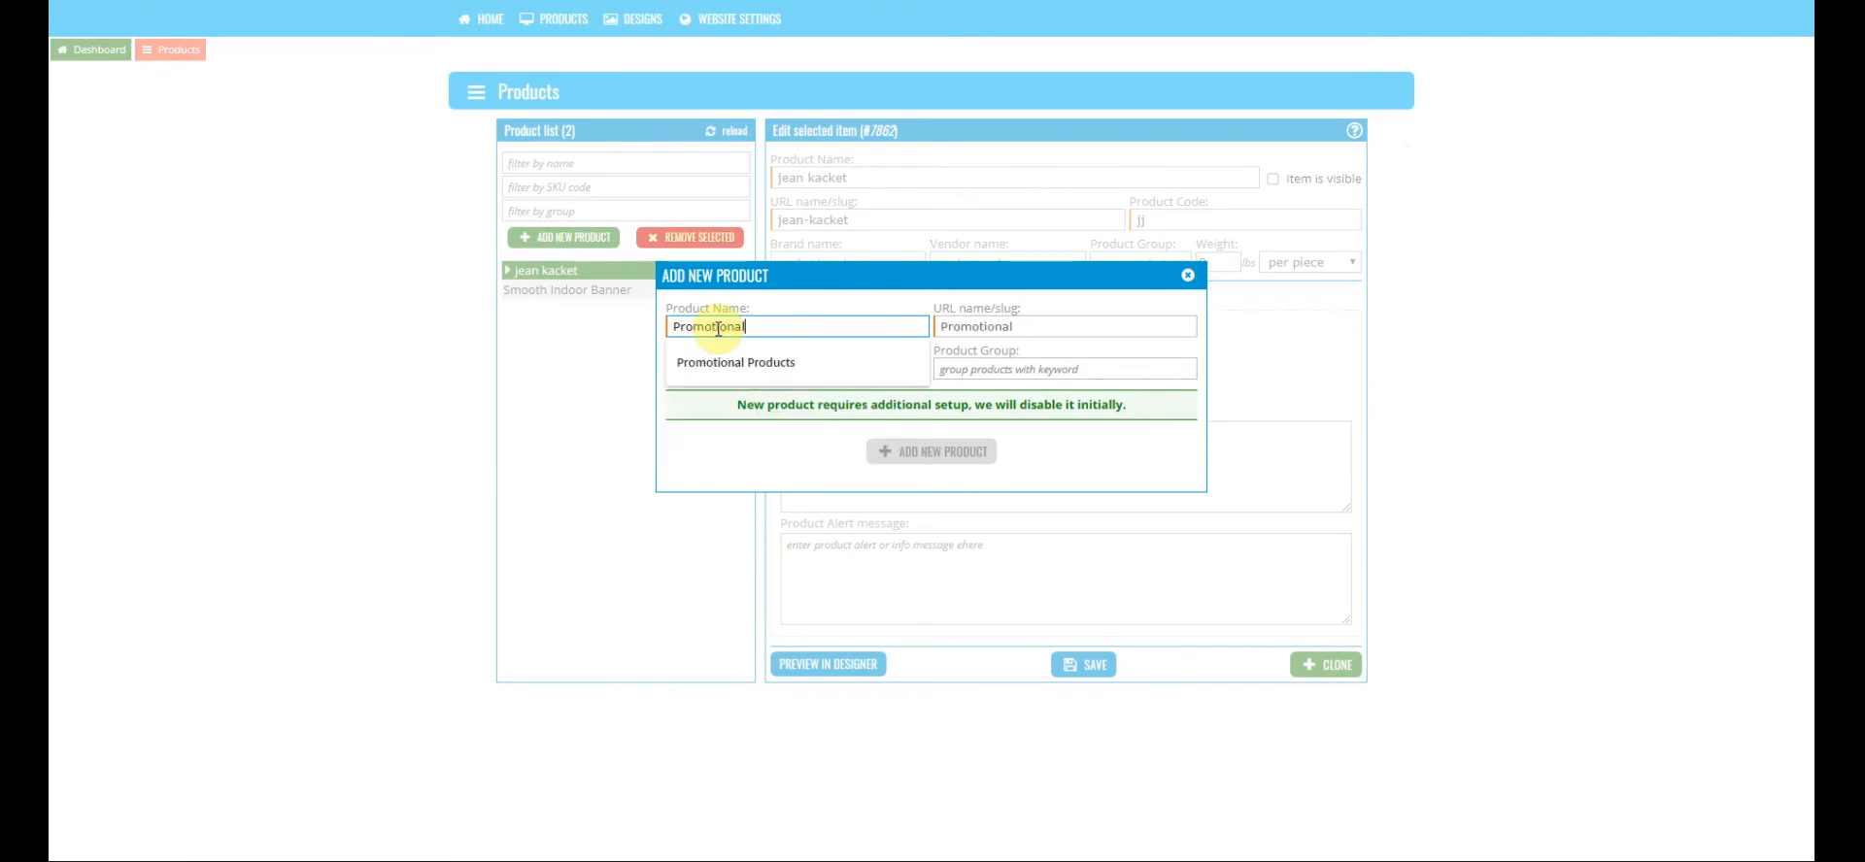
pyautogui.write(' Golf Ball')
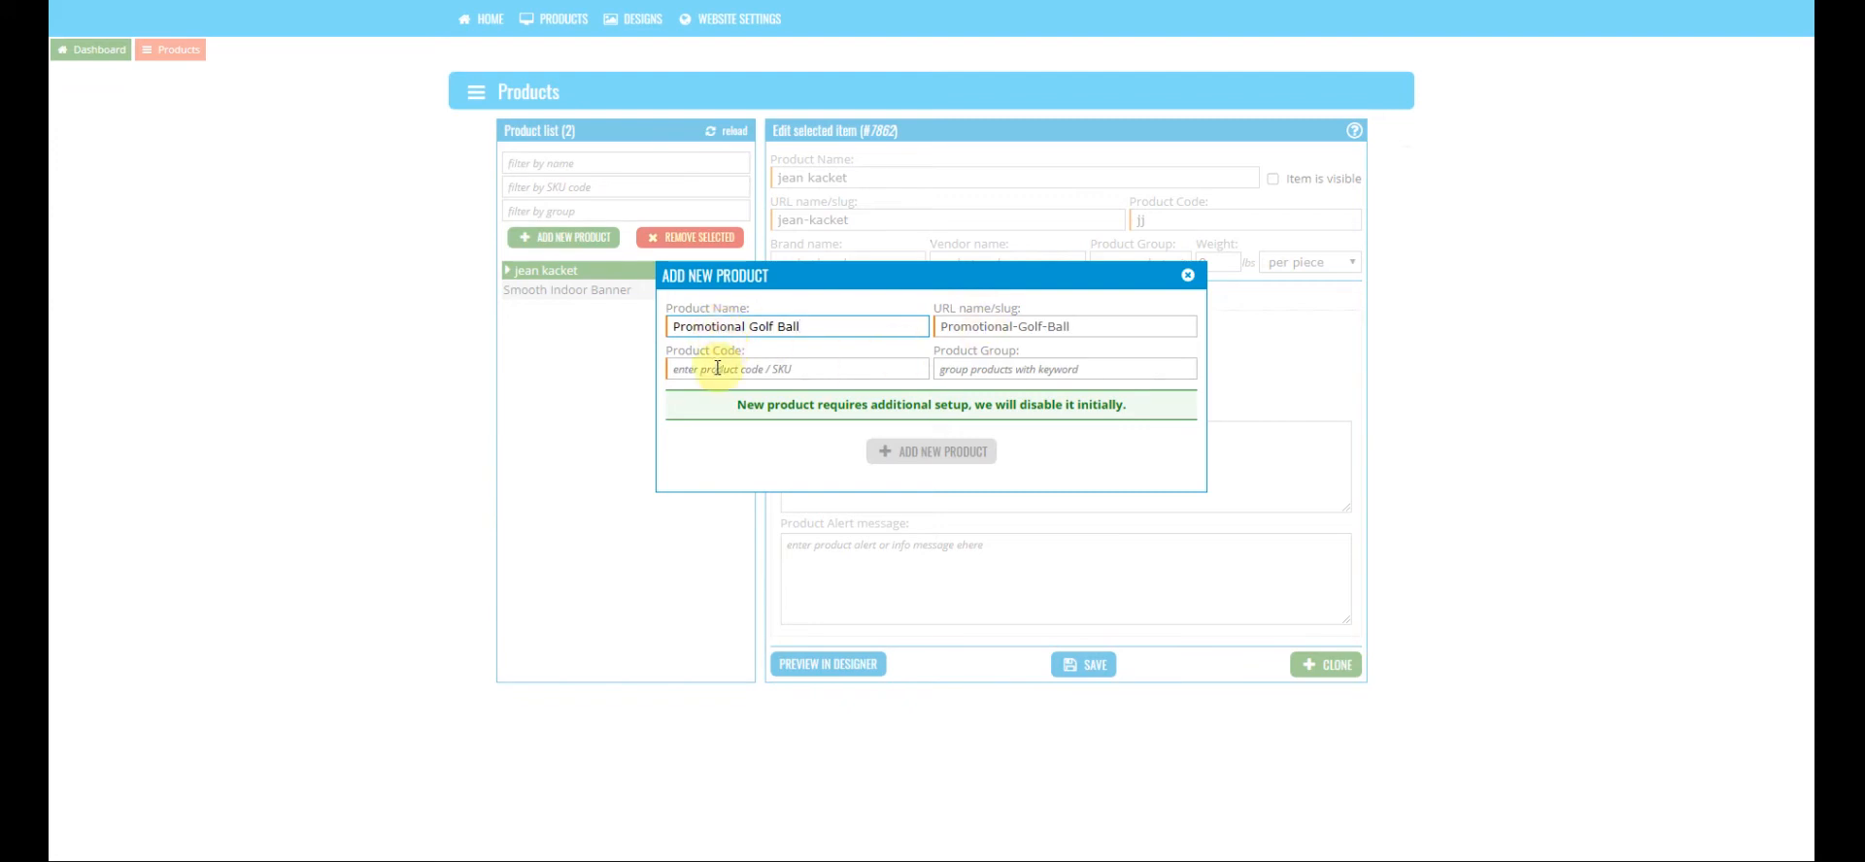
pyautogui.click(719, 368)
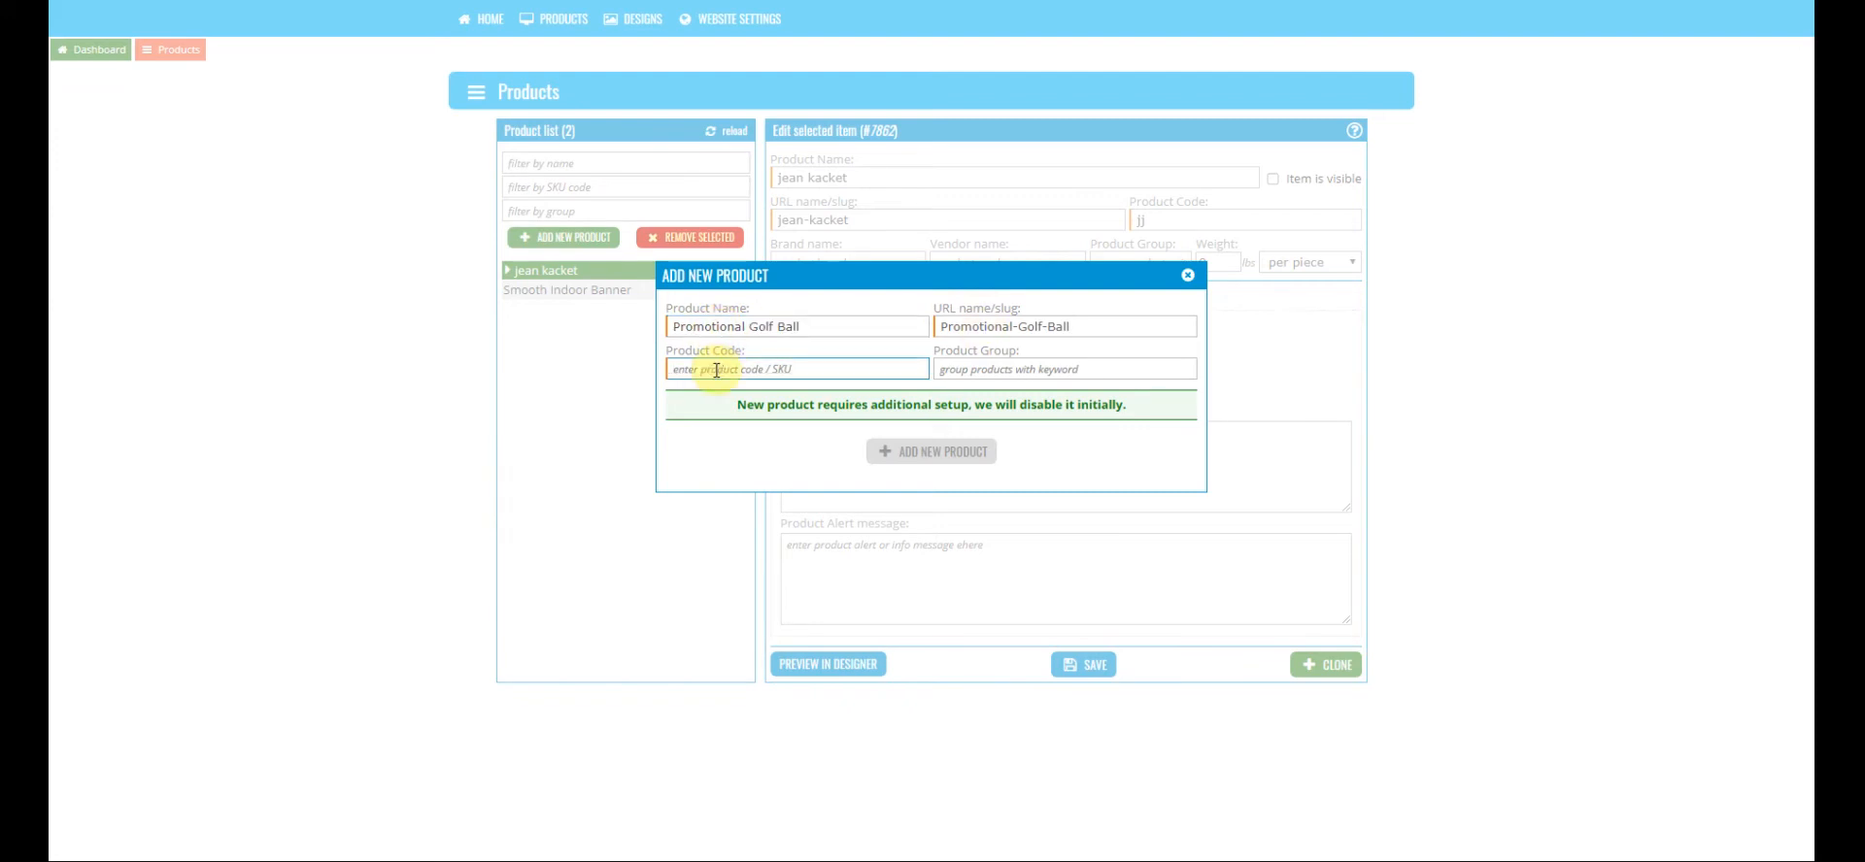
pyautogui.write('P')
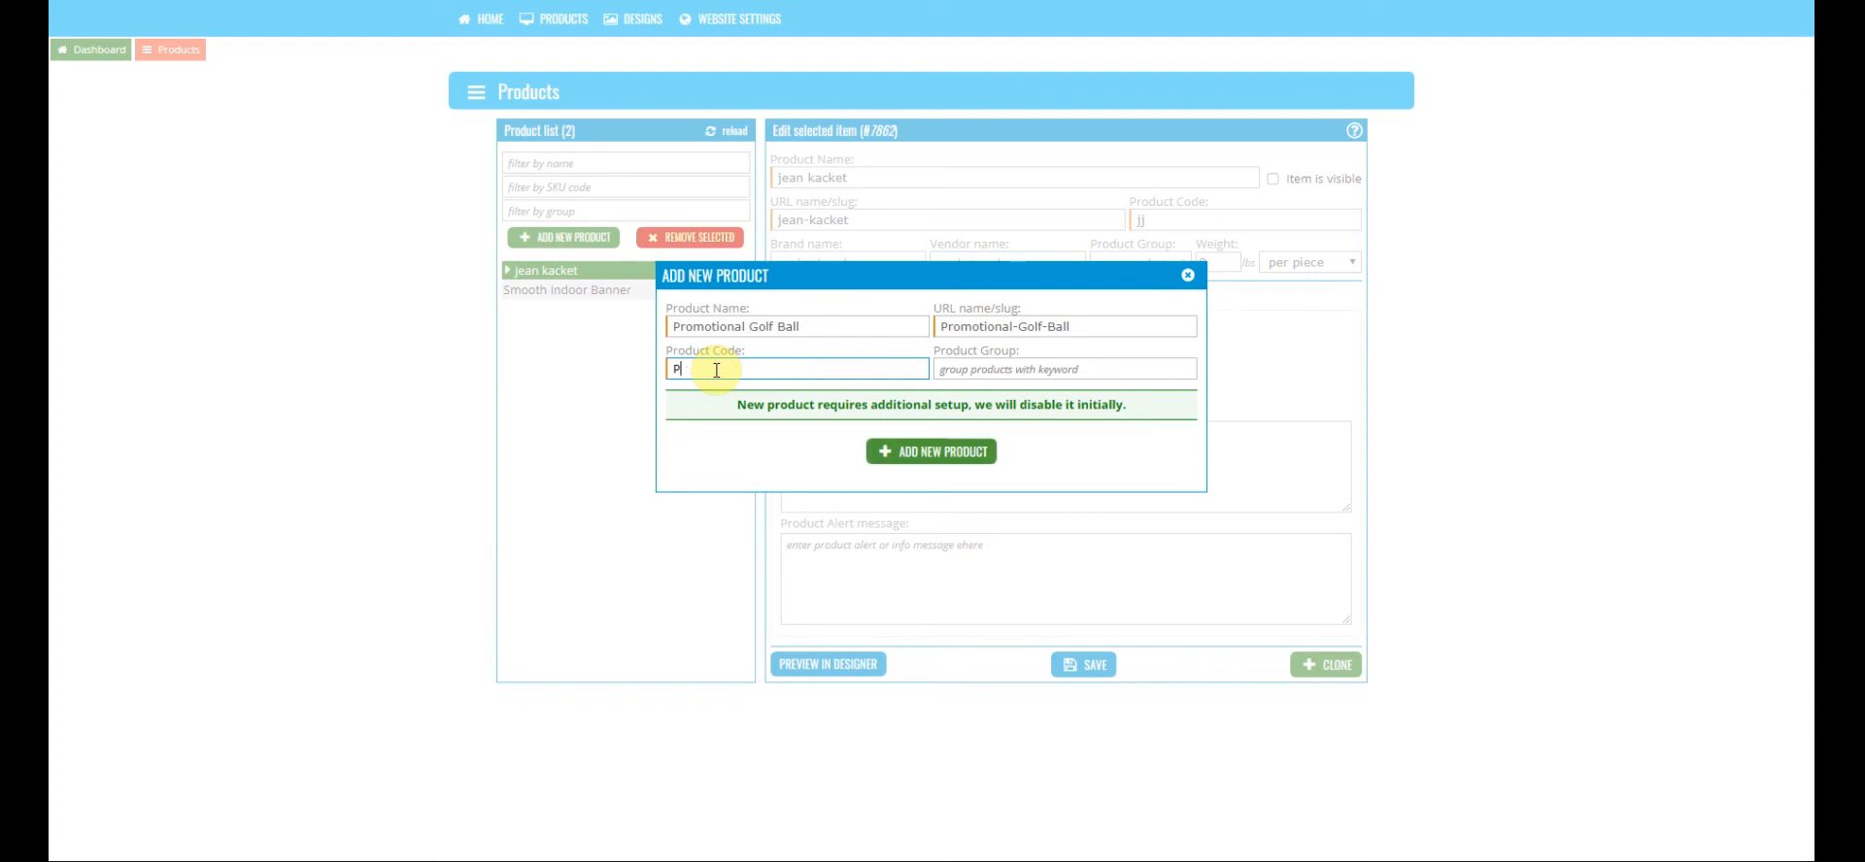
pyautogui.write('GB-001')
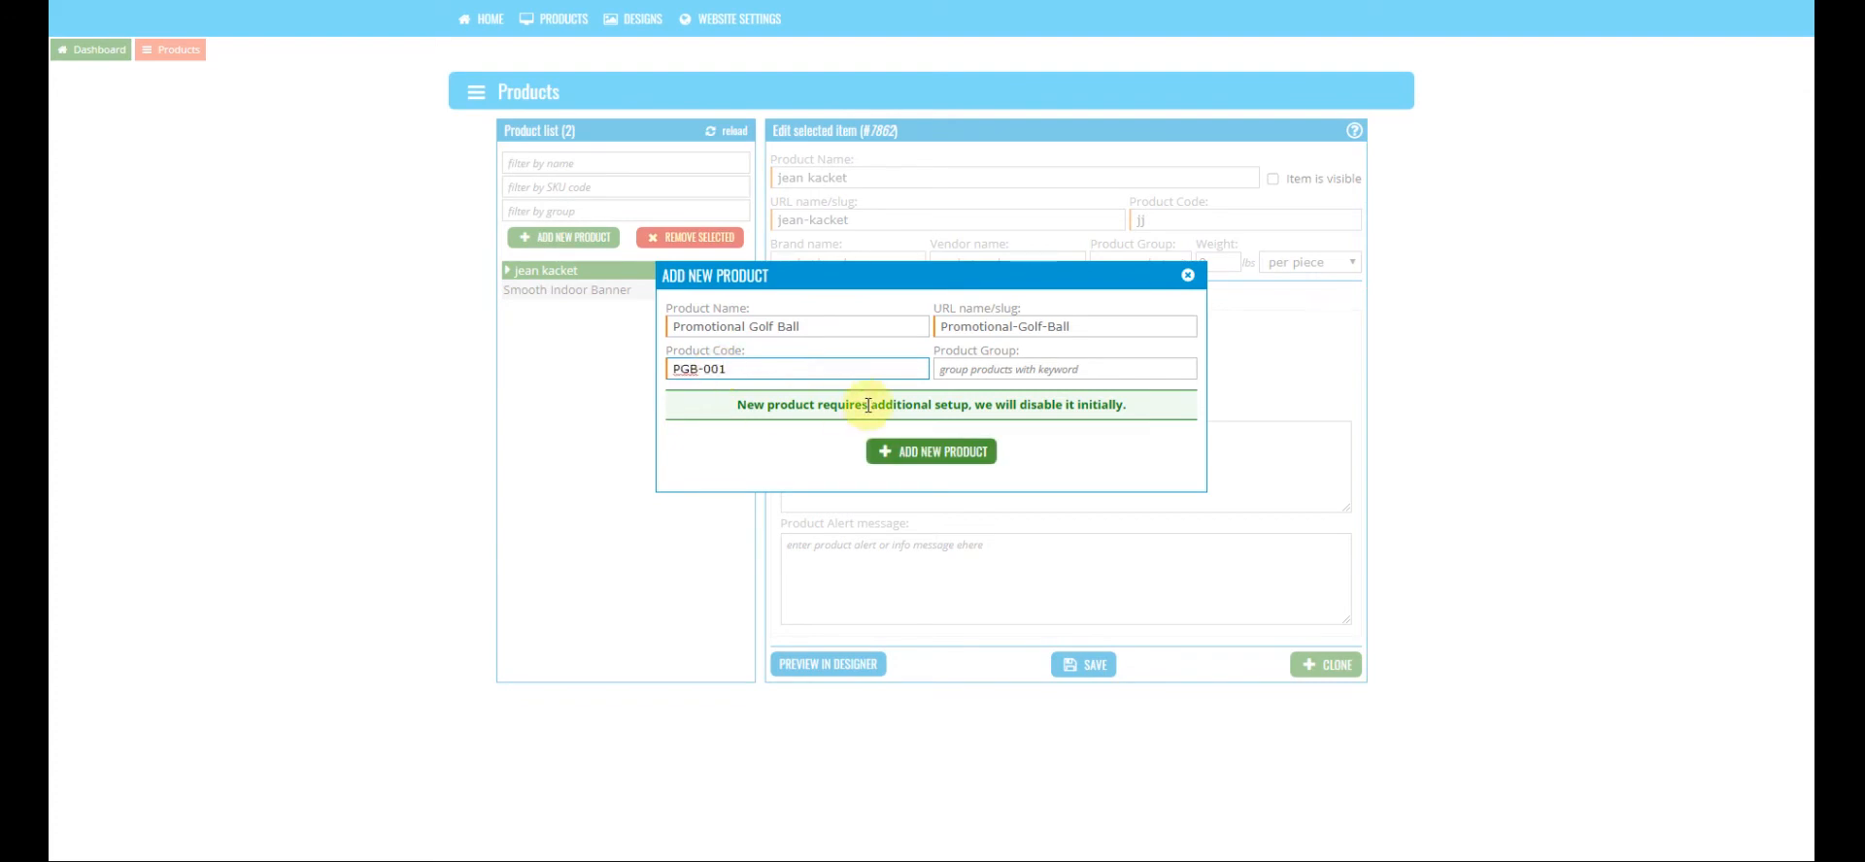
pyautogui.click(995, 370)
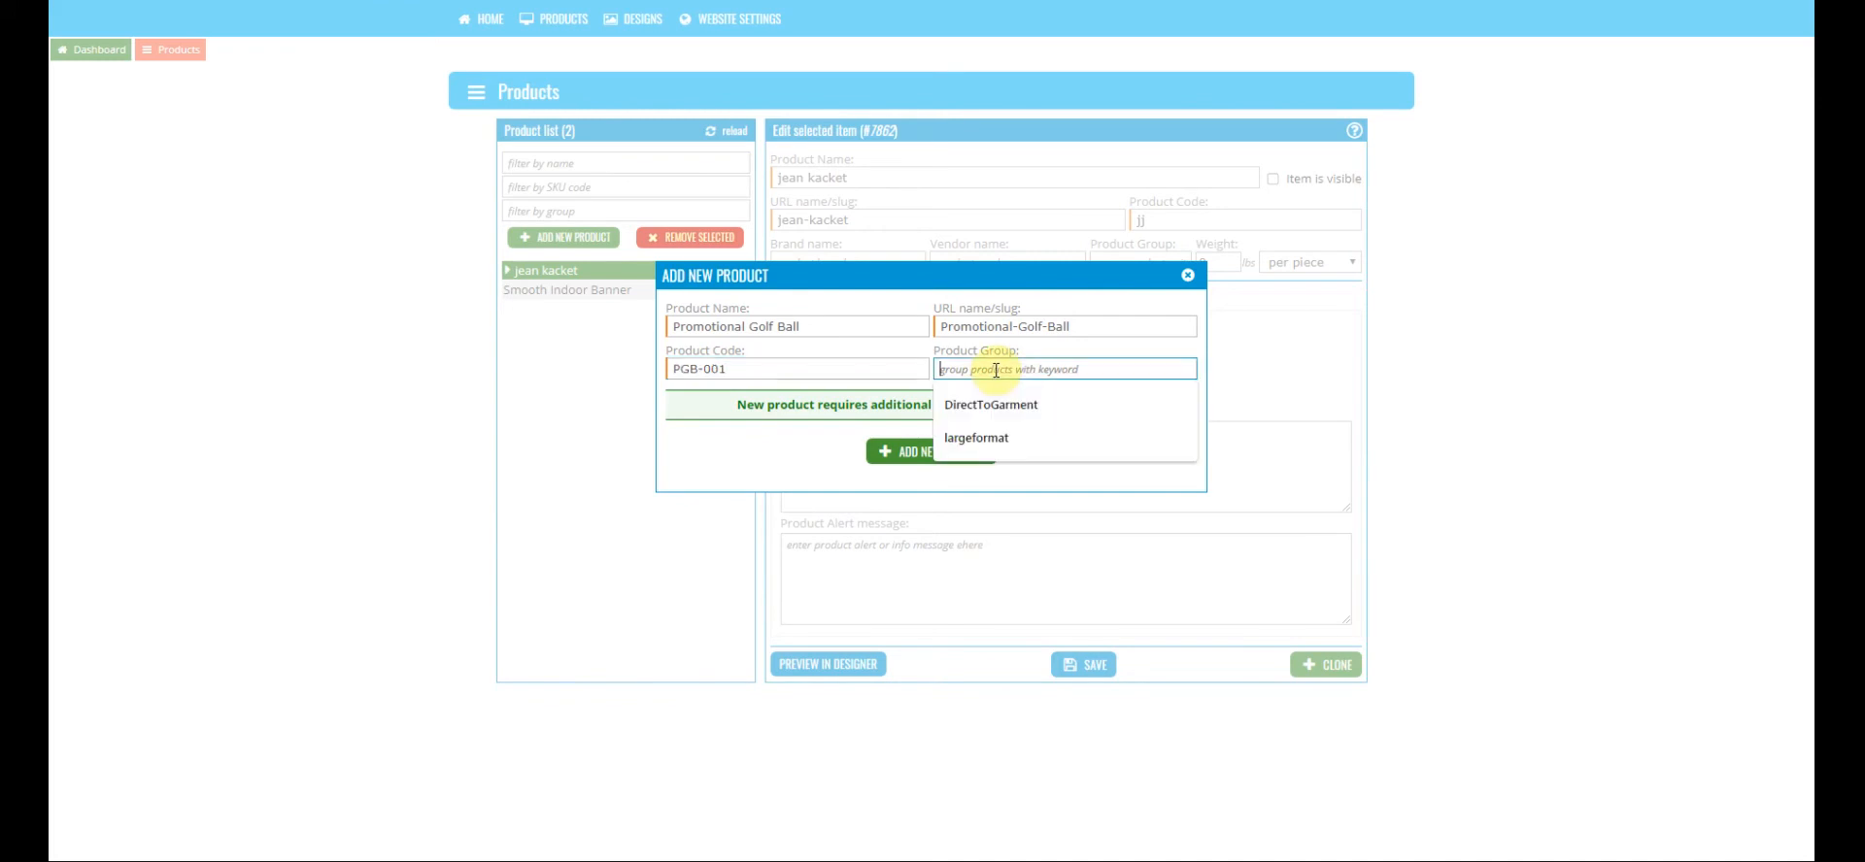
pyautogui.click(808, 451)
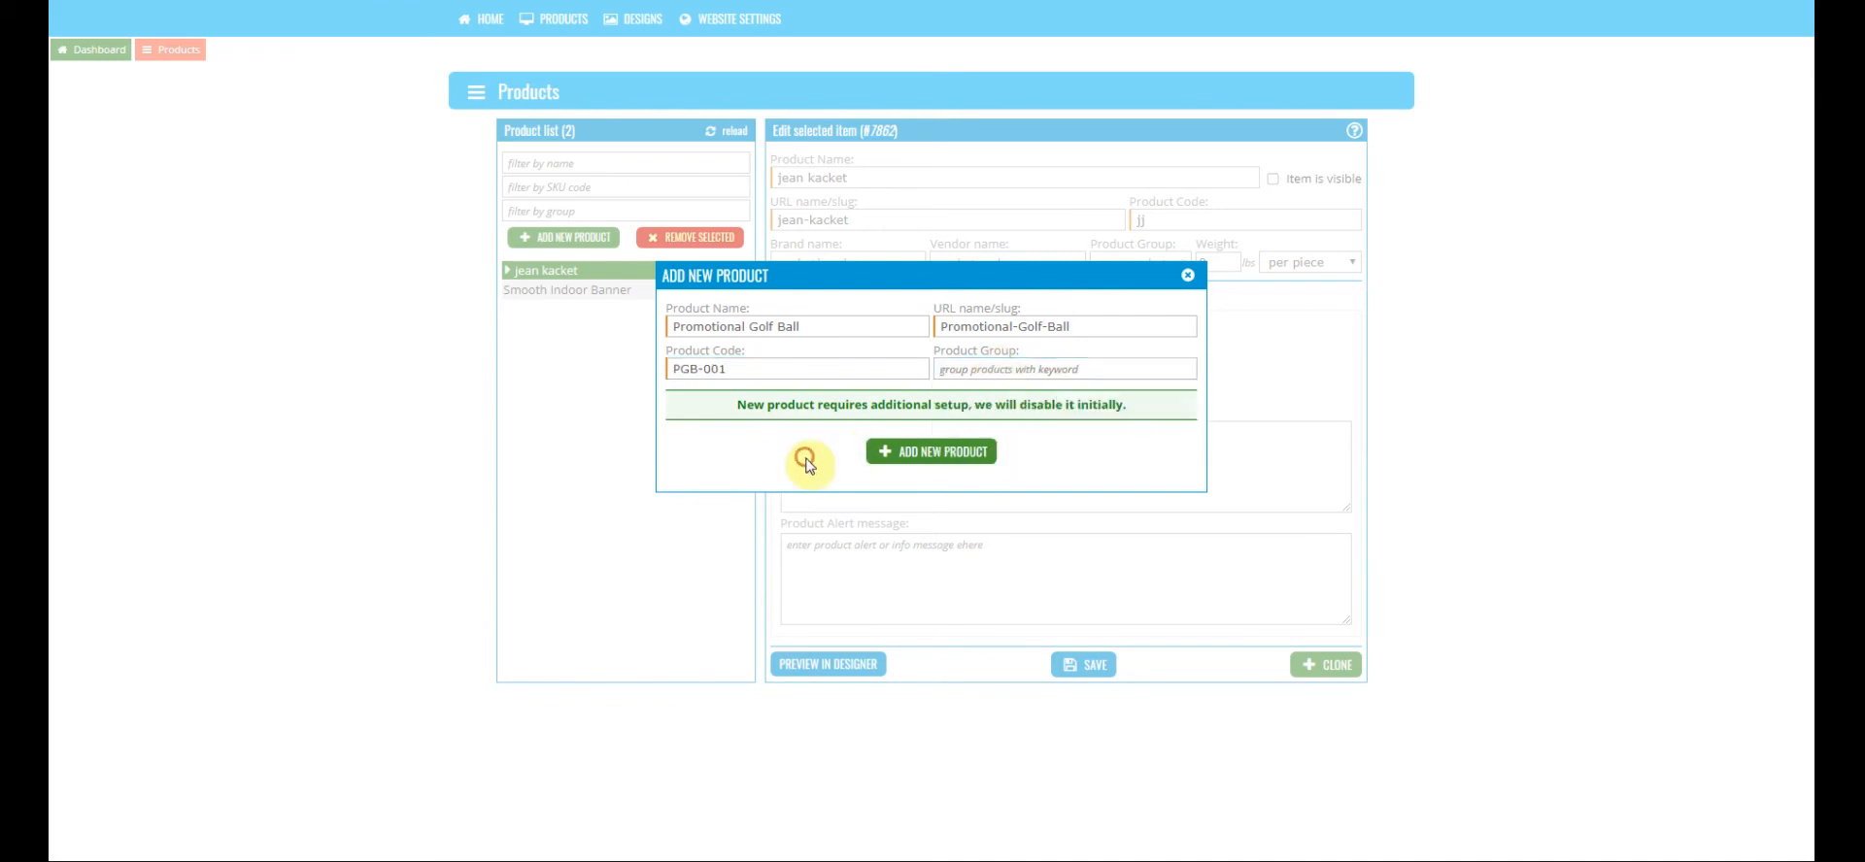
pyautogui.click(916, 454)
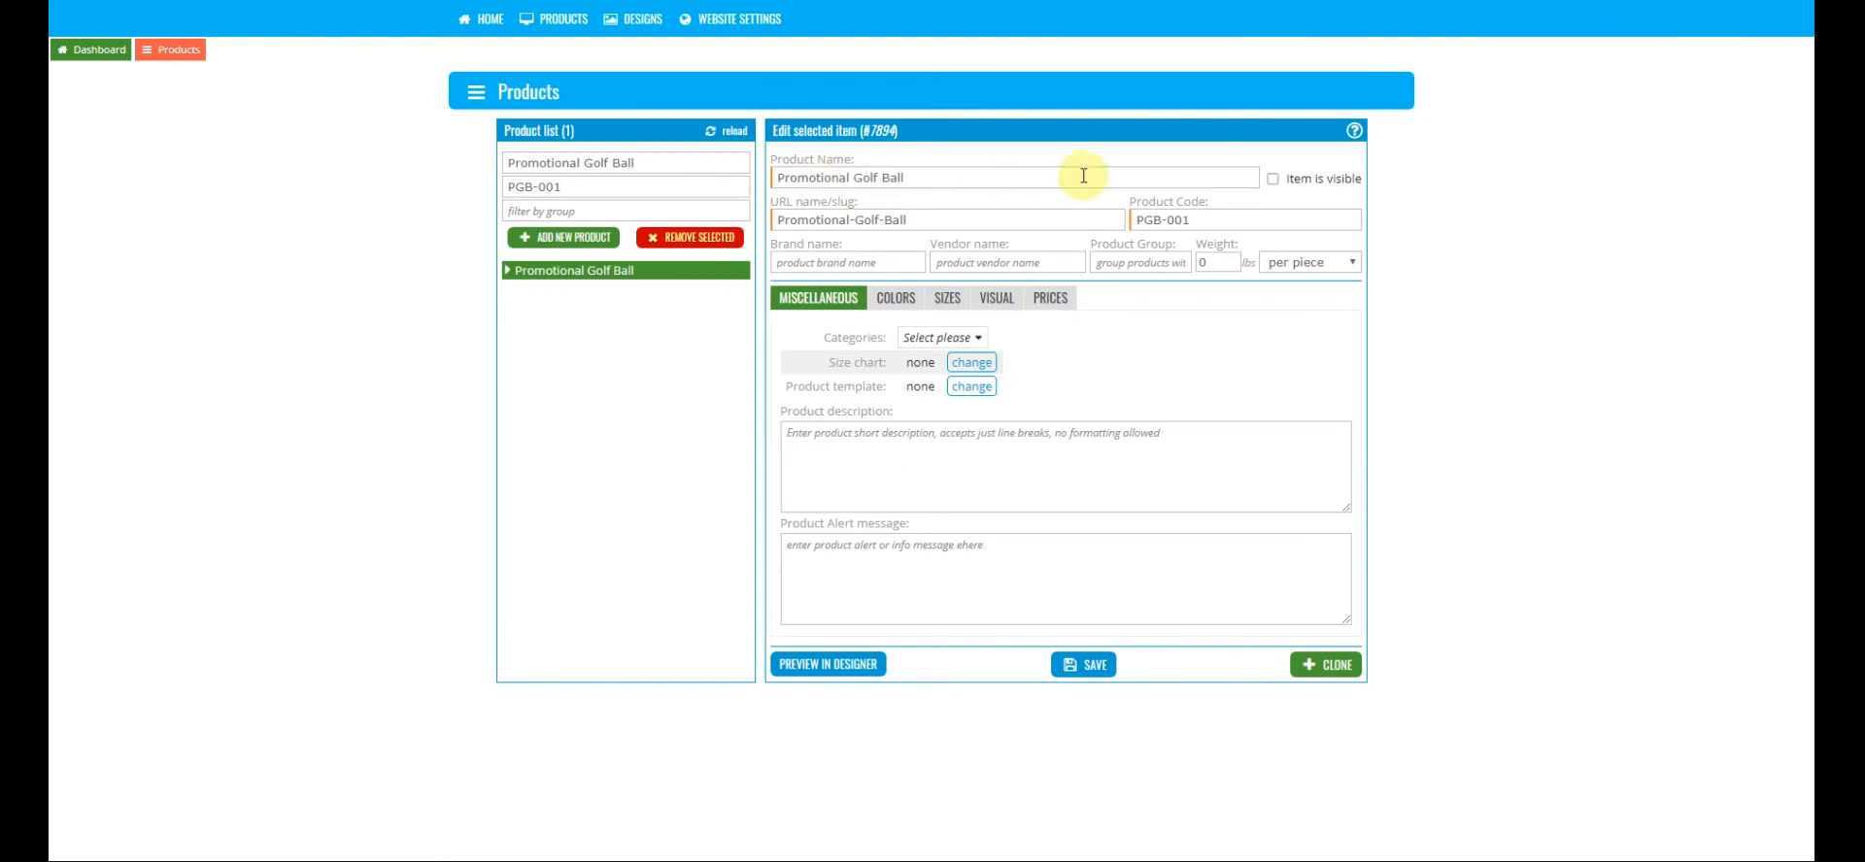
pyautogui.click(786, 262)
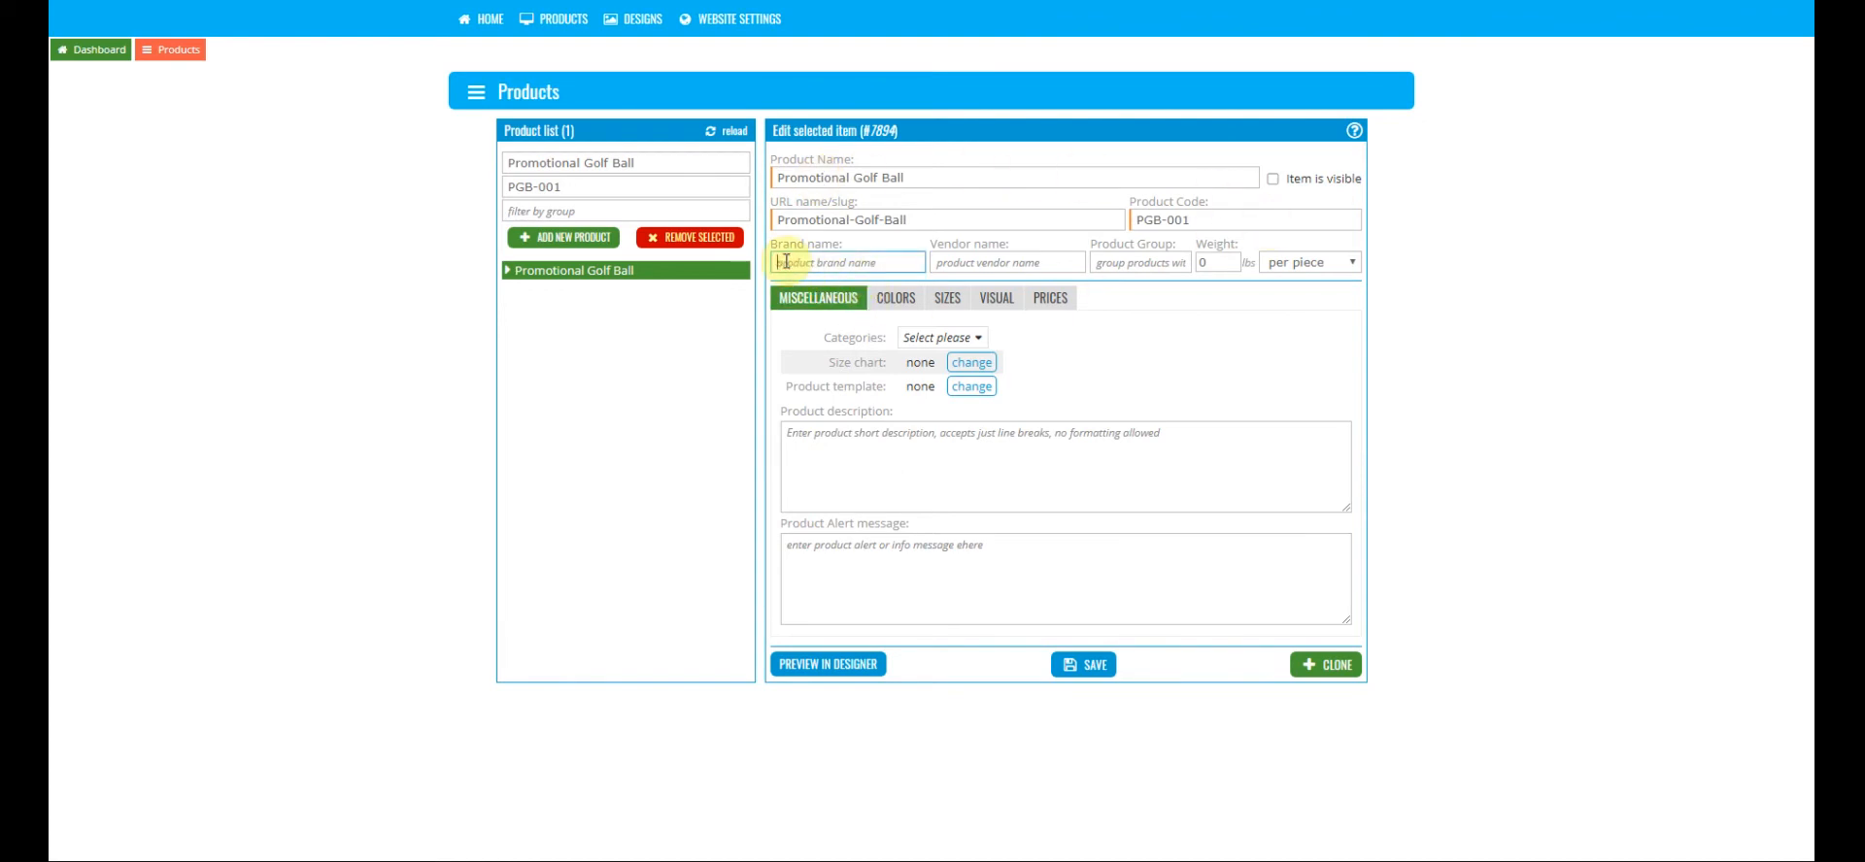
pyautogui.click(876, 263)
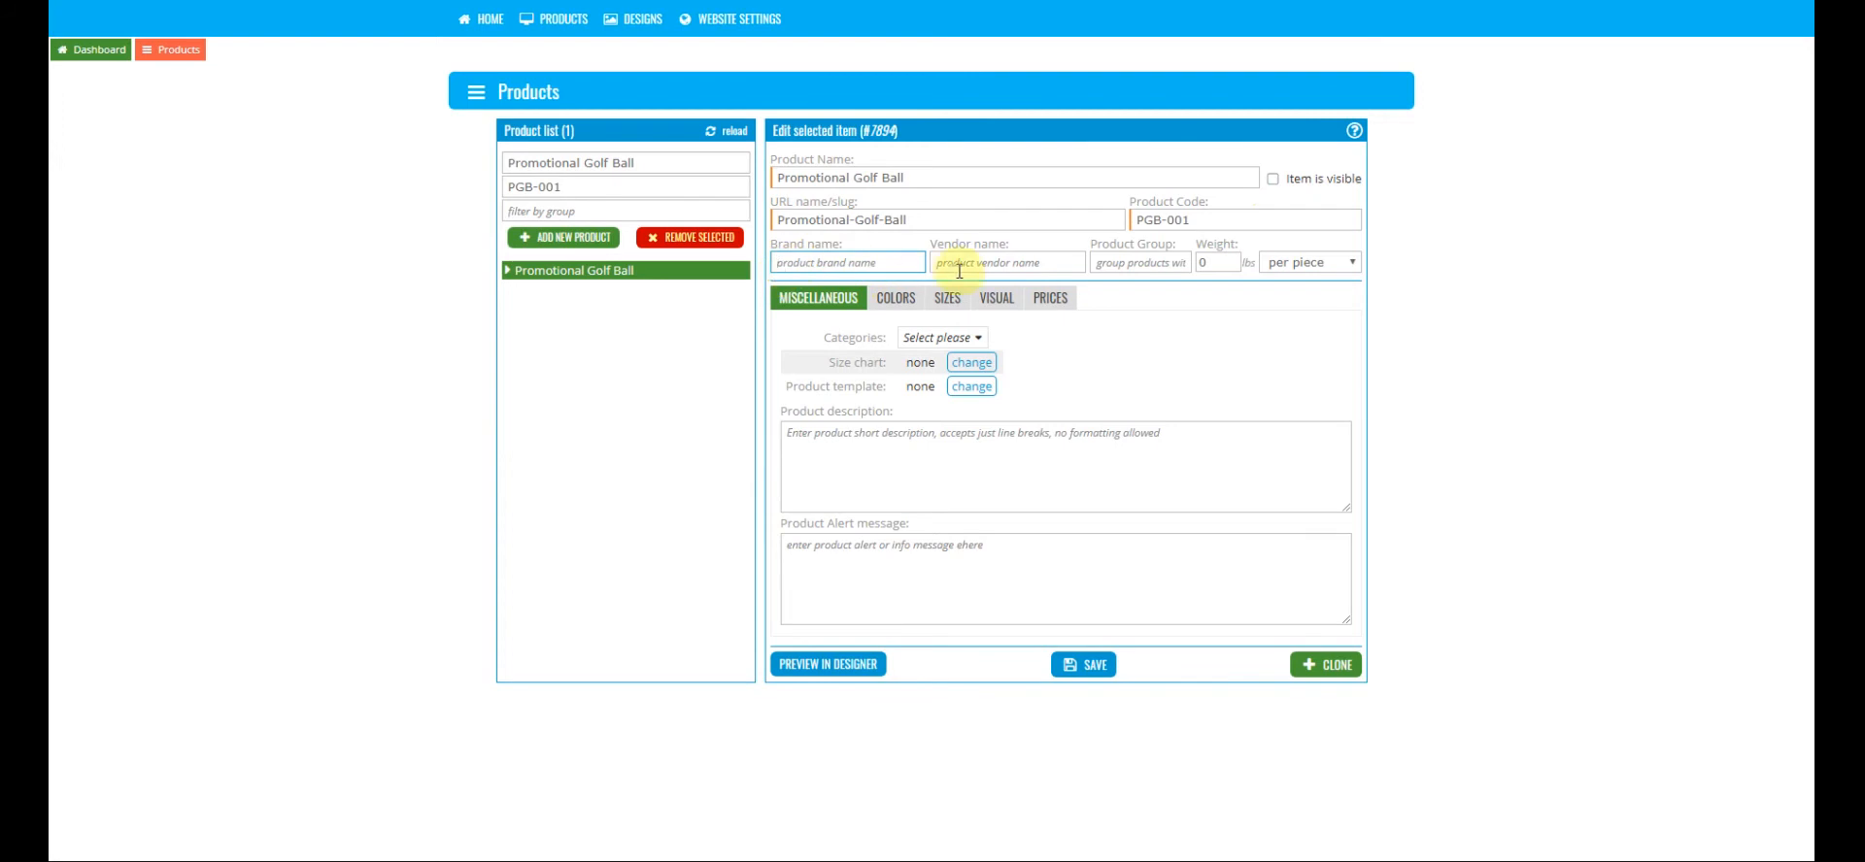
pyautogui.click(939, 262)
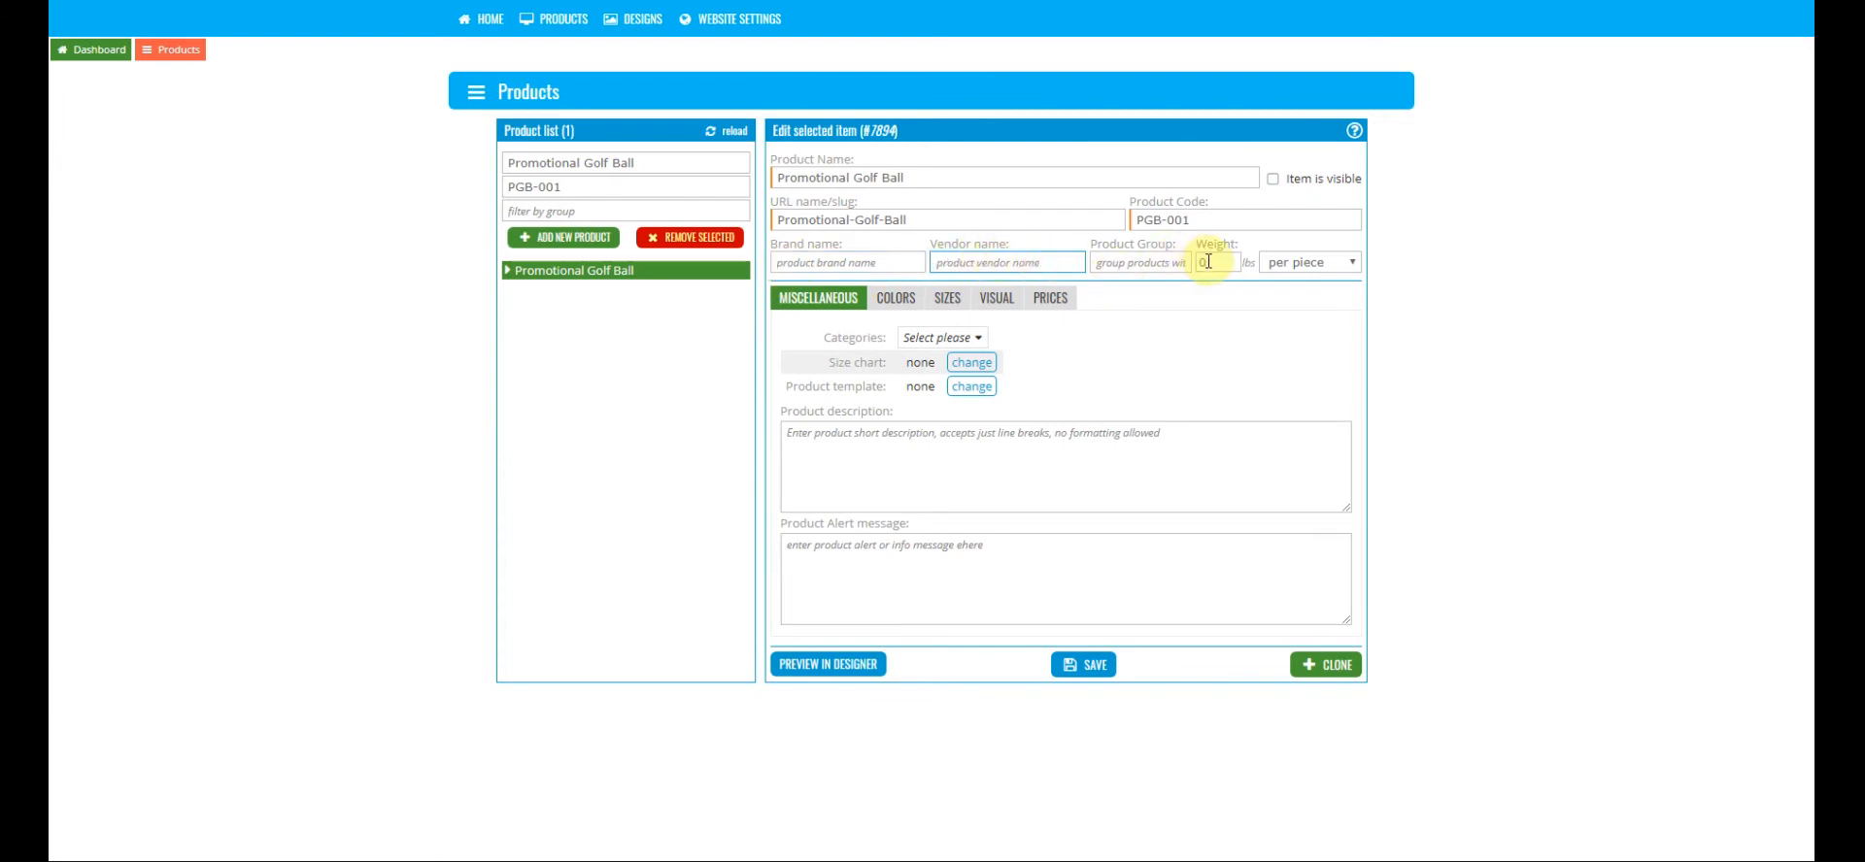
# Step: Set the golf ball product's weight to 5 lbs per piece
pyautogui.click(1350, 262)
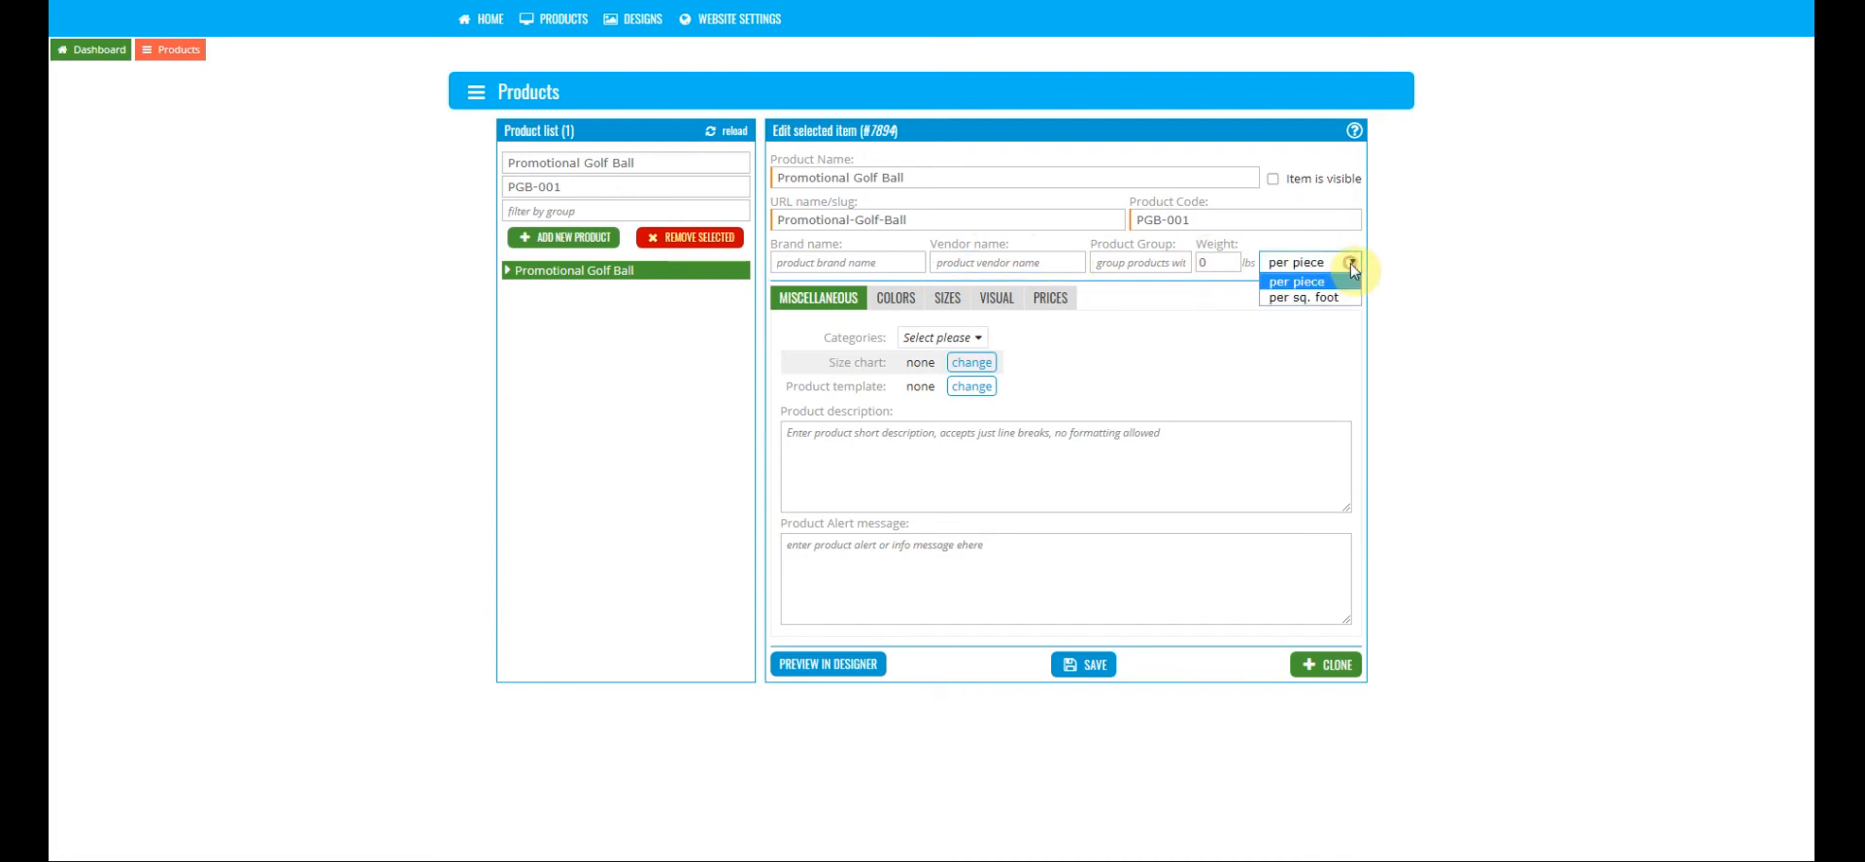
pyautogui.click(1350, 264)
pyautogui.click(1205, 263)
pyautogui.moveTo(1204, 263); pyautogui.dragTo(1235, 262)
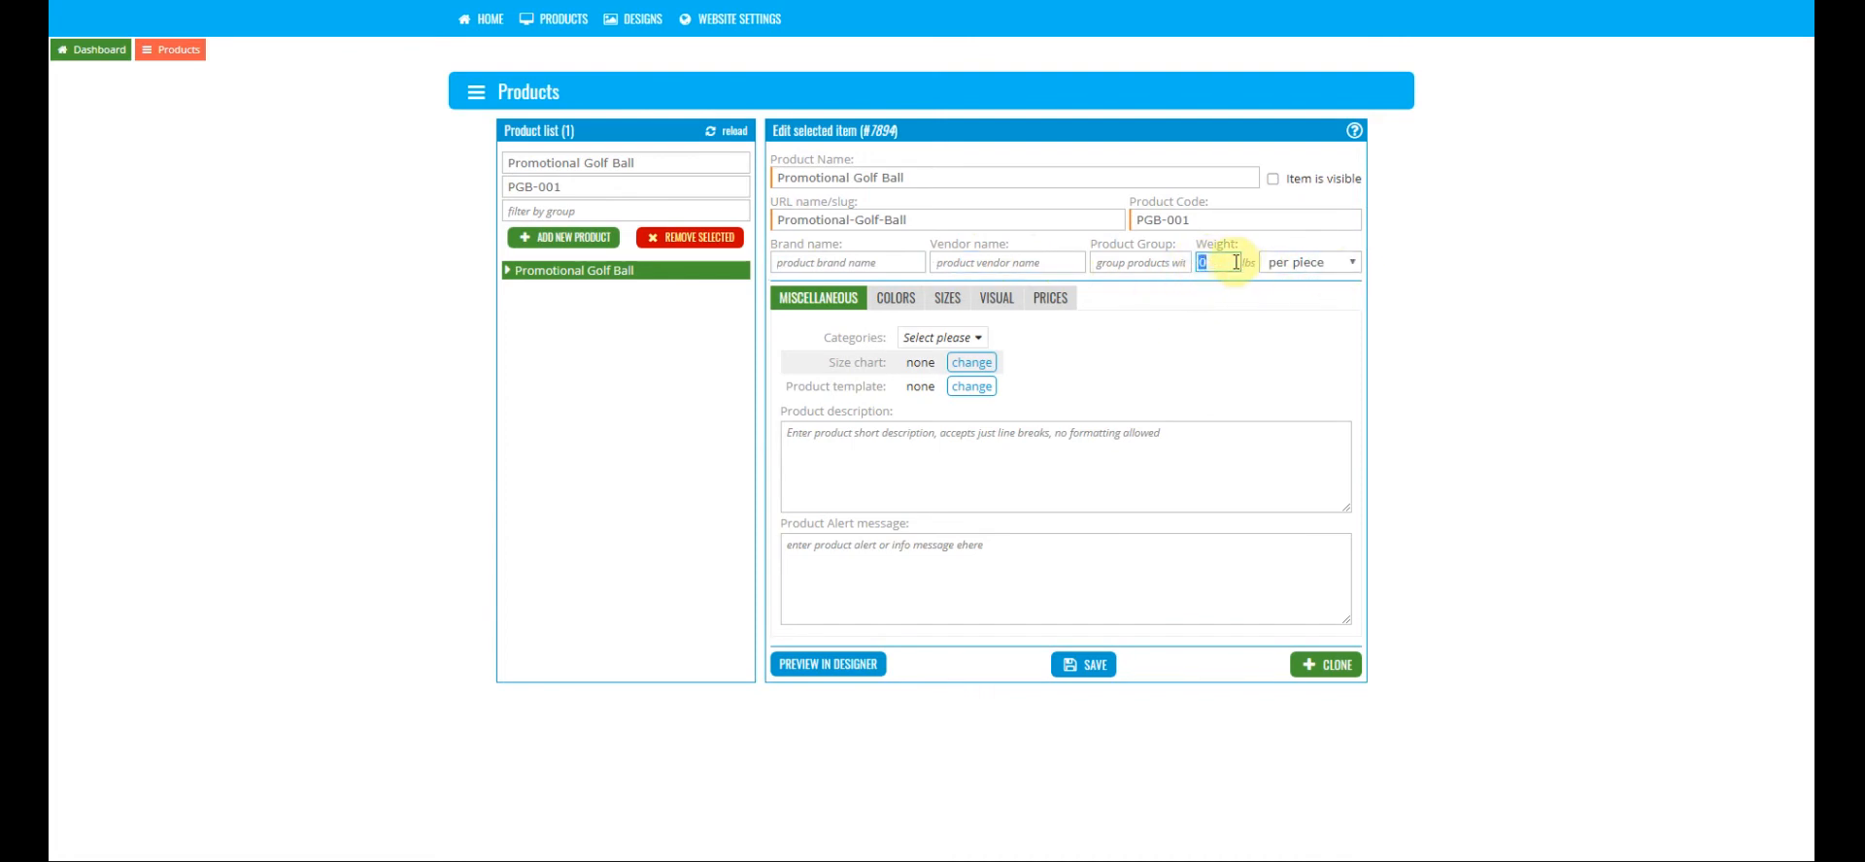
pyautogui.write('5')
pyautogui.click(1355, 269)
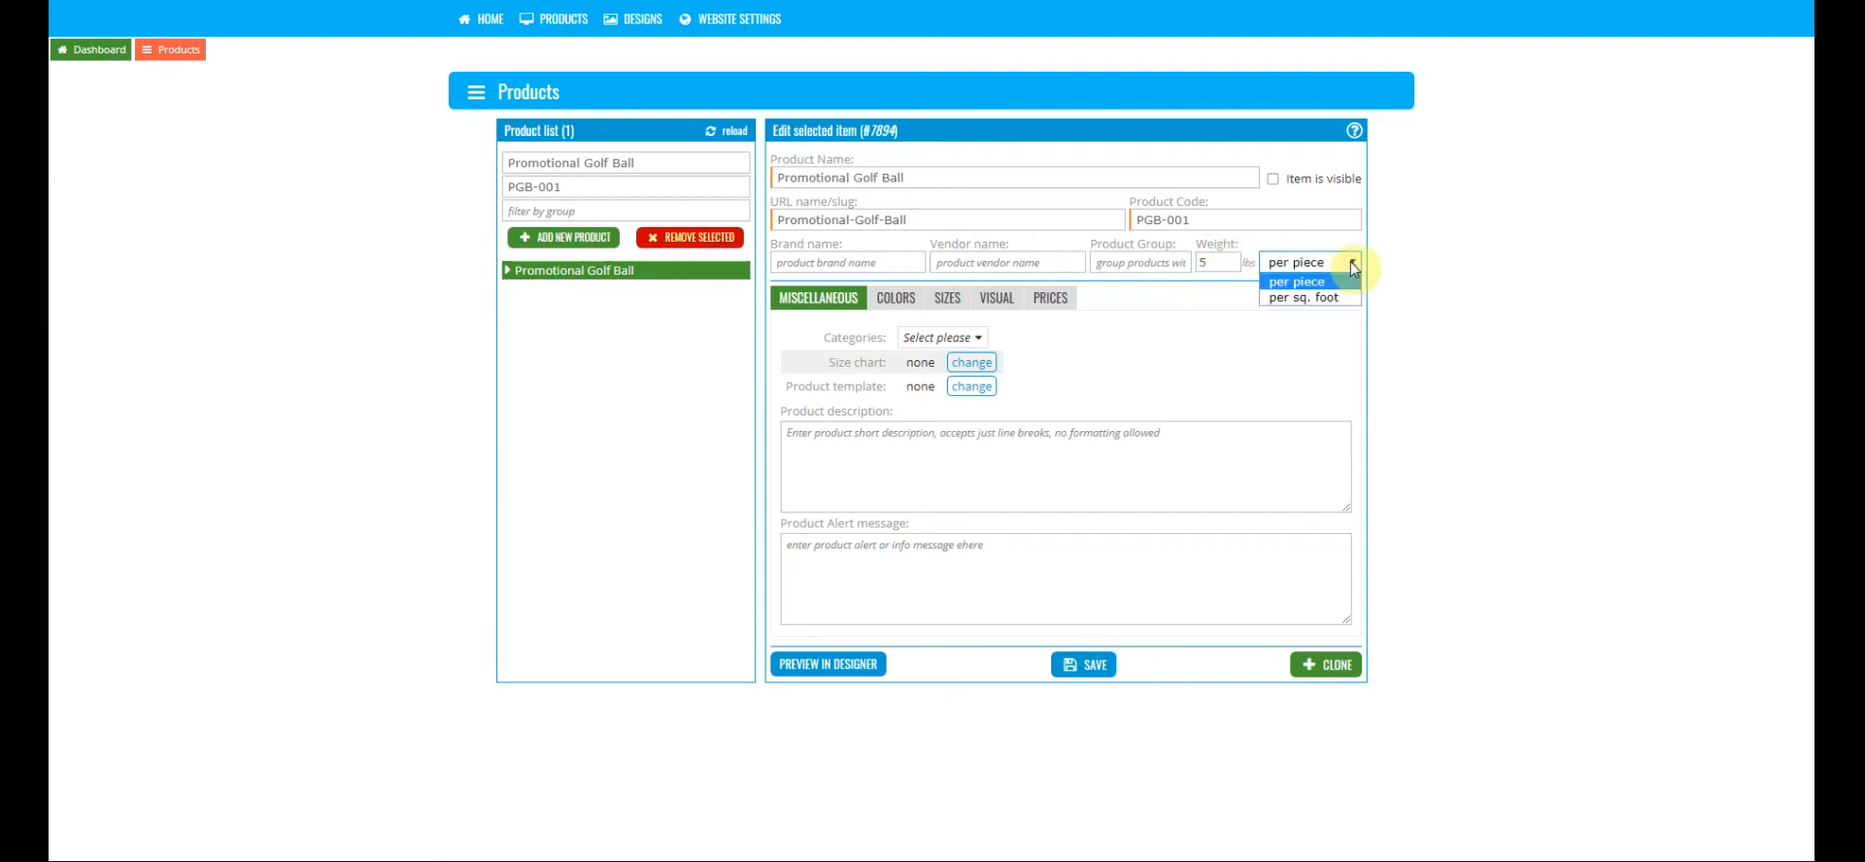
pyautogui.click(1319, 281)
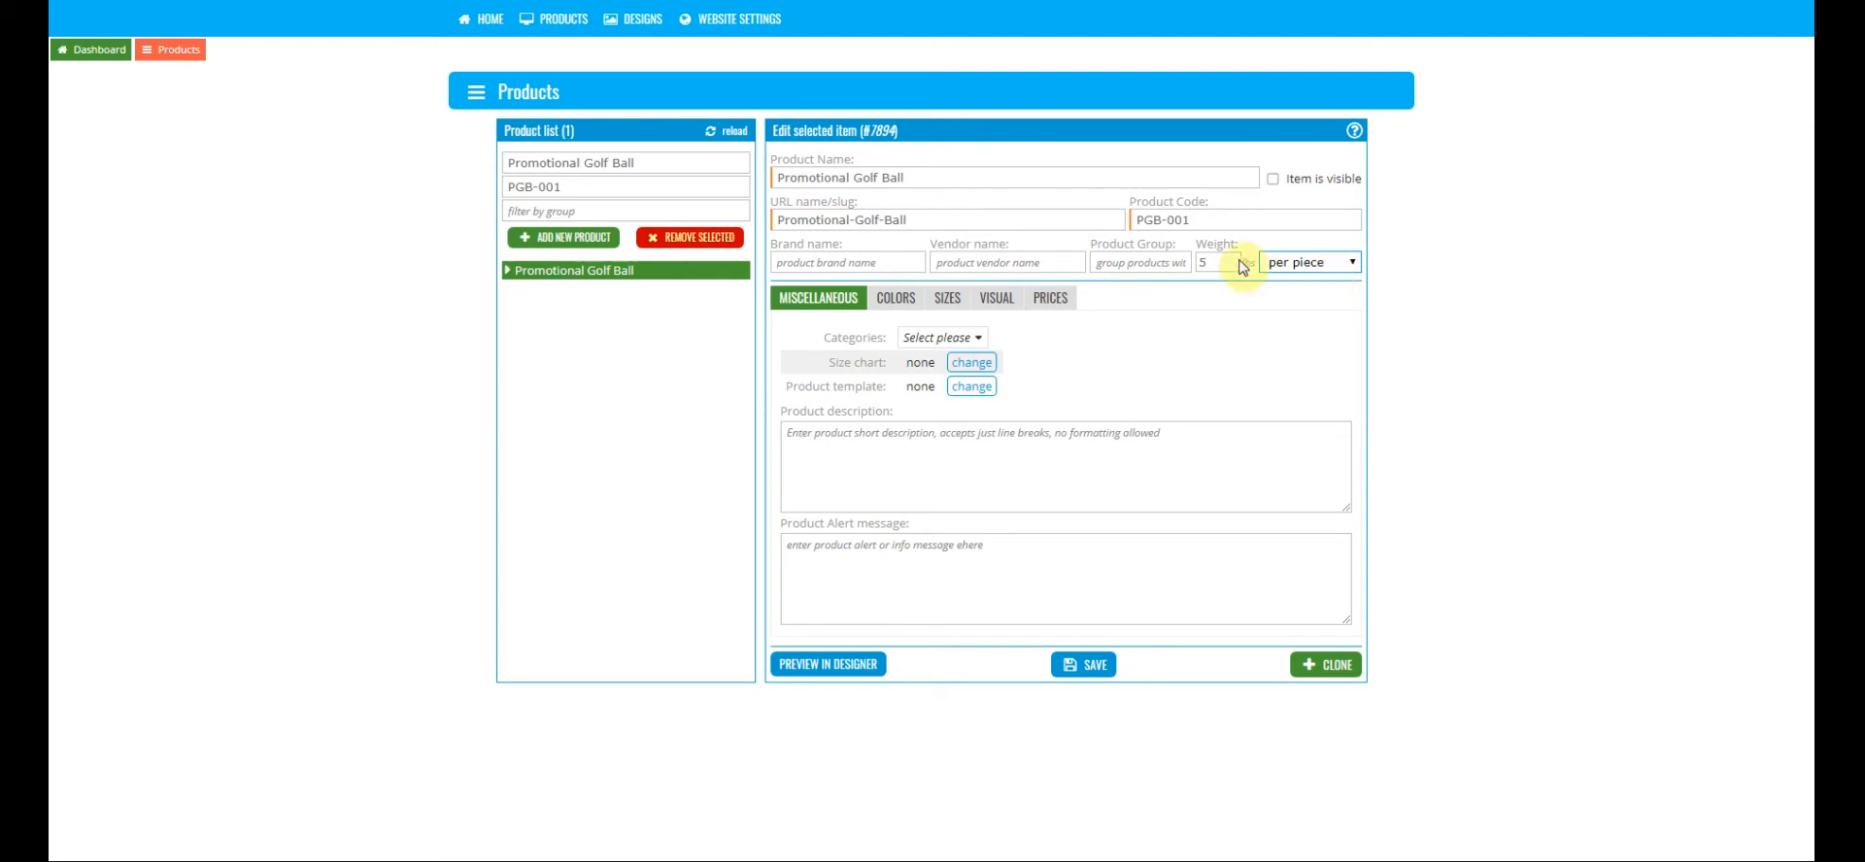
pyautogui.click(1204, 262)
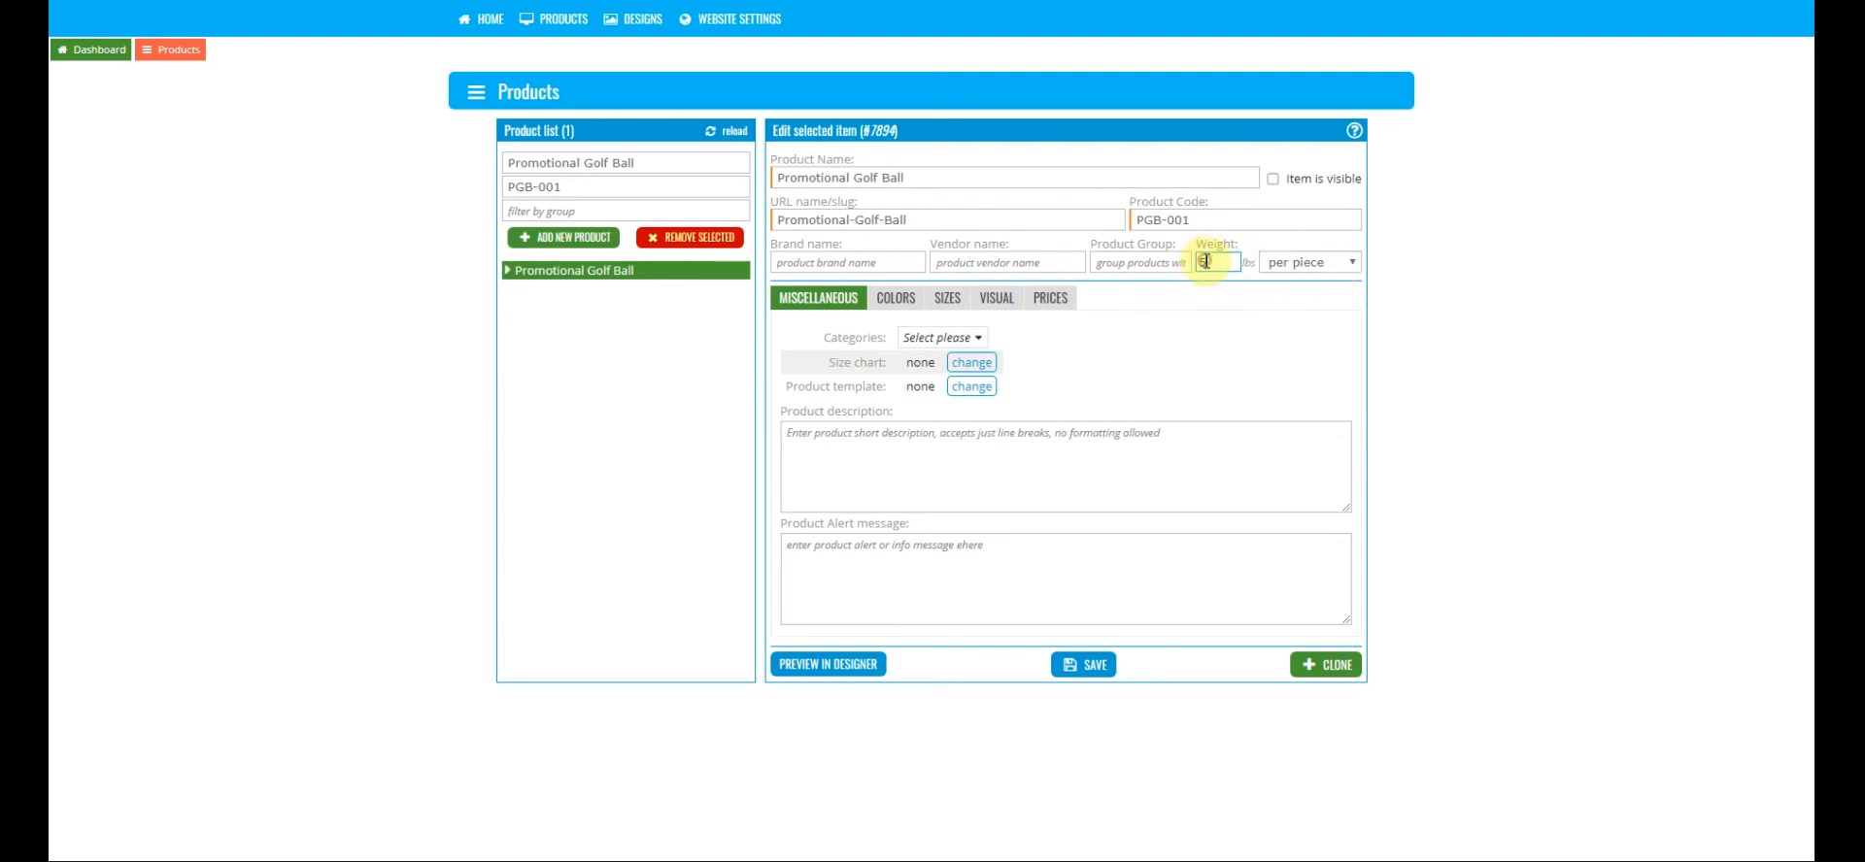
pyautogui.click(1340, 264)
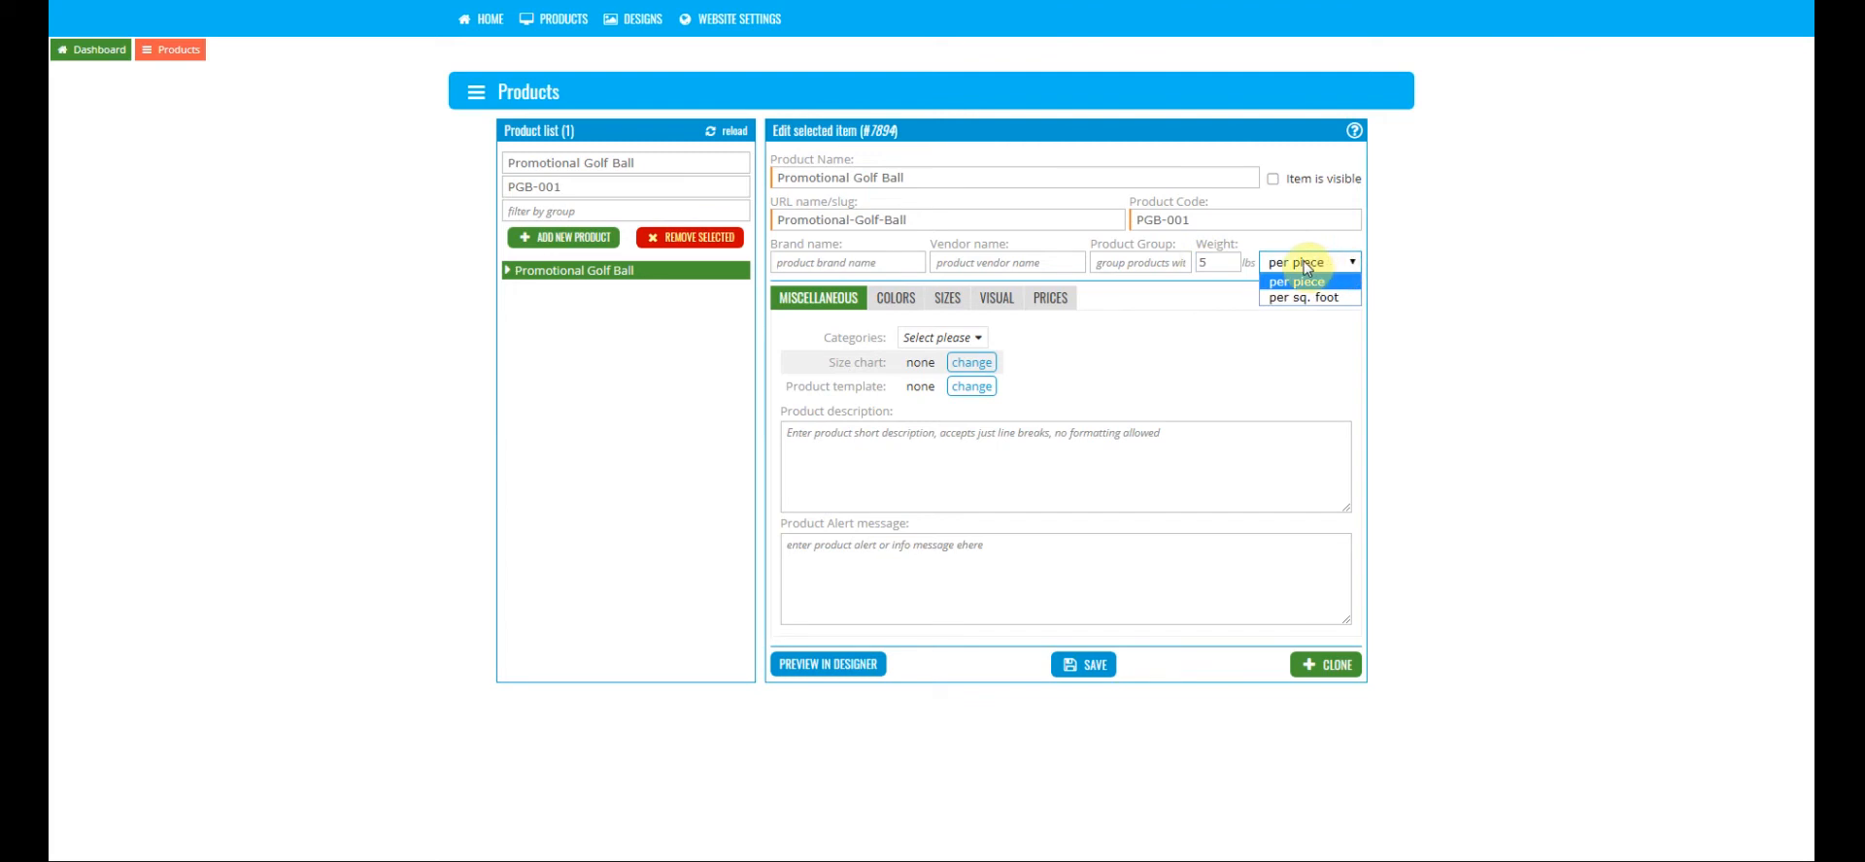
pyautogui.click(1337, 265)
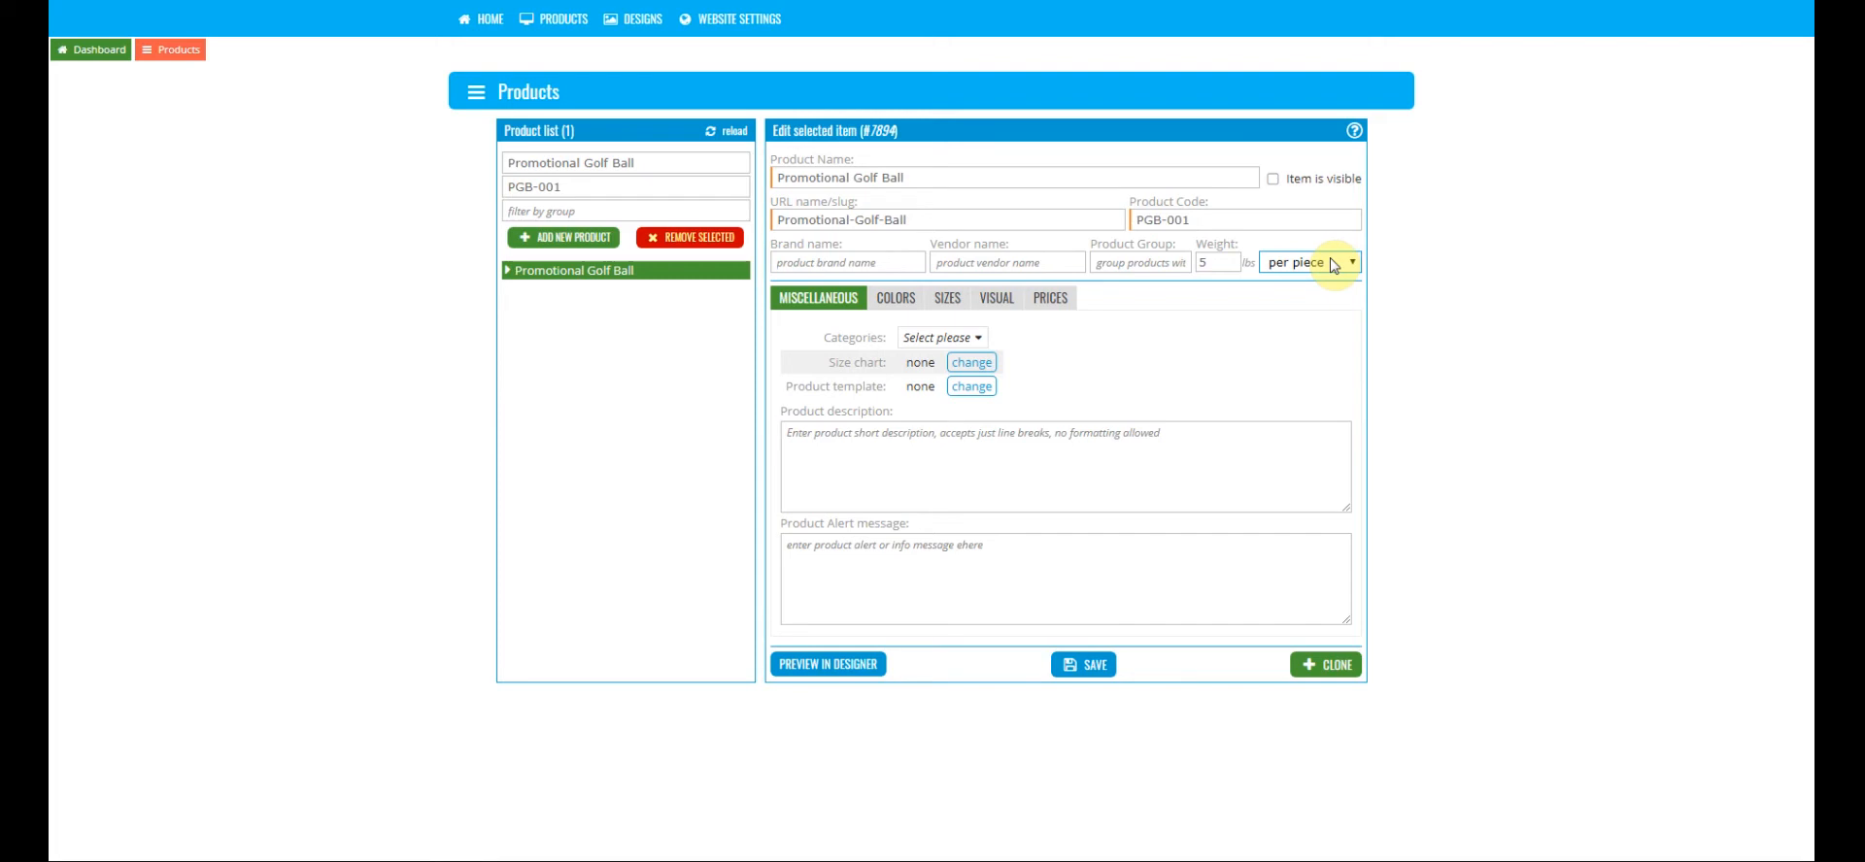
pyautogui.click(1069, 373)
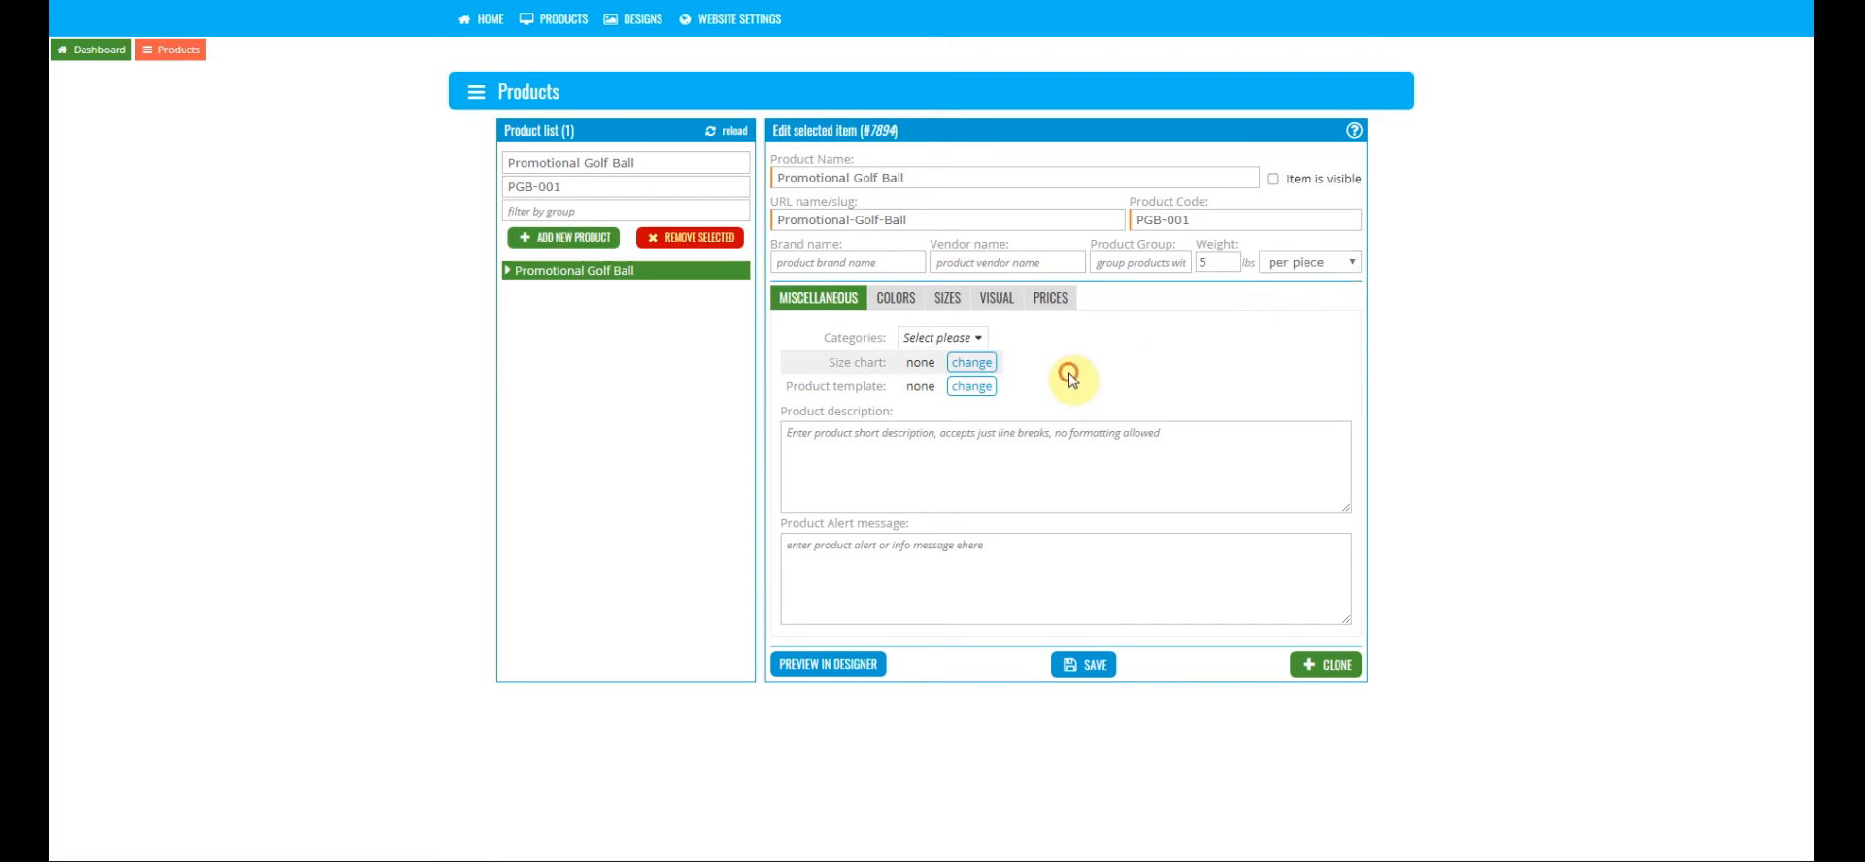
# Step: Look through the product categories available for the golf ball, including the large format subcategories
pyautogui.click(936, 338)
pyautogui.click(905, 362)
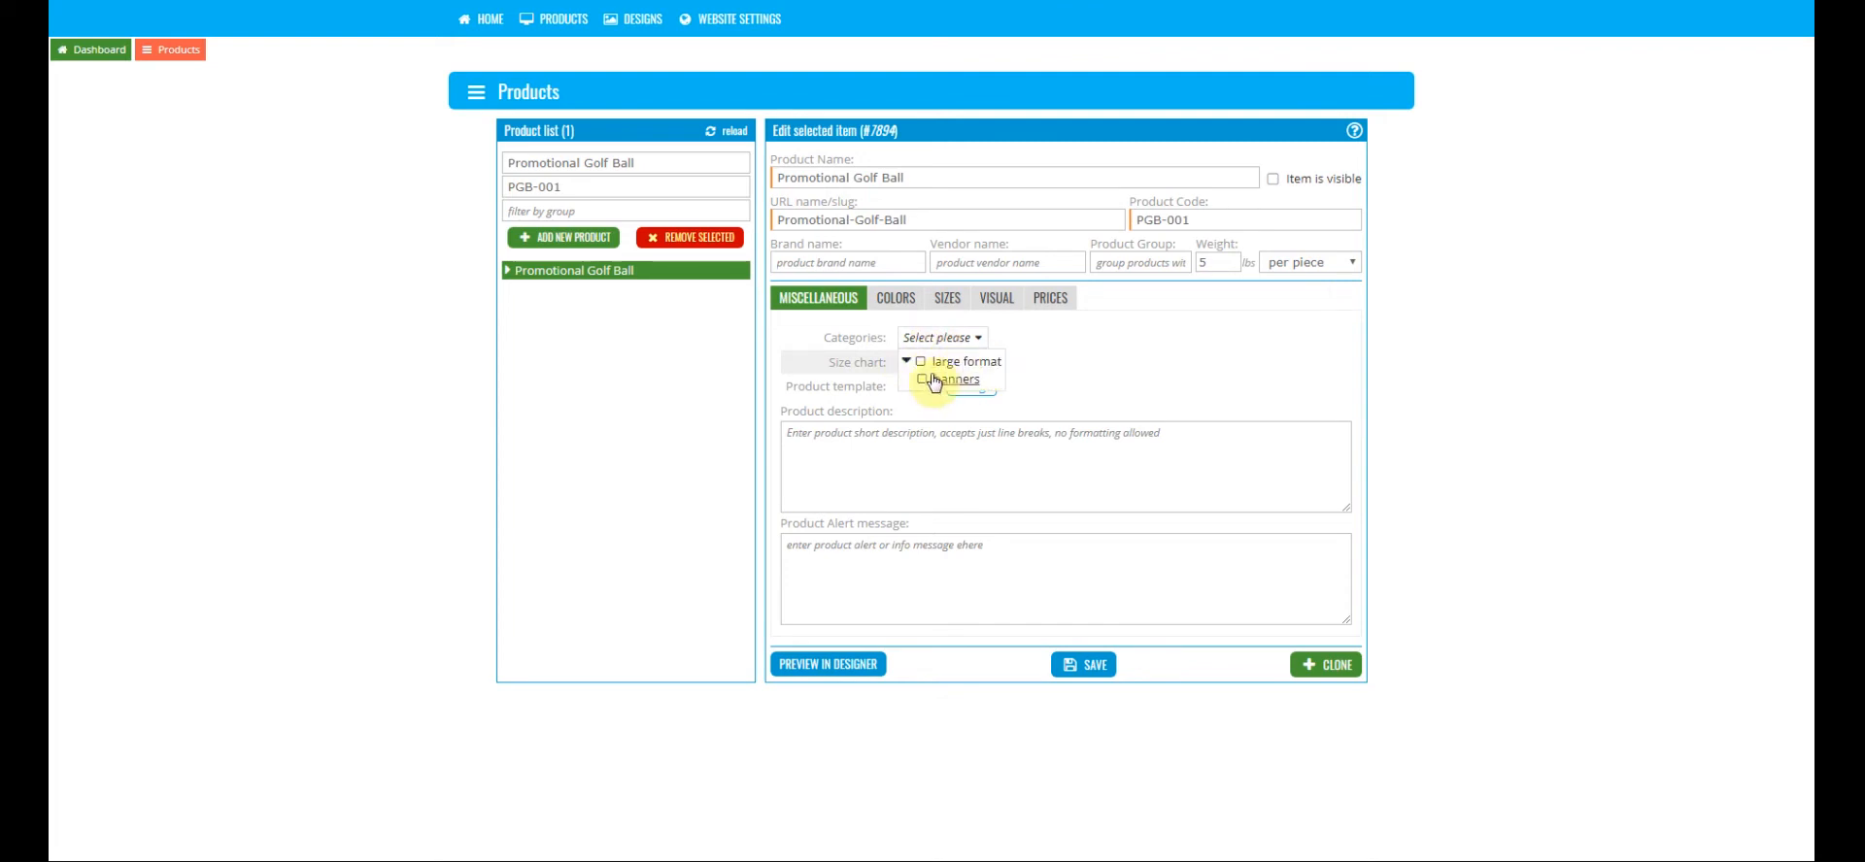
pyautogui.click(906, 360)
pyautogui.click(906, 361)
pyautogui.click(1021, 347)
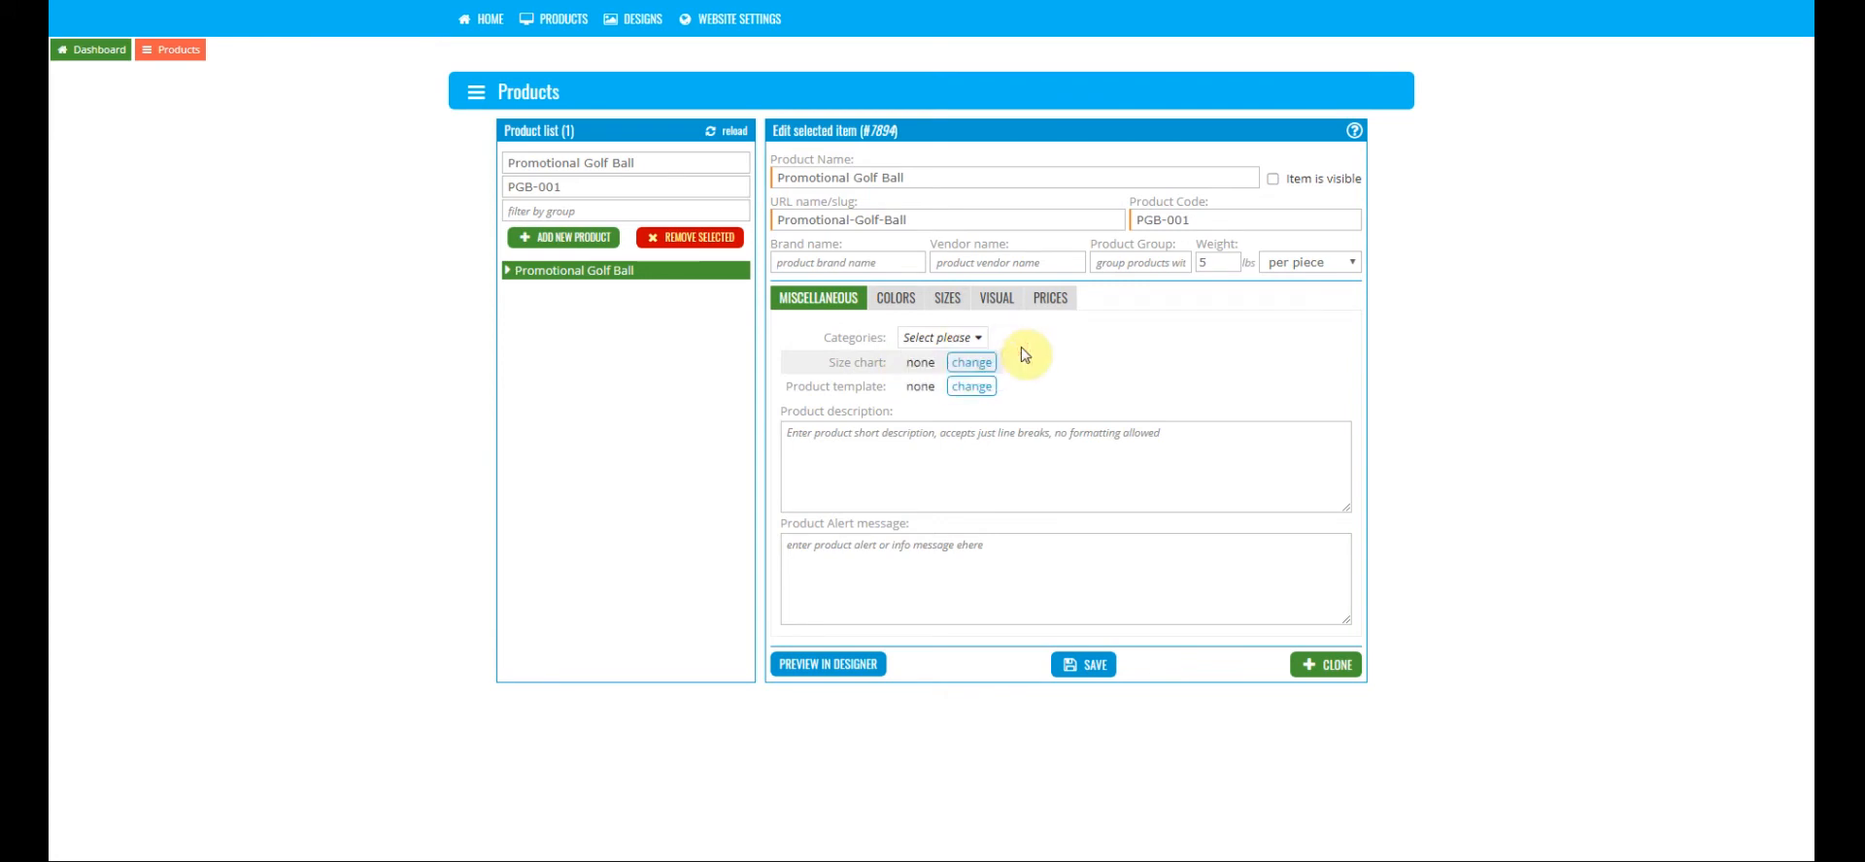
pyautogui.click(553, 18)
# Step: Examine the size chart options and the form for adding a new chart, closing it without adding one
pyautogui.click(970, 363)
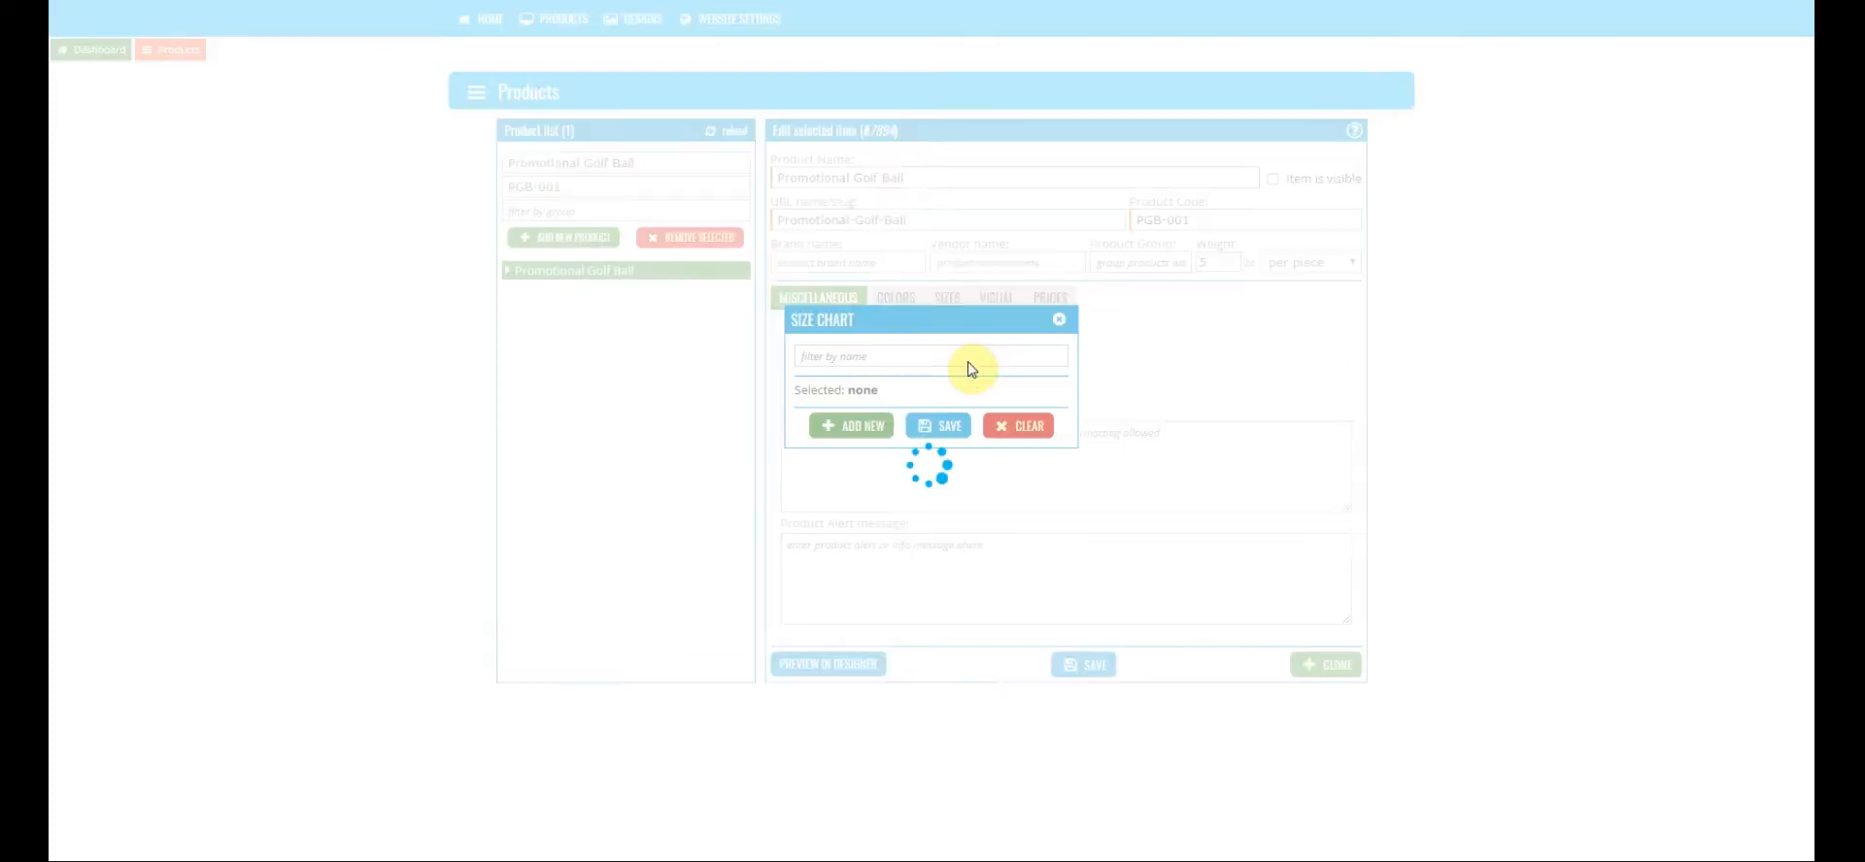
pyautogui.click(876, 356)
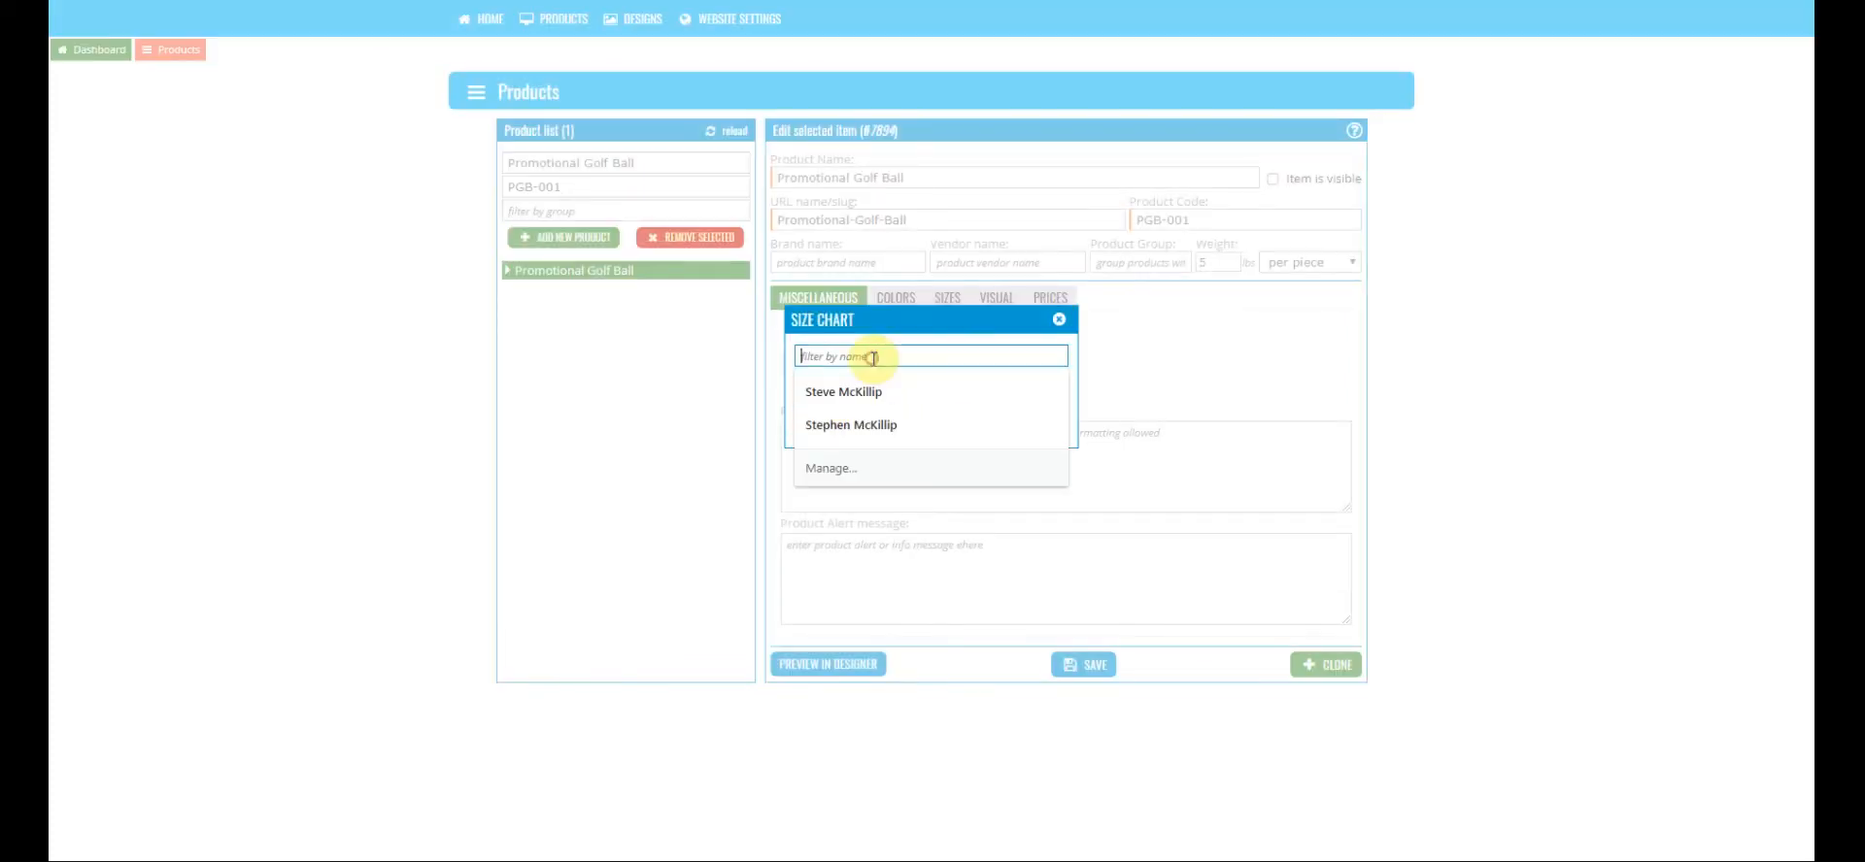
pyautogui.click(895, 321)
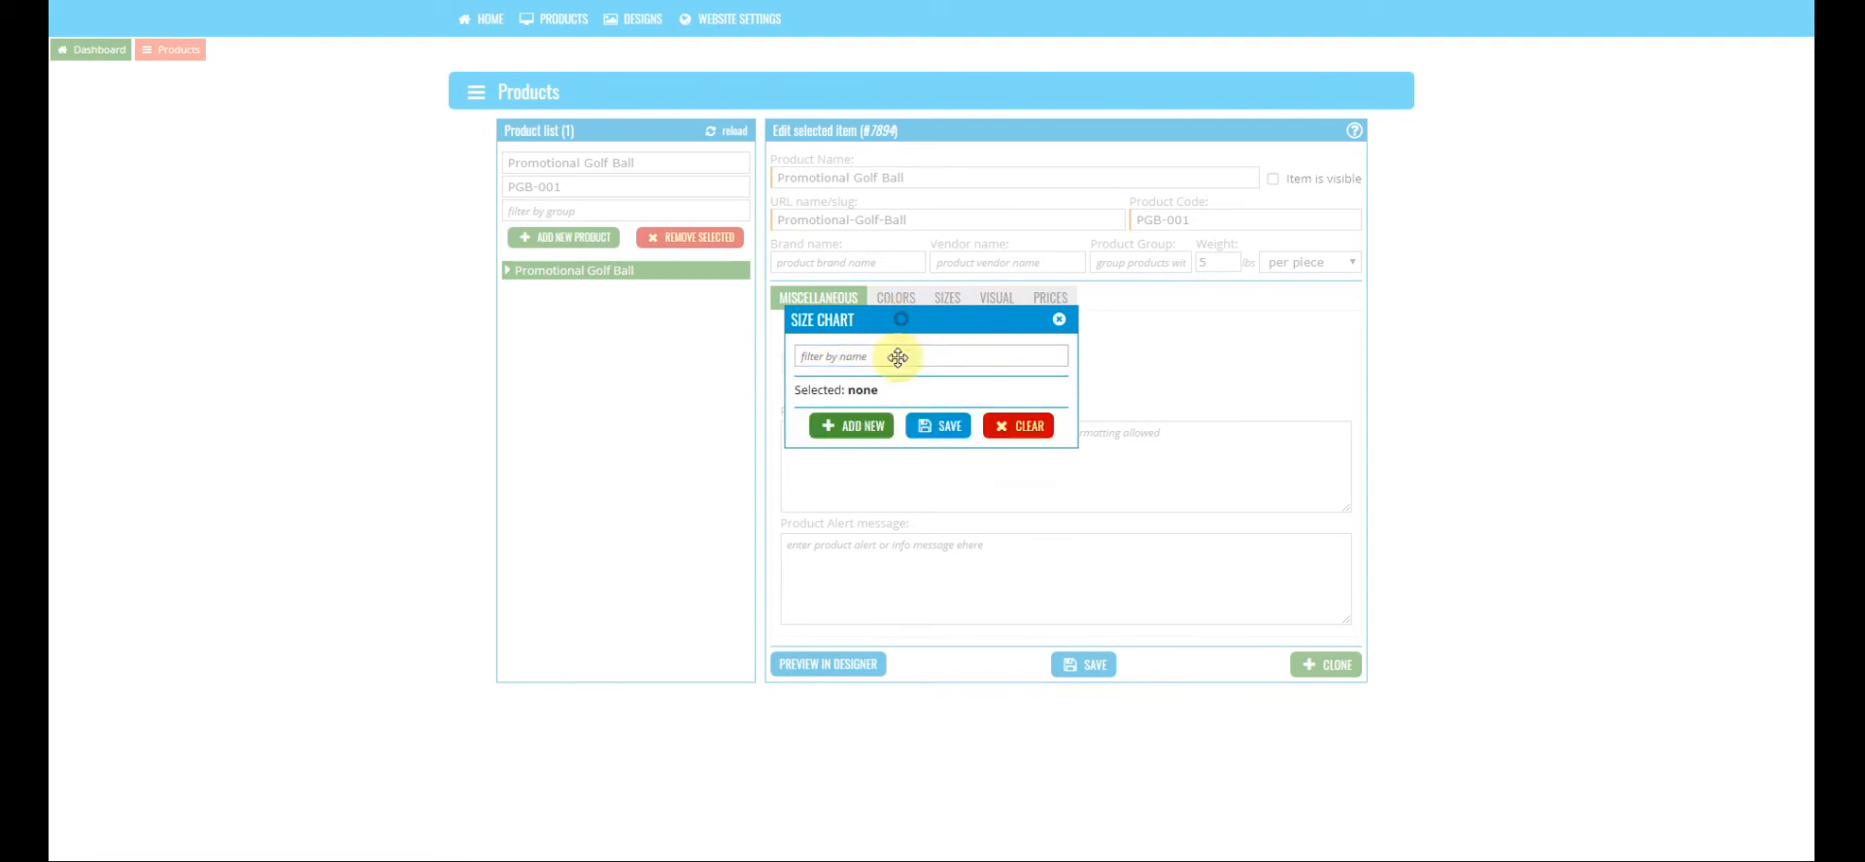
pyautogui.click(853, 430)
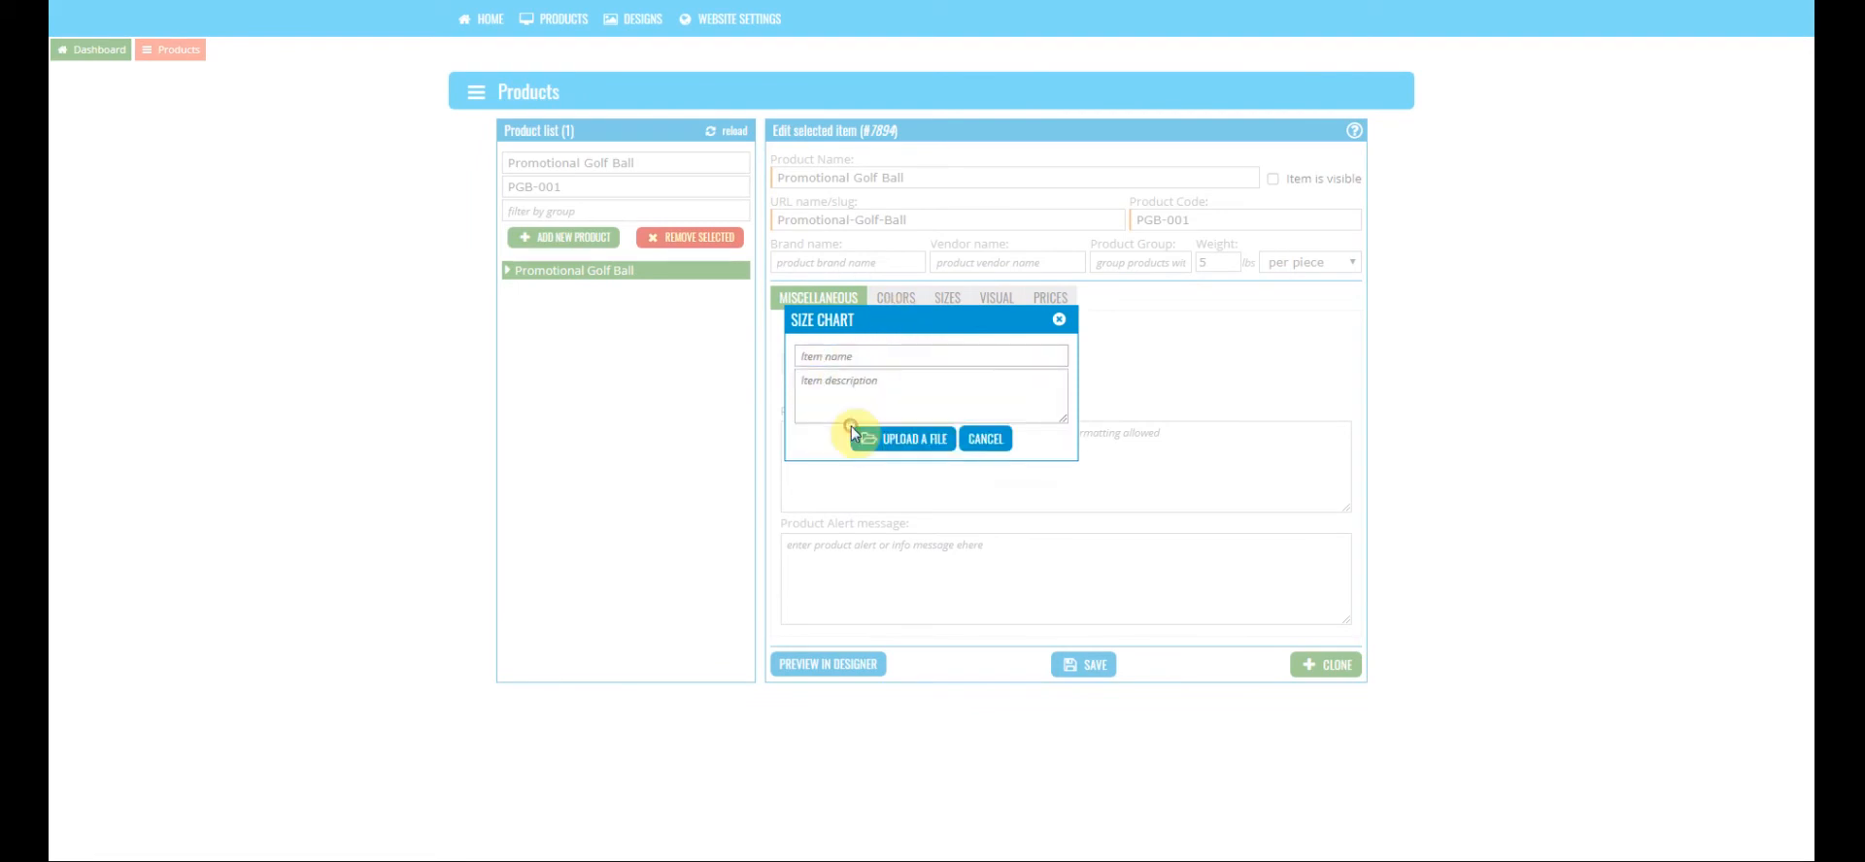
pyautogui.click(1060, 327)
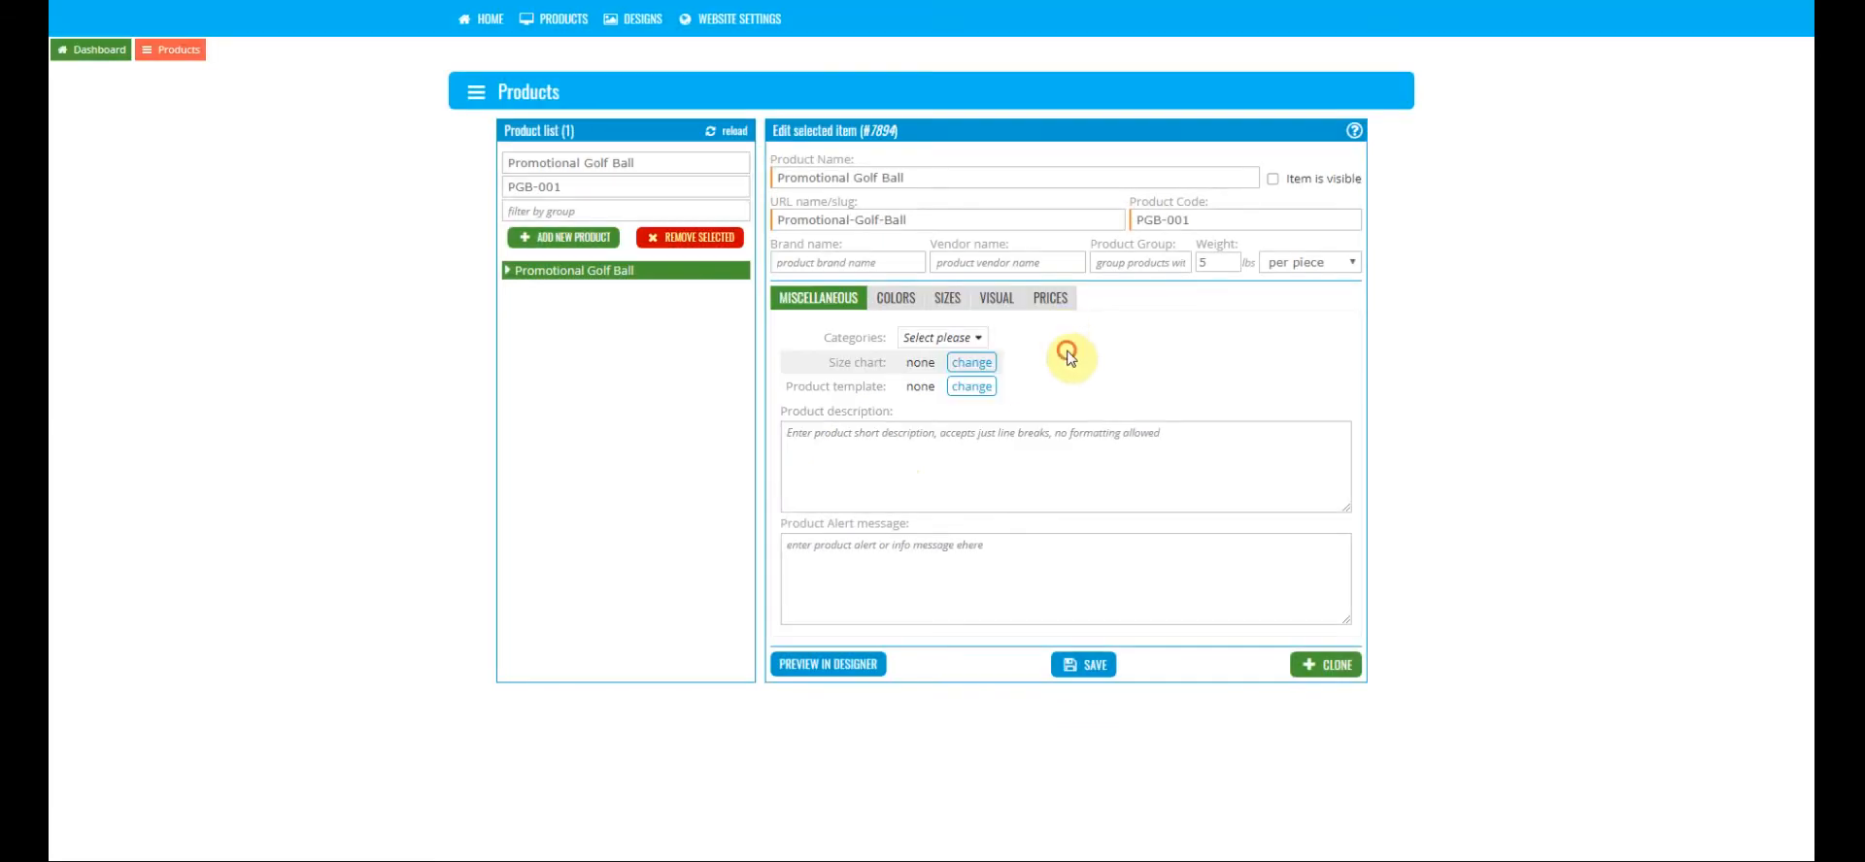
# Step: Examine the product template options and the form for adding a new template, closing it without adding one
pyautogui.click(967, 388)
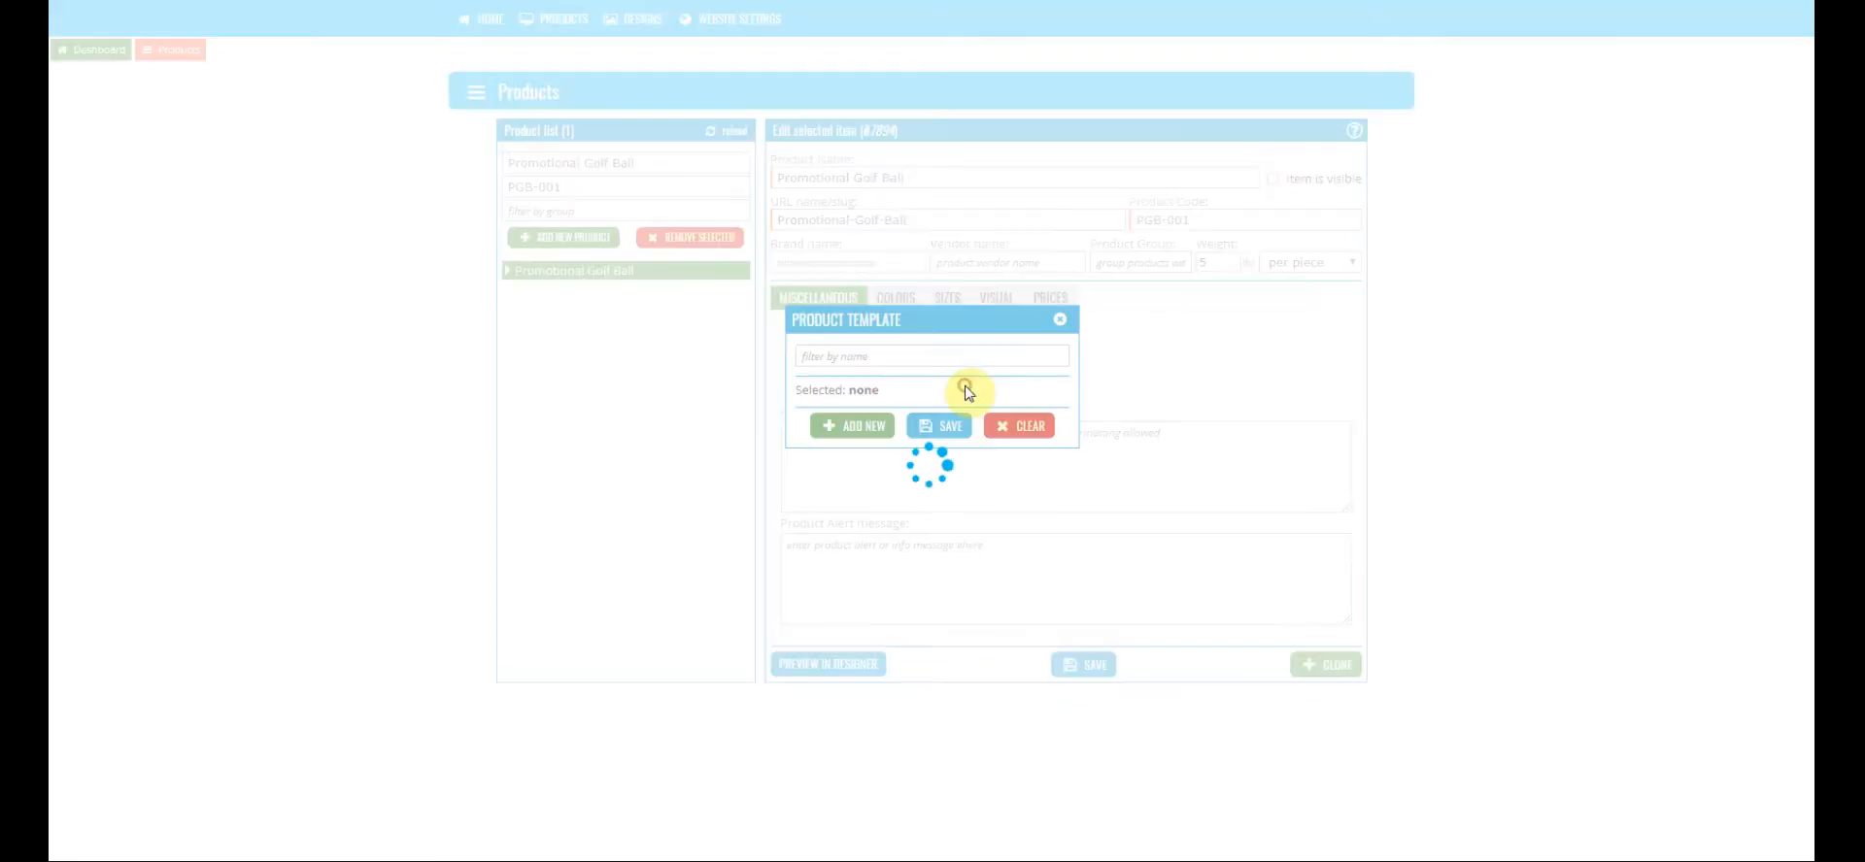
pyautogui.click(885, 357)
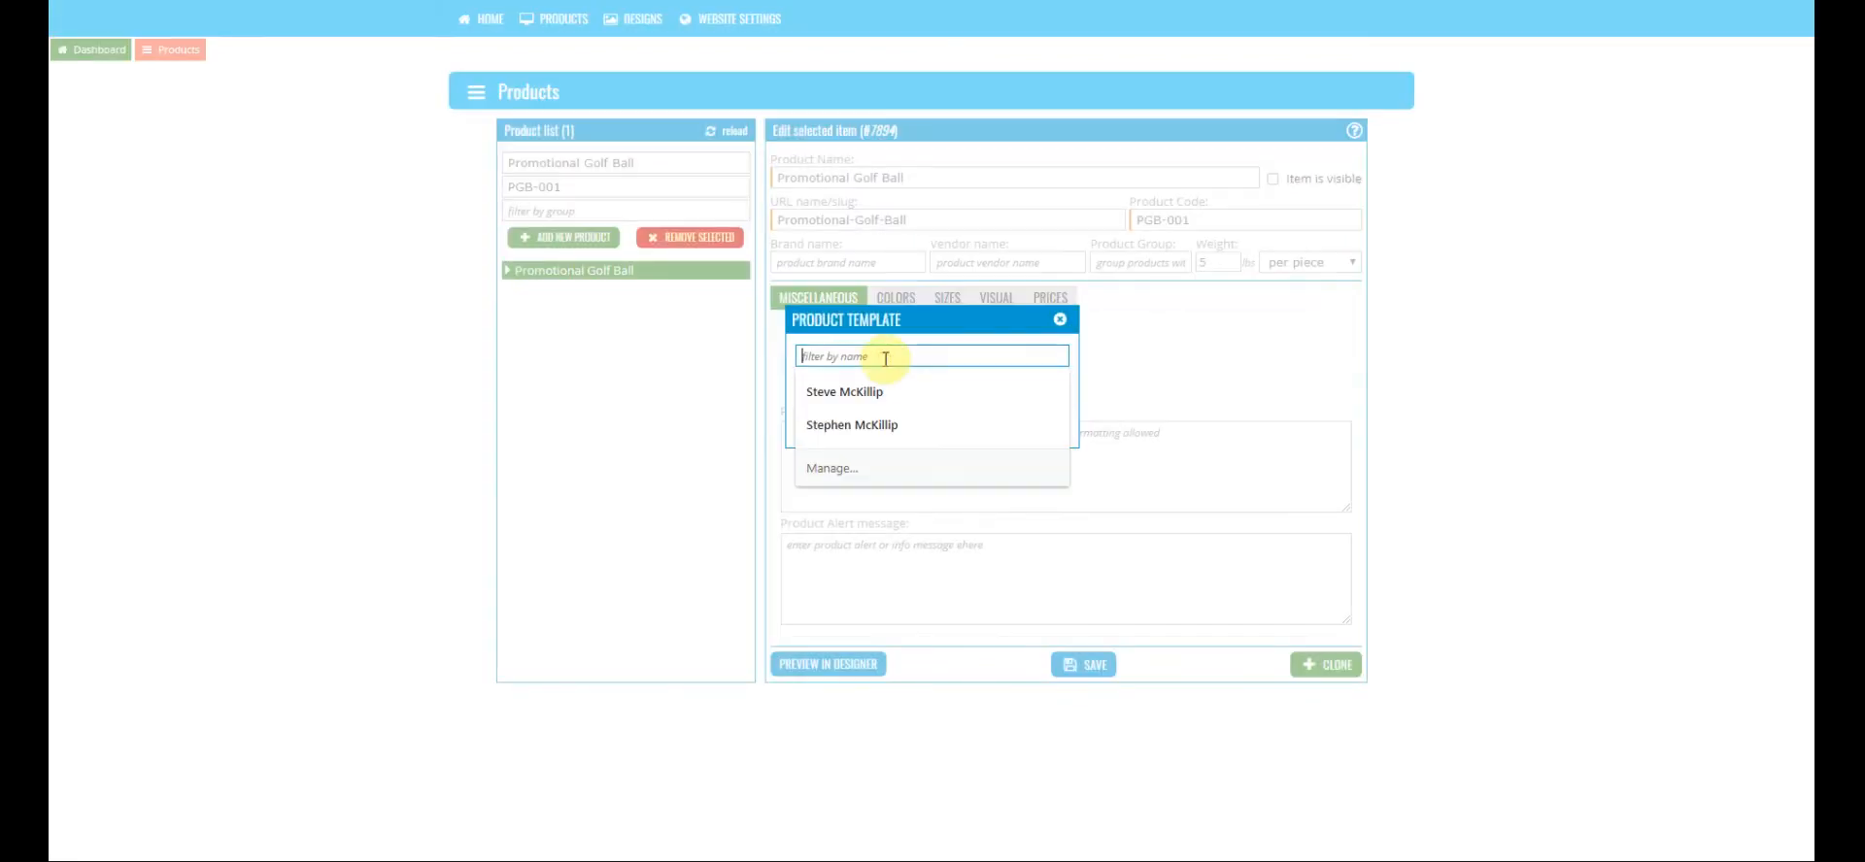
pyautogui.click(918, 313)
pyautogui.click(855, 424)
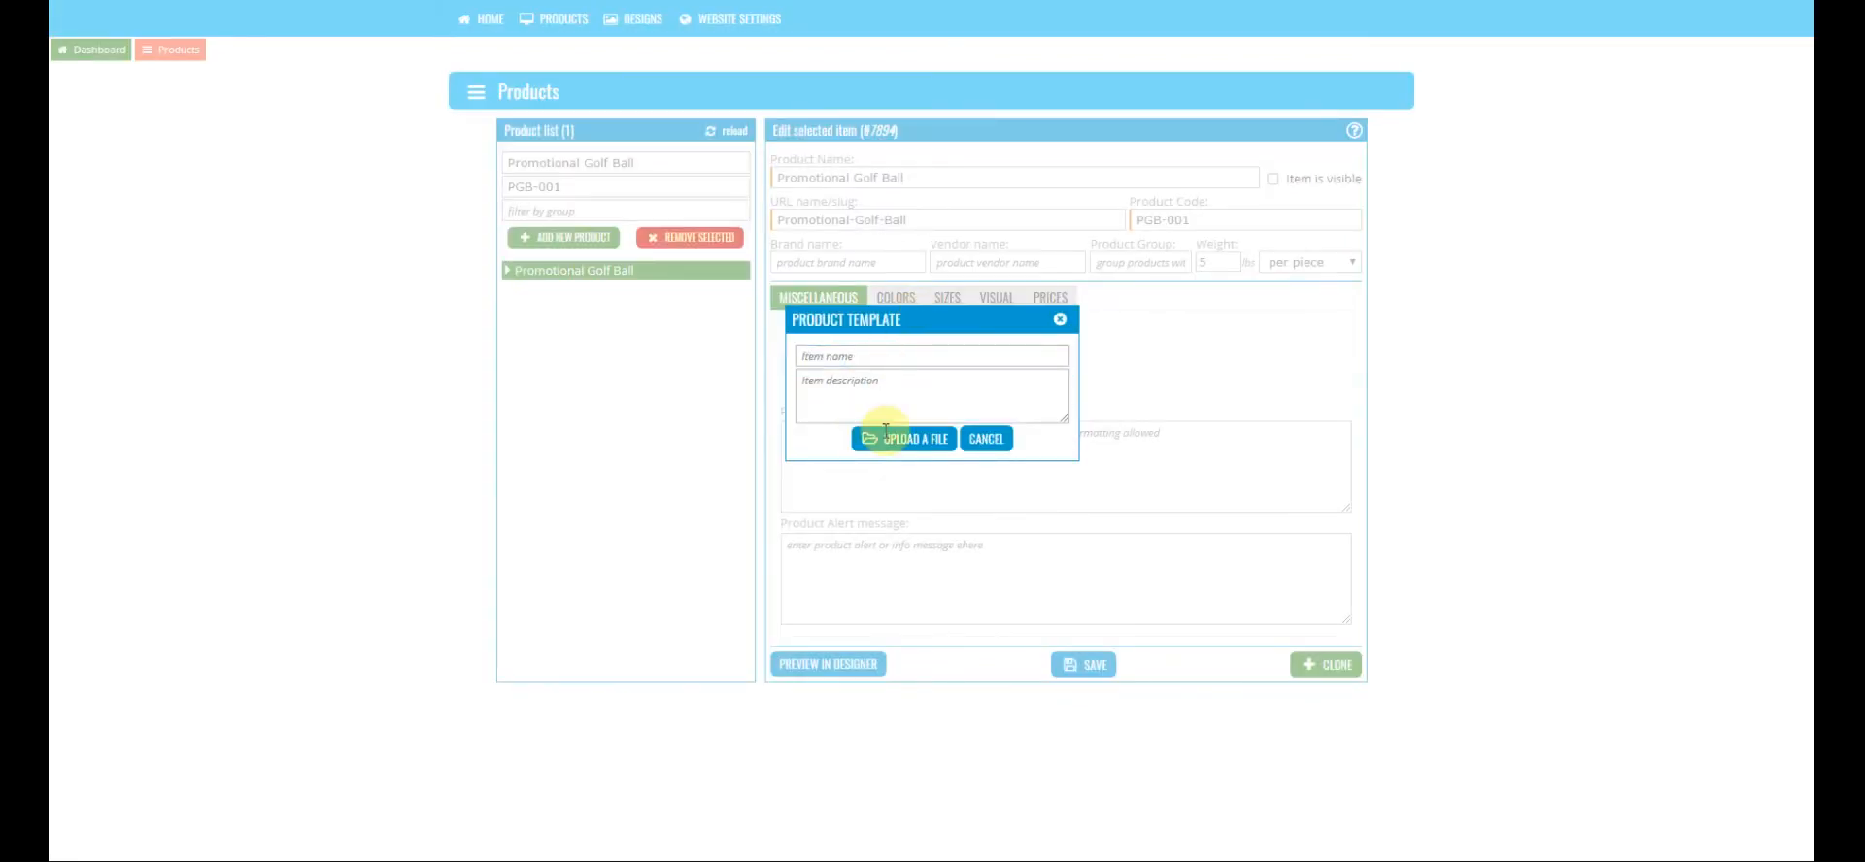
pyautogui.click(1058, 323)
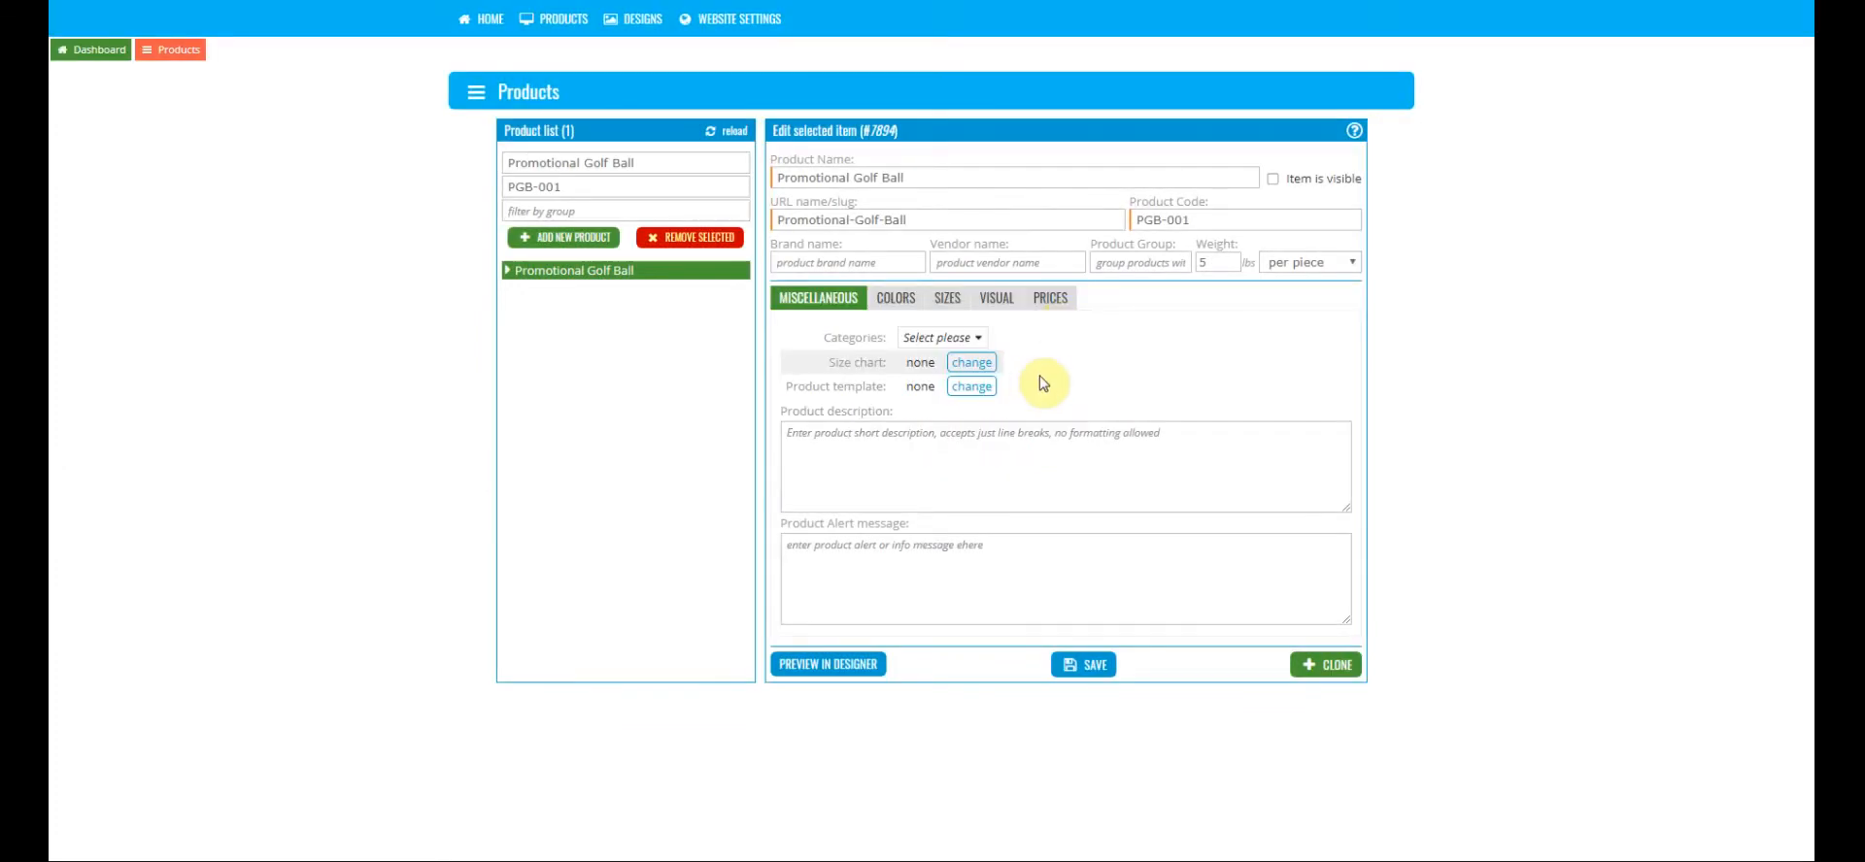
# Step: Enter the product description "Promotional golf balls available in white, pink and green. Sold in boxes of 12."
pyautogui.click(812, 465)
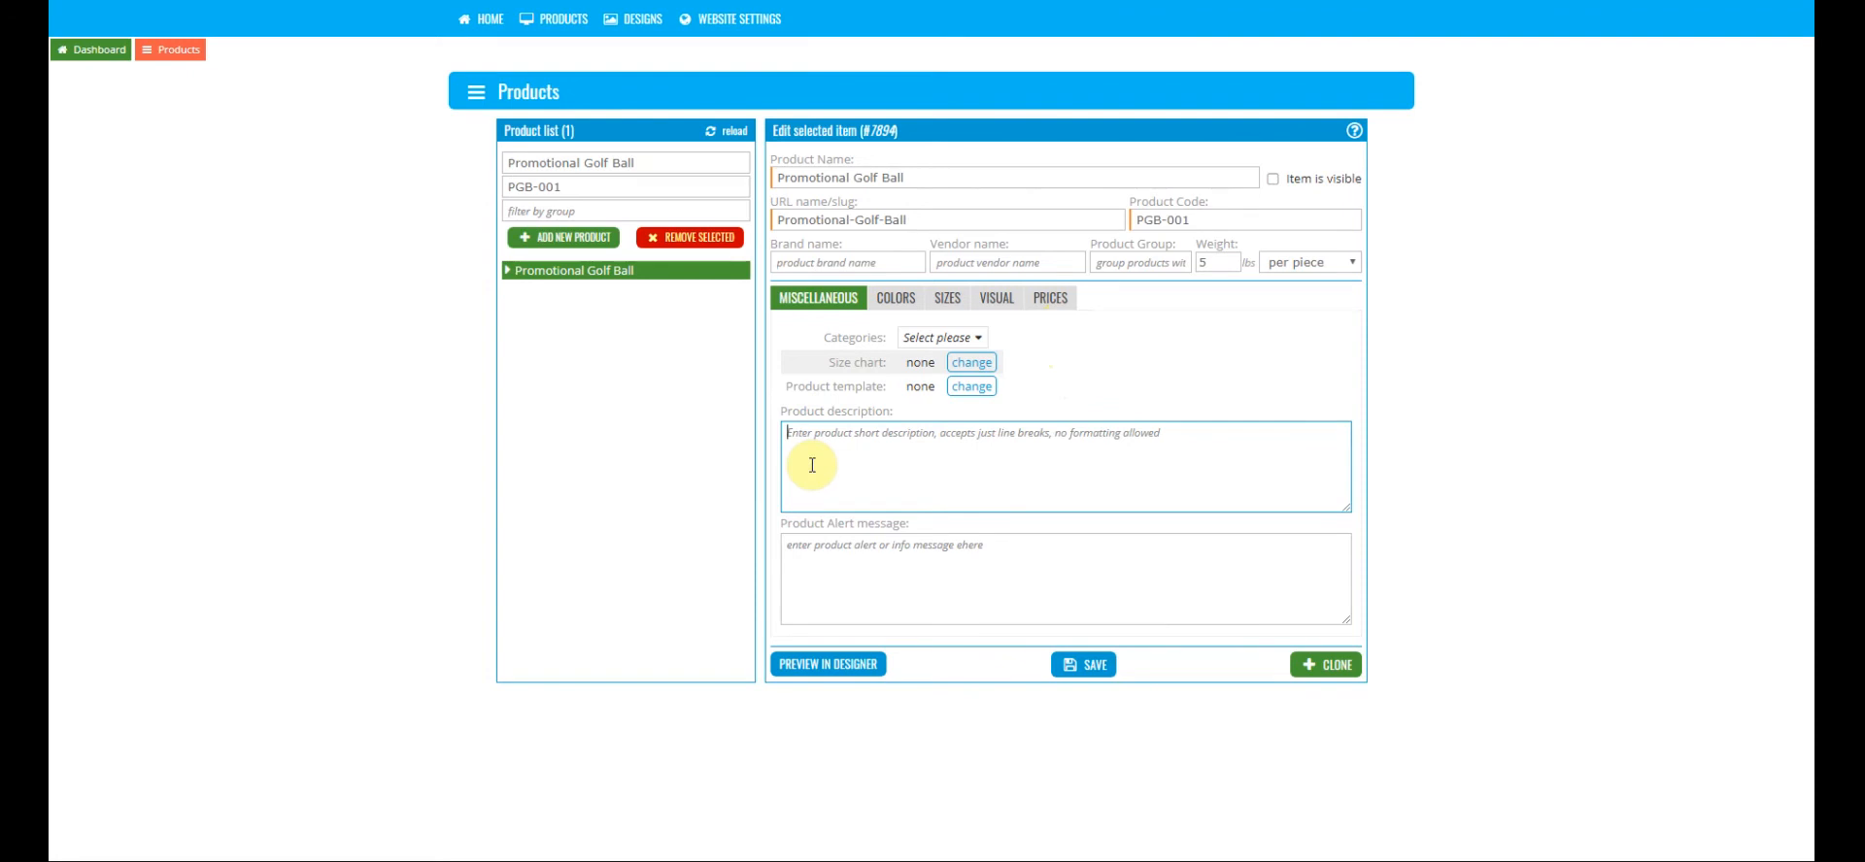
pyautogui.write('Promotional golf bals ')
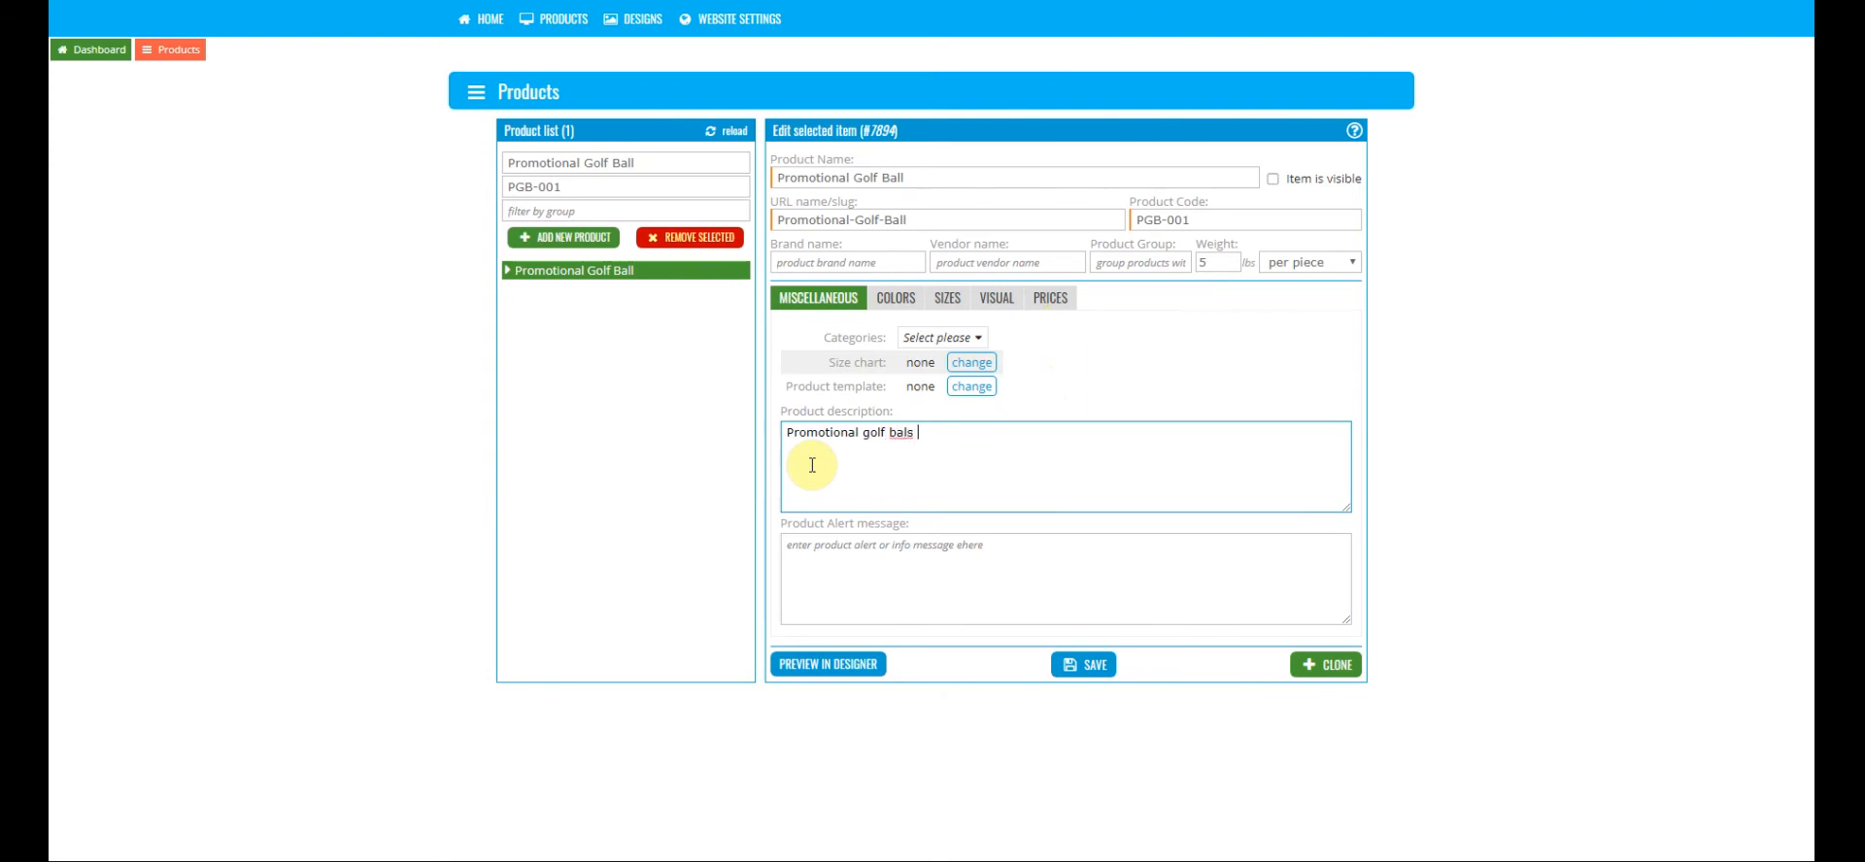
pyautogui.write('available in white, pink and green')
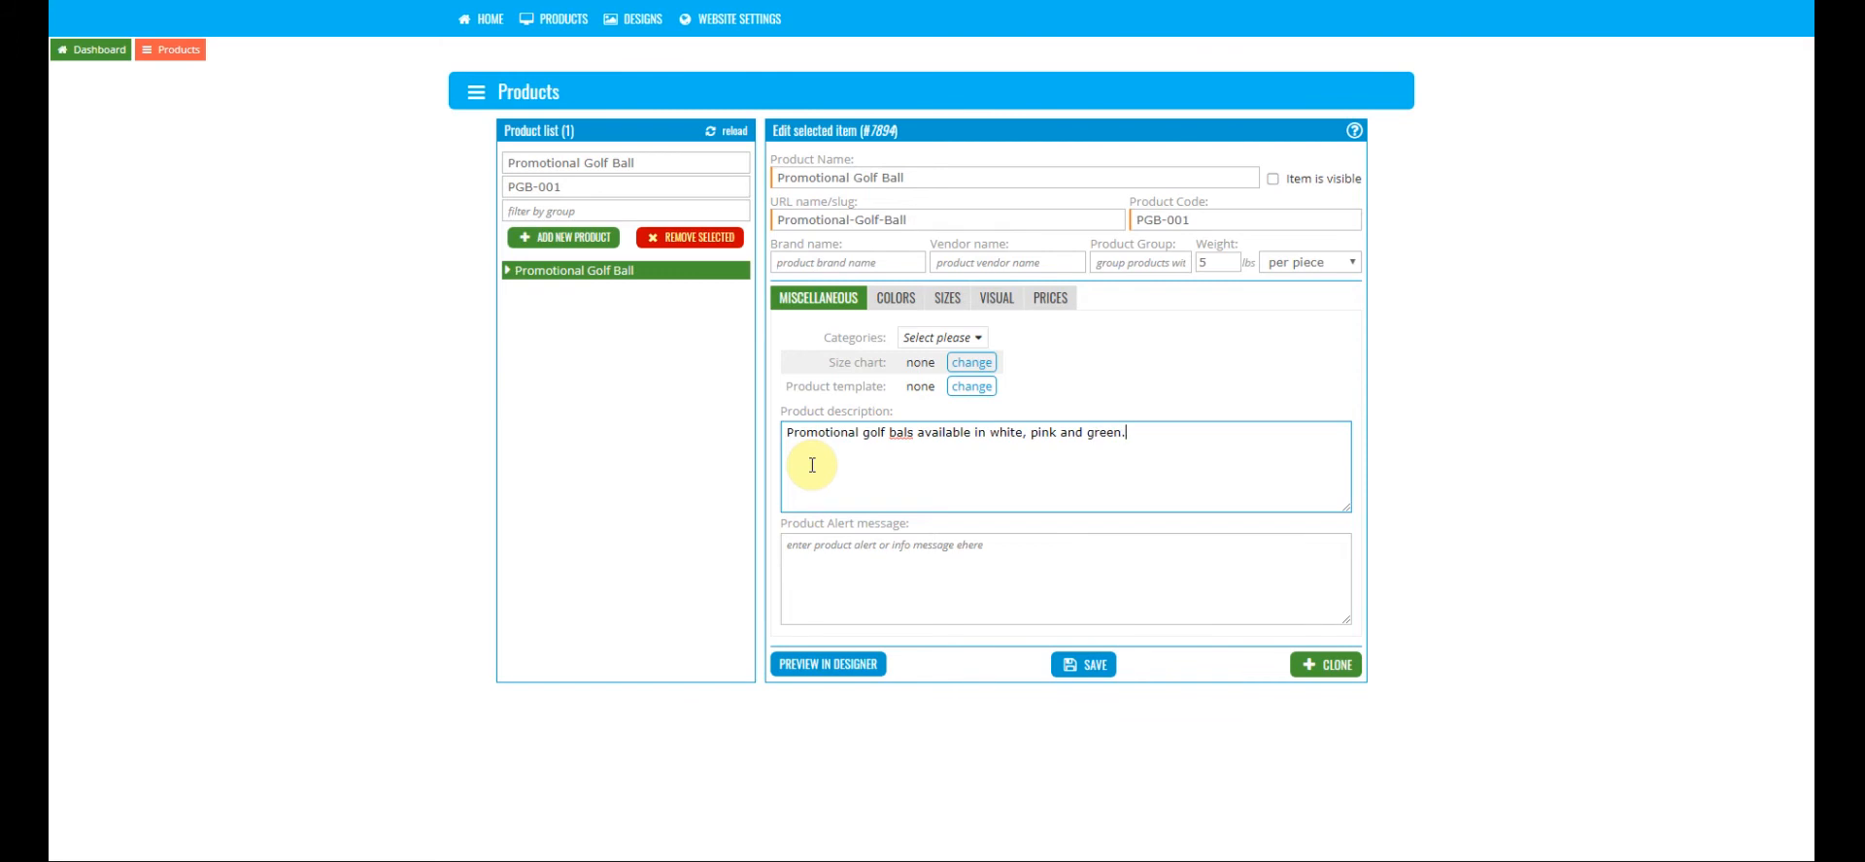
pyautogui.write('. Sold in boxes of 12.')
pyautogui.click(901, 432)
pyautogui.write('l')
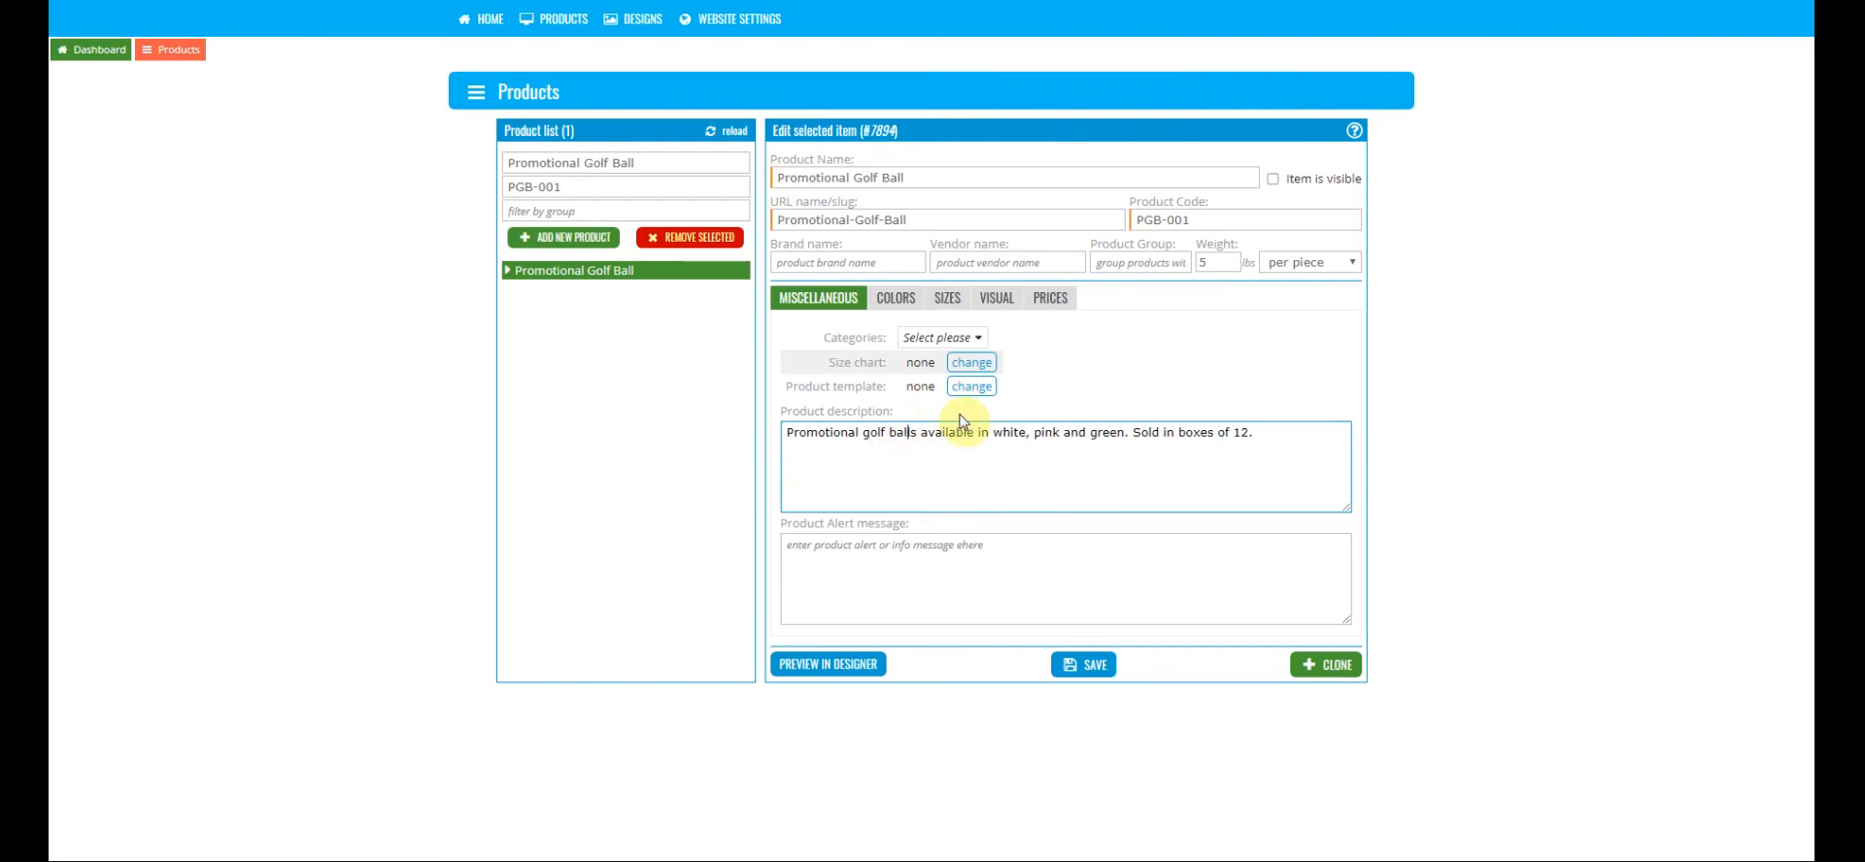
# Step: Enter the product alert message "Sold in increments of 12." and save the product
pyautogui.click(821, 566)
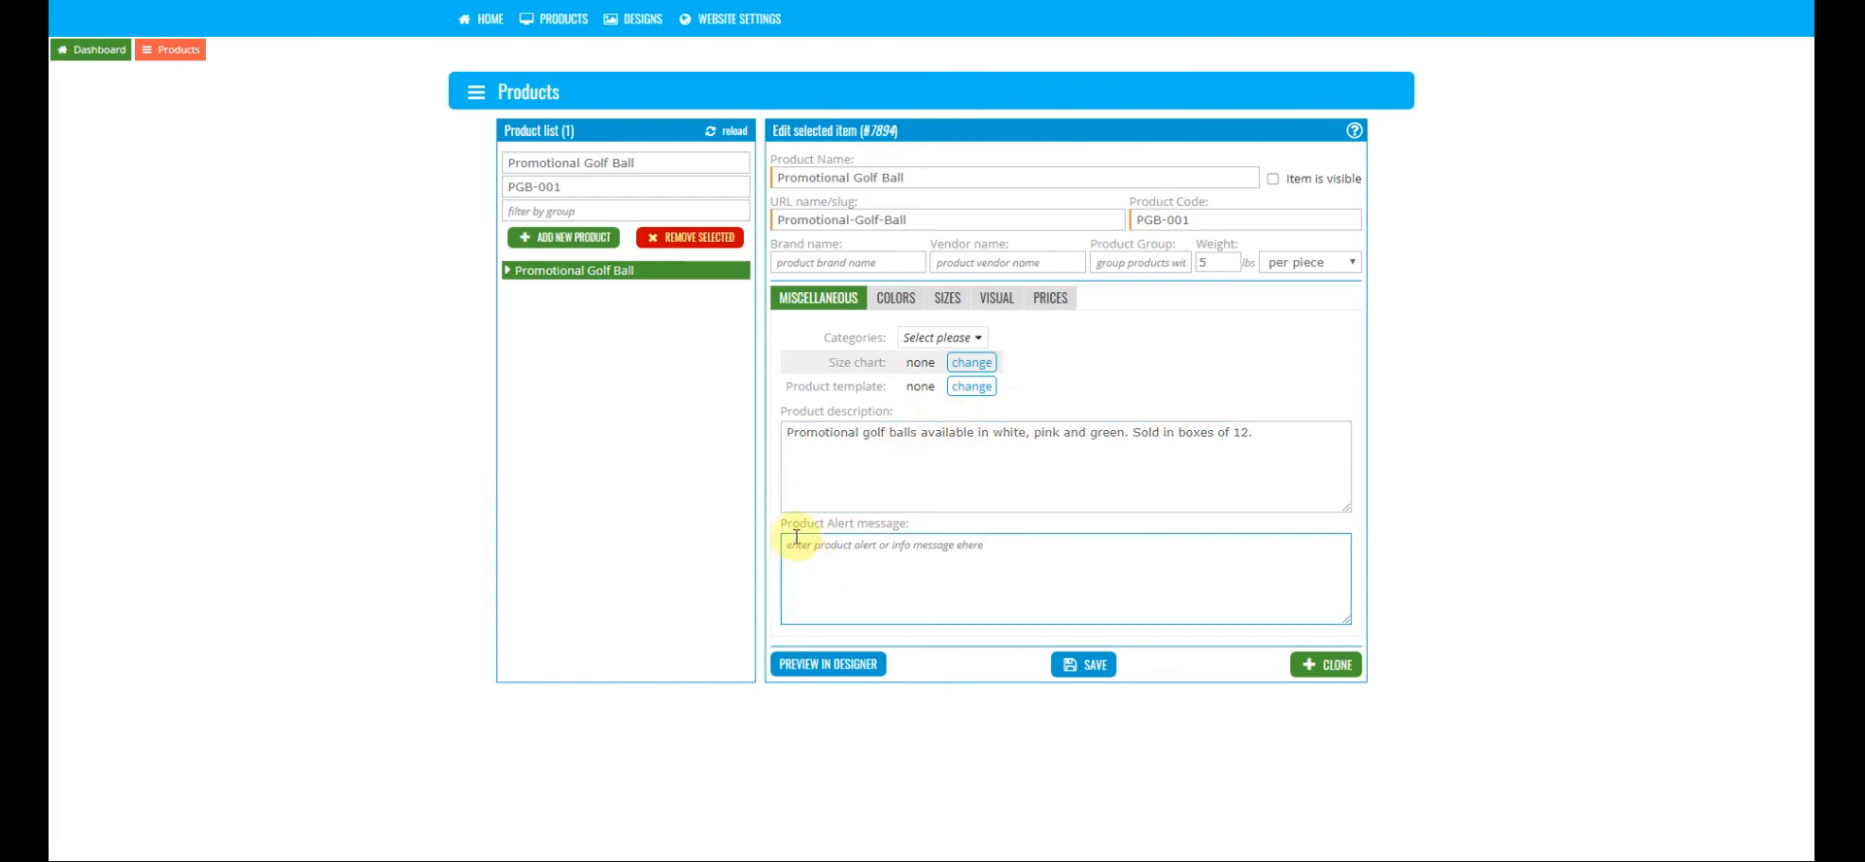
pyautogui.click(837, 592)
pyautogui.write('Sold in bo')
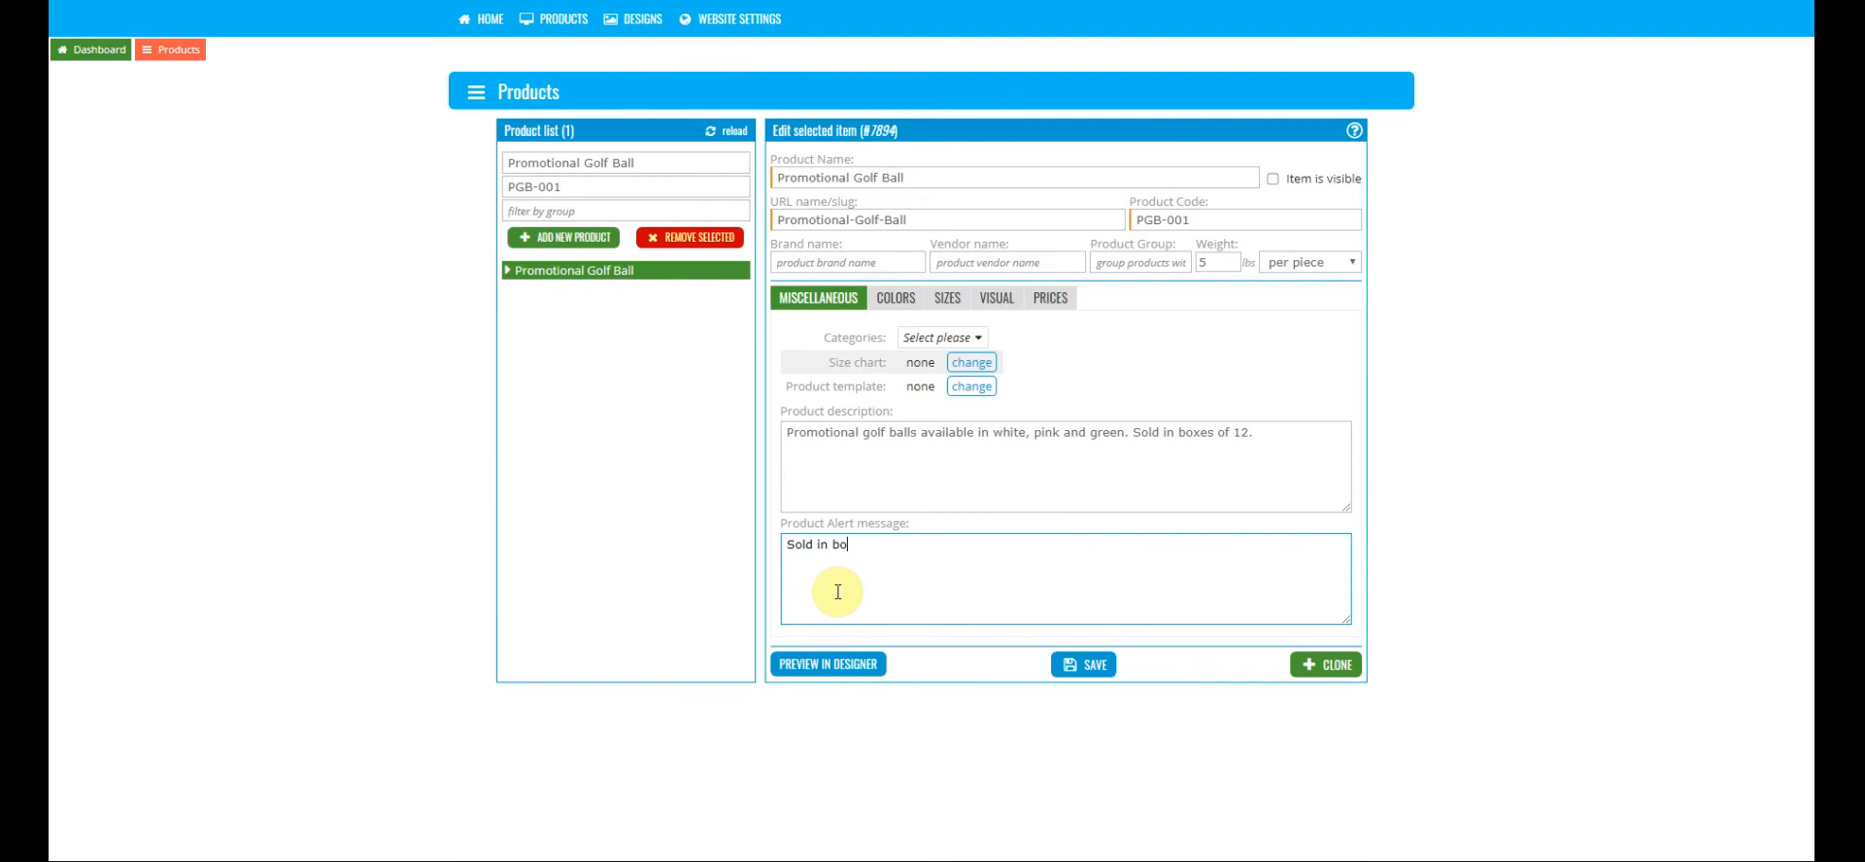
pyautogui.write('incriments of 12')
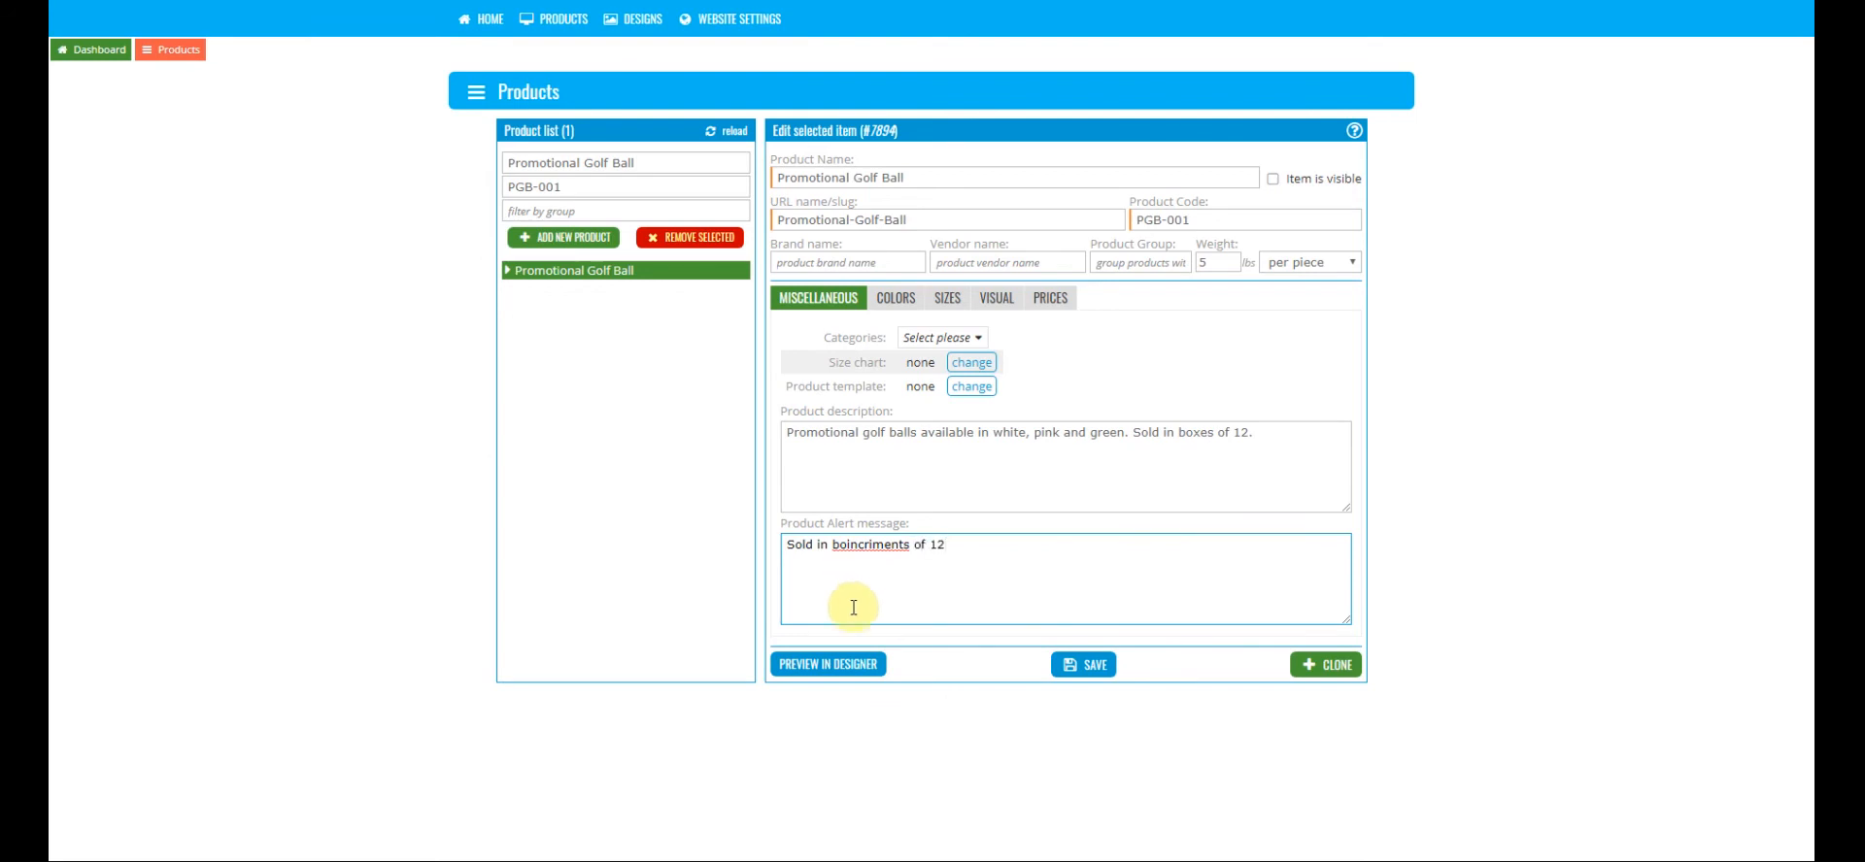
pyautogui.rightClick(845, 549)
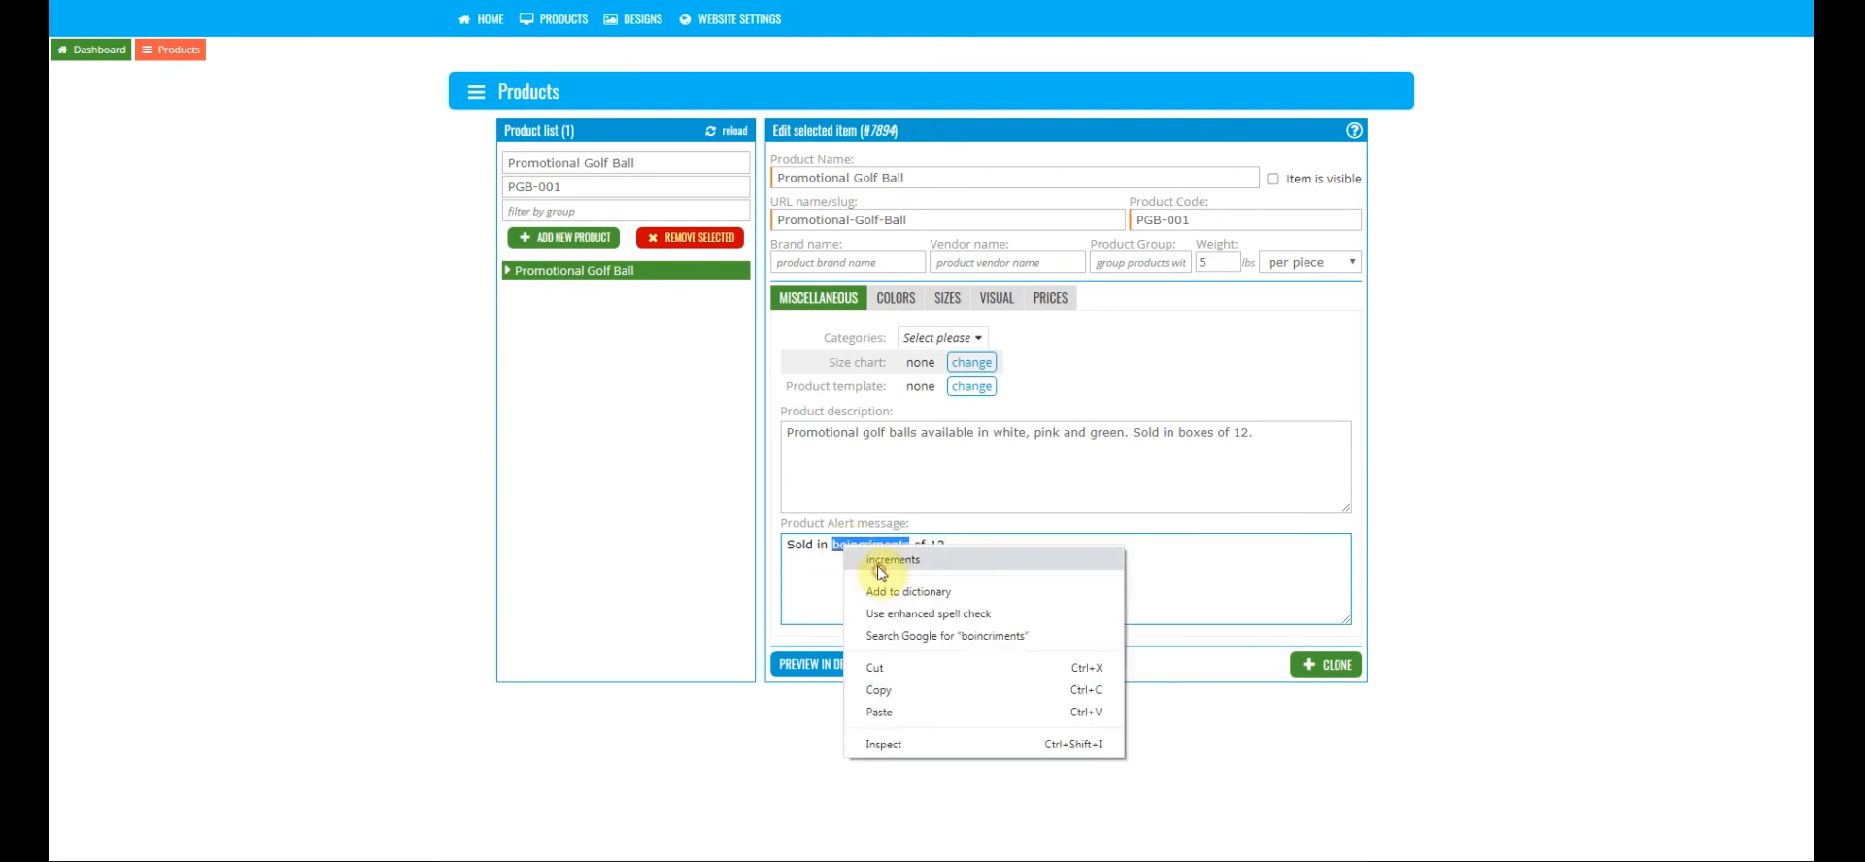
pyautogui.click(880, 561)
pyautogui.click(936, 545)
pyautogui.write('.')
pyautogui.click(1080, 667)
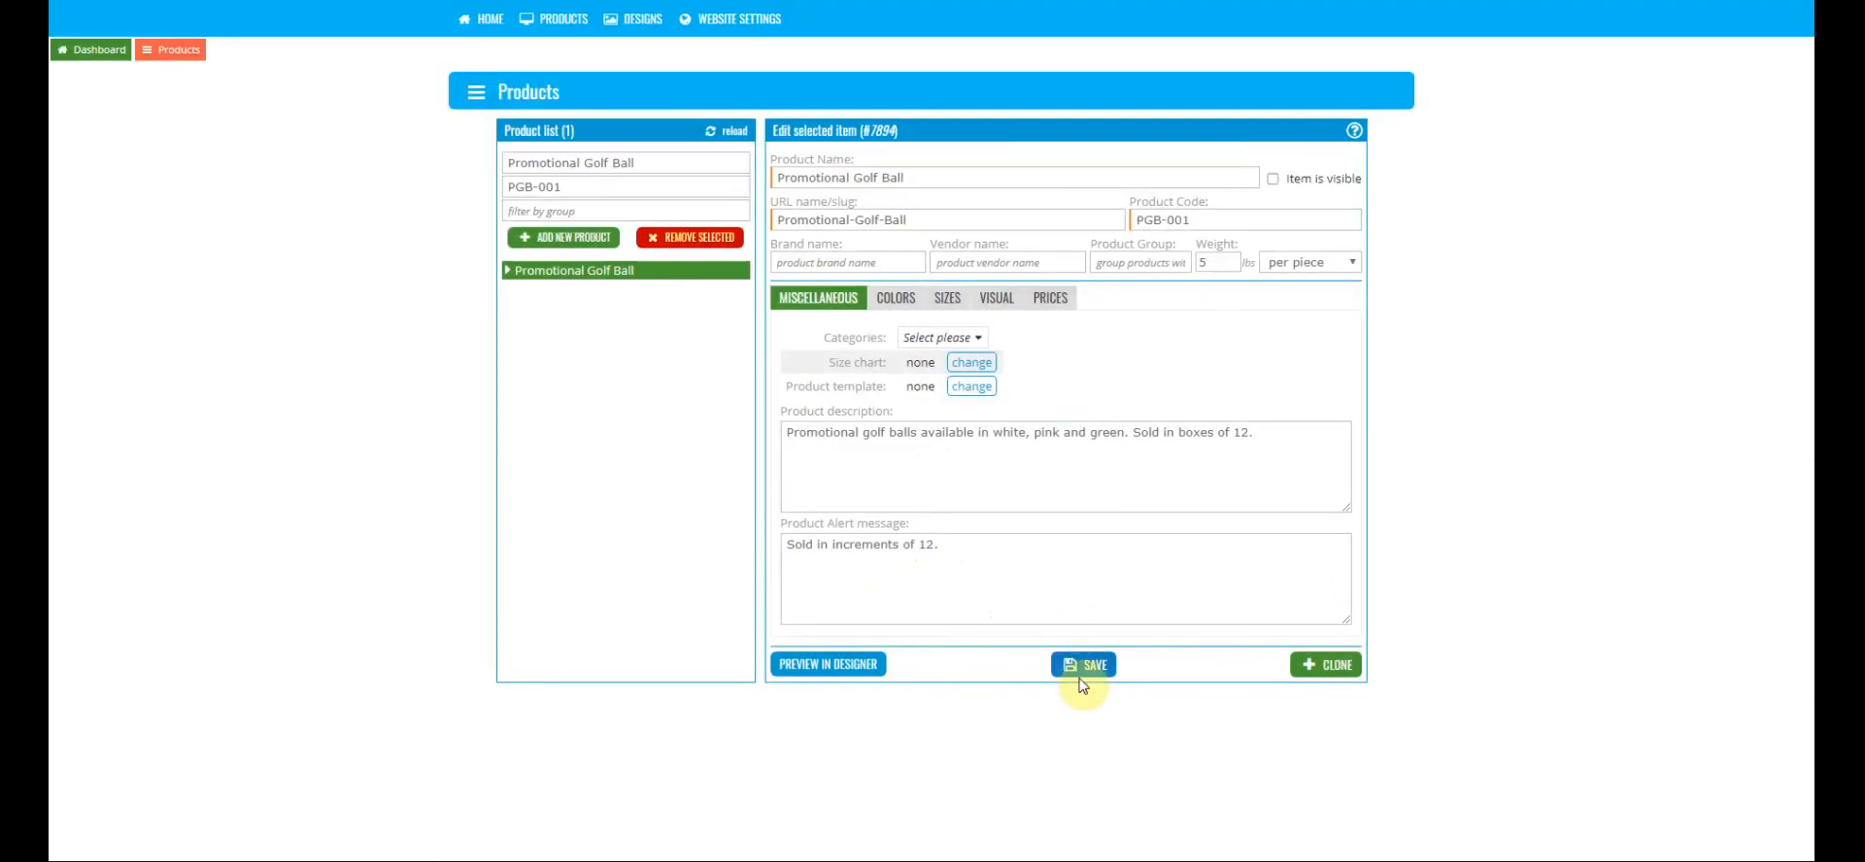
# Step: Add the existing White color from the color list to the golf ball's product colors
pyautogui.click(893, 305)
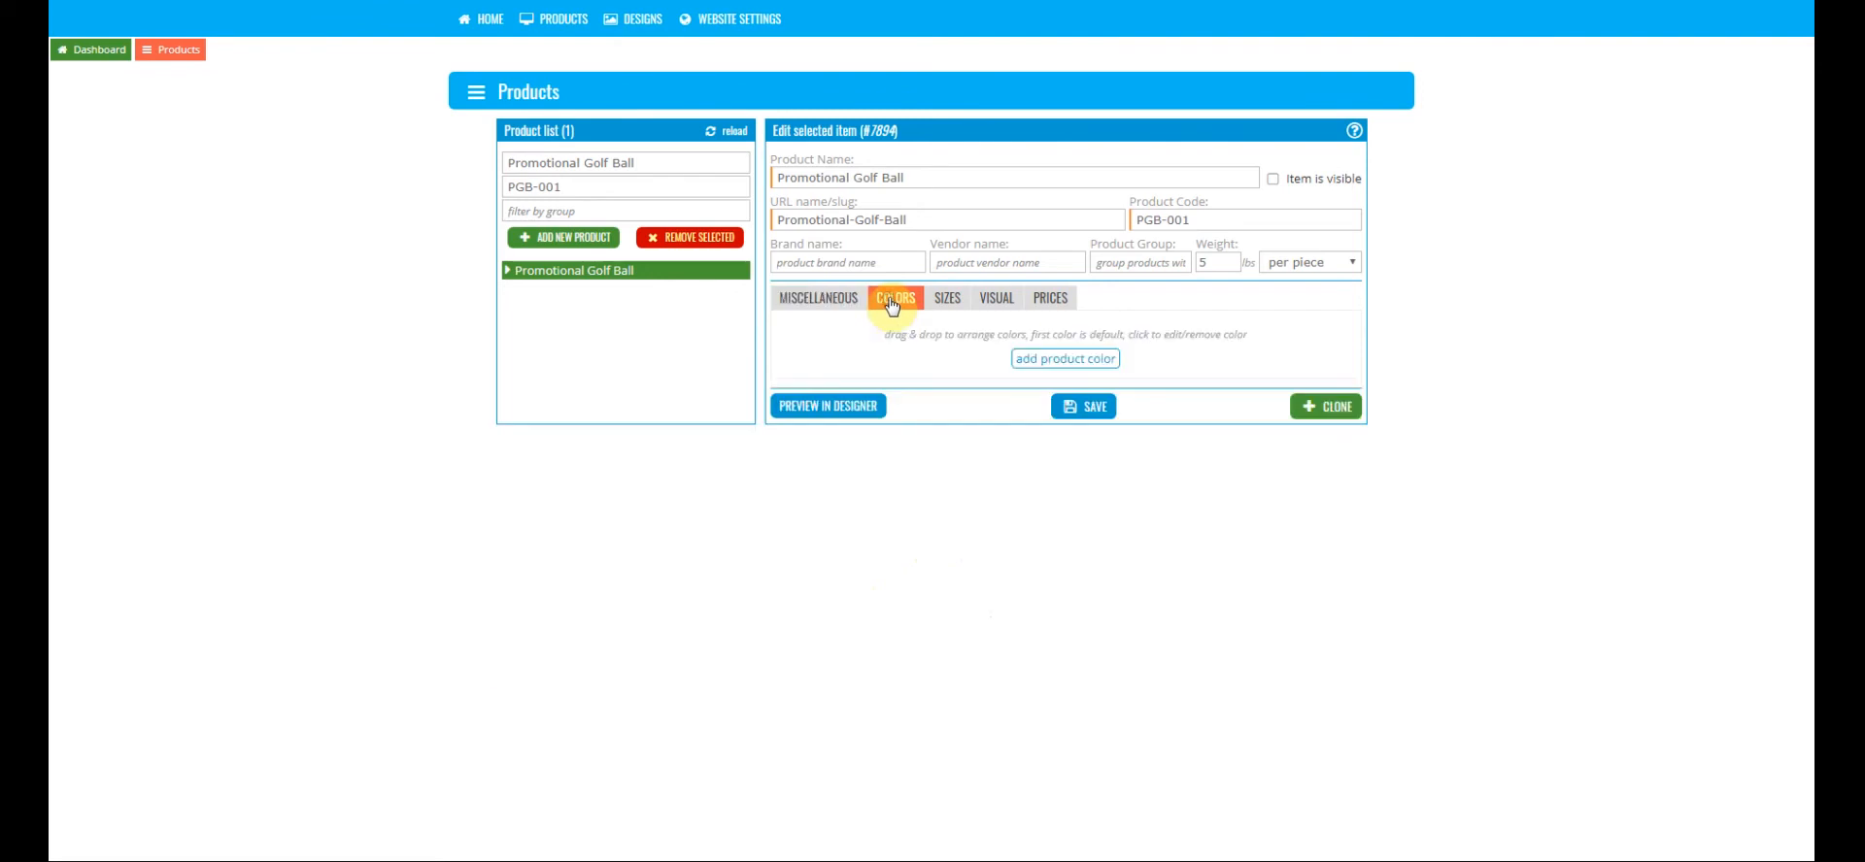
pyautogui.click(1058, 365)
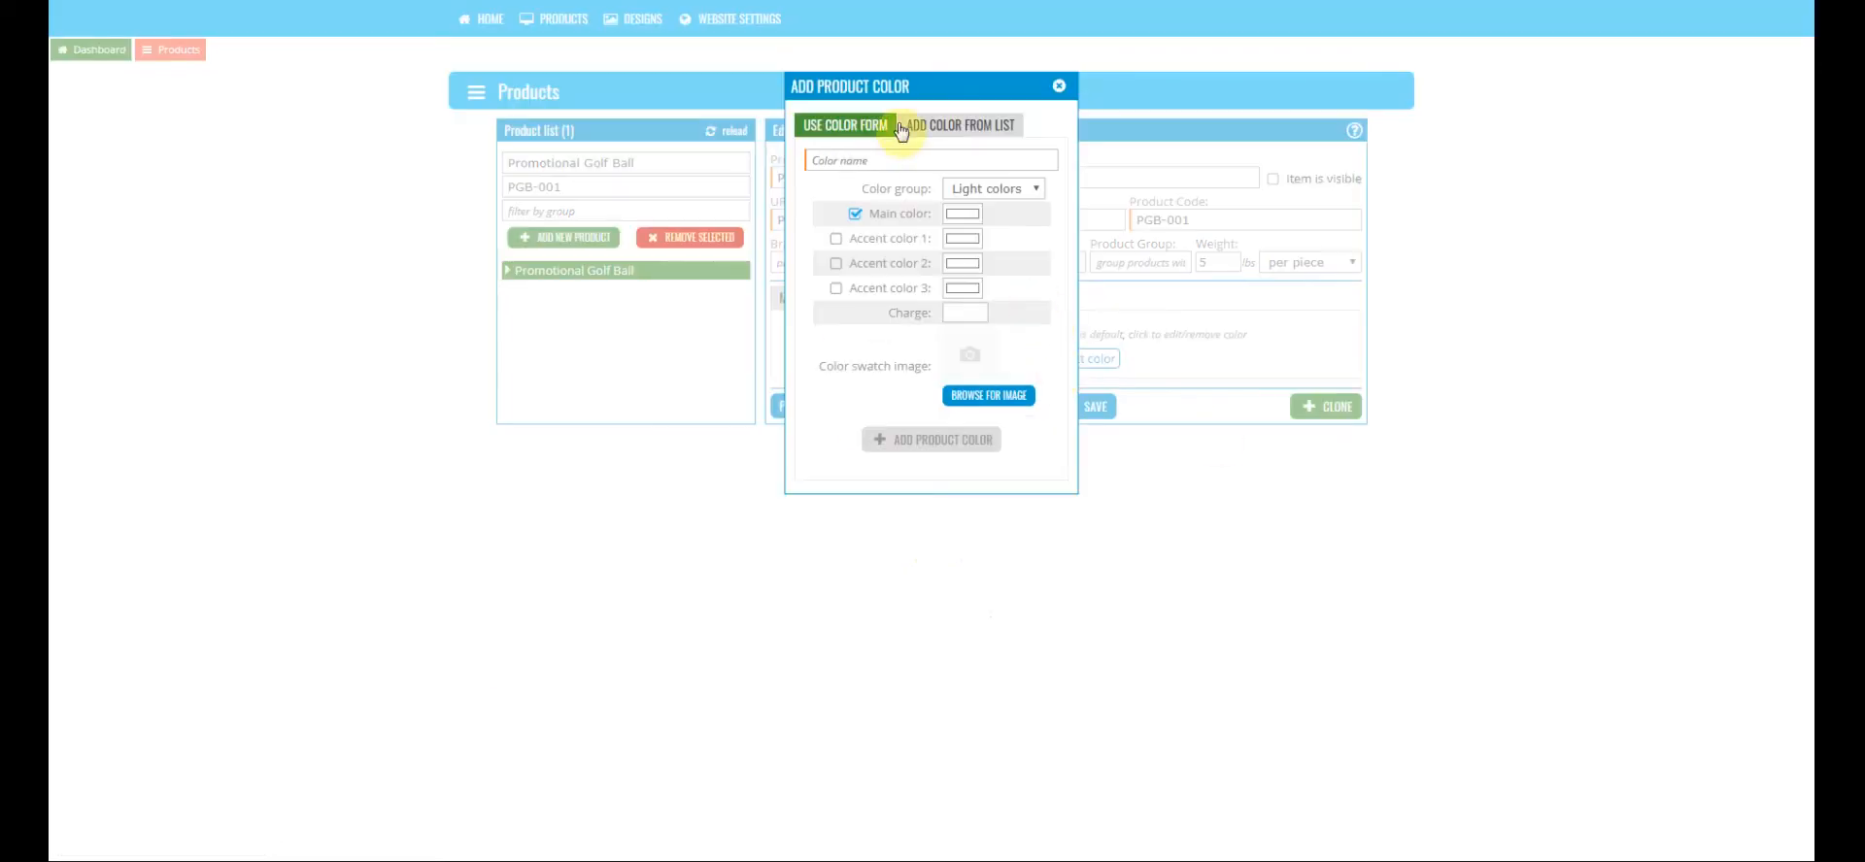
pyautogui.click(950, 134)
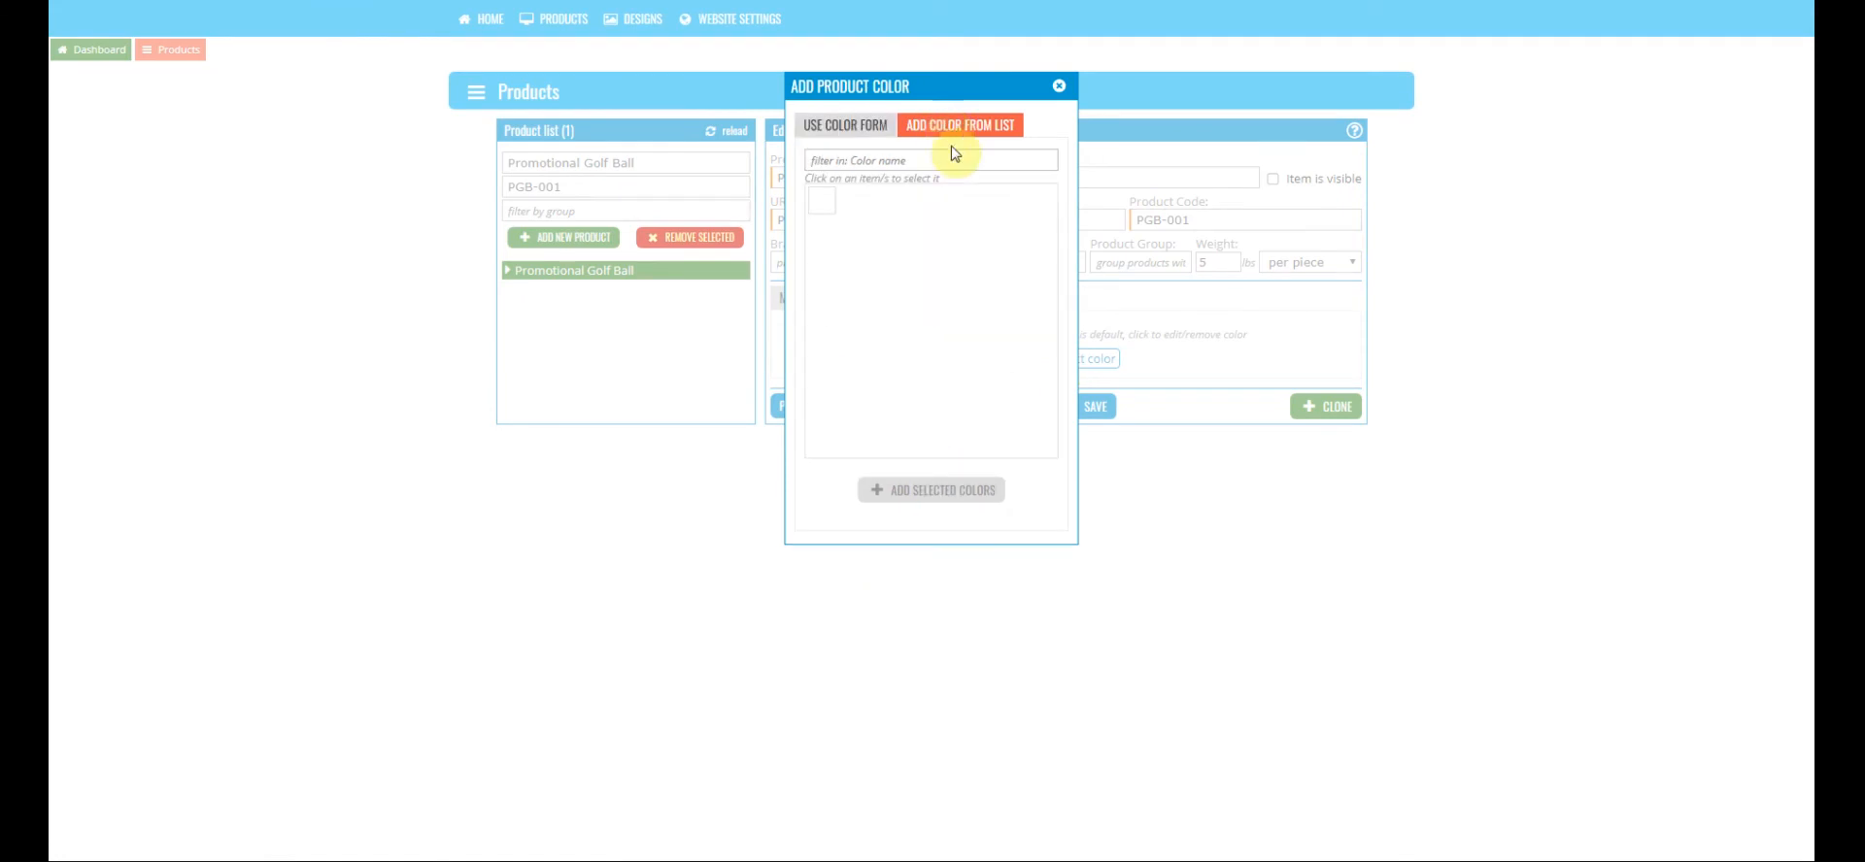
pyautogui.click(821, 204)
pyautogui.click(918, 485)
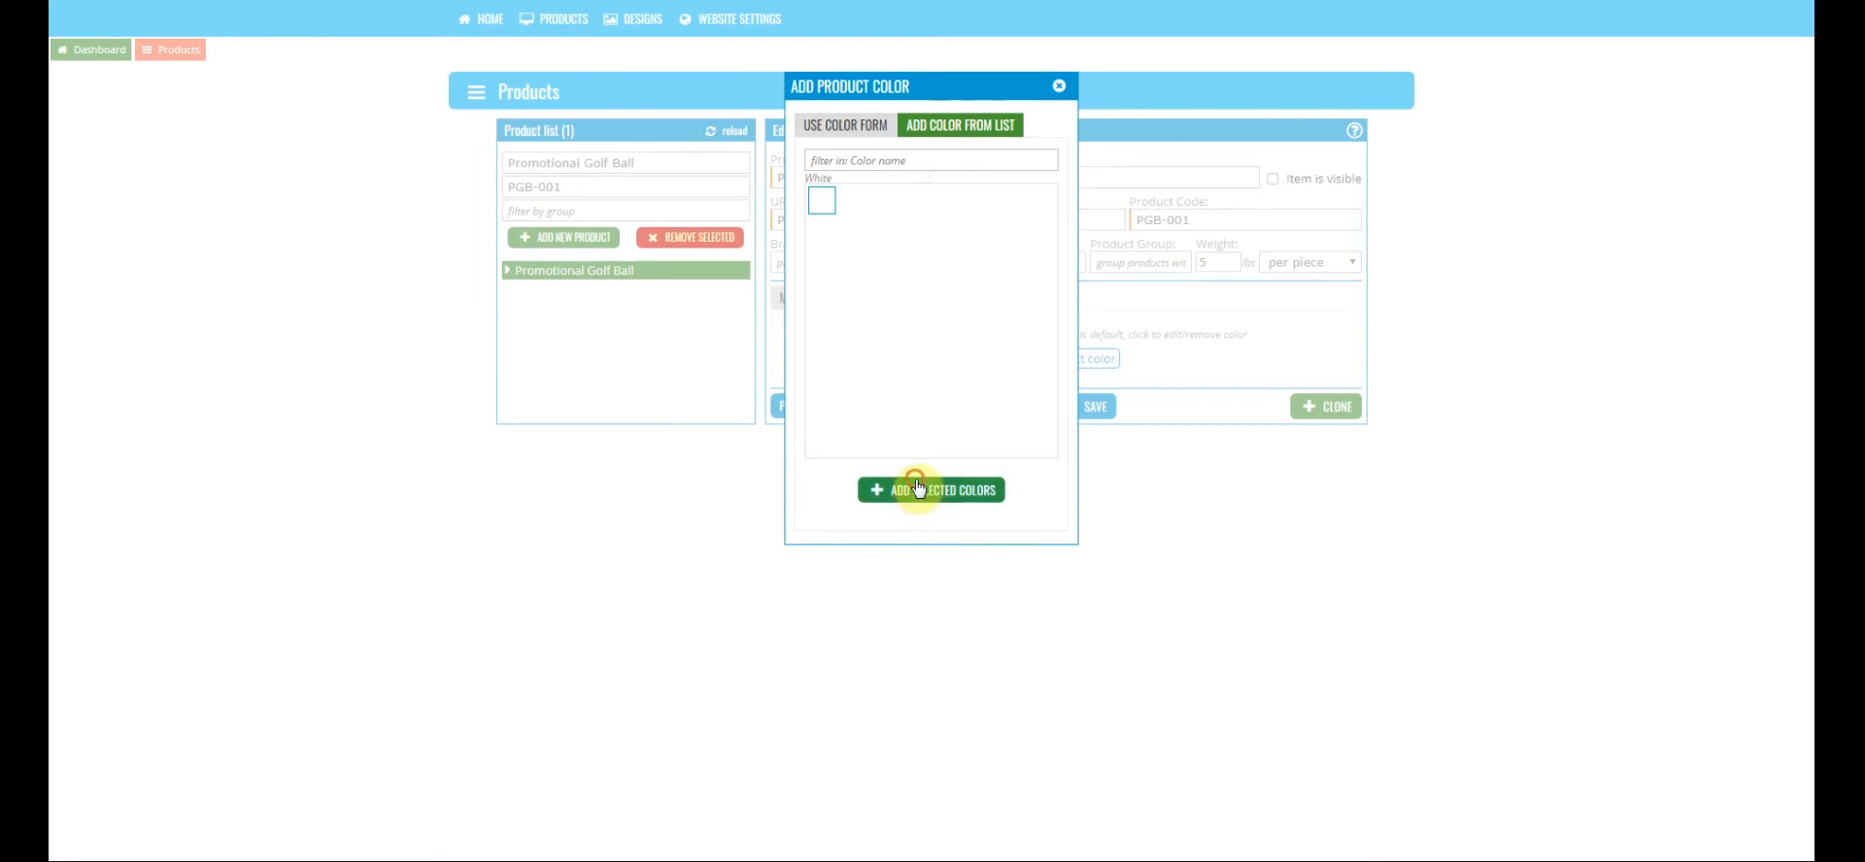
# Step: Add a new product color named Green with a yellow-green main color (RGB 196, 251, 4)
pyautogui.click(1032, 388)
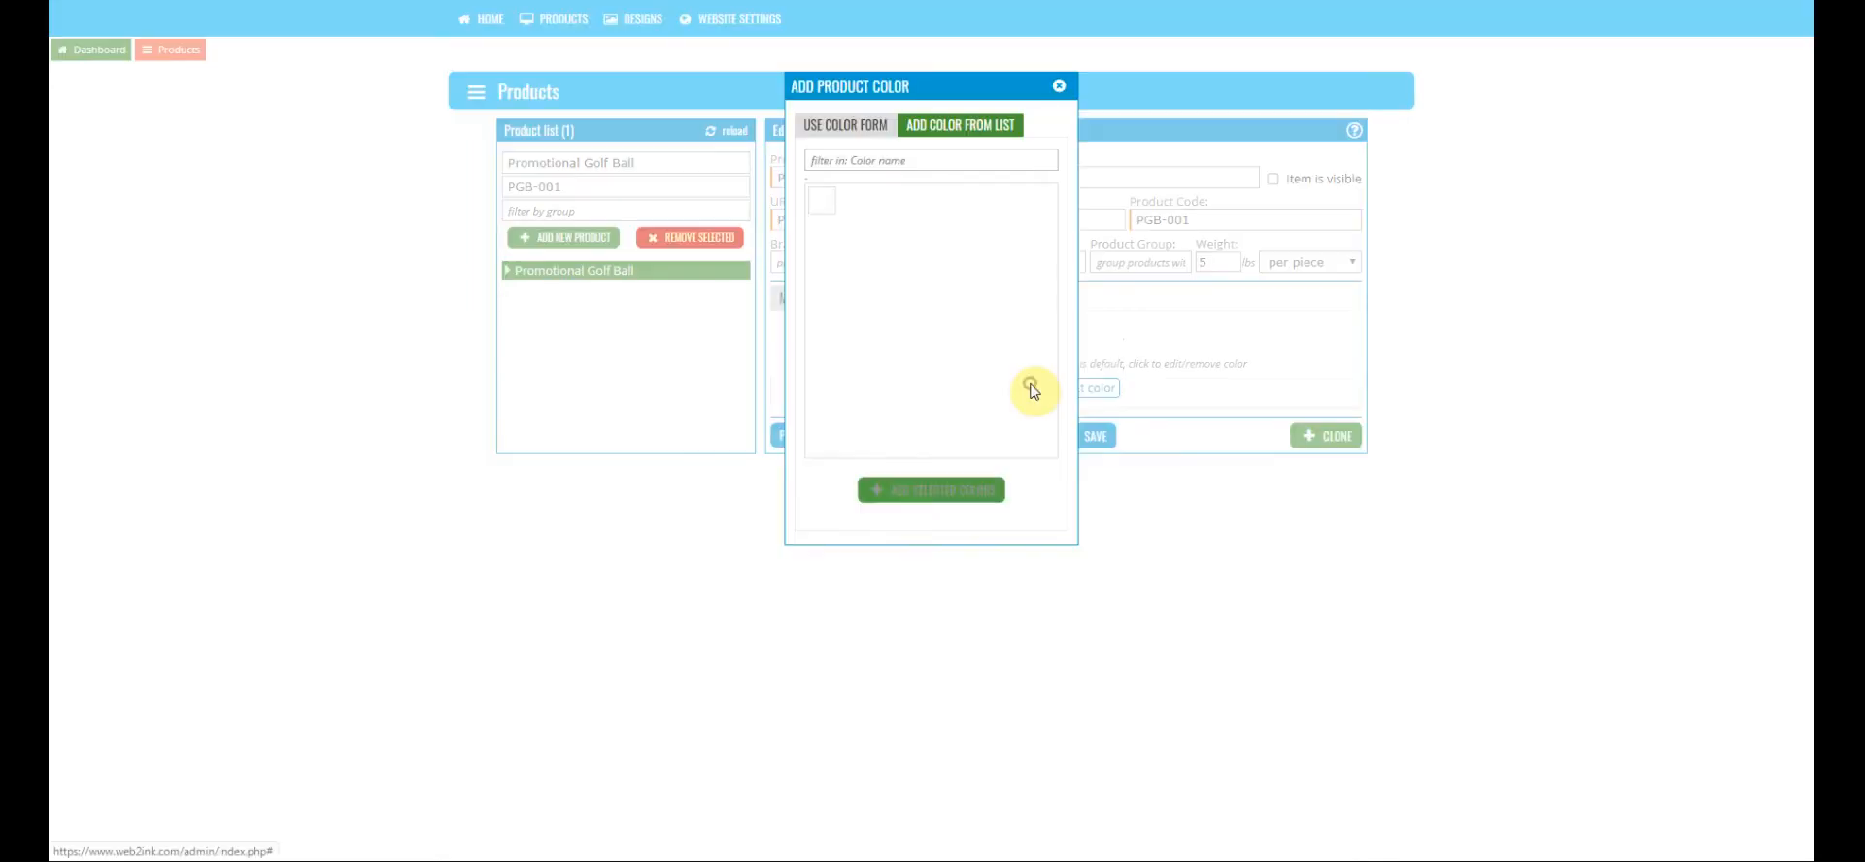
pyautogui.click(846, 125)
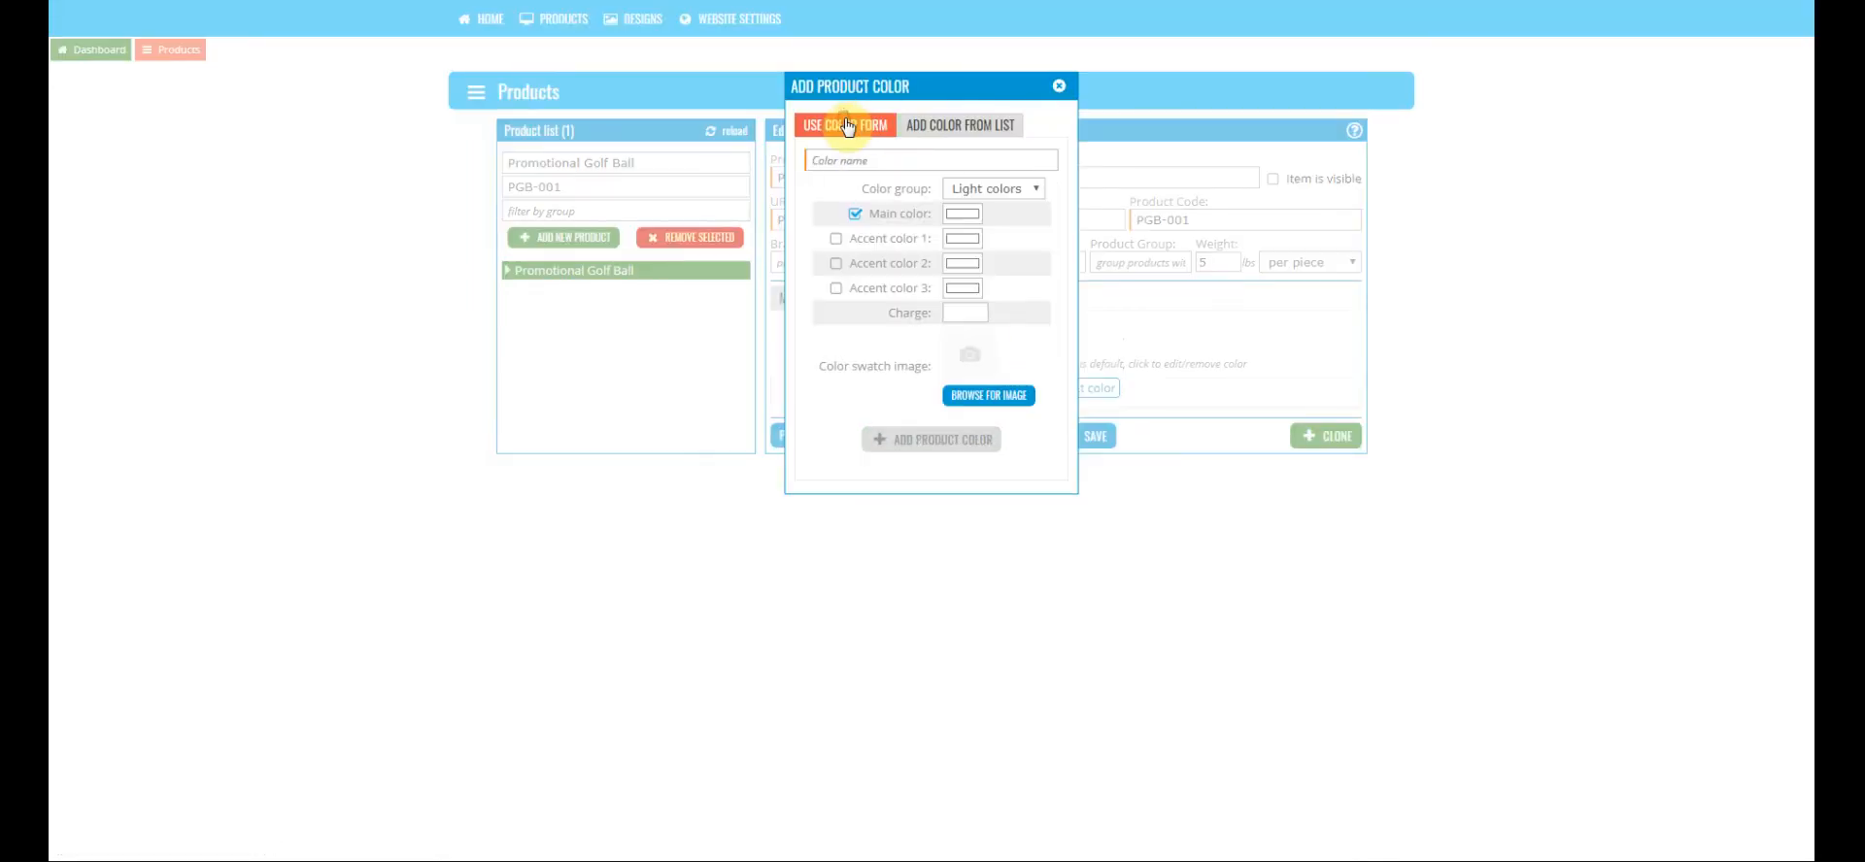
pyautogui.click(961, 213)
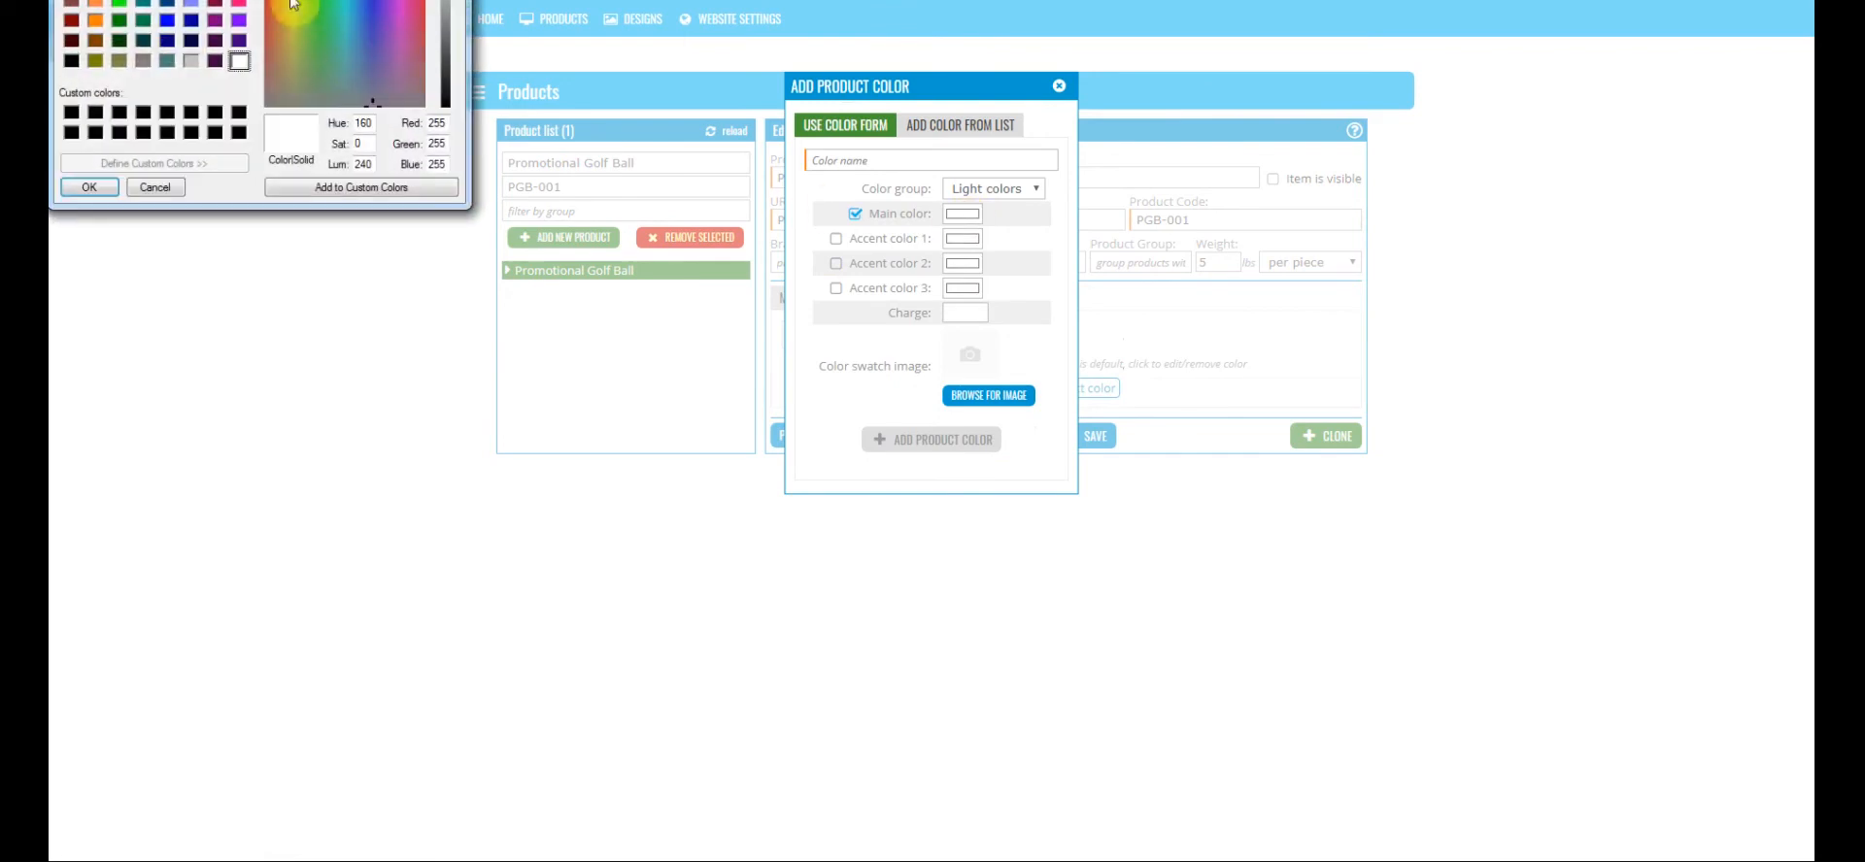
pyautogui.moveTo(254, 2); pyautogui.dragTo(554, 223)
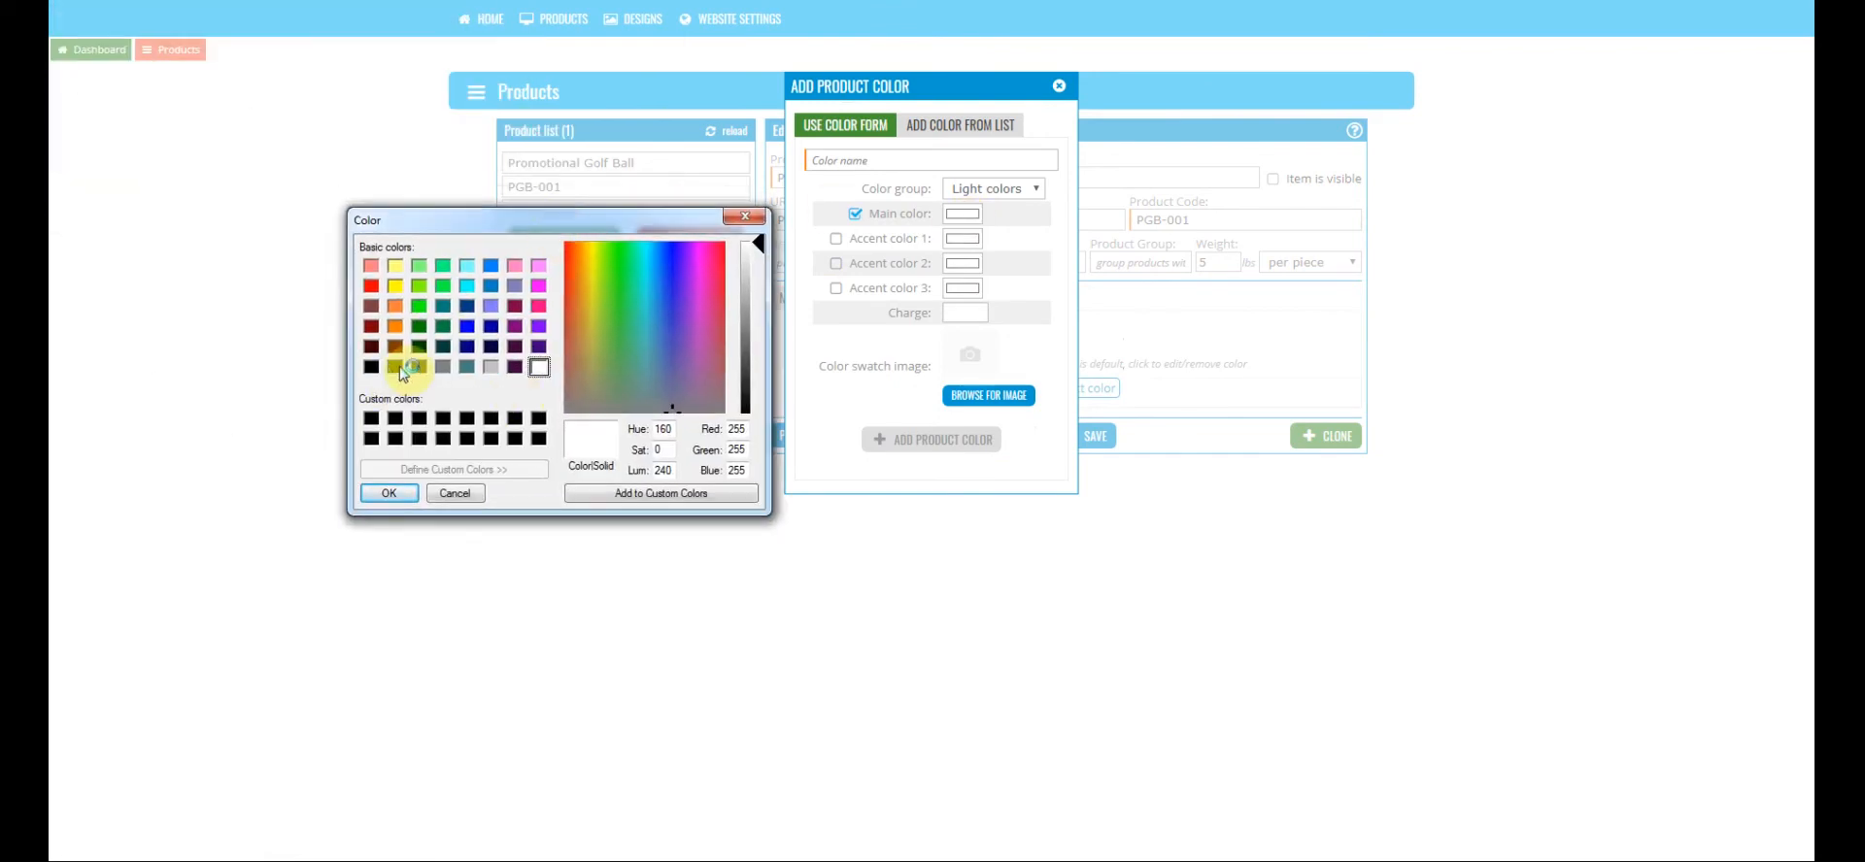
pyautogui.moveTo(595, 270); pyautogui.dragTo(594, 292)
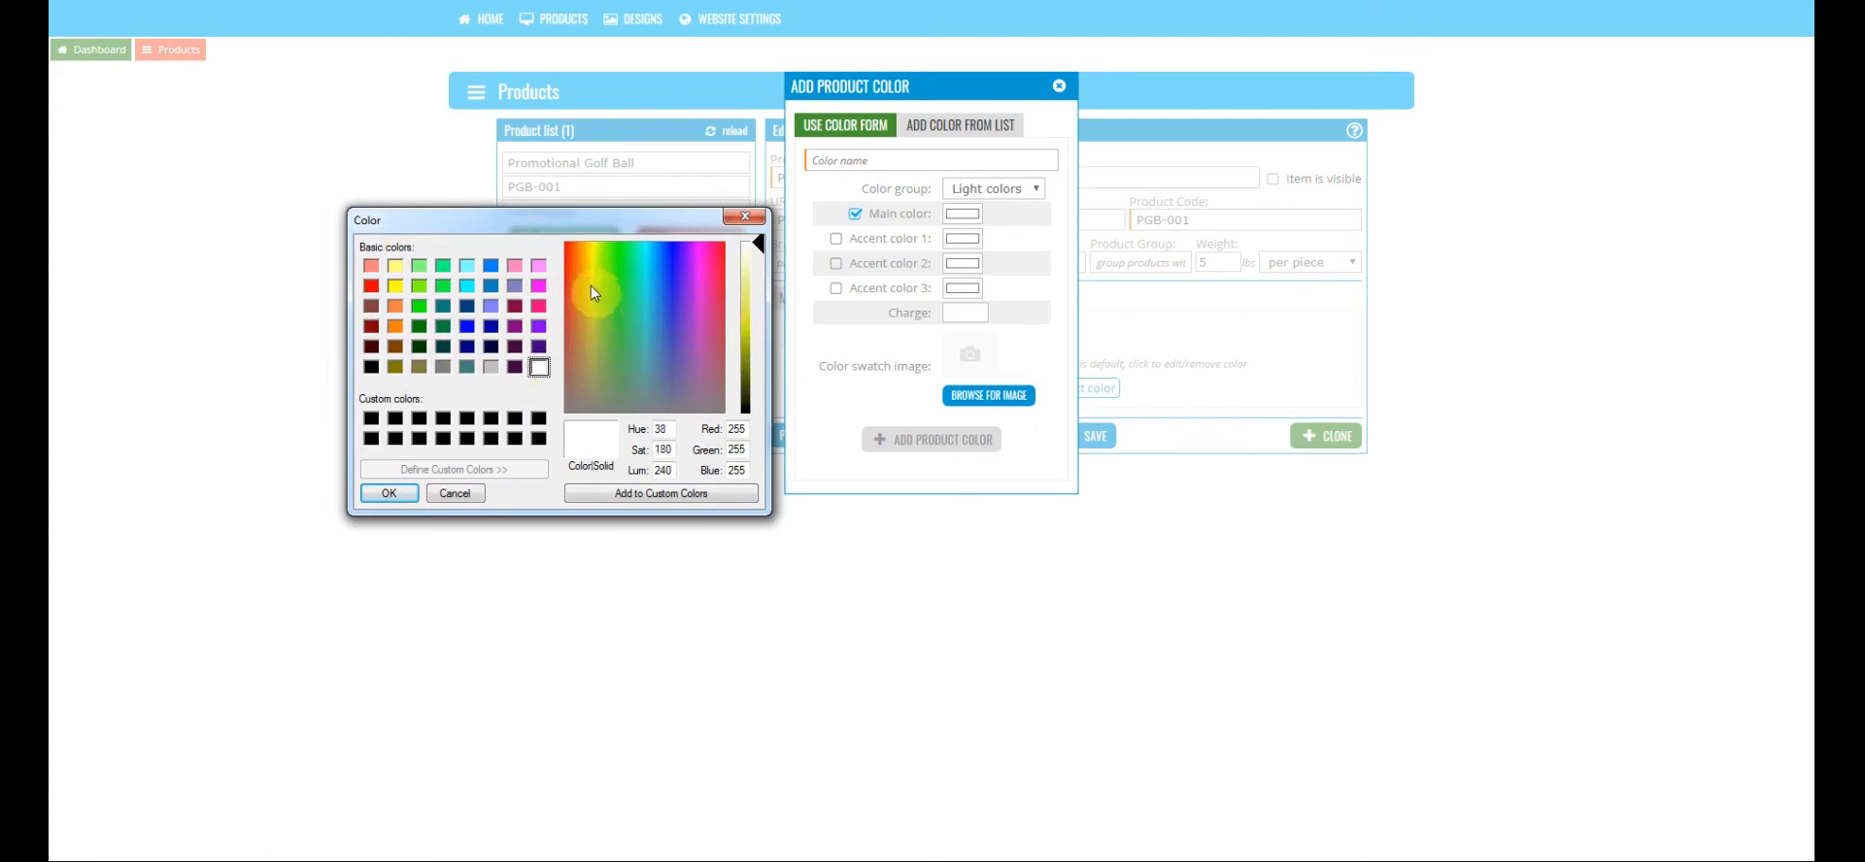
pyautogui.click(394, 288)
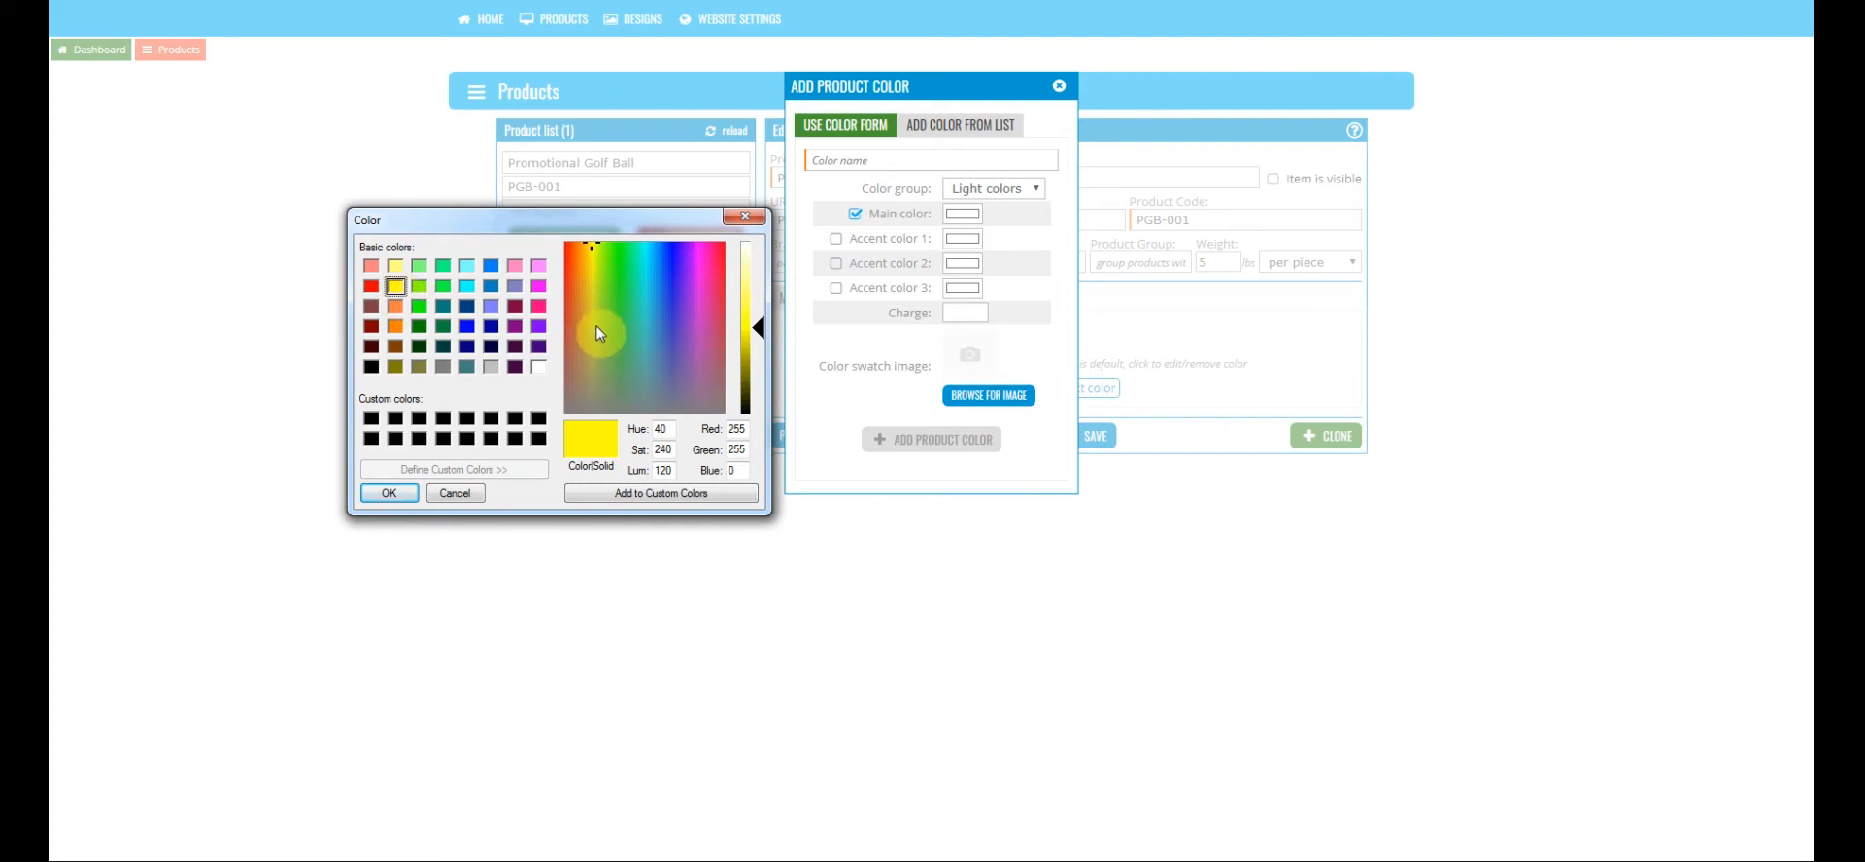
pyautogui.moveTo(593, 247); pyautogui.dragTo(598, 254)
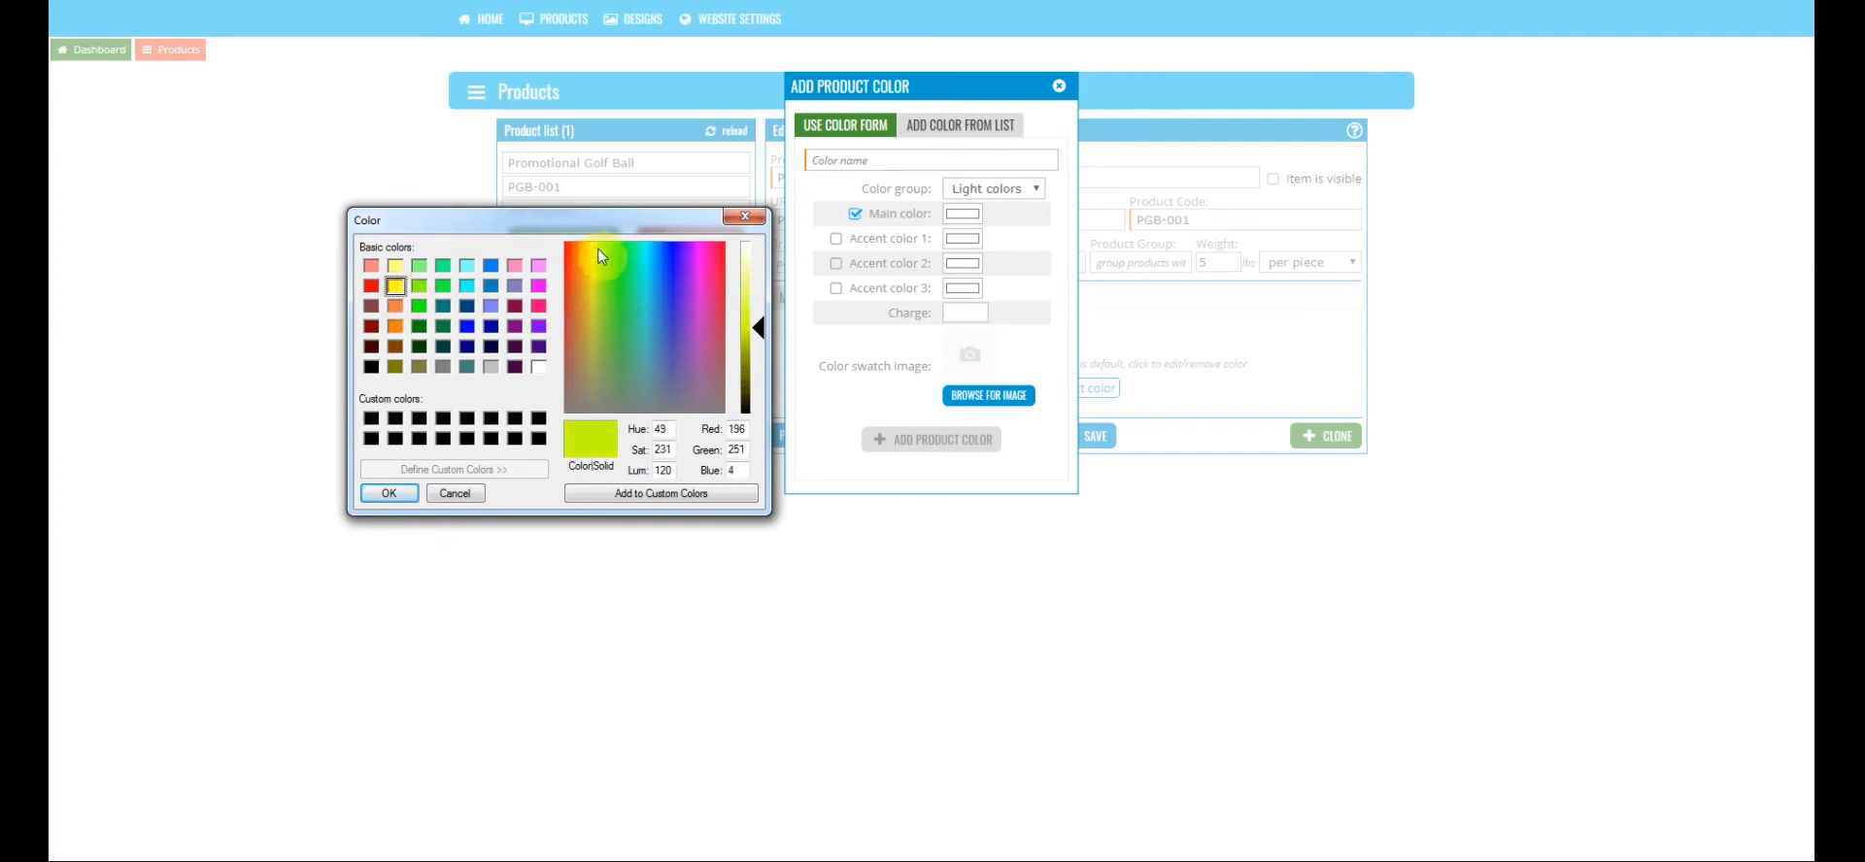
pyautogui.click(386, 494)
pyautogui.click(891, 164)
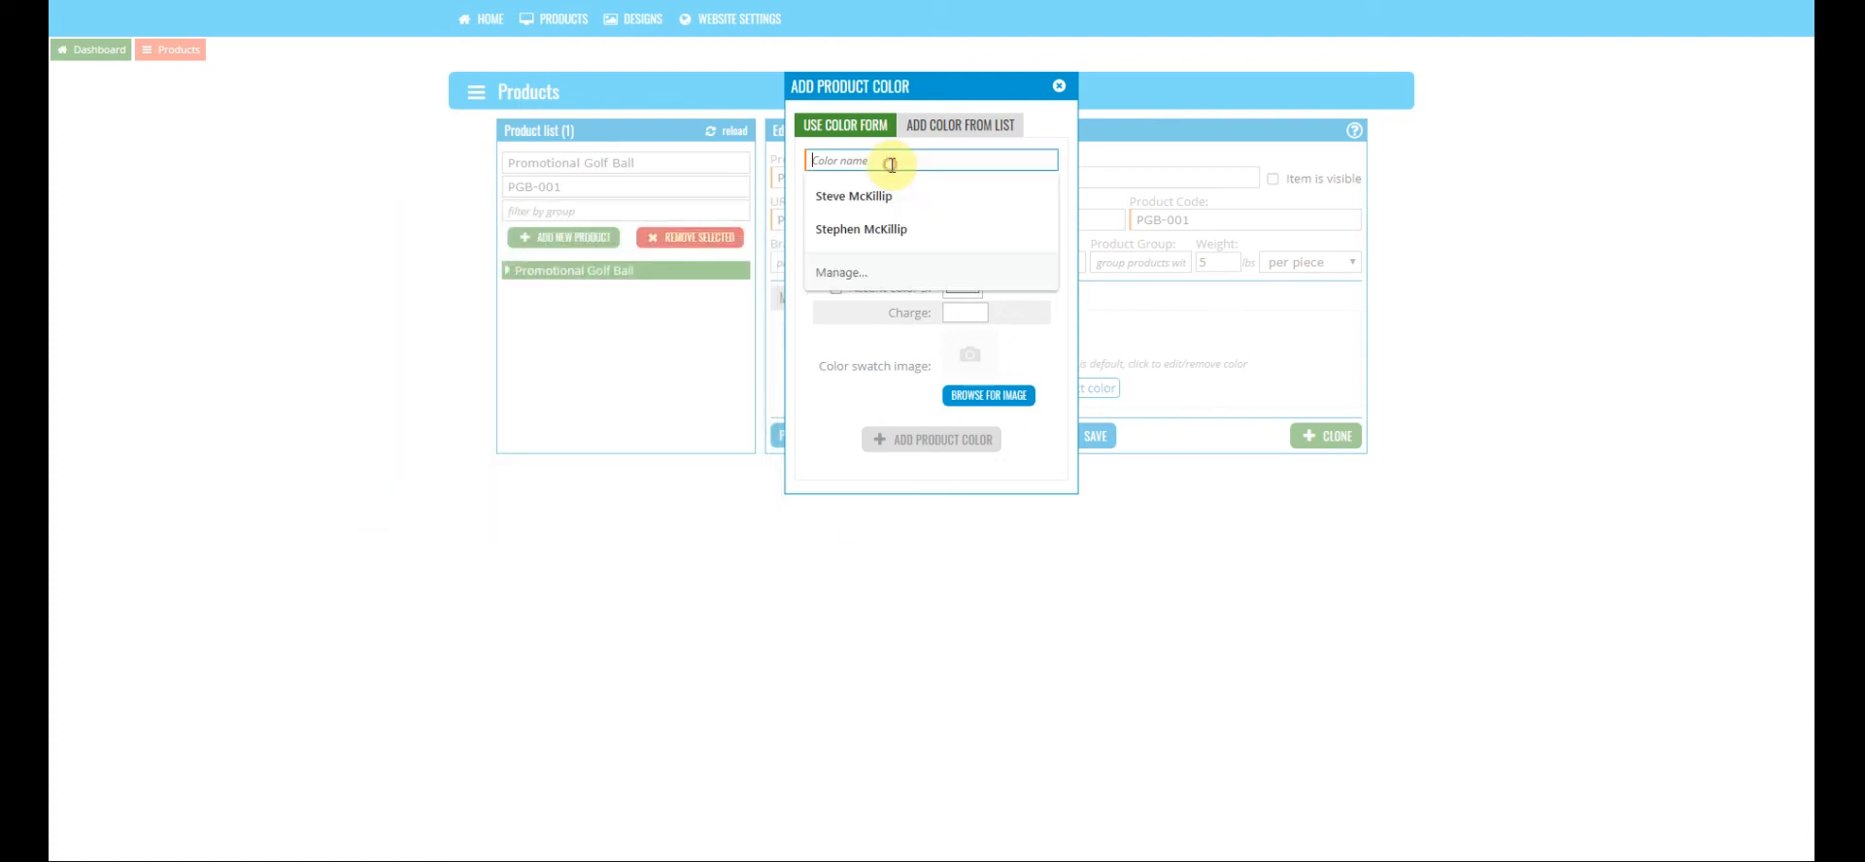
pyautogui.write('Green')
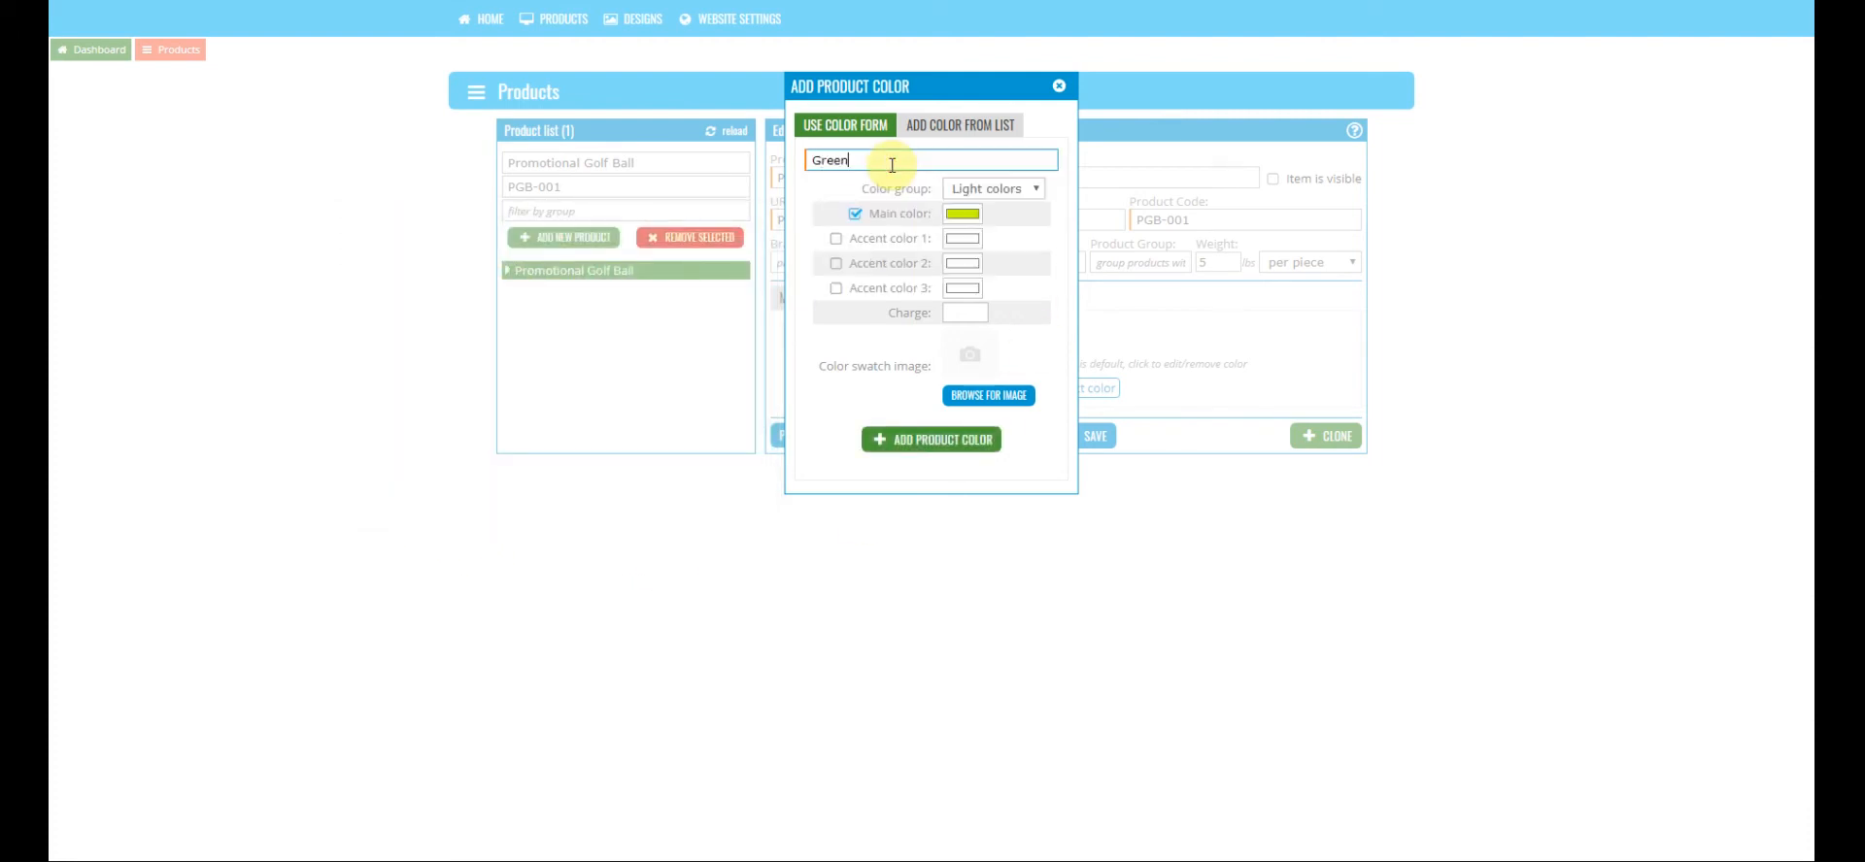
pyautogui.click(935, 443)
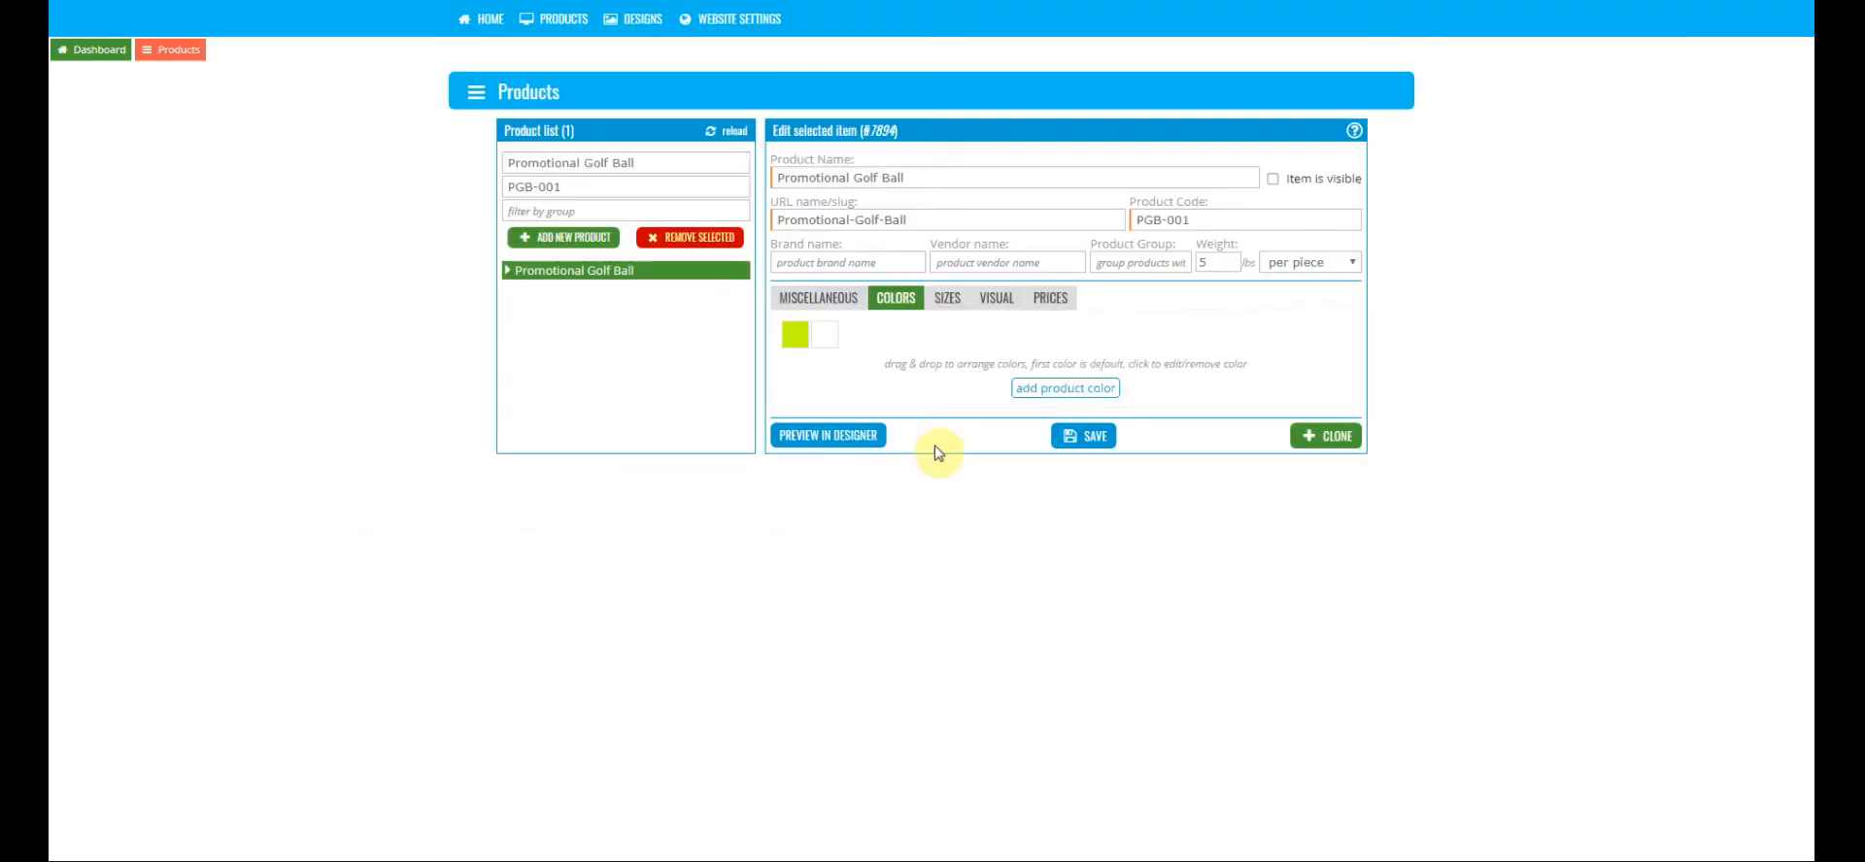
# Step: Add a new product color named Pink with main color RGB 255, 0, 128, and show the White swatch's editing options
pyautogui.click(1047, 390)
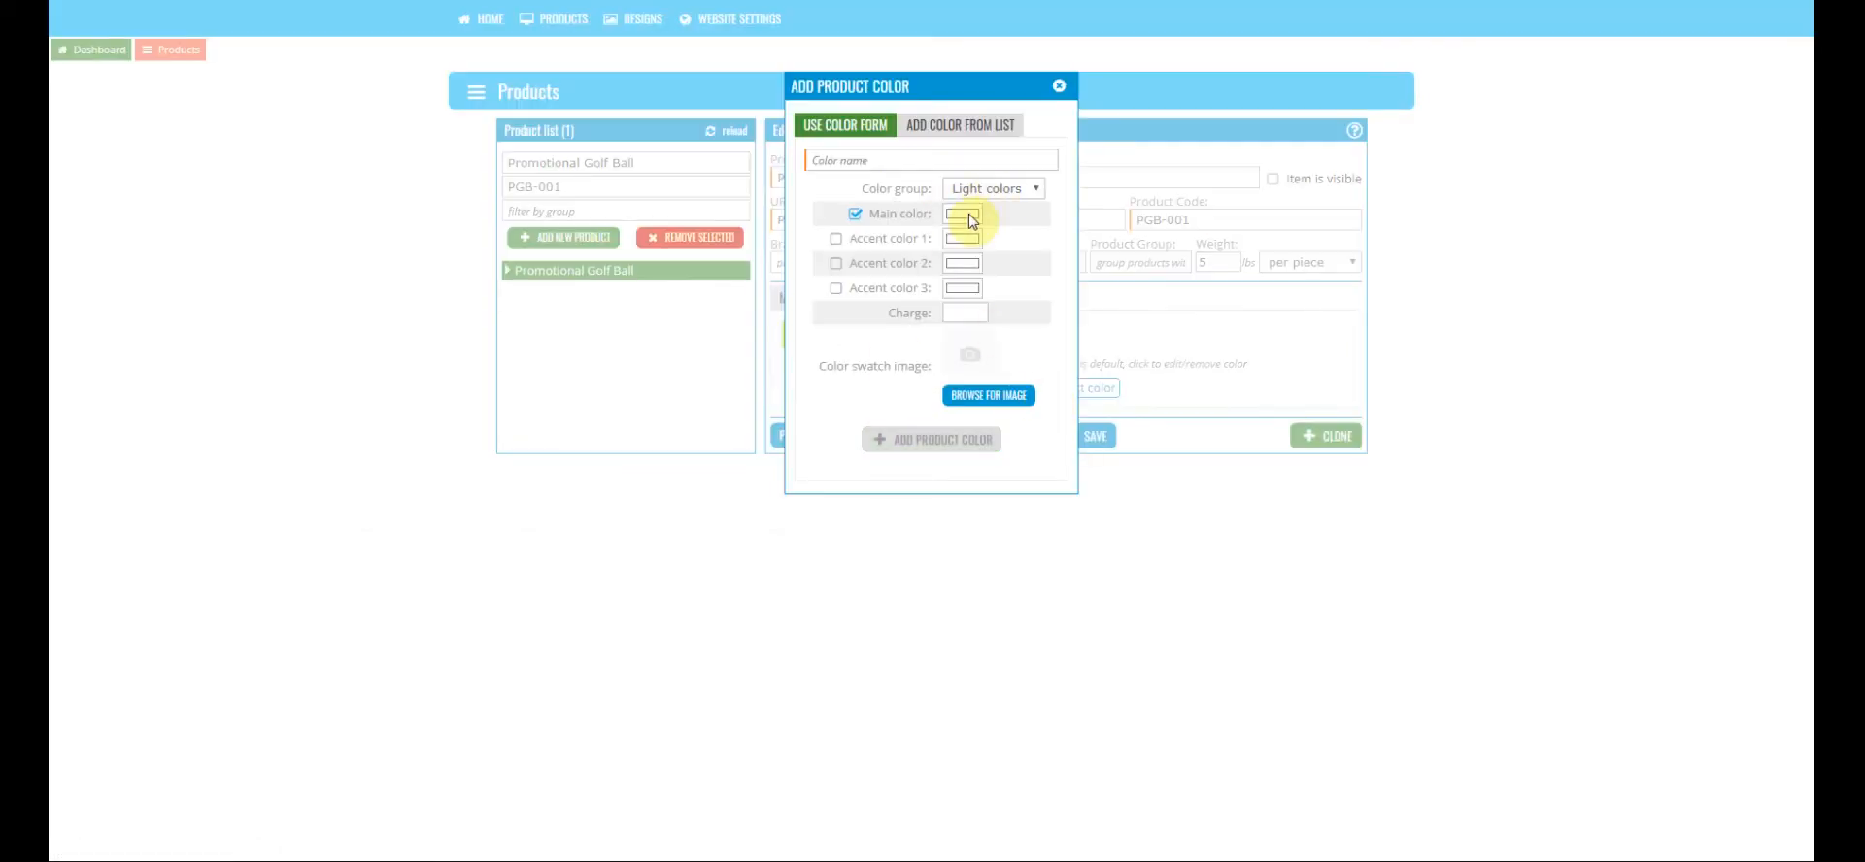
pyautogui.click(963, 213)
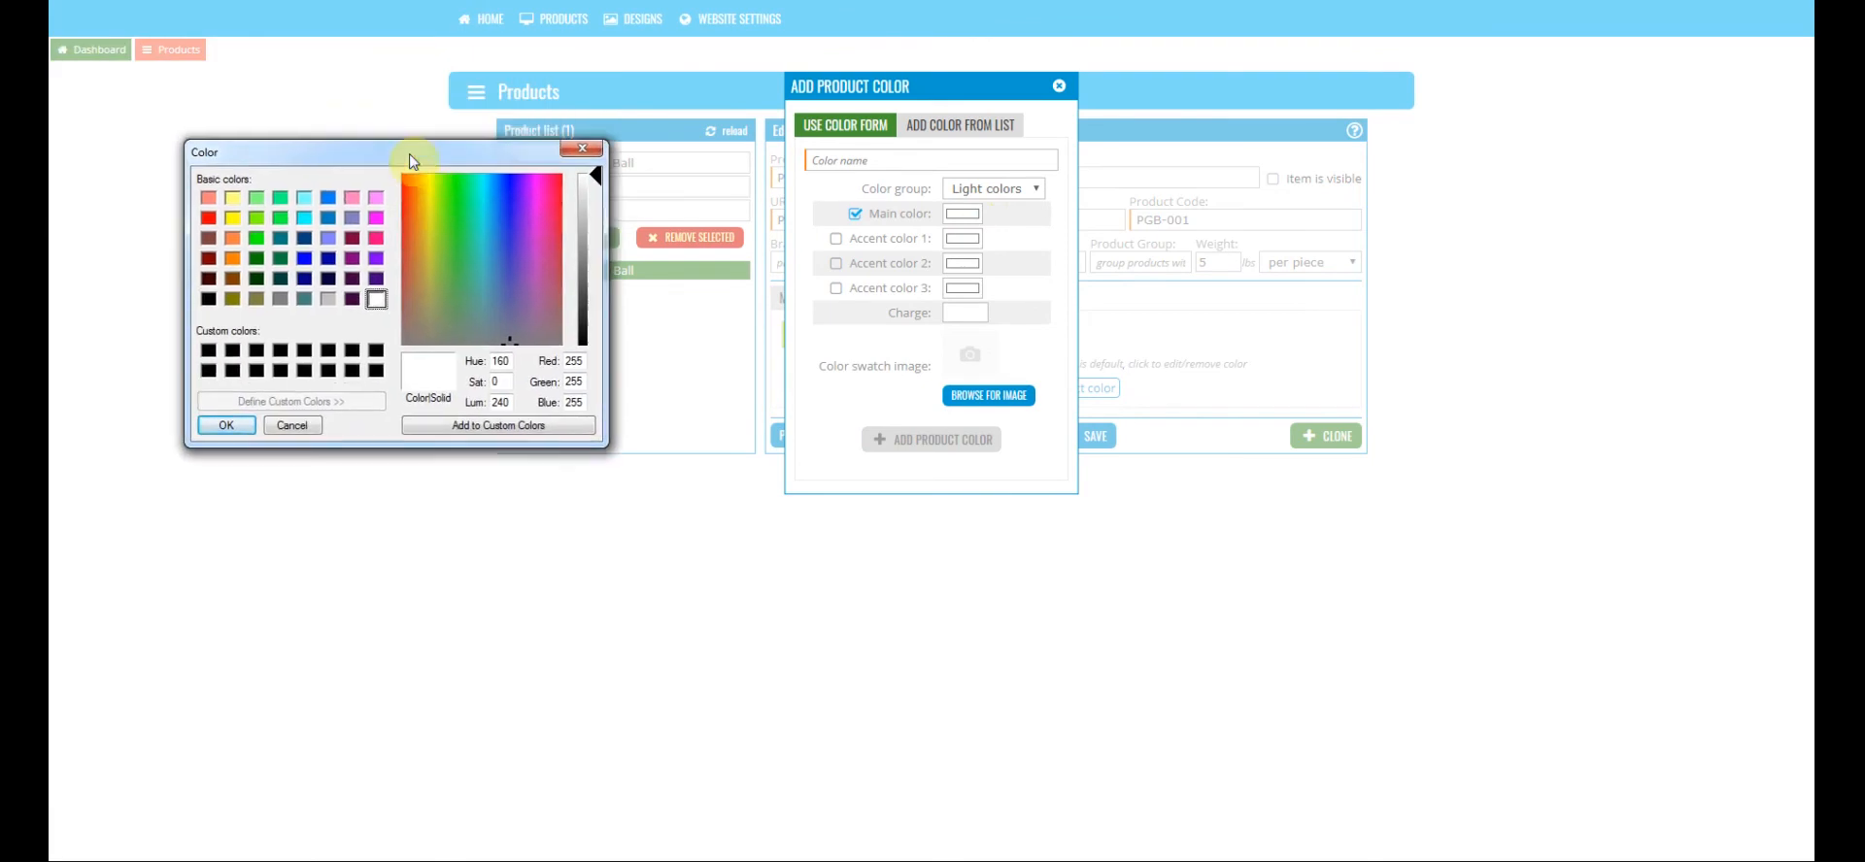
pyautogui.click(375, 238)
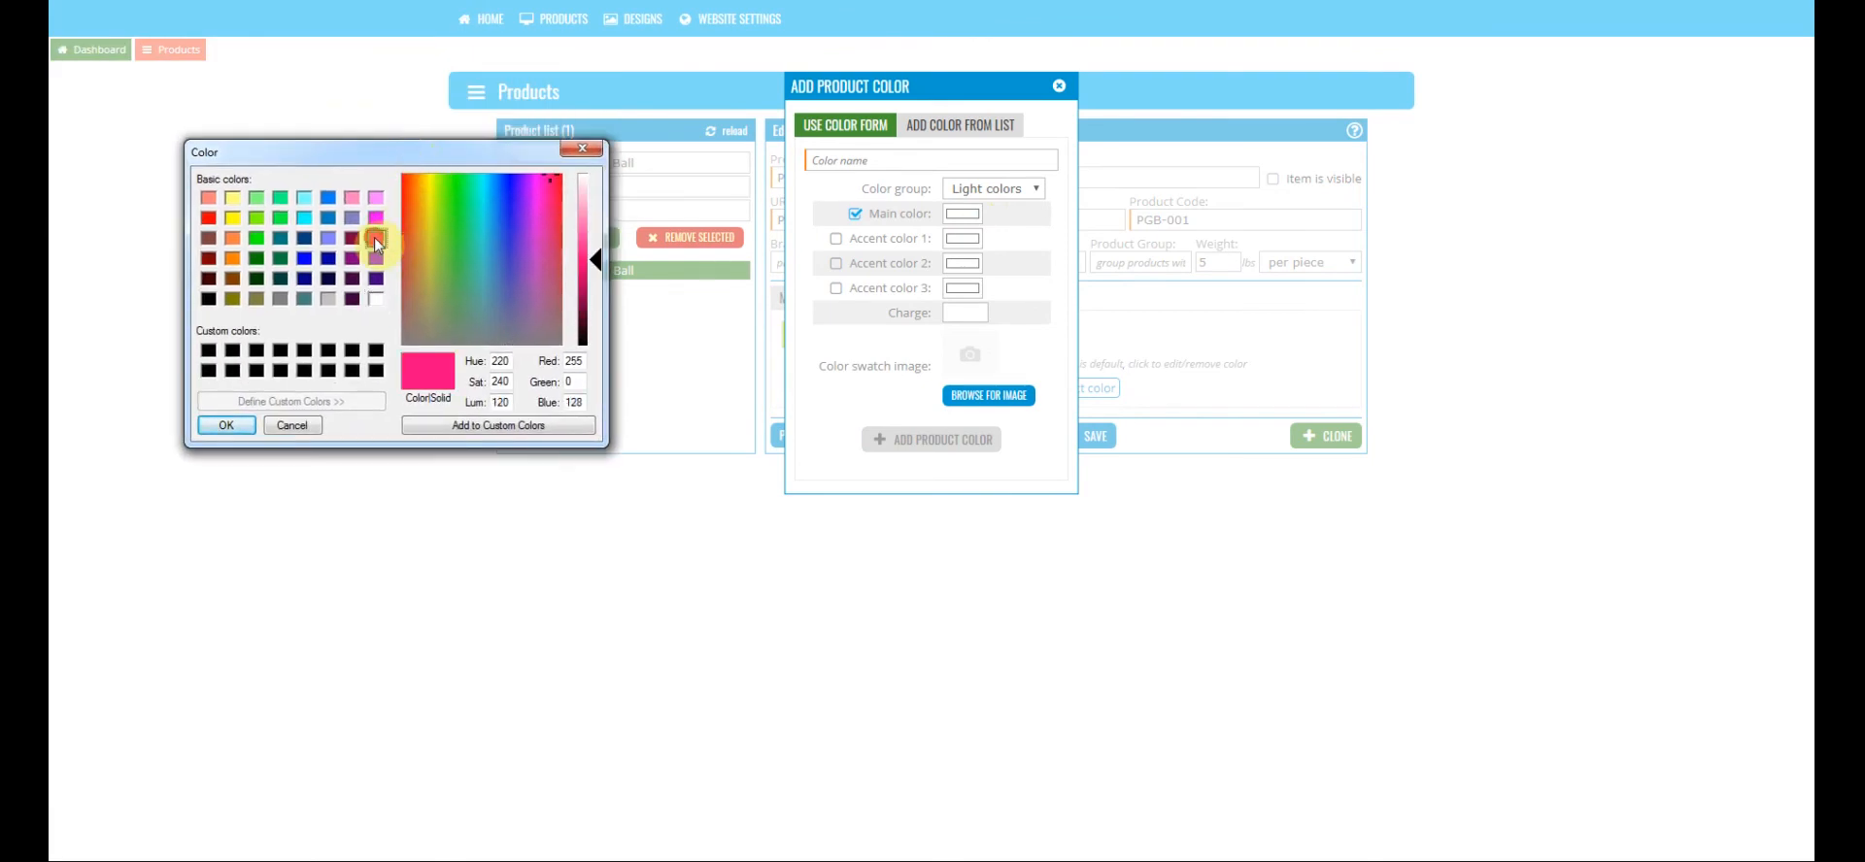
pyautogui.click(229, 425)
pyautogui.click(890, 167)
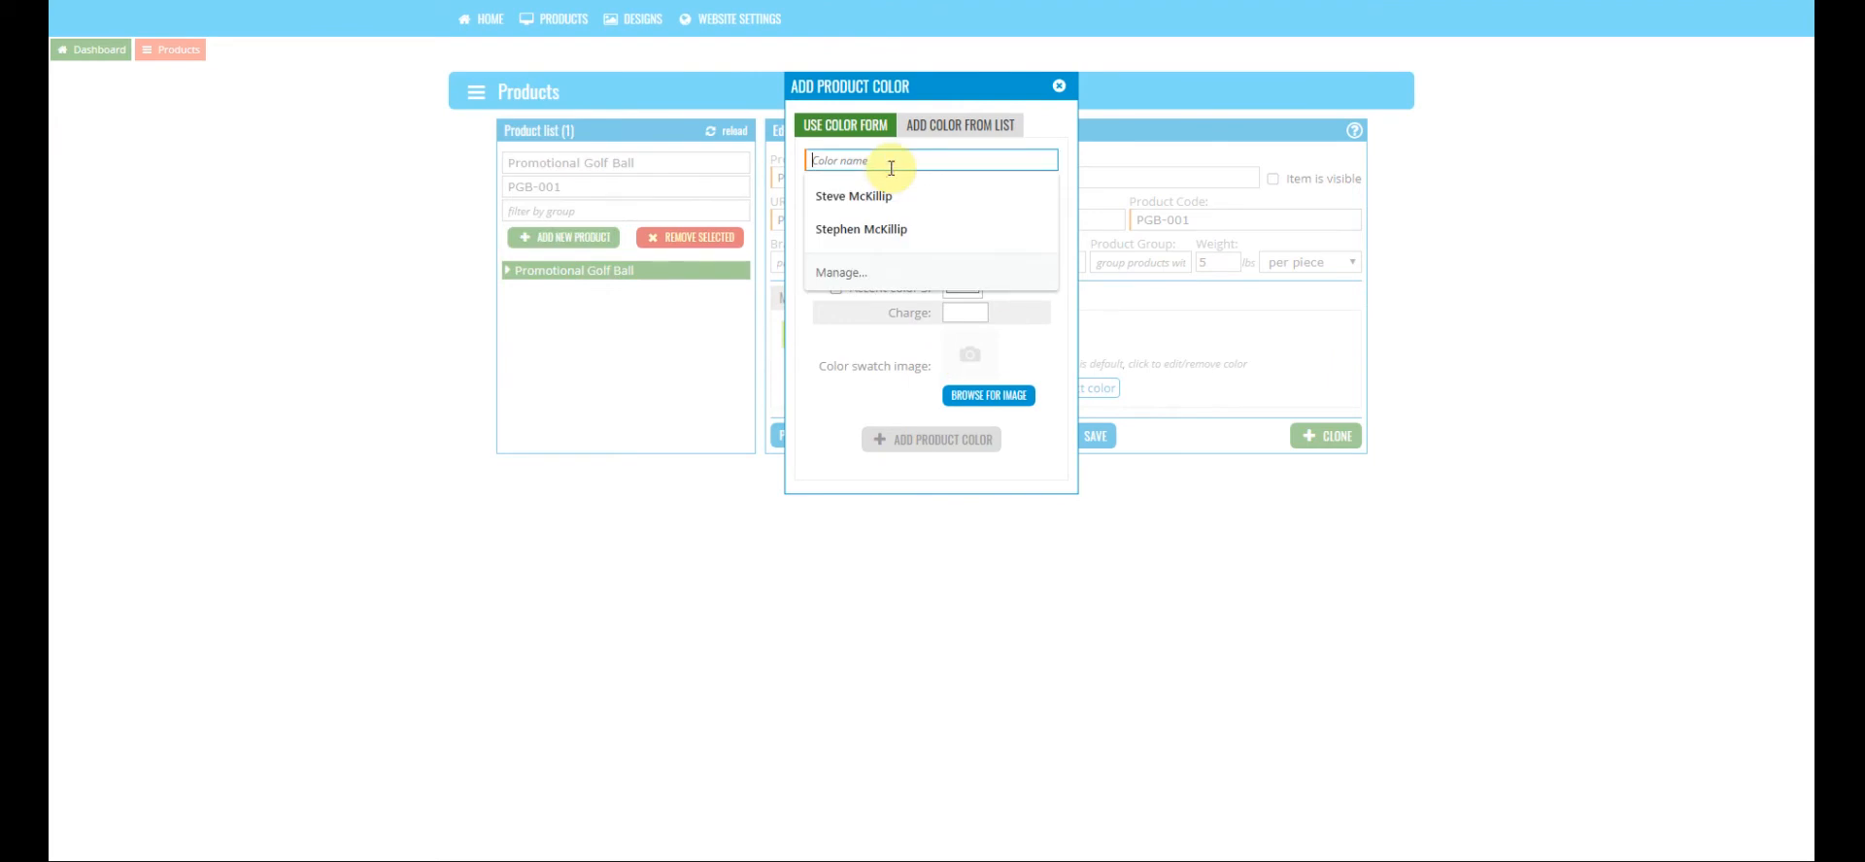
pyautogui.write('Pink')
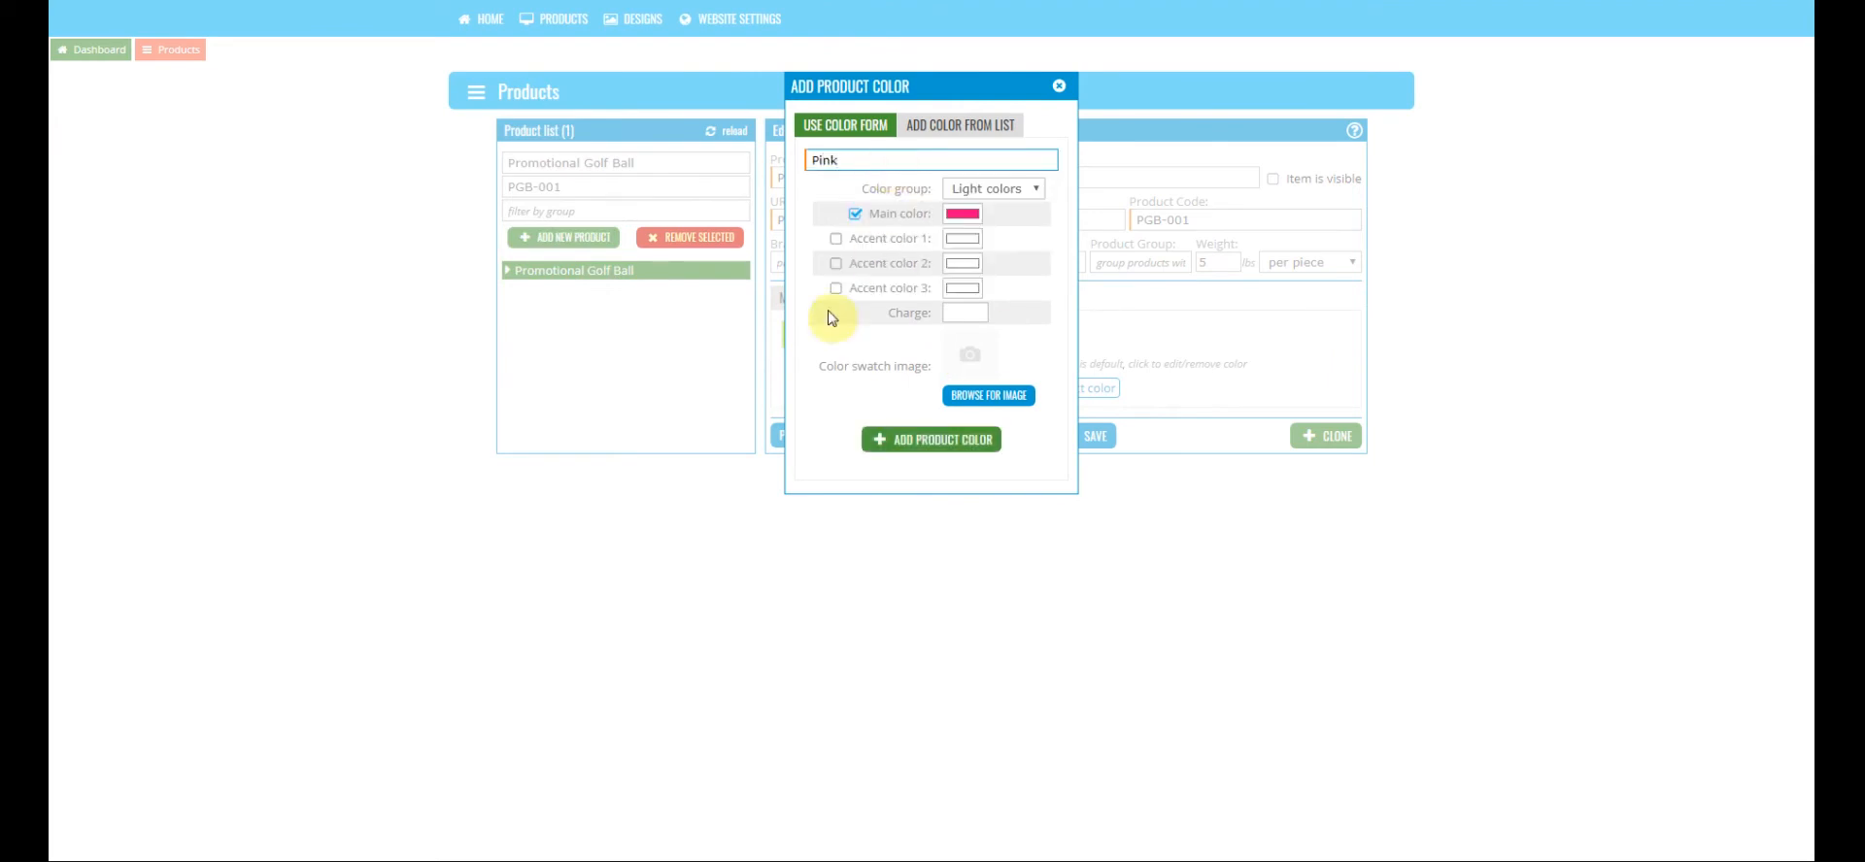
pyautogui.click(938, 442)
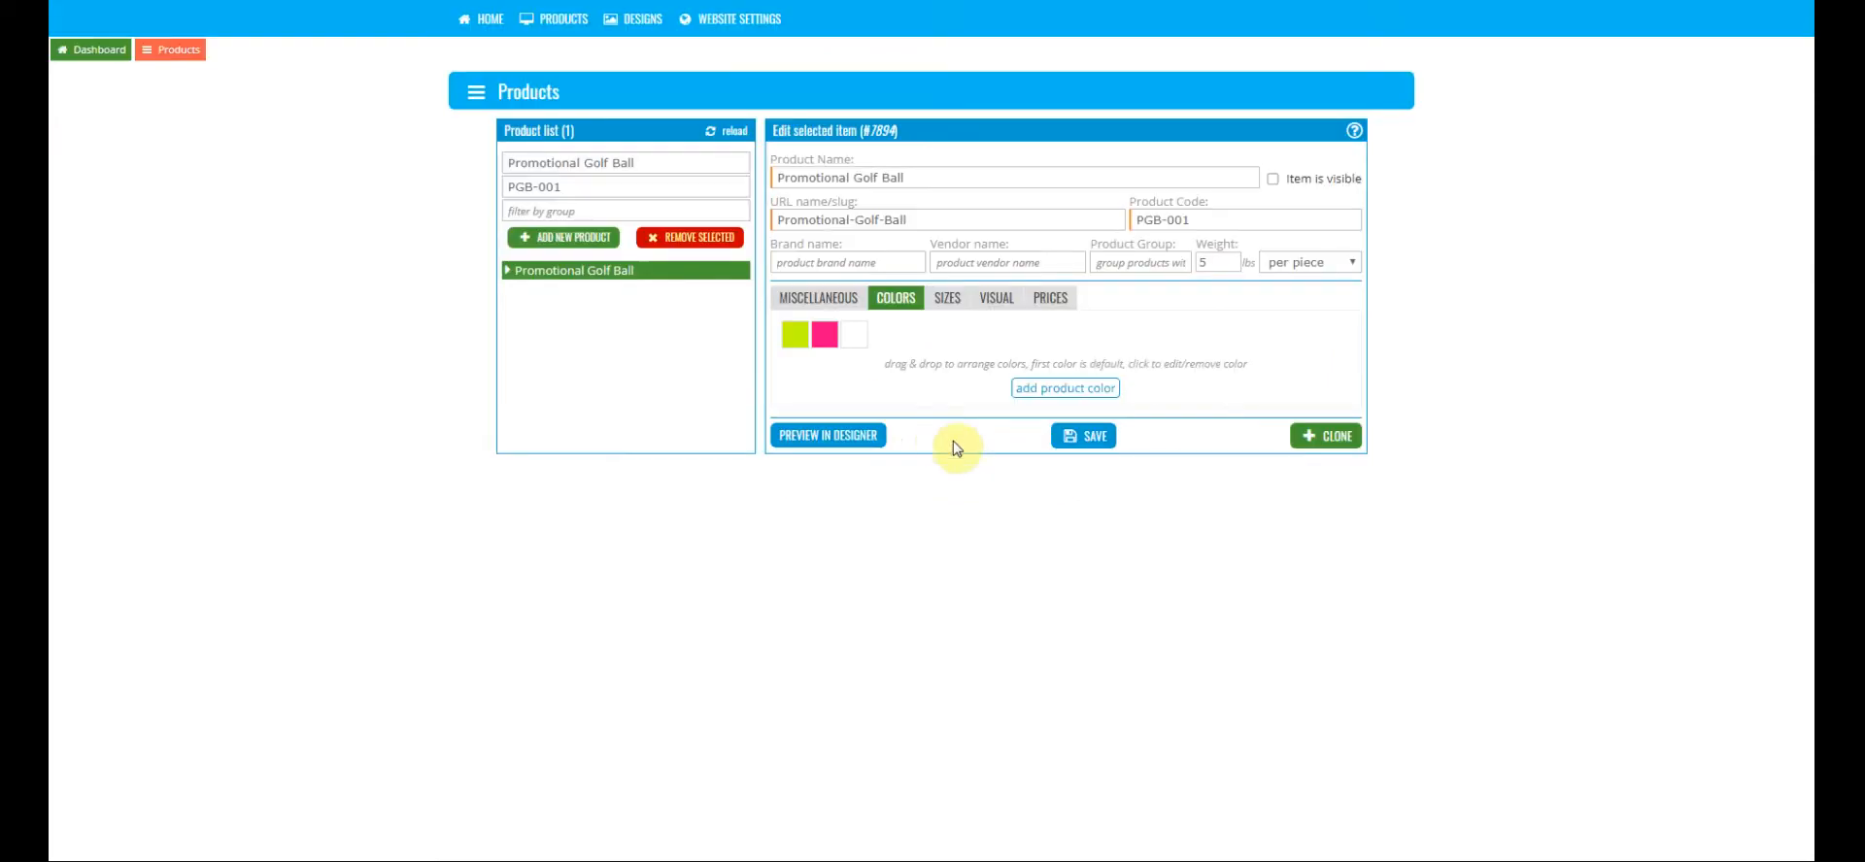
pyautogui.click(851, 337)
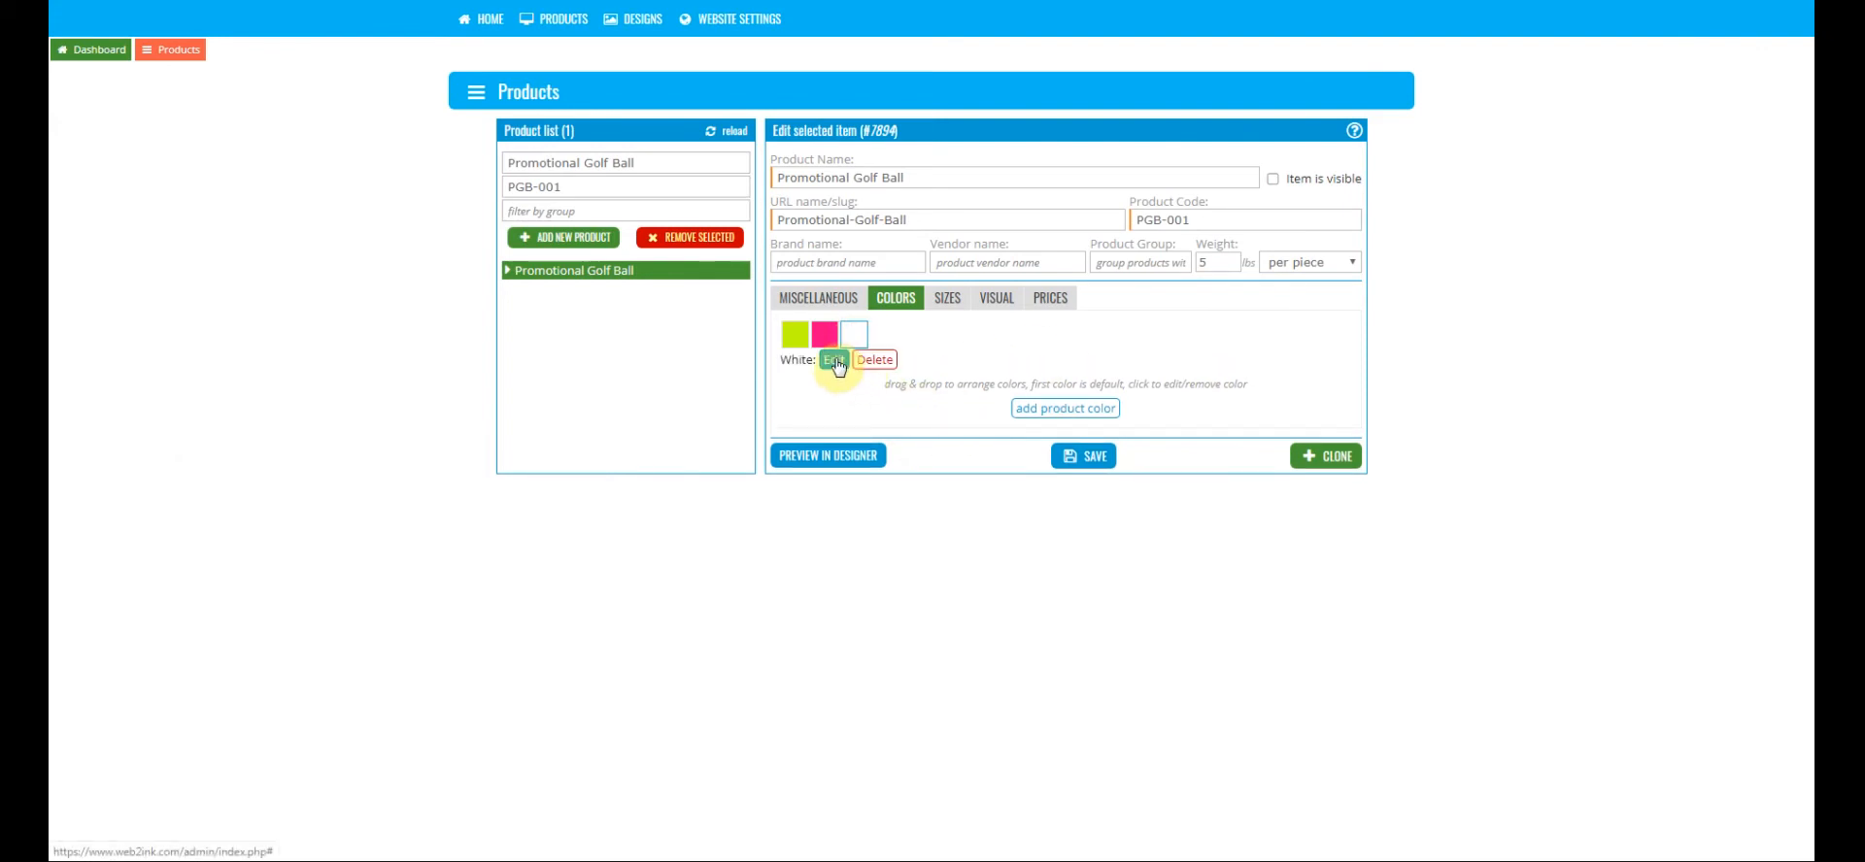
# Step: Add a fixed-list product size named Golf Ball with the dimensions left blank, and save the product
pyautogui.click(947, 313)
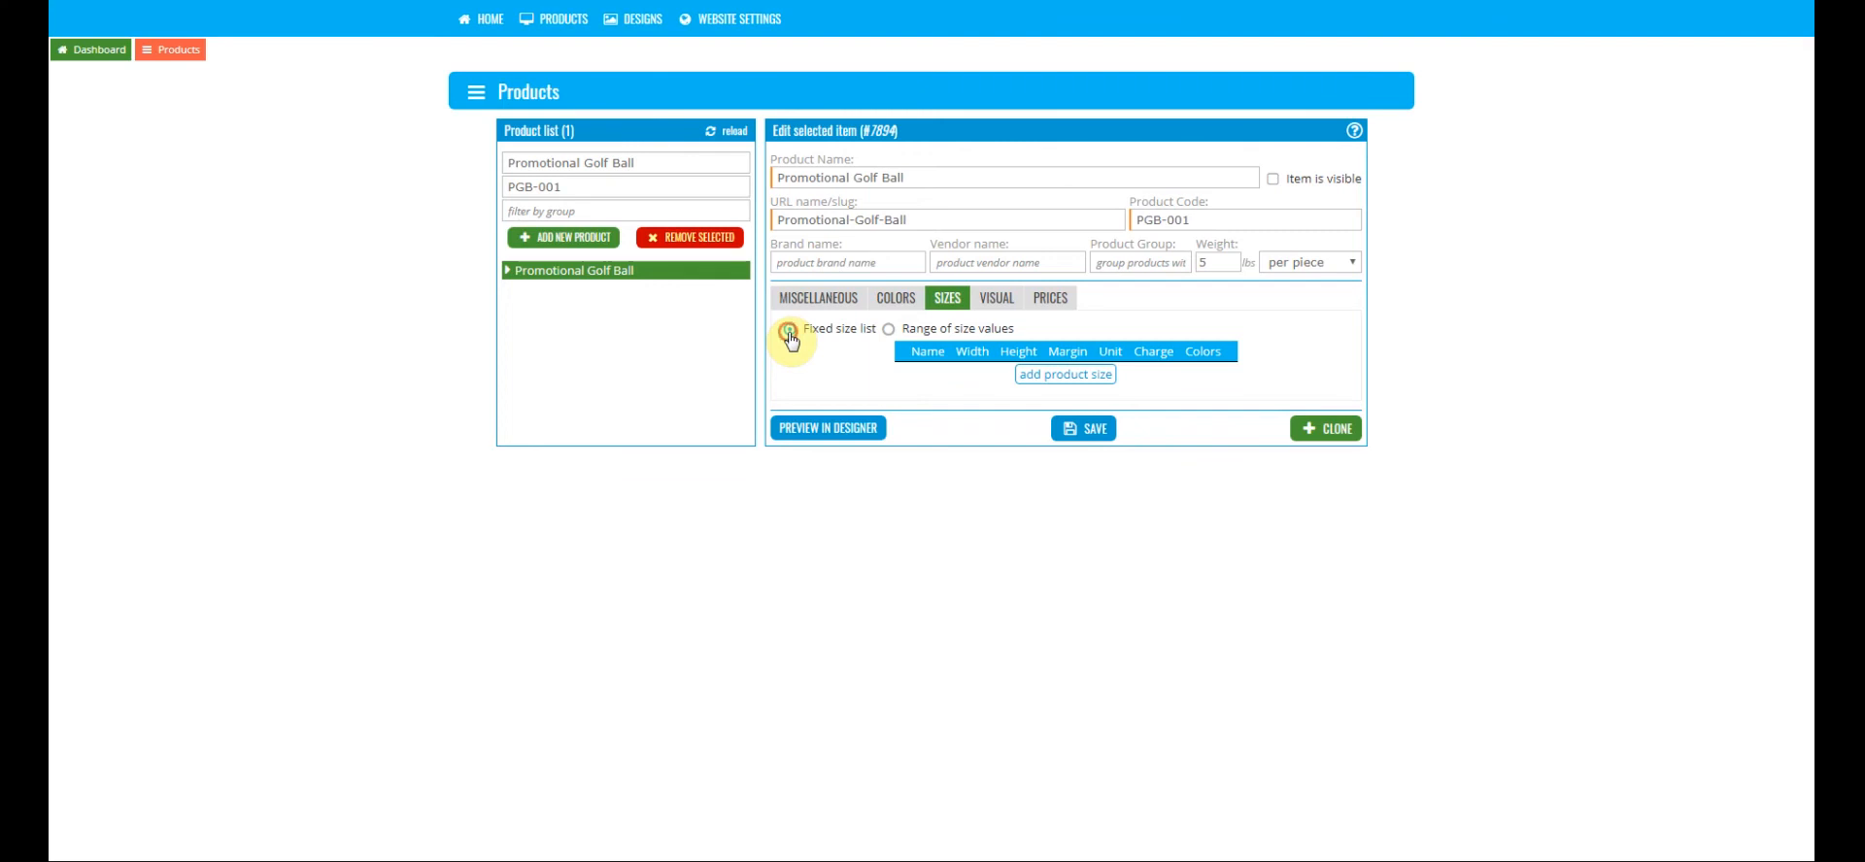
pyautogui.click(1062, 376)
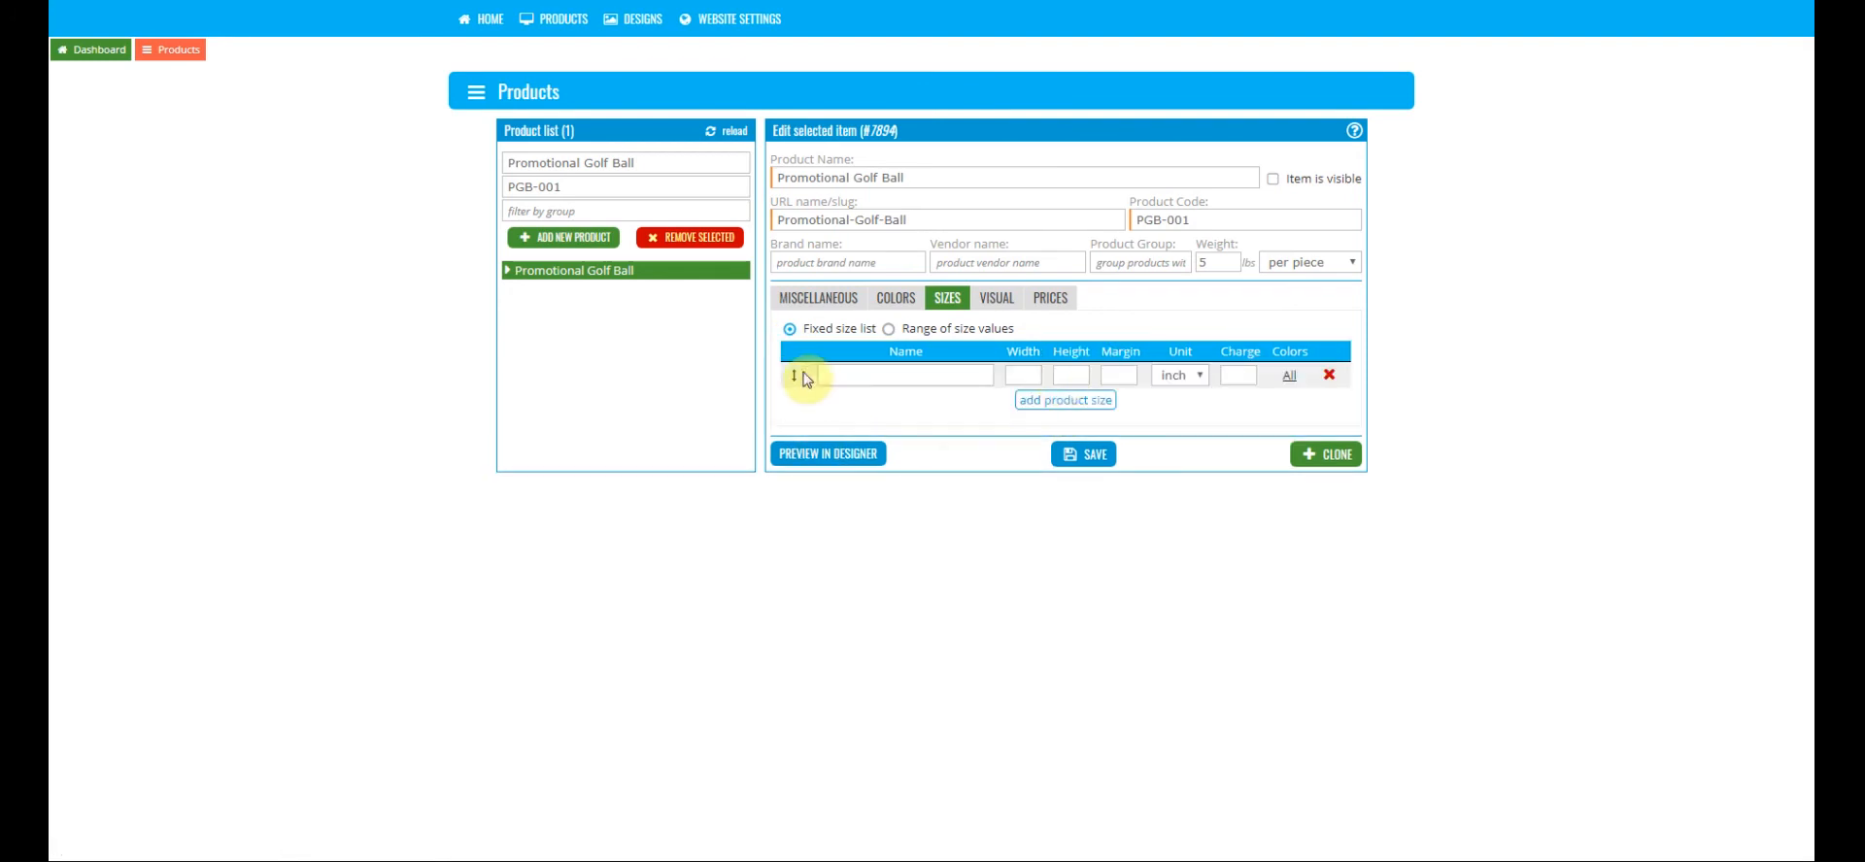
pyautogui.click(831, 374)
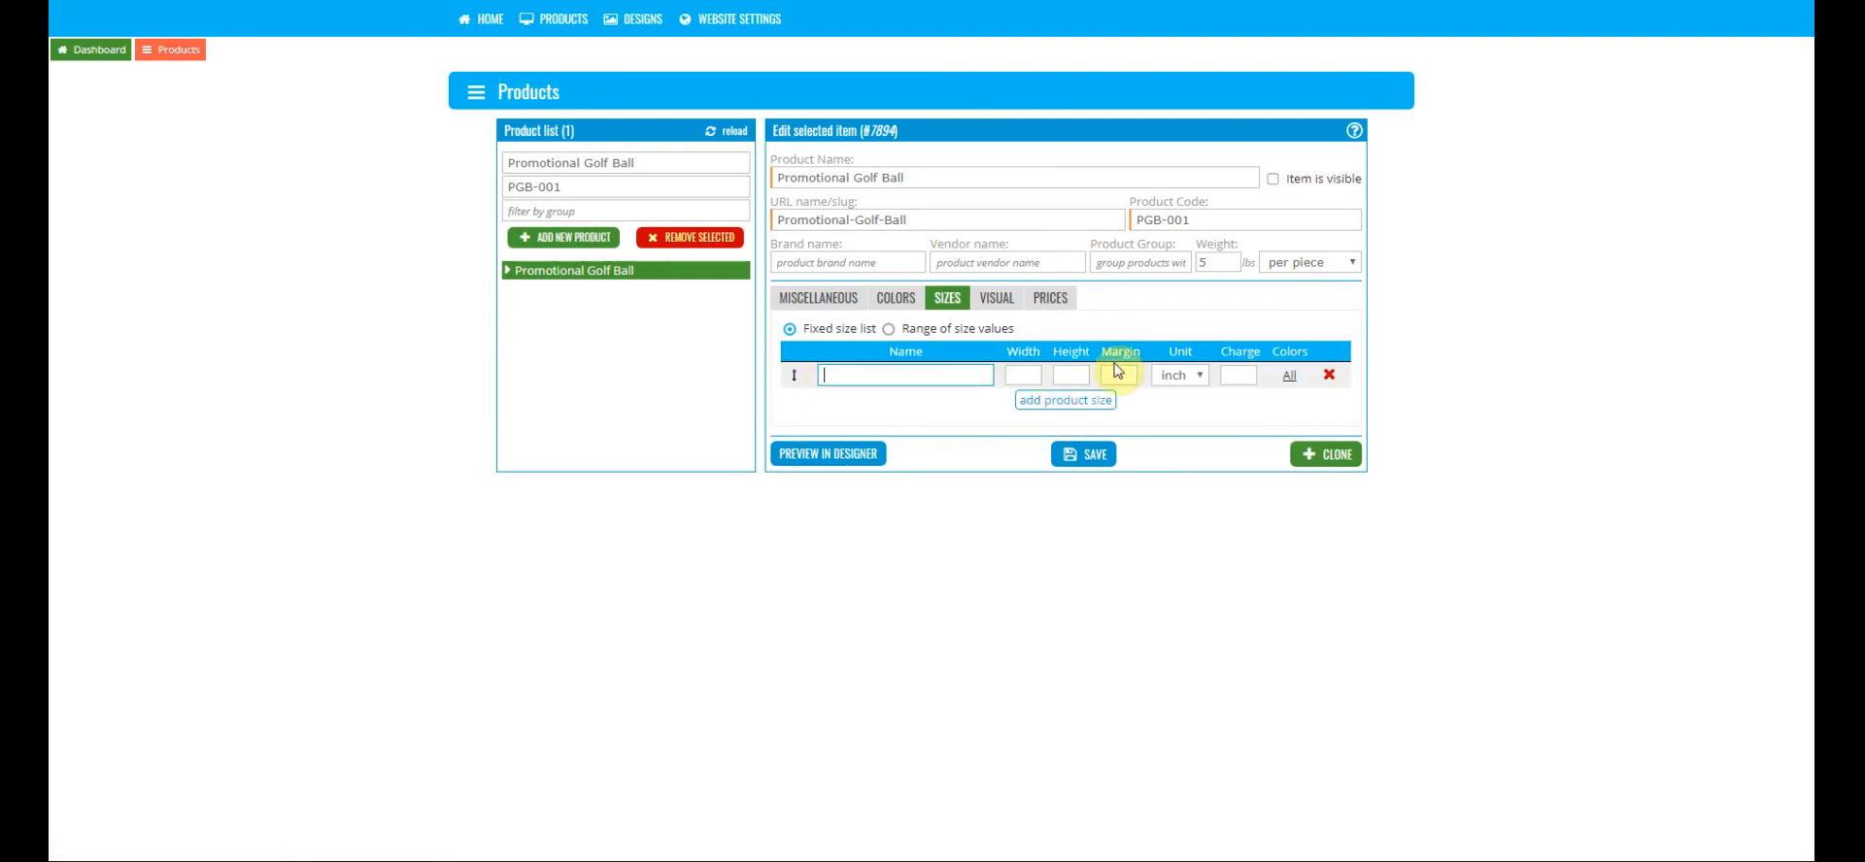
pyautogui.write('olf Ball')
pyautogui.click(1074, 324)
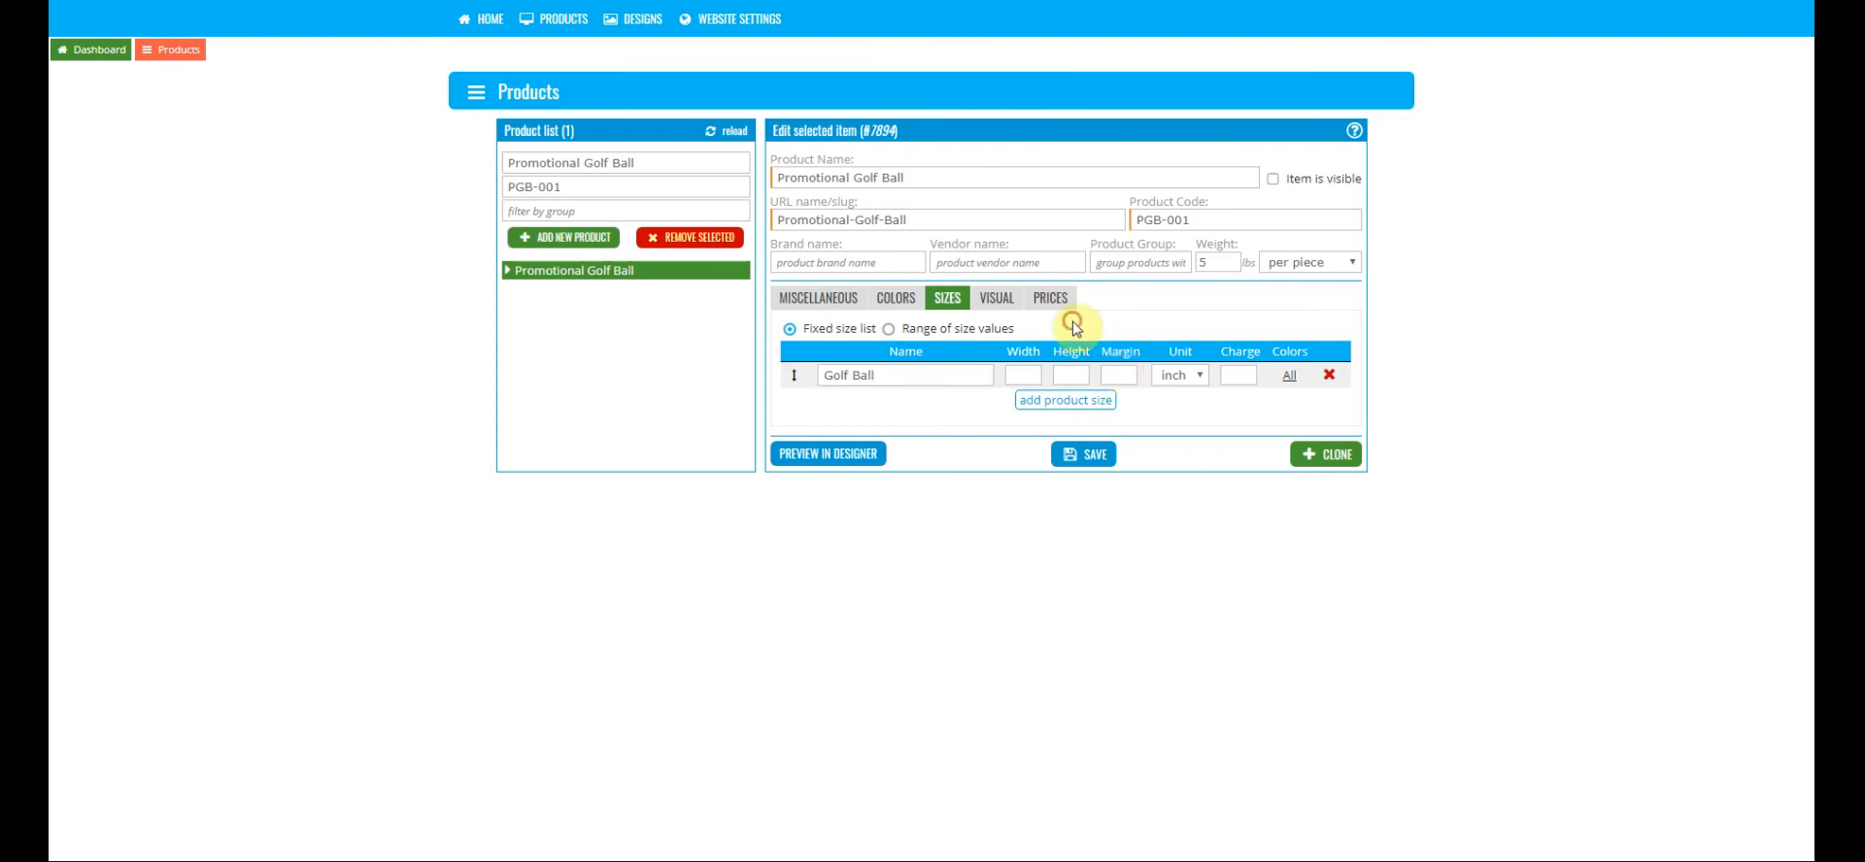
pyautogui.click(1024, 375)
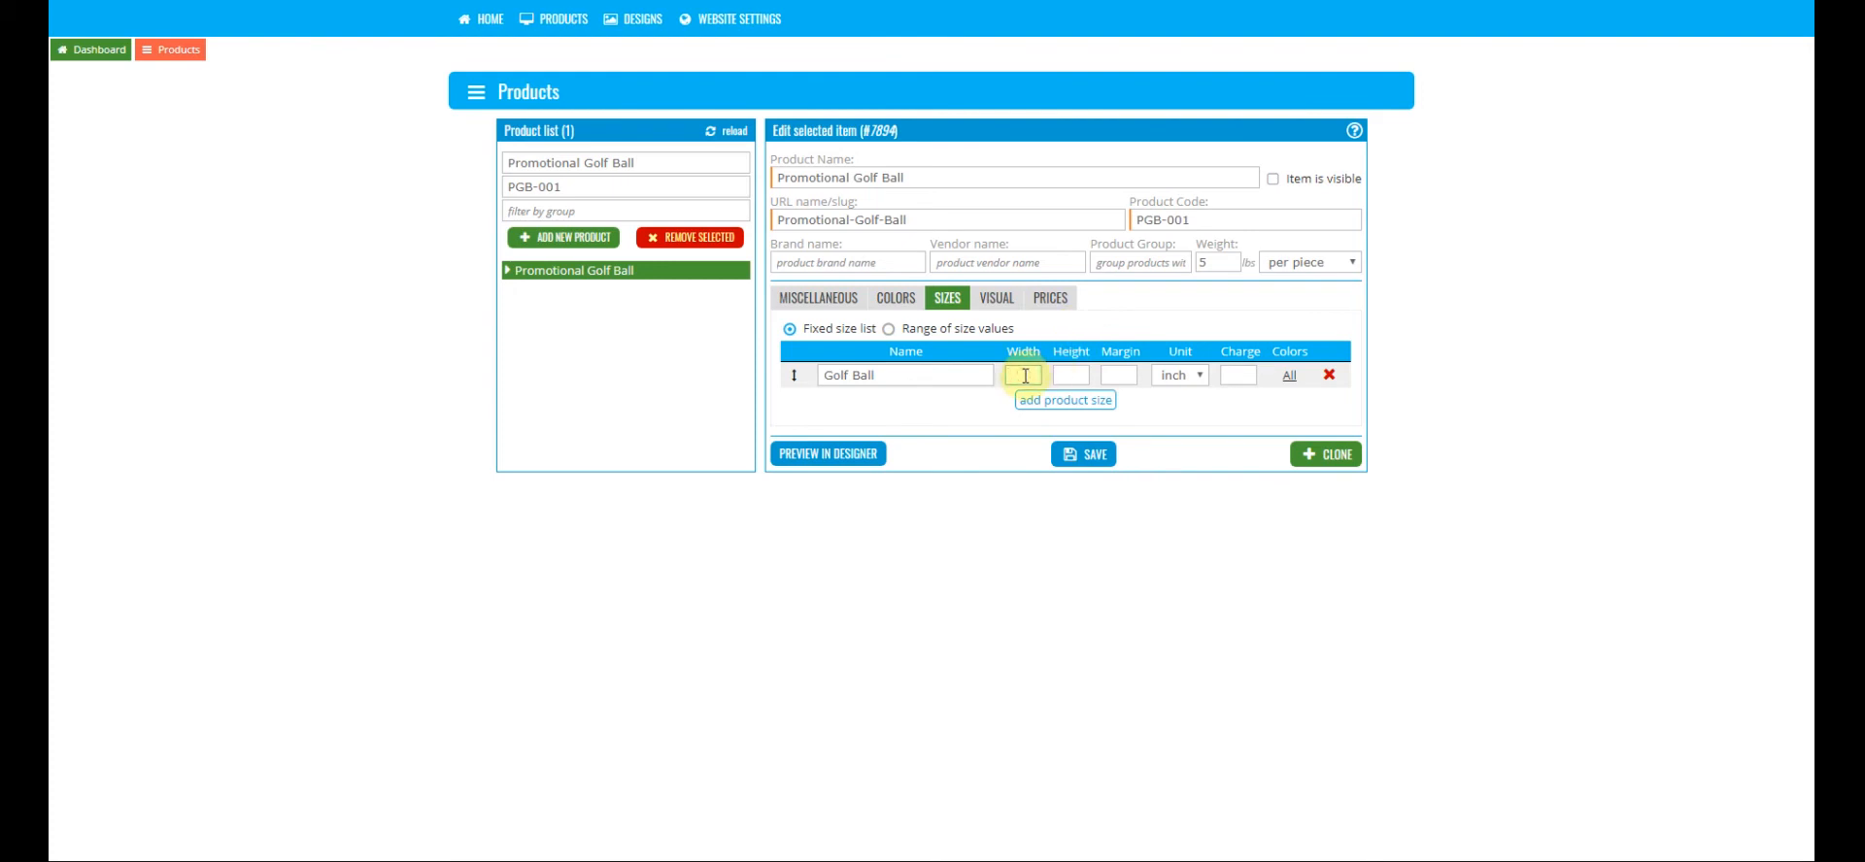
pyautogui.click(1089, 461)
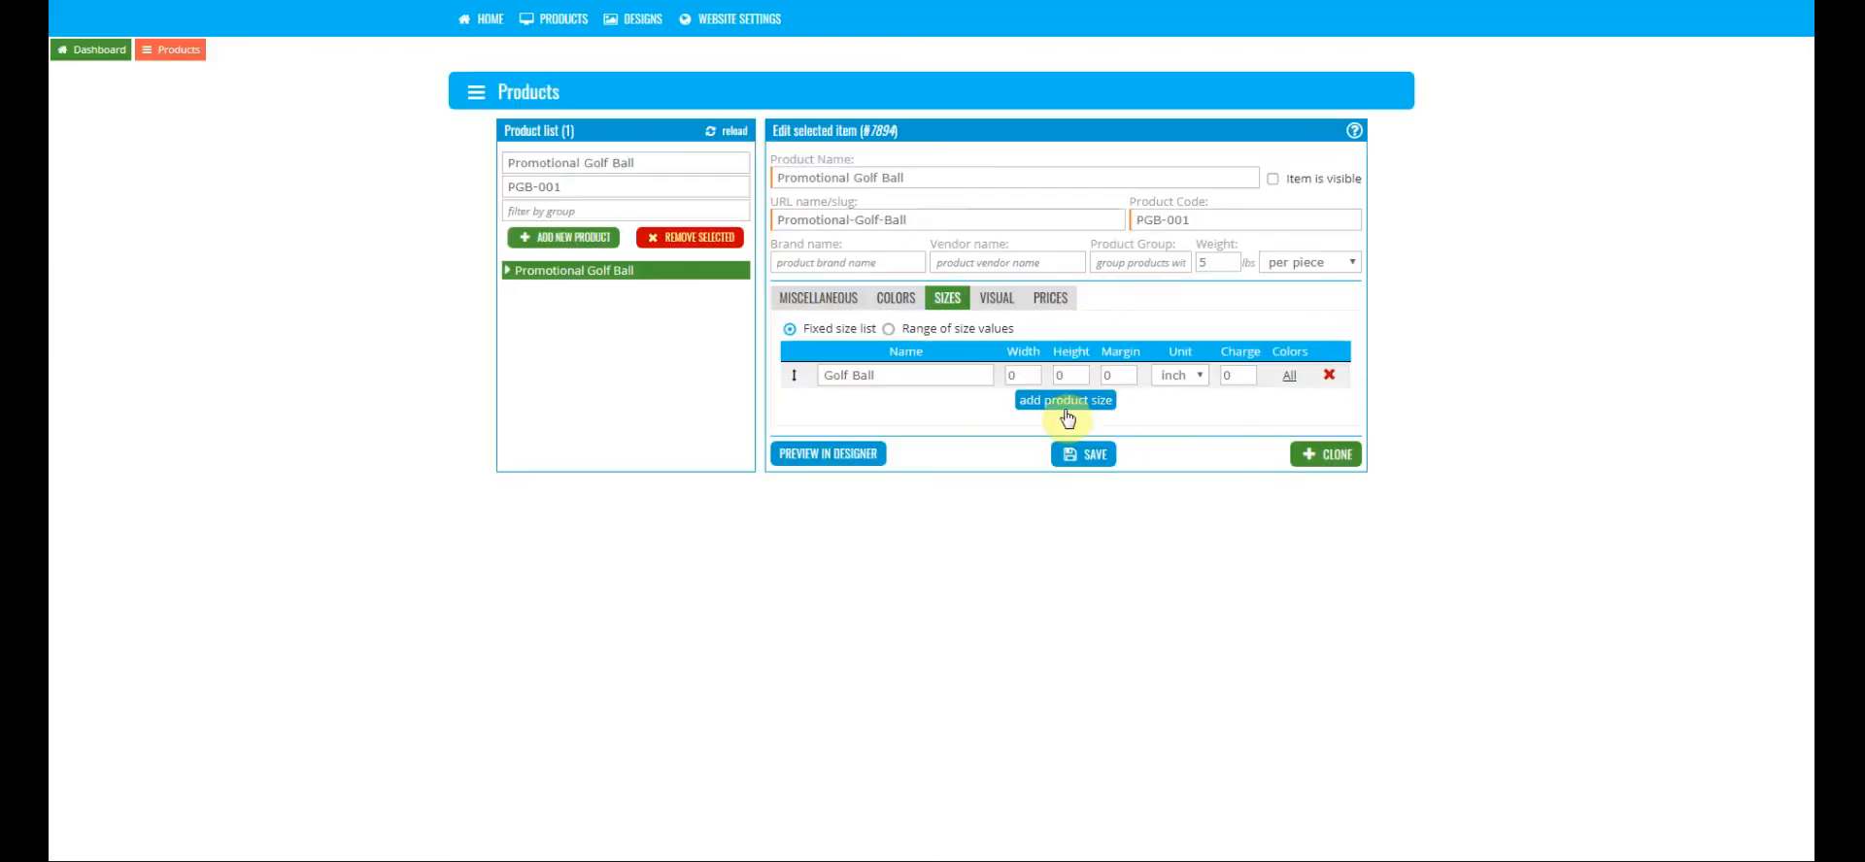
# Step: Set the product's thumbnail to "Golf ball thumbnail.png" from the BP-Sample site folder and save the product
pyautogui.click(988, 309)
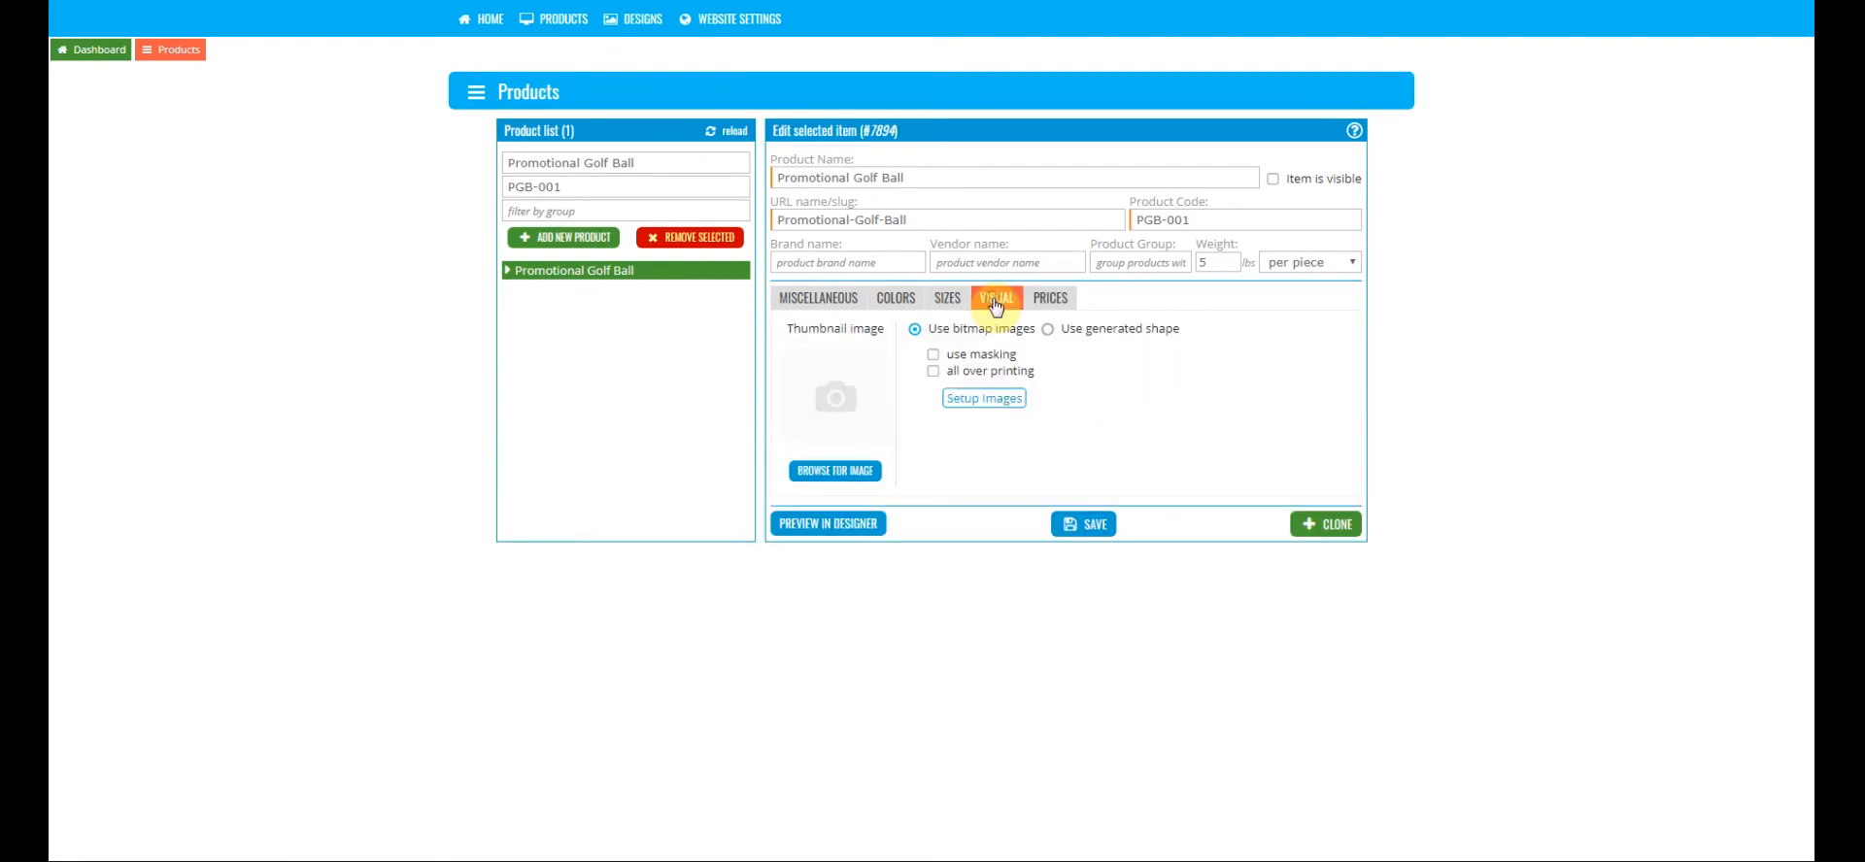
pyautogui.click(839, 472)
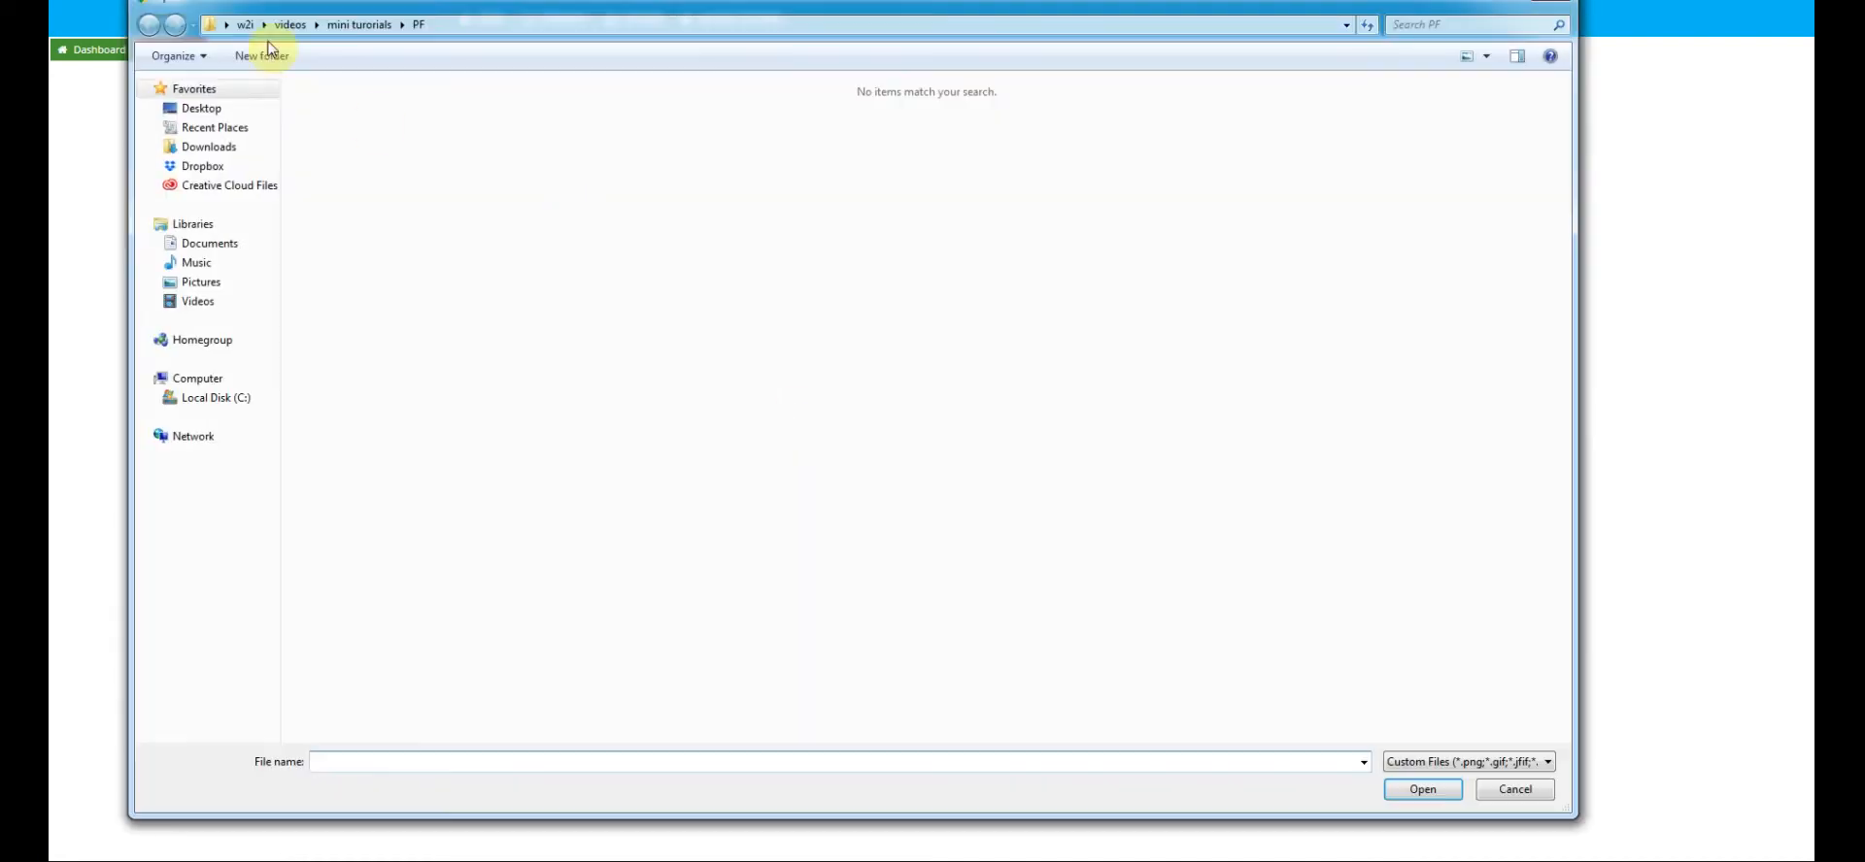
pyautogui.click(246, 26)
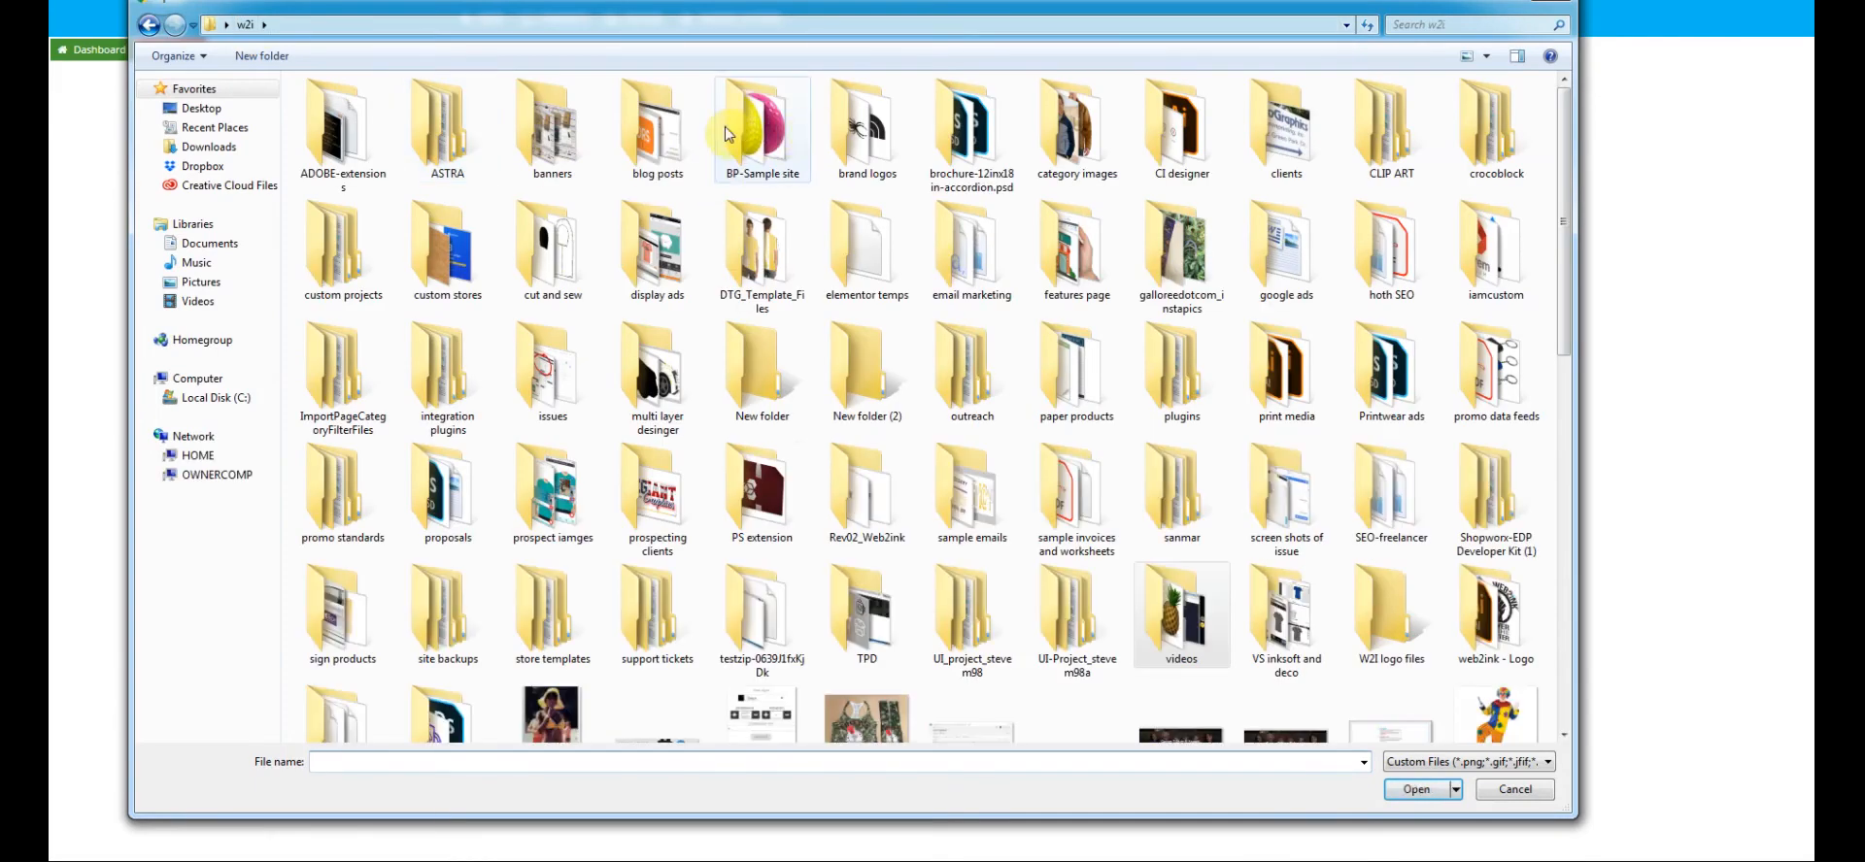
pyautogui.doubleClick(757, 133)
pyautogui.click(909, 283)
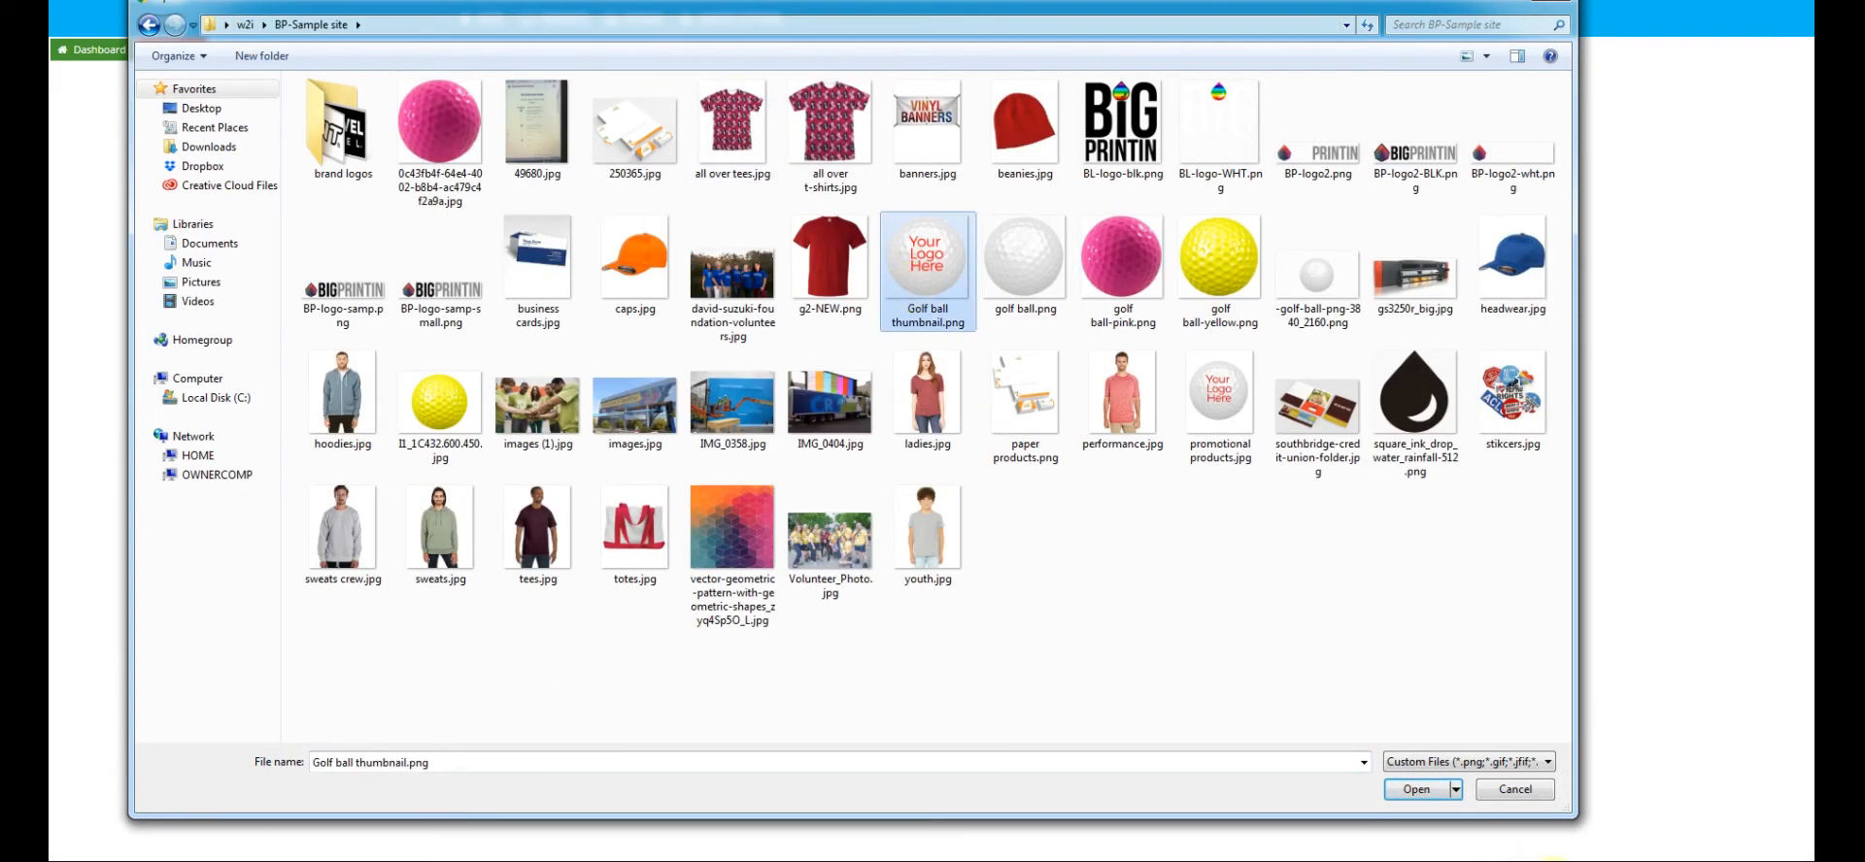
pyautogui.click(1415, 789)
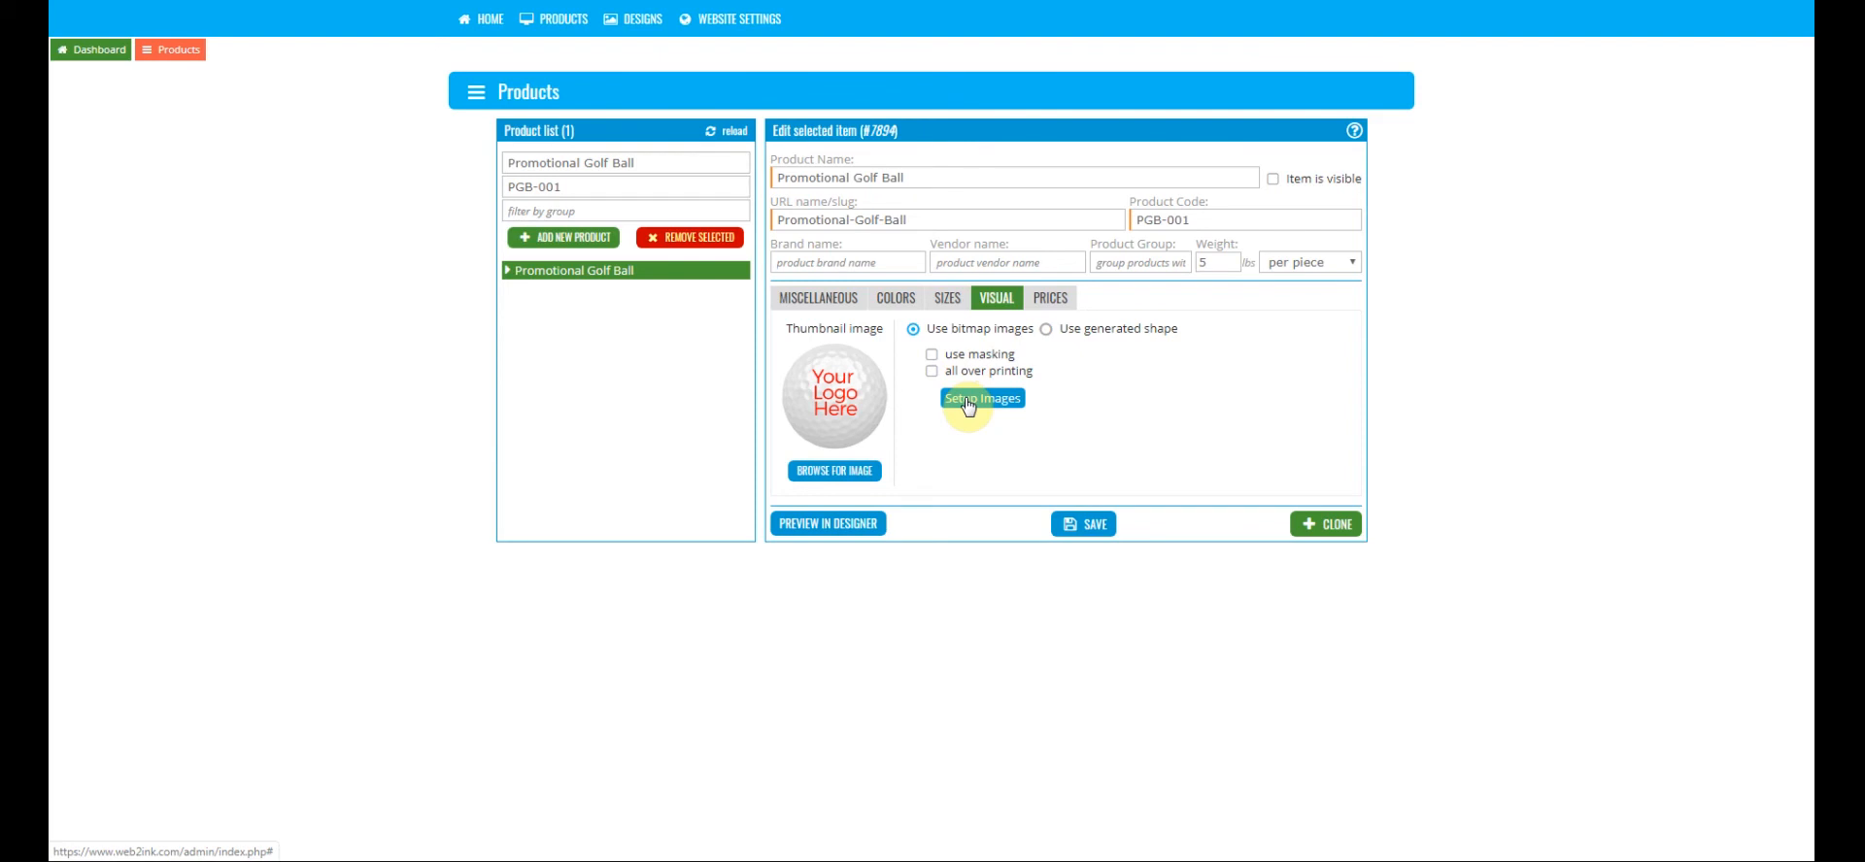
pyautogui.click(1086, 530)
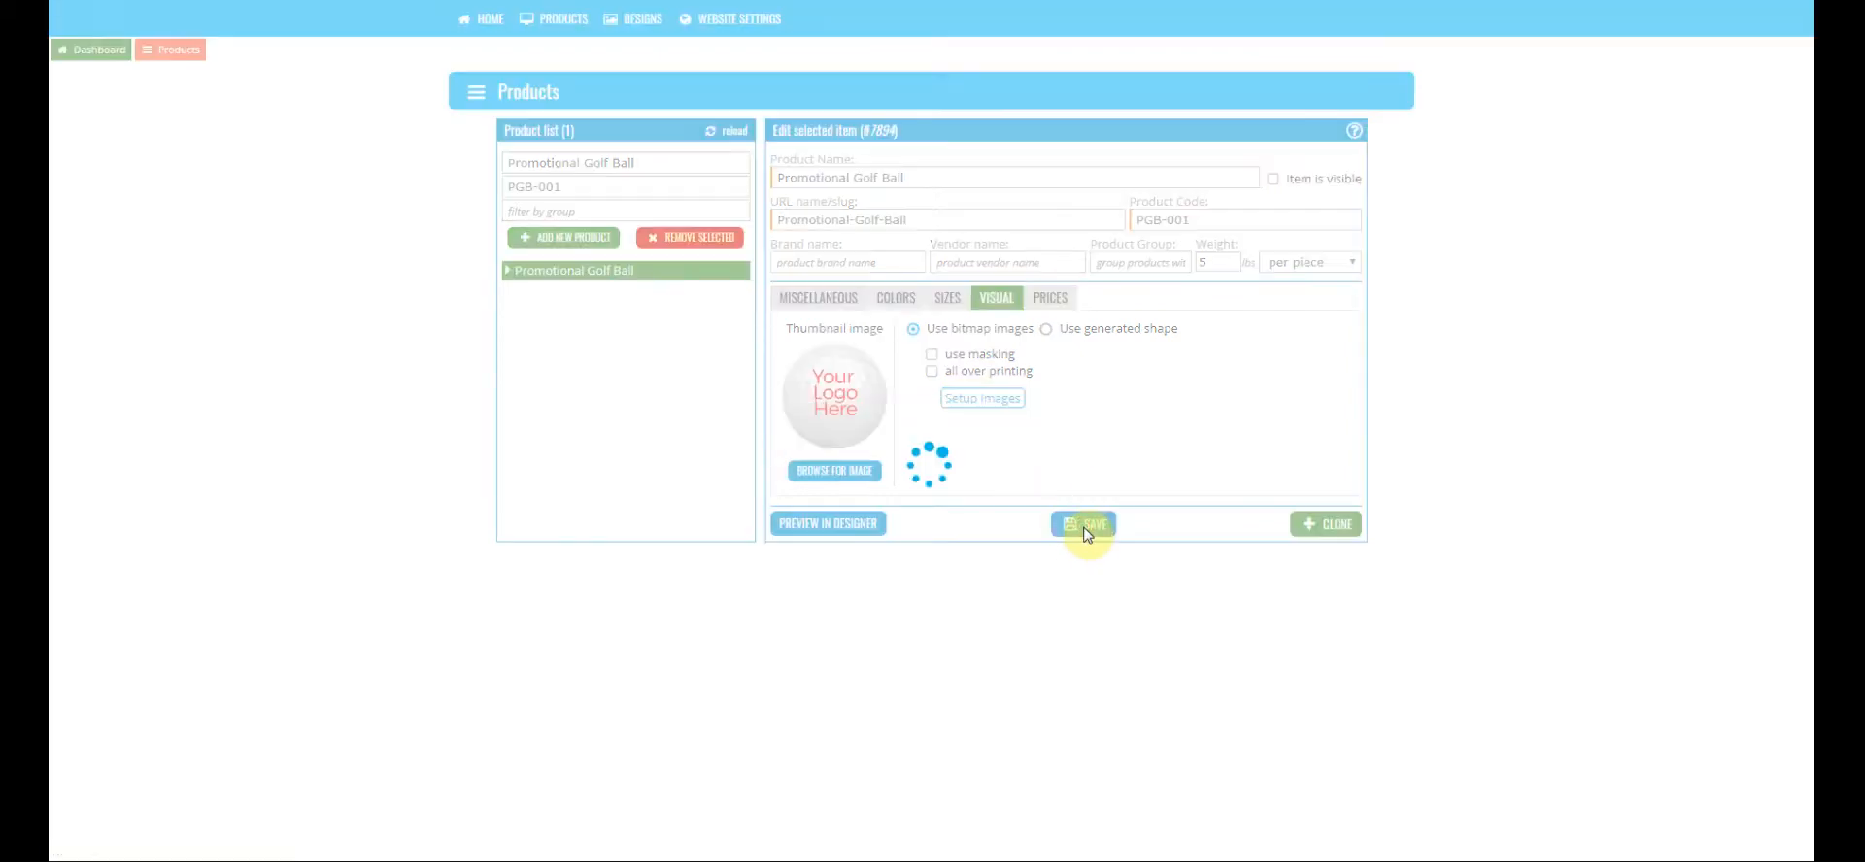
# Step: Open the product image setup and add a view named "front"
pyautogui.click(973, 400)
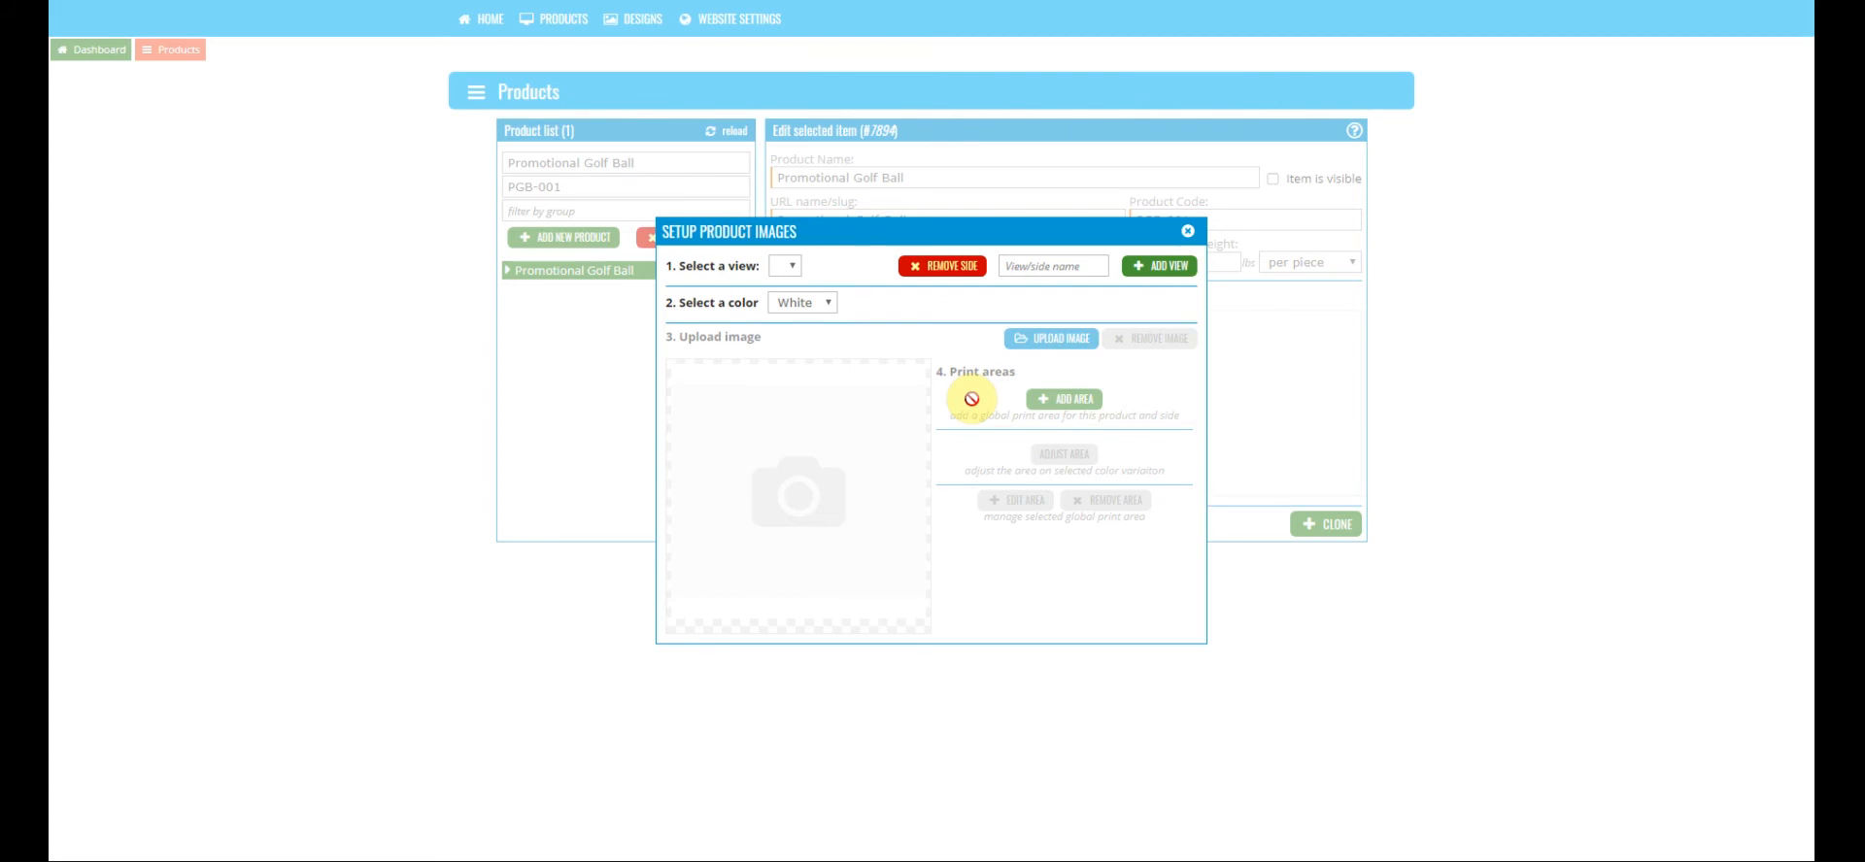
pyautogui.click(1019, 267)
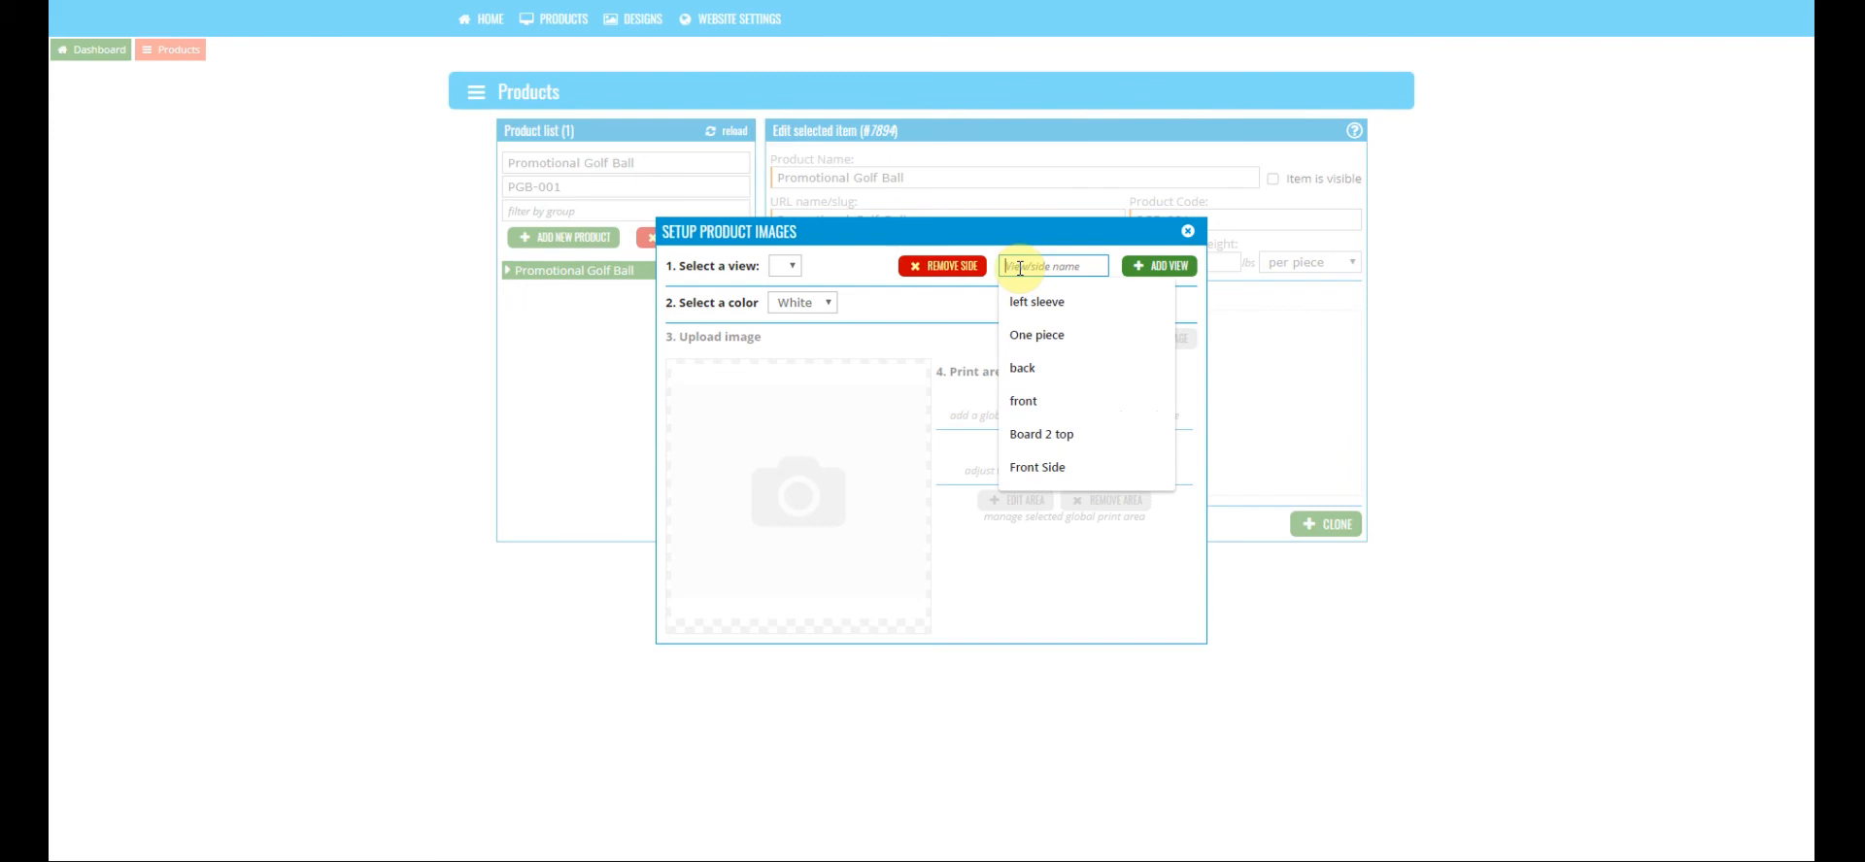
pyautogui.write('front')
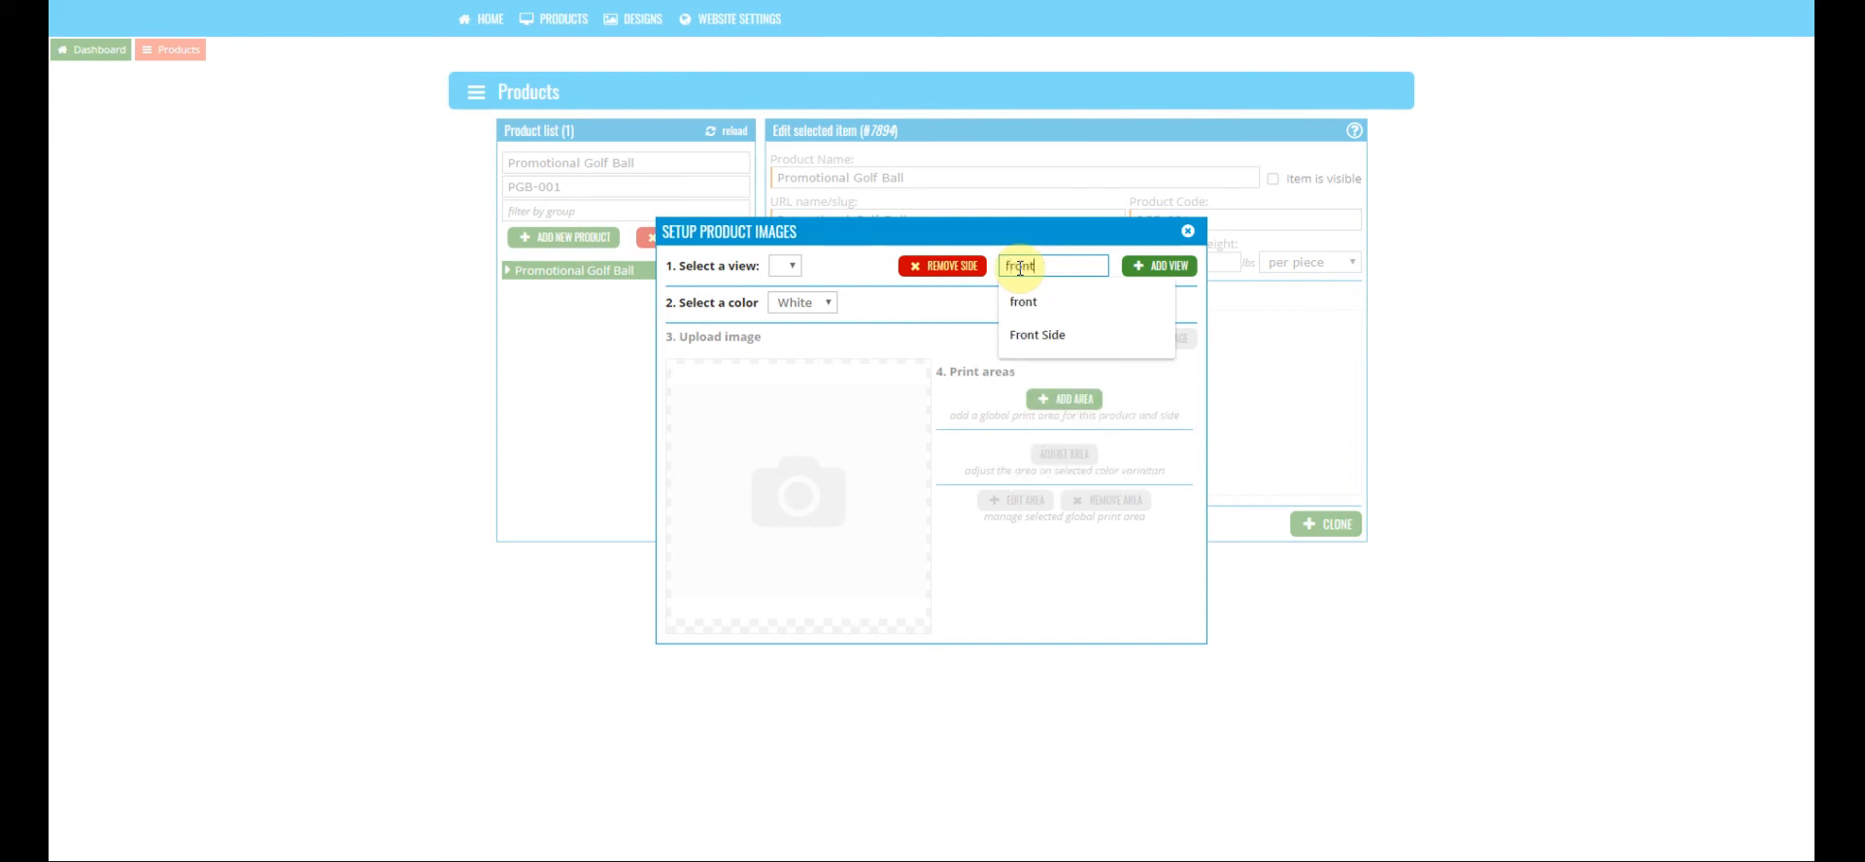
pyautogui.click(1017, 305)
pyautogui.click(1154, 273)
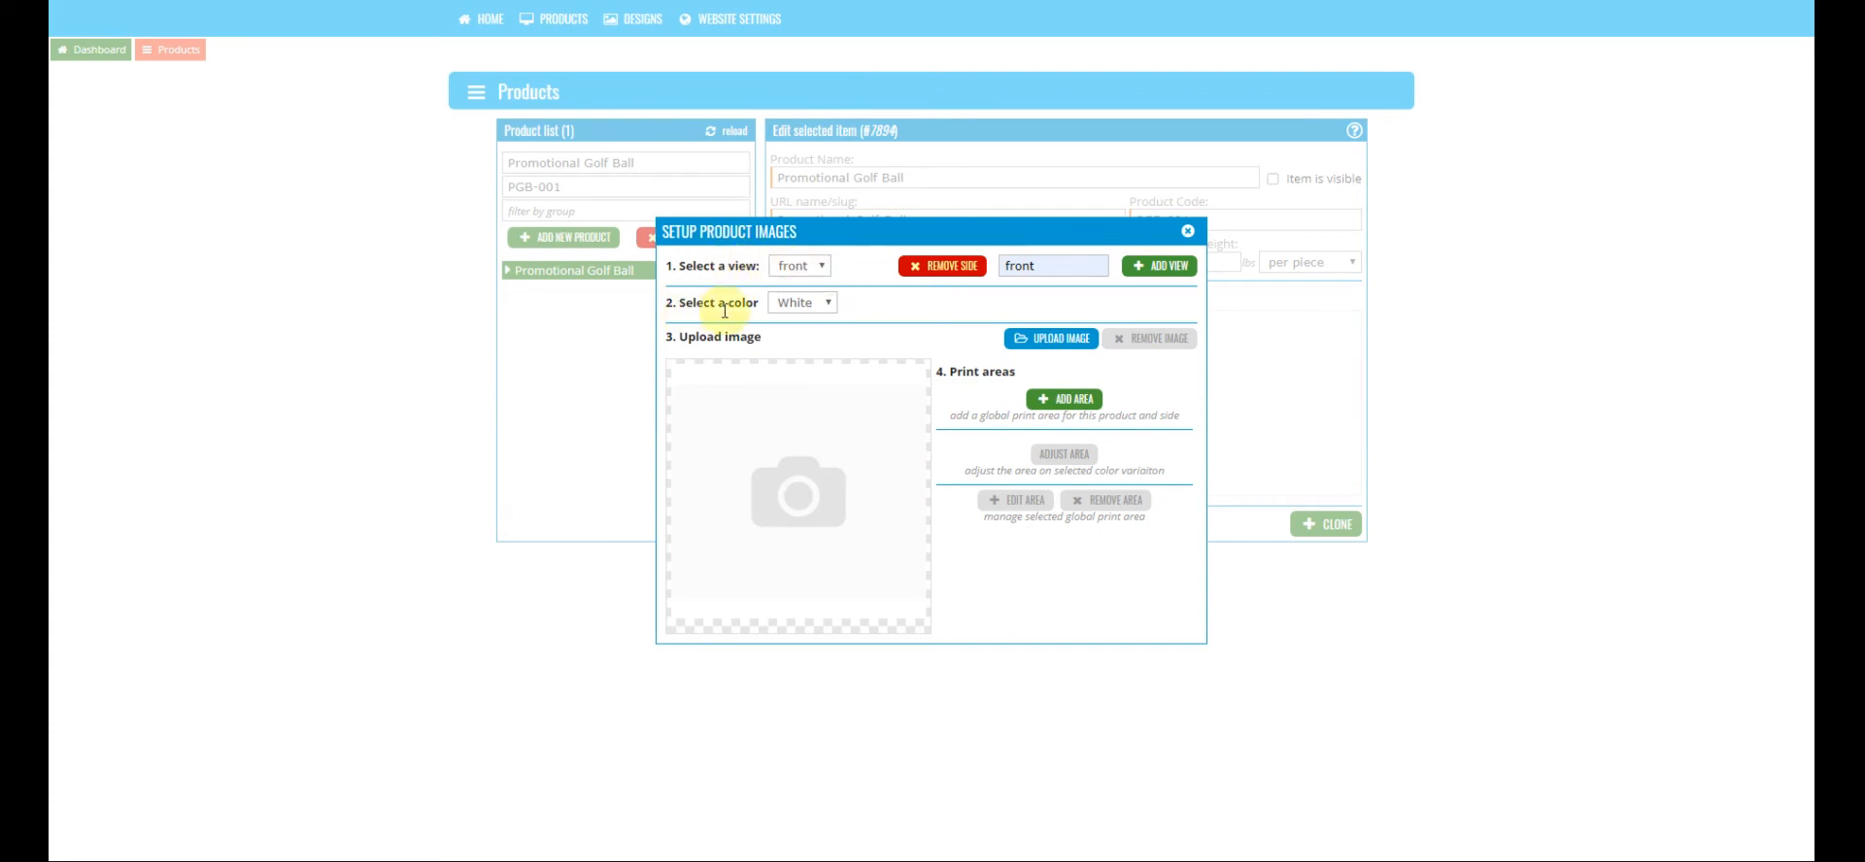
pyautogui.click(822, 266)
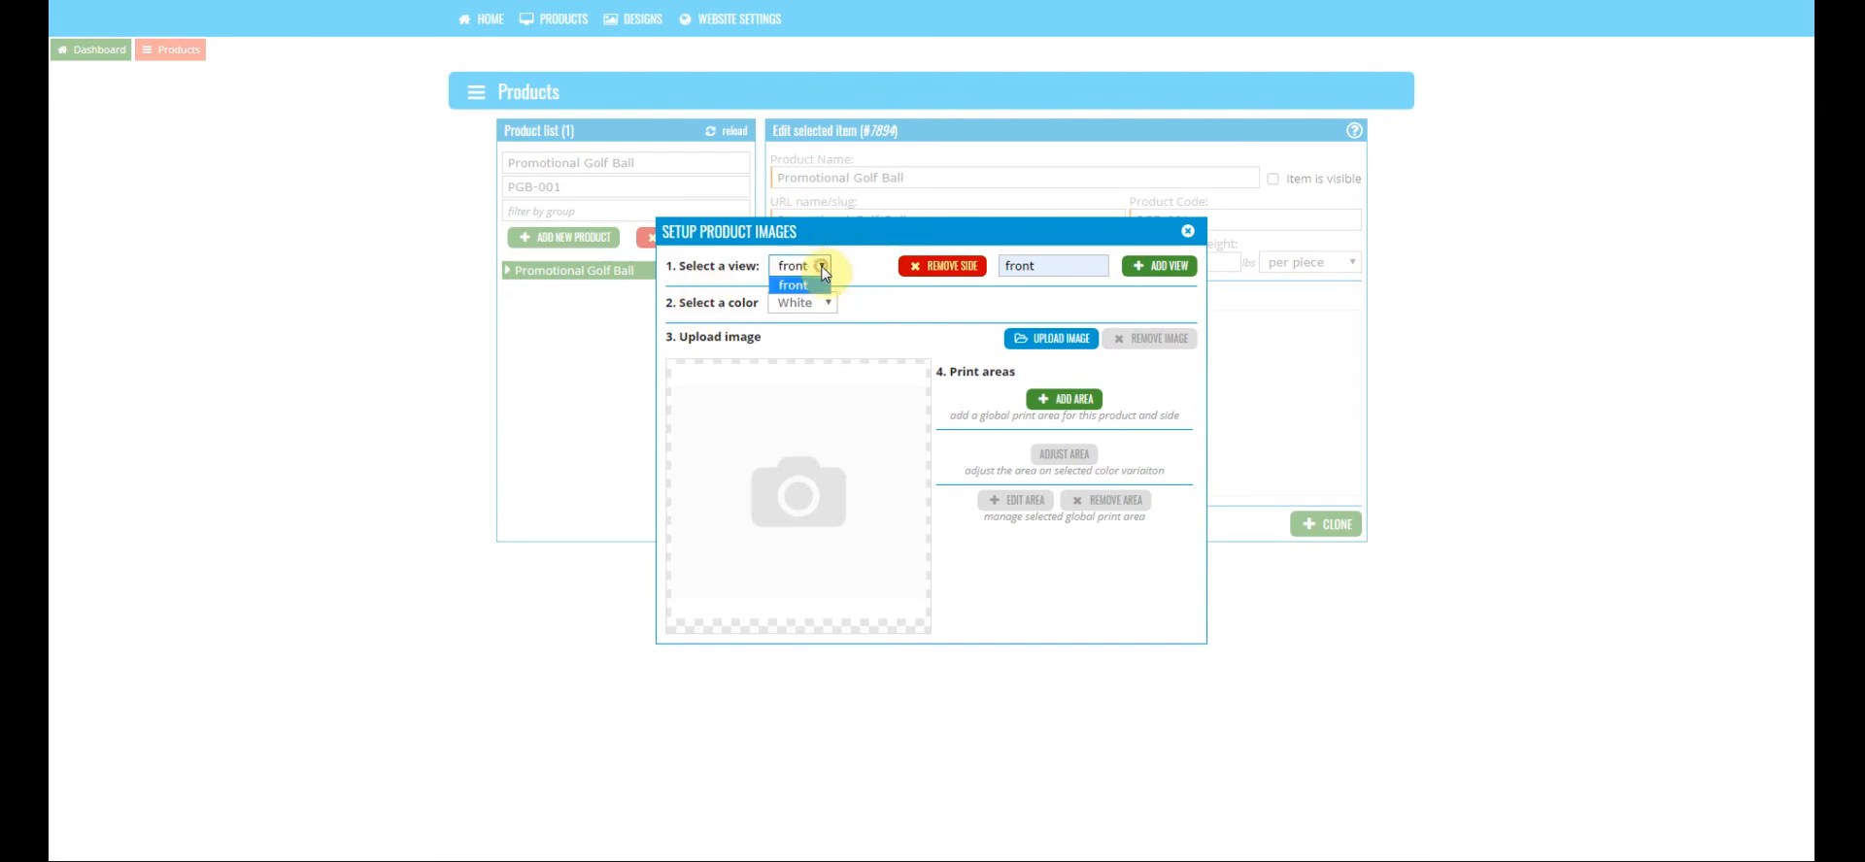
pyautogui.click(821, 266)
pyautogui.click(822, 266)
pyautogui.click(822, 267)
pyautogui.click(822, 266)
pyautogui.click(821, 266)
pyautogui.click(821, 267)
pyautogui.click(822, 268)
# Step: Upload "golf ball.png" as the front view image for the White color
pyautogui.click(825, 303)
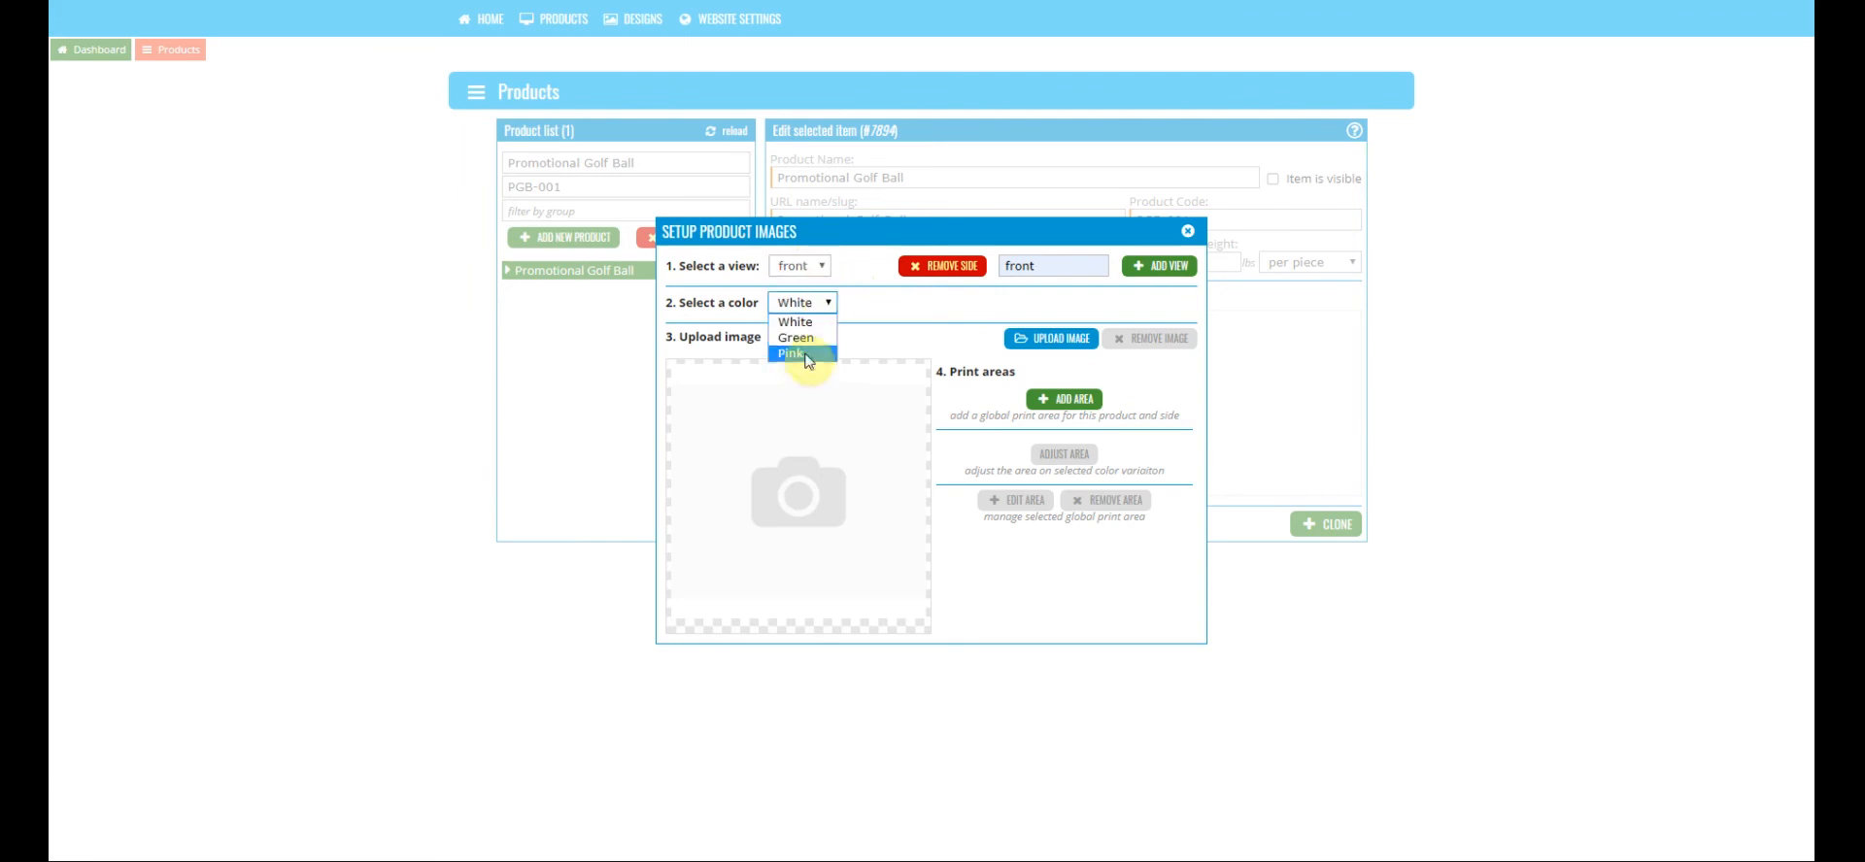
pyautogui.click(829, 305)
pyautogui.click(1049, 345)
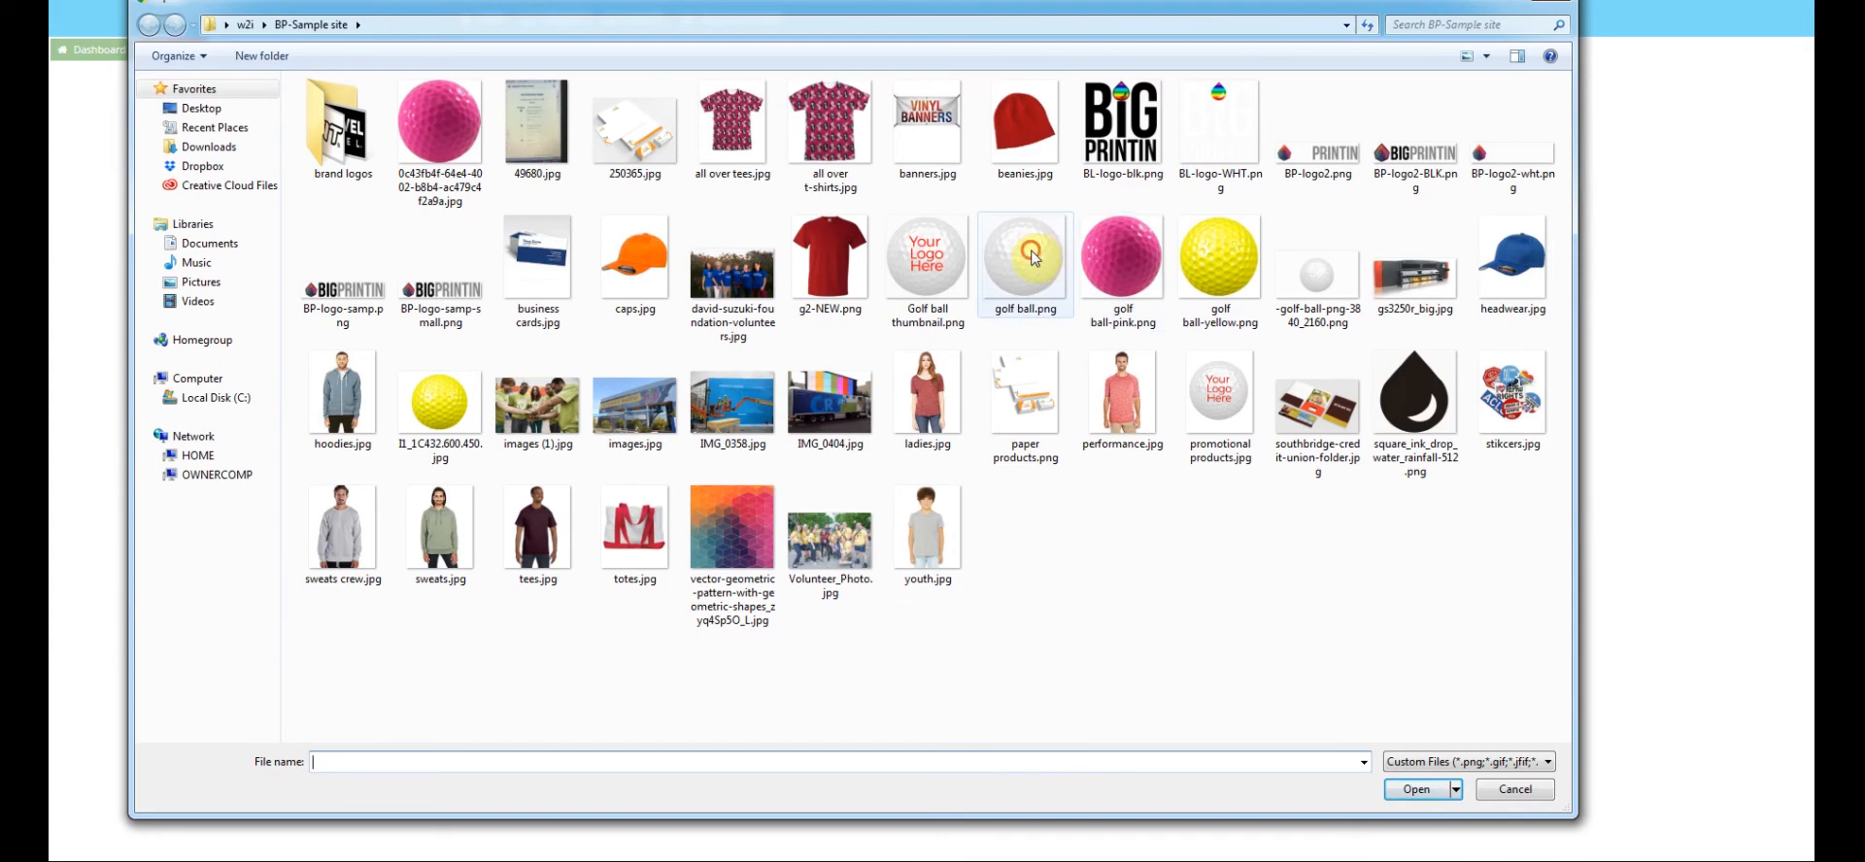
pyautogui.click(1032, 251)
pyautogui.click(1416, 789)
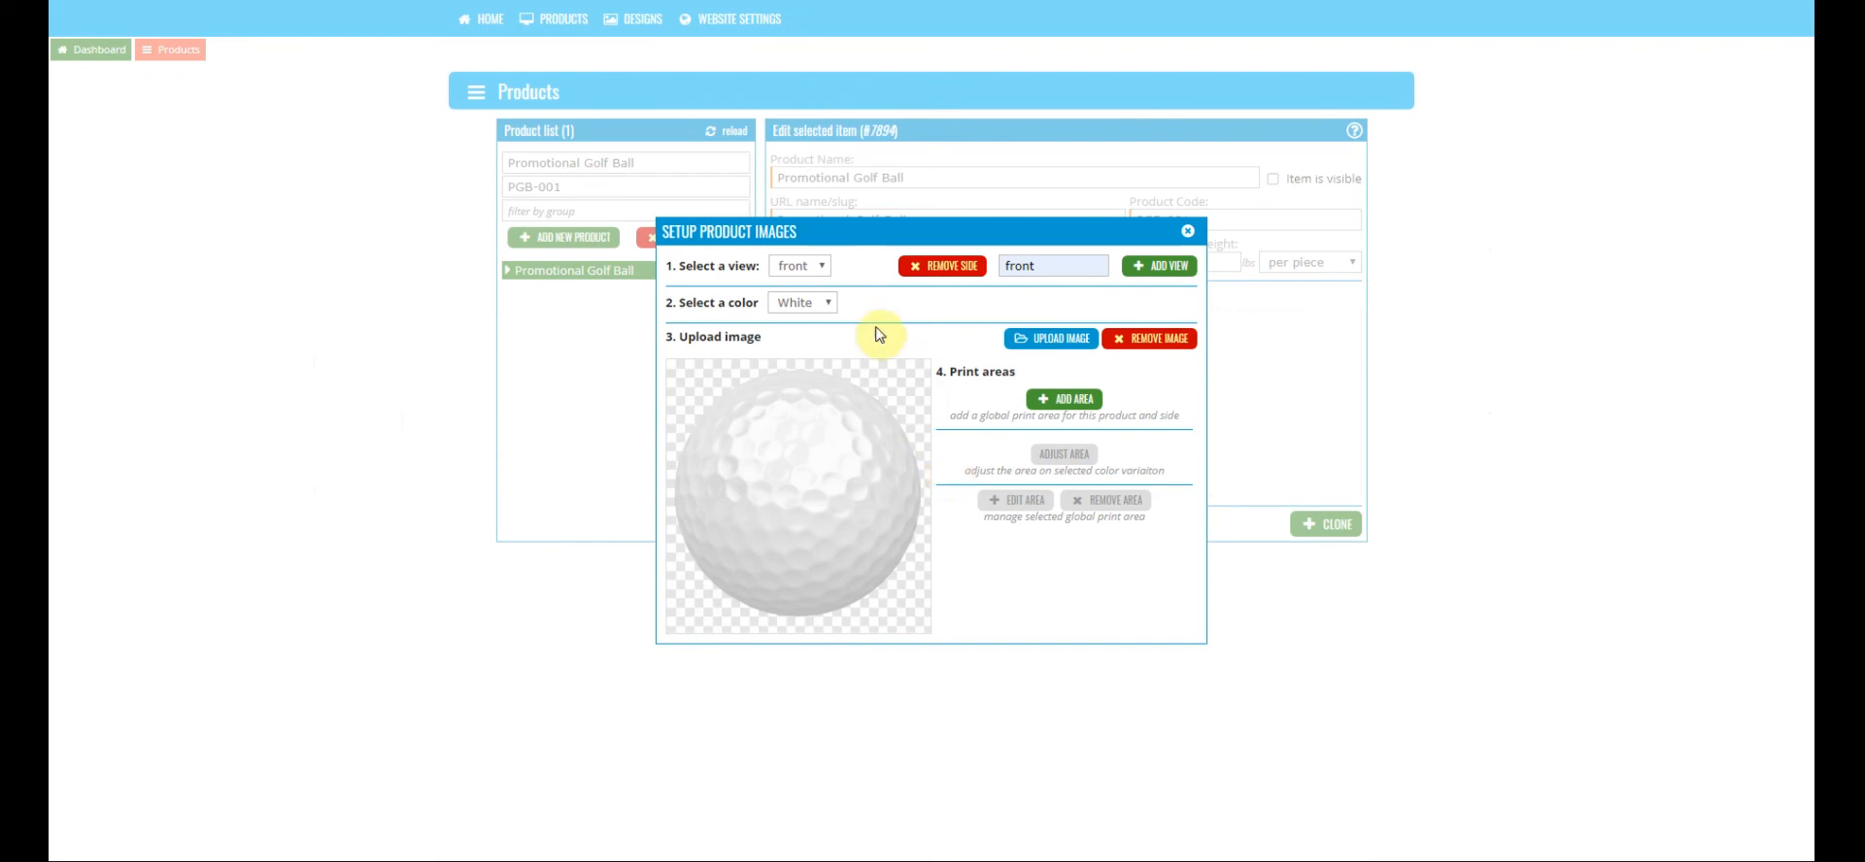
# Step: Add a print area to the front view and resize its rectangle to fit inside the middle of the ball
pyautogui.click(1050, 408)
pyautogui.click(1050, 407)
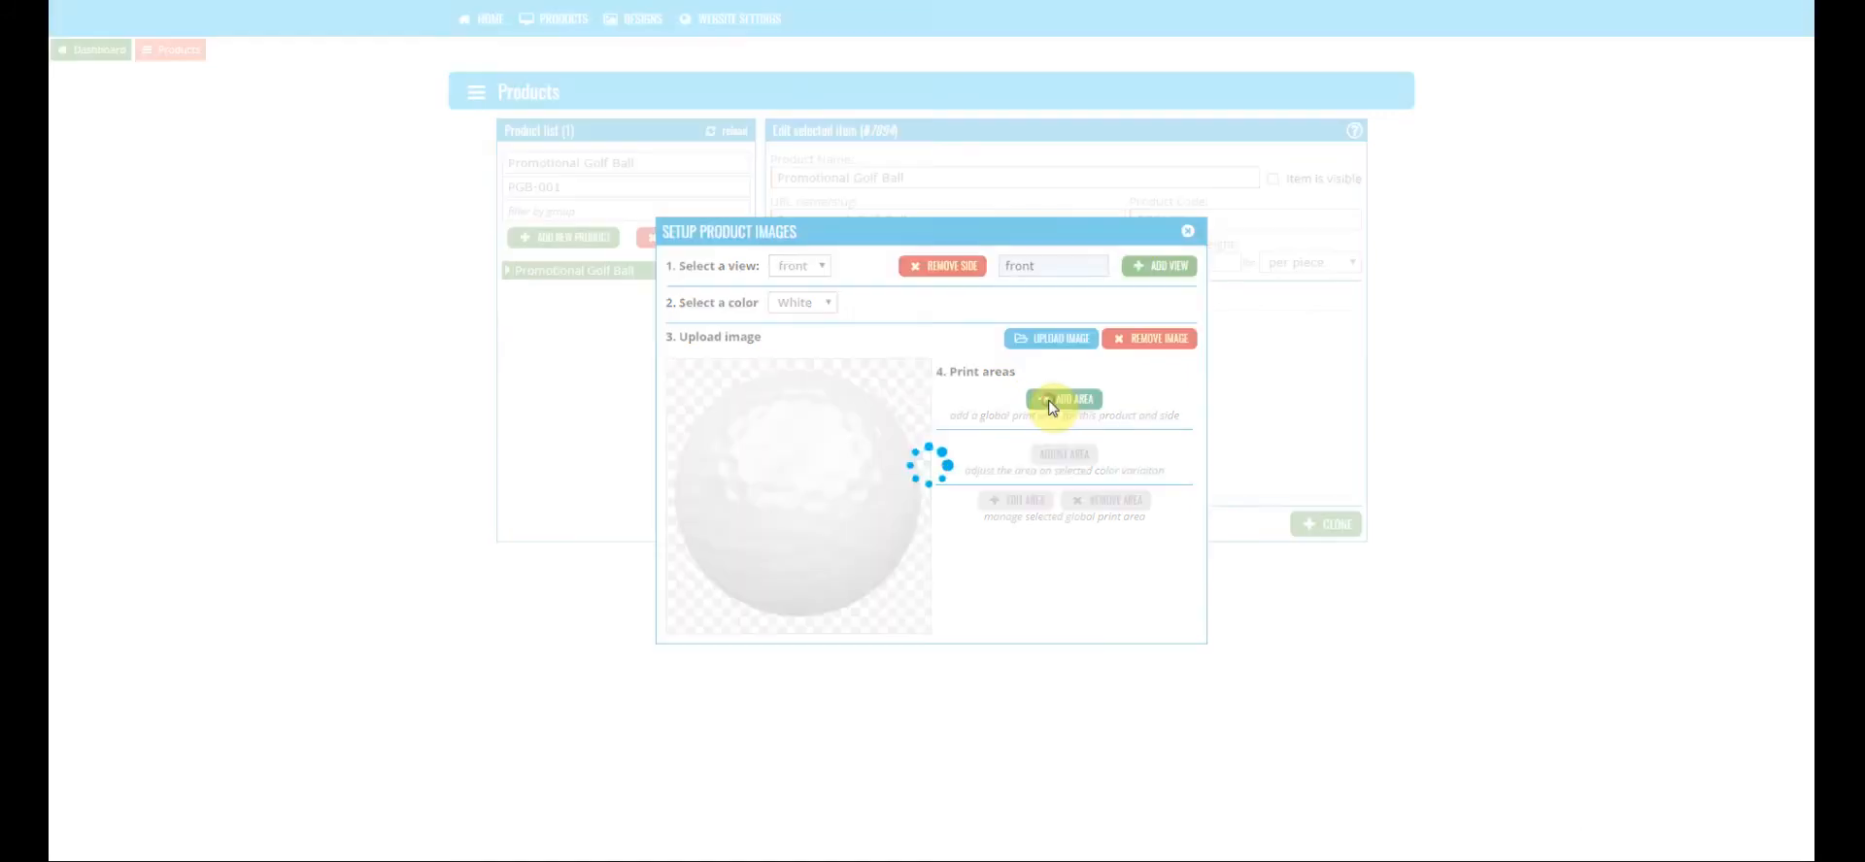
pyautogui.moveTo(676, 321); pyautogui.dragTo(711, 367)
pyautogui.moveTo(920, 571); pyautogui.dragTo(901, 550)
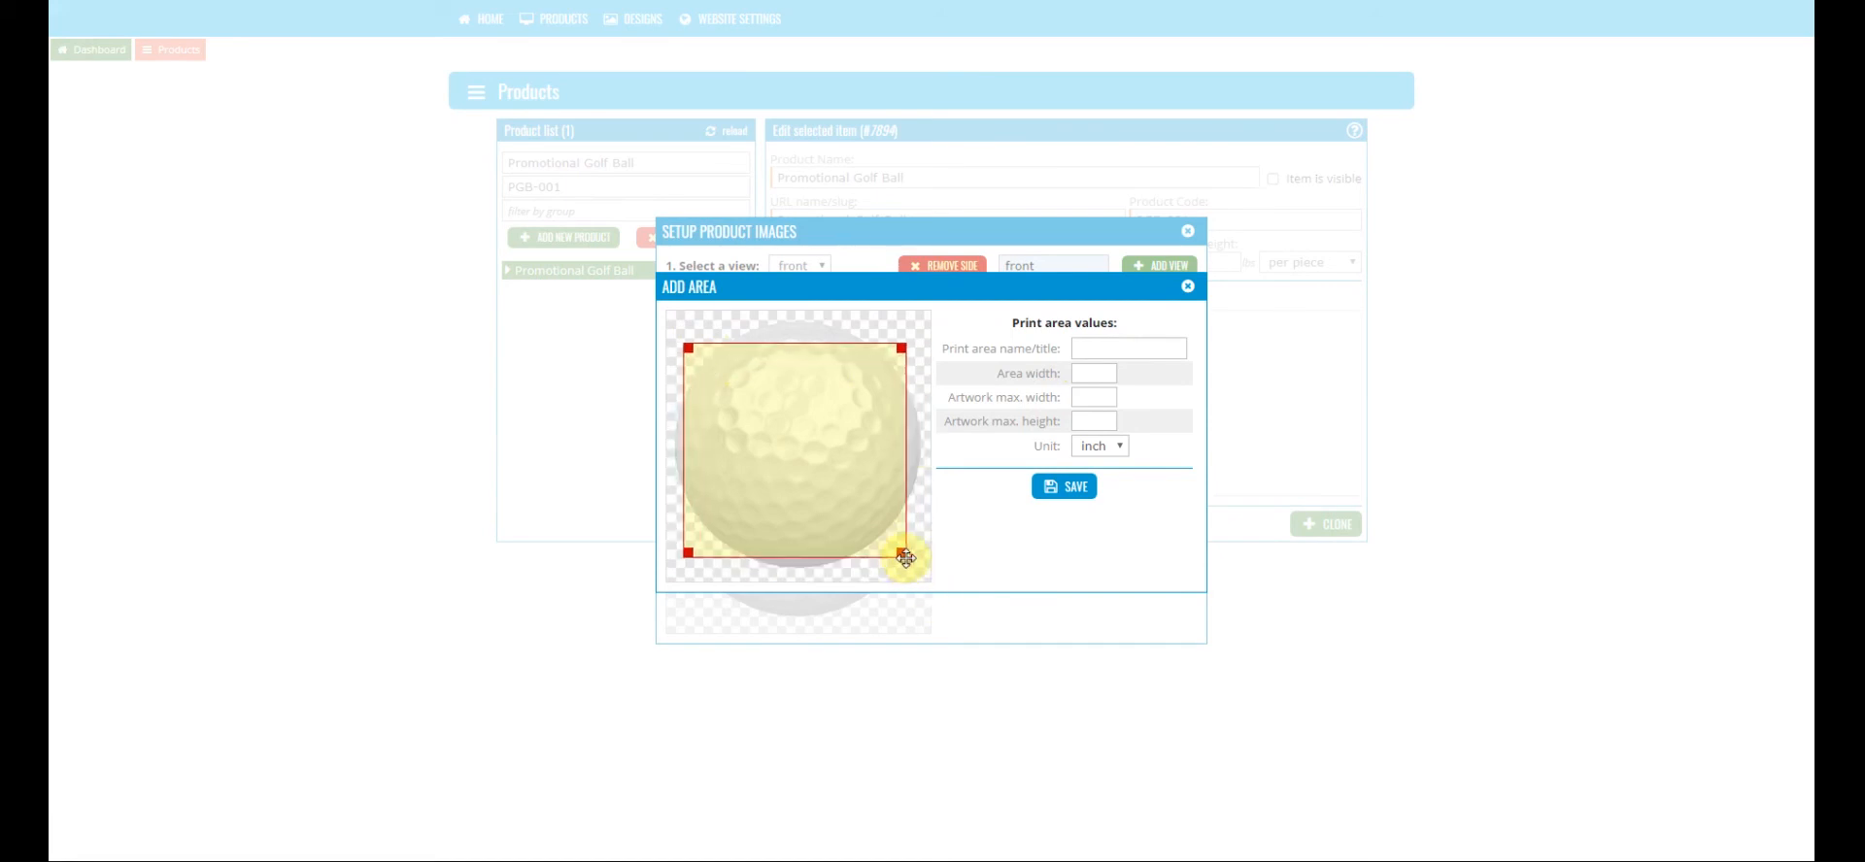
pyautogui.moveTo(896, 350); pyautogui.dragTo(864, 363)
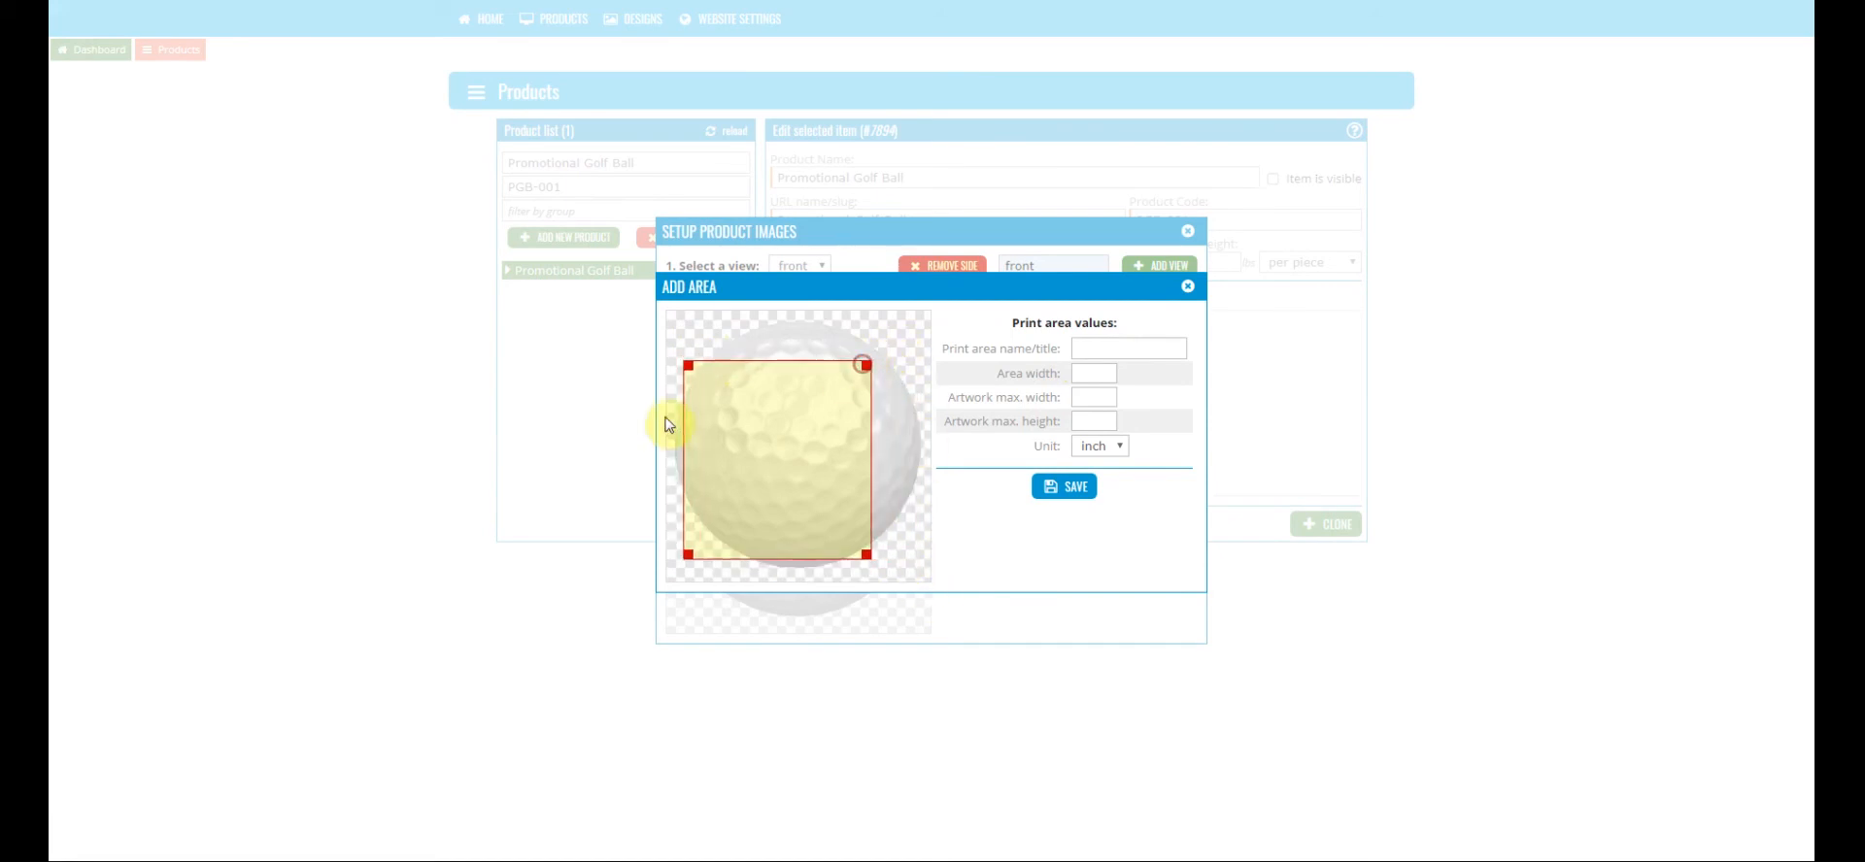
pyautogui.moveTo(688, 365); pyautogui.dragTo(712, 373)
pyautogui.moveTo(866, 374); pyautogui.dragTo(882, 368)
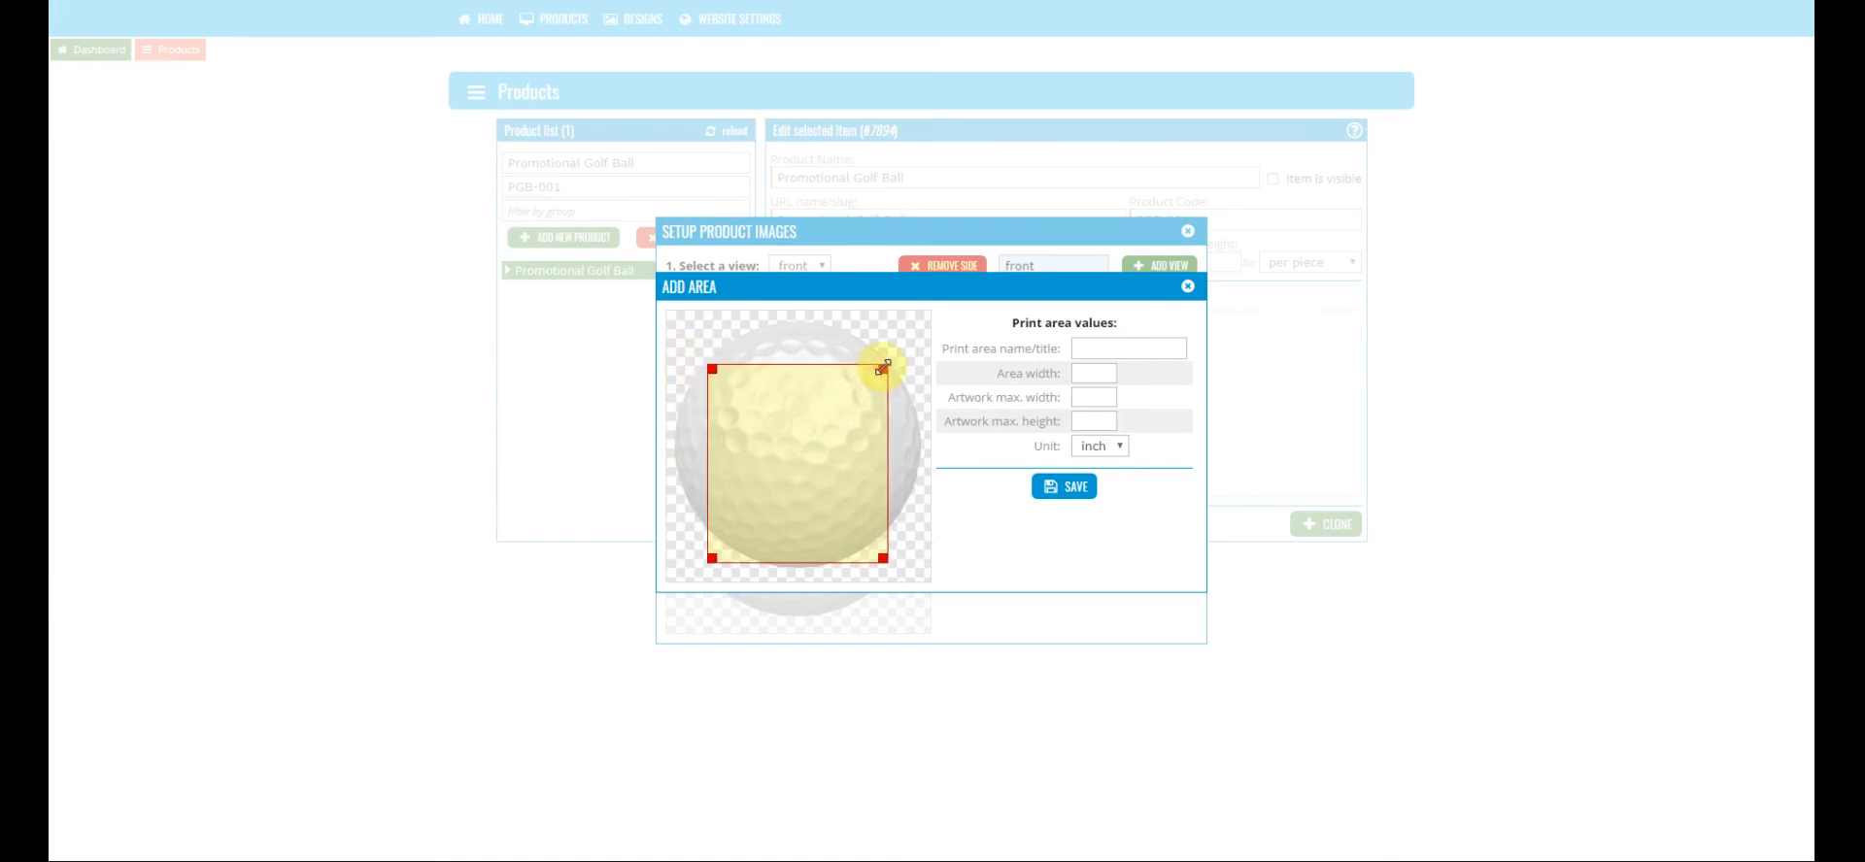
pyautogui.moveTo(882, 558); pyautogui.dragTo(878, 502)
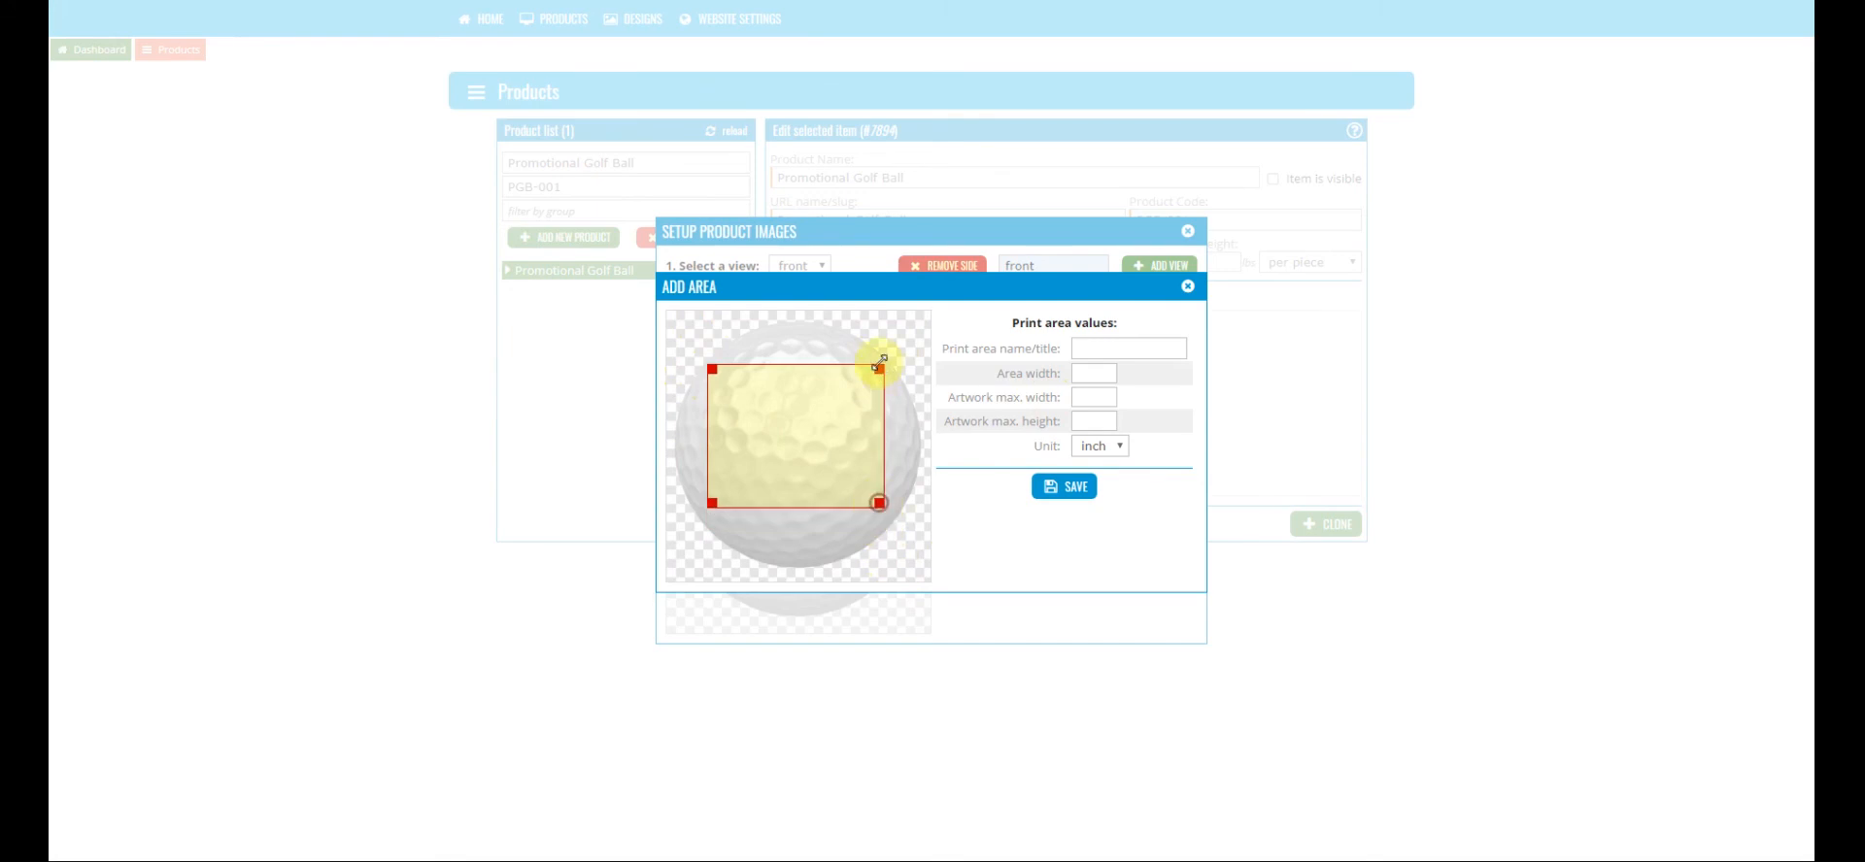
pyautogui.moveTo(879, 370); pyautogui.dragTo(876, 382)
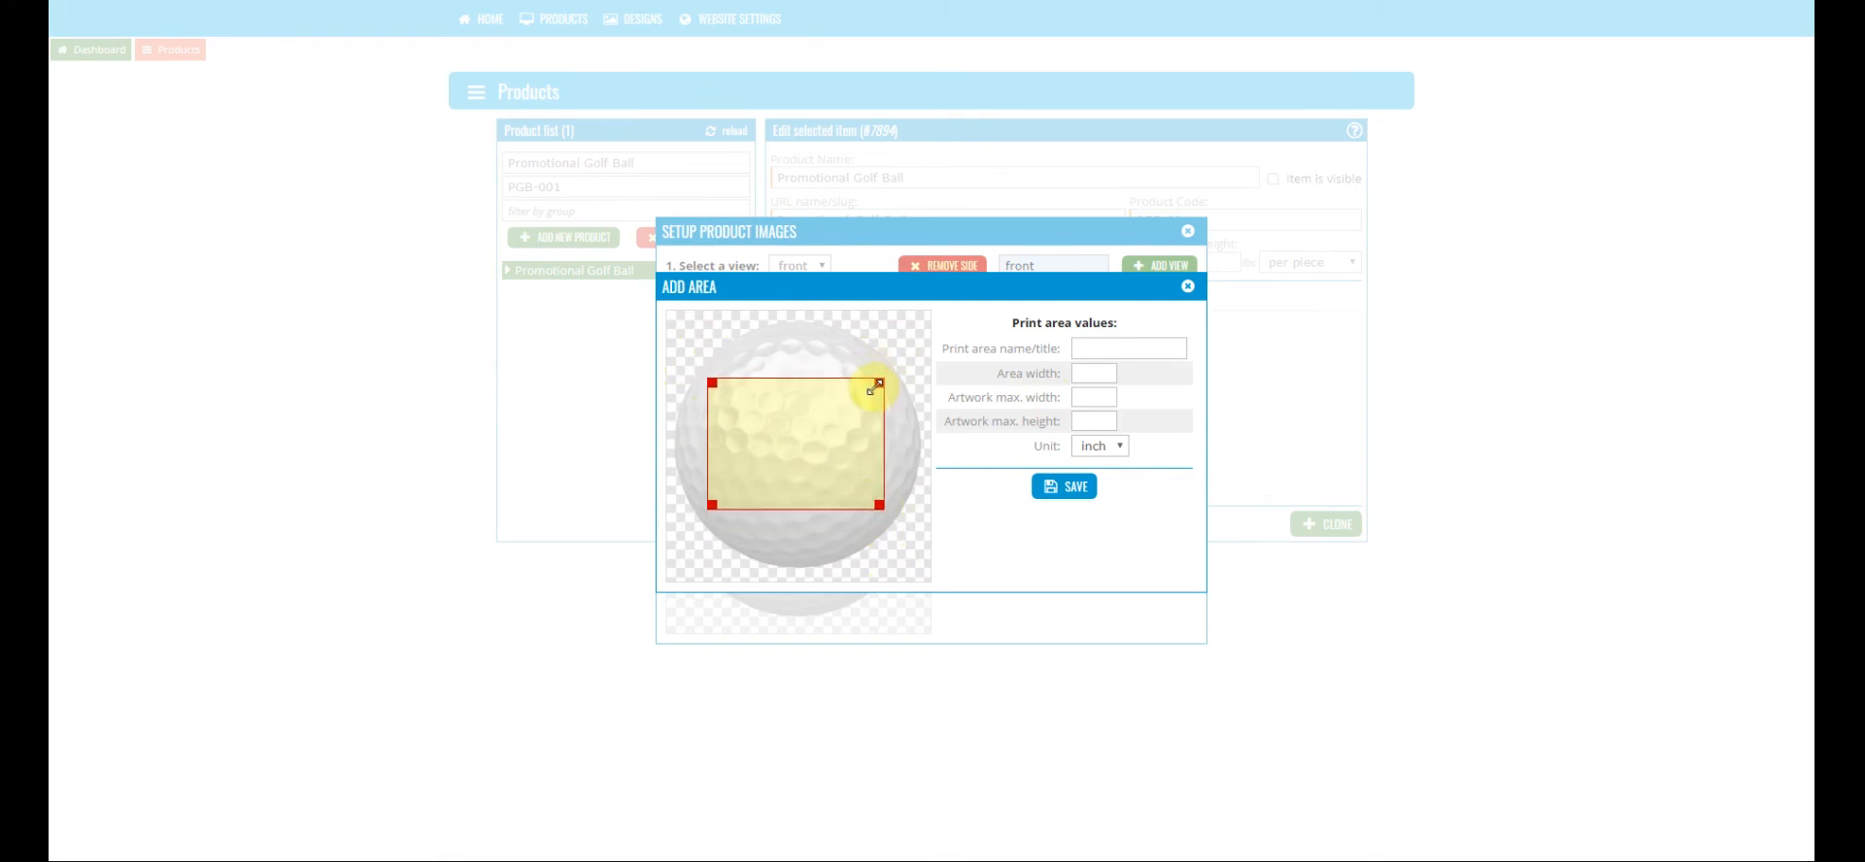
# Step: Set the print area's width to 1.5 inches and save the area
pyautogui.click(1081, 375)
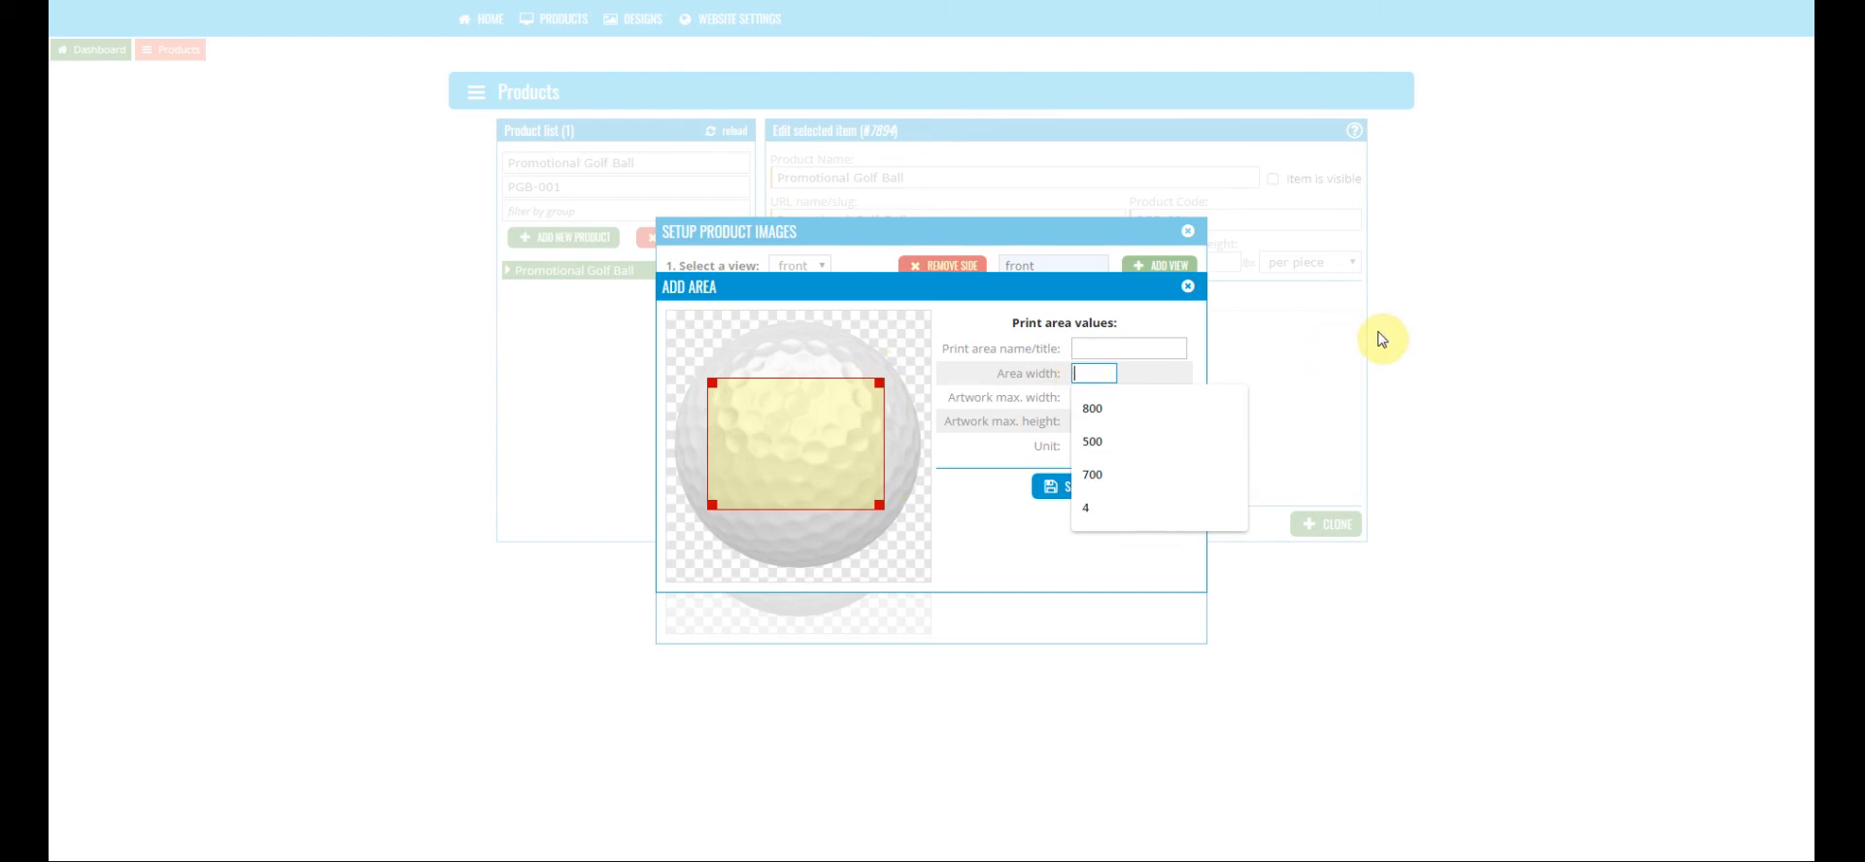
pyautogui.write('1.5')
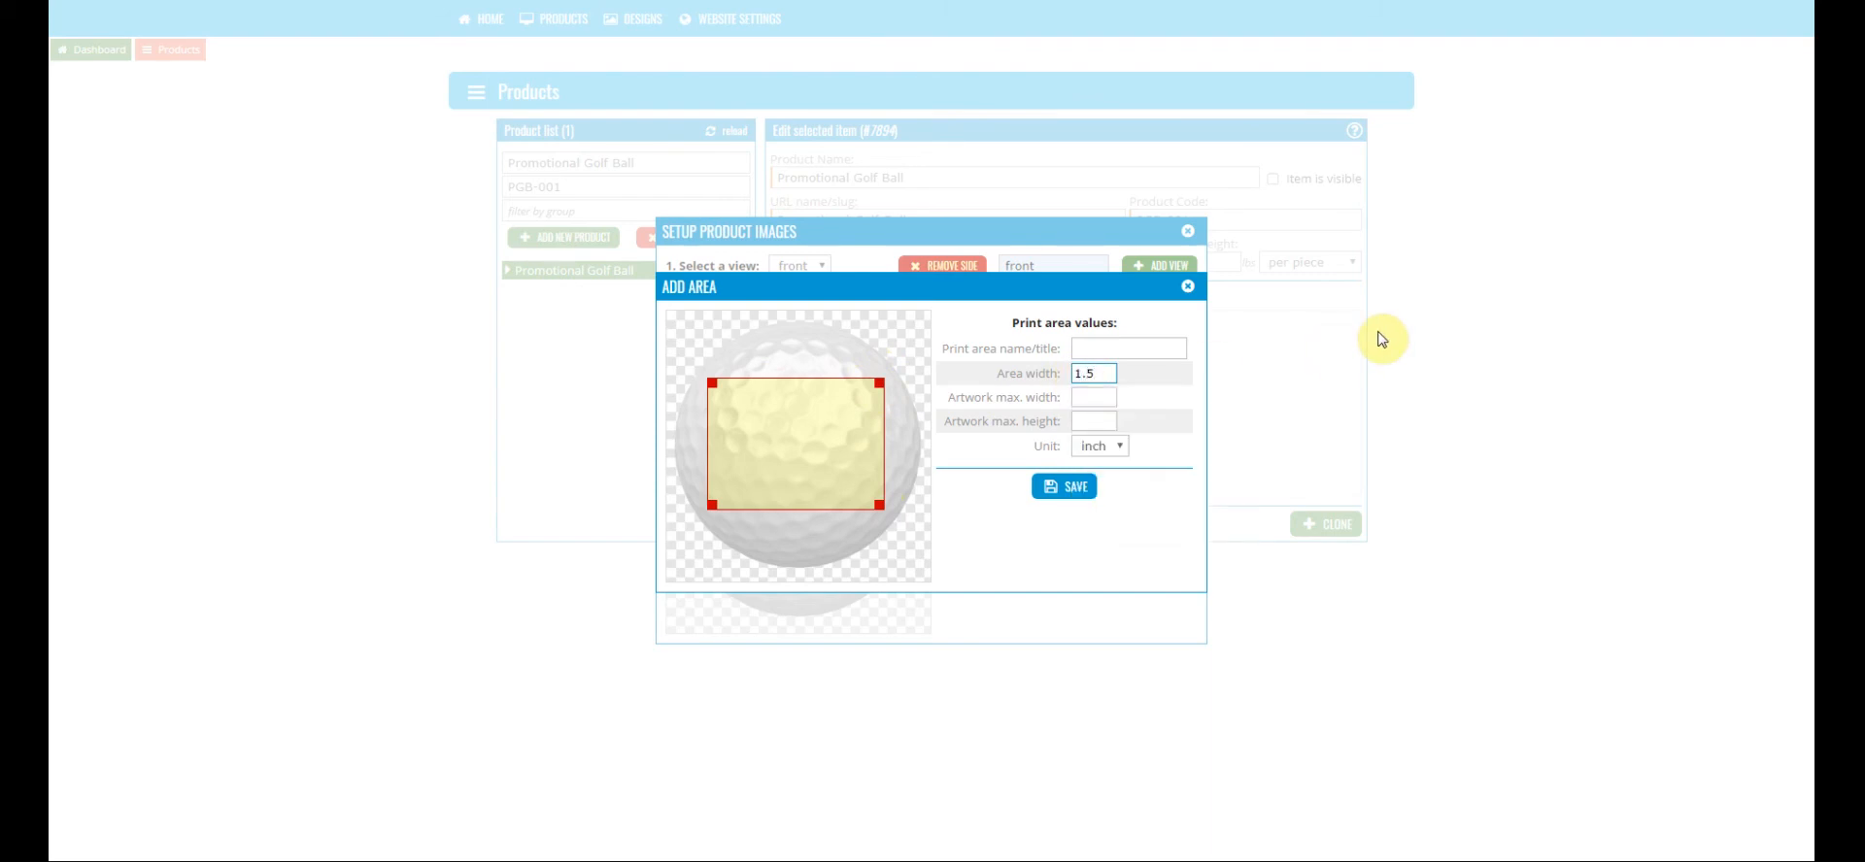
pyautogui.doubleClick(1095, 375)
pyautogui.write('1.5')
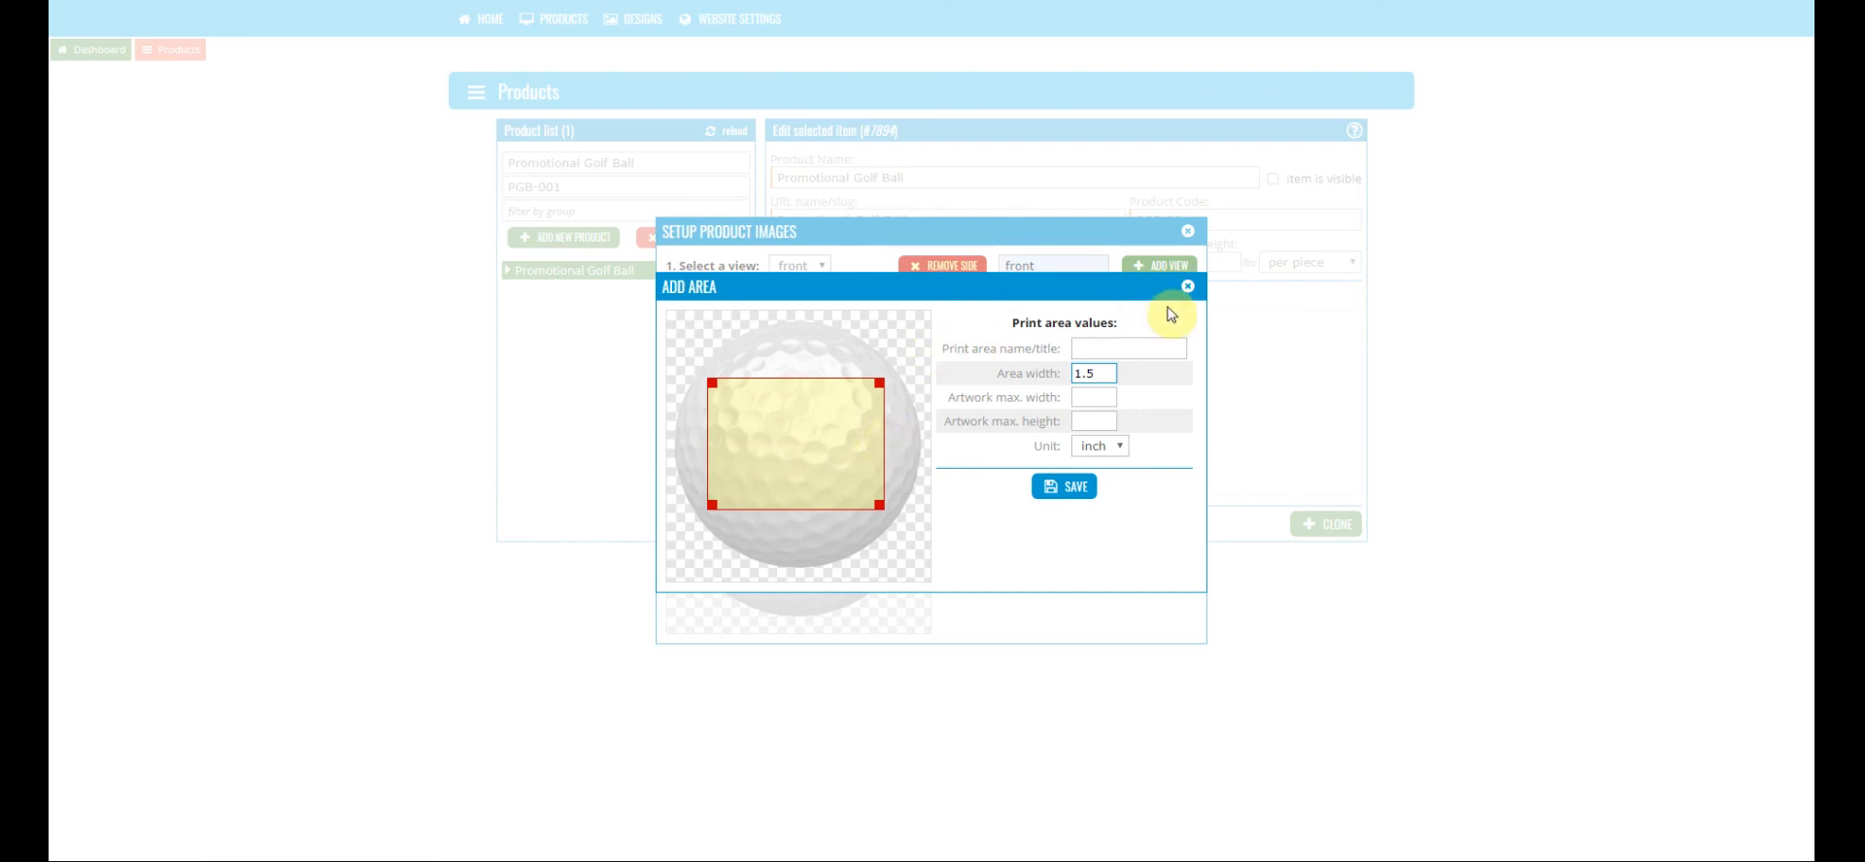
pyautogui.click(1065, 487)
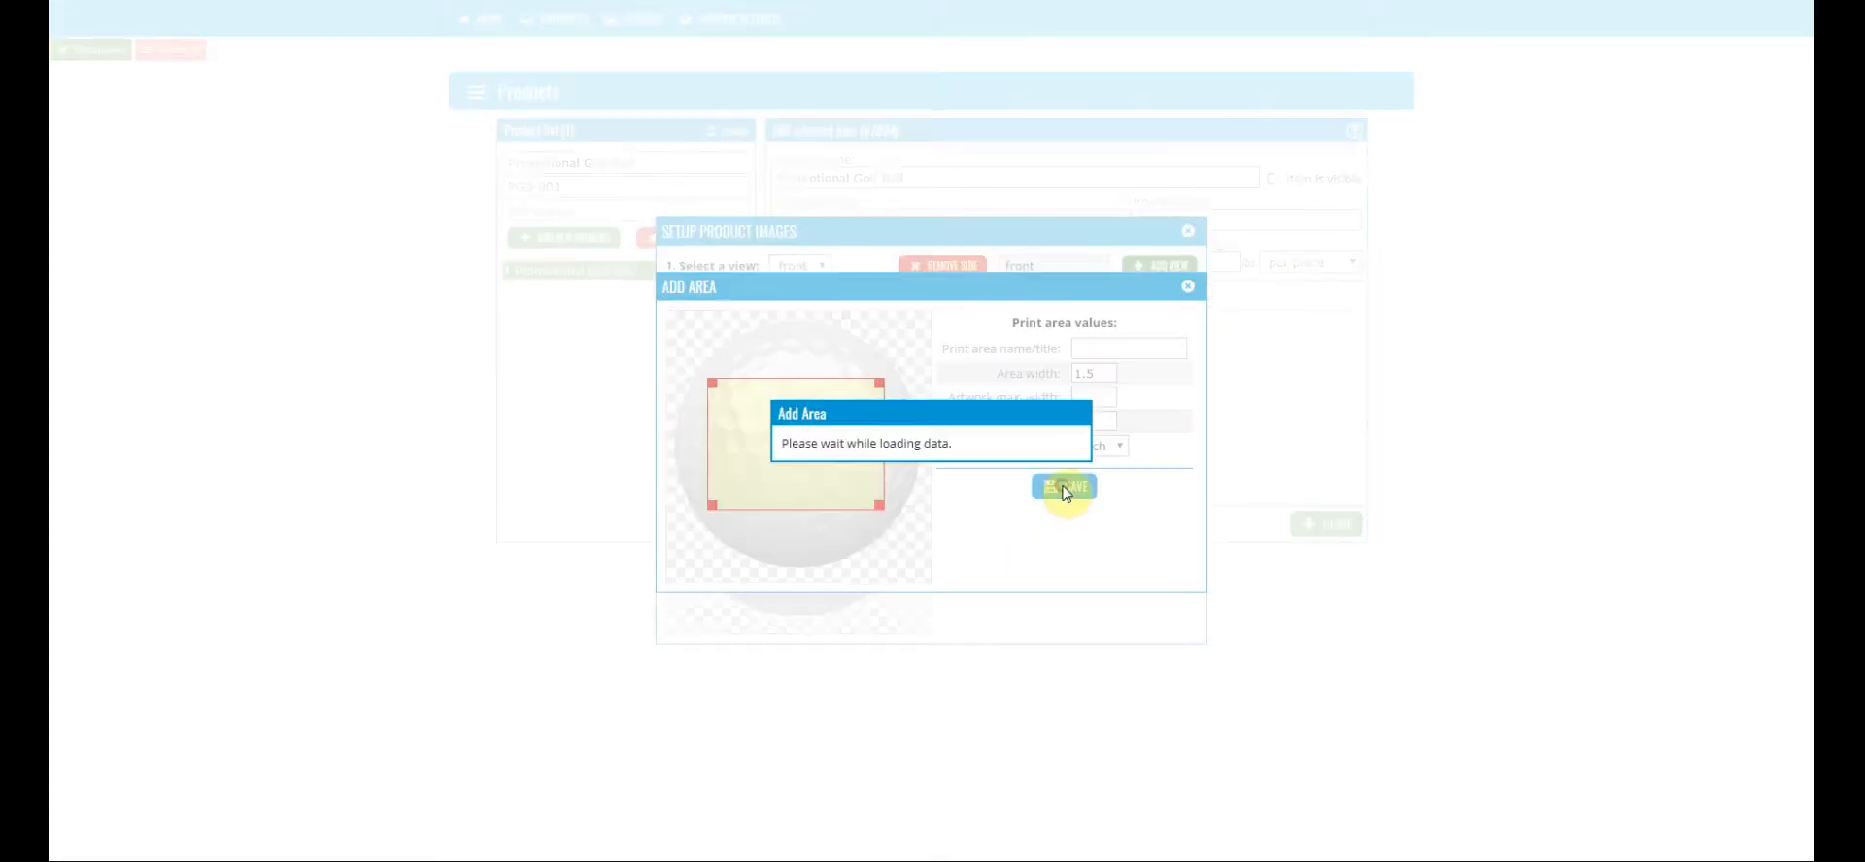
# Step: Upload "golf ball-yellow.png" as the front view image for the Green color
pyautogui.click(828, 301)
pyautogui.click(807, 341)
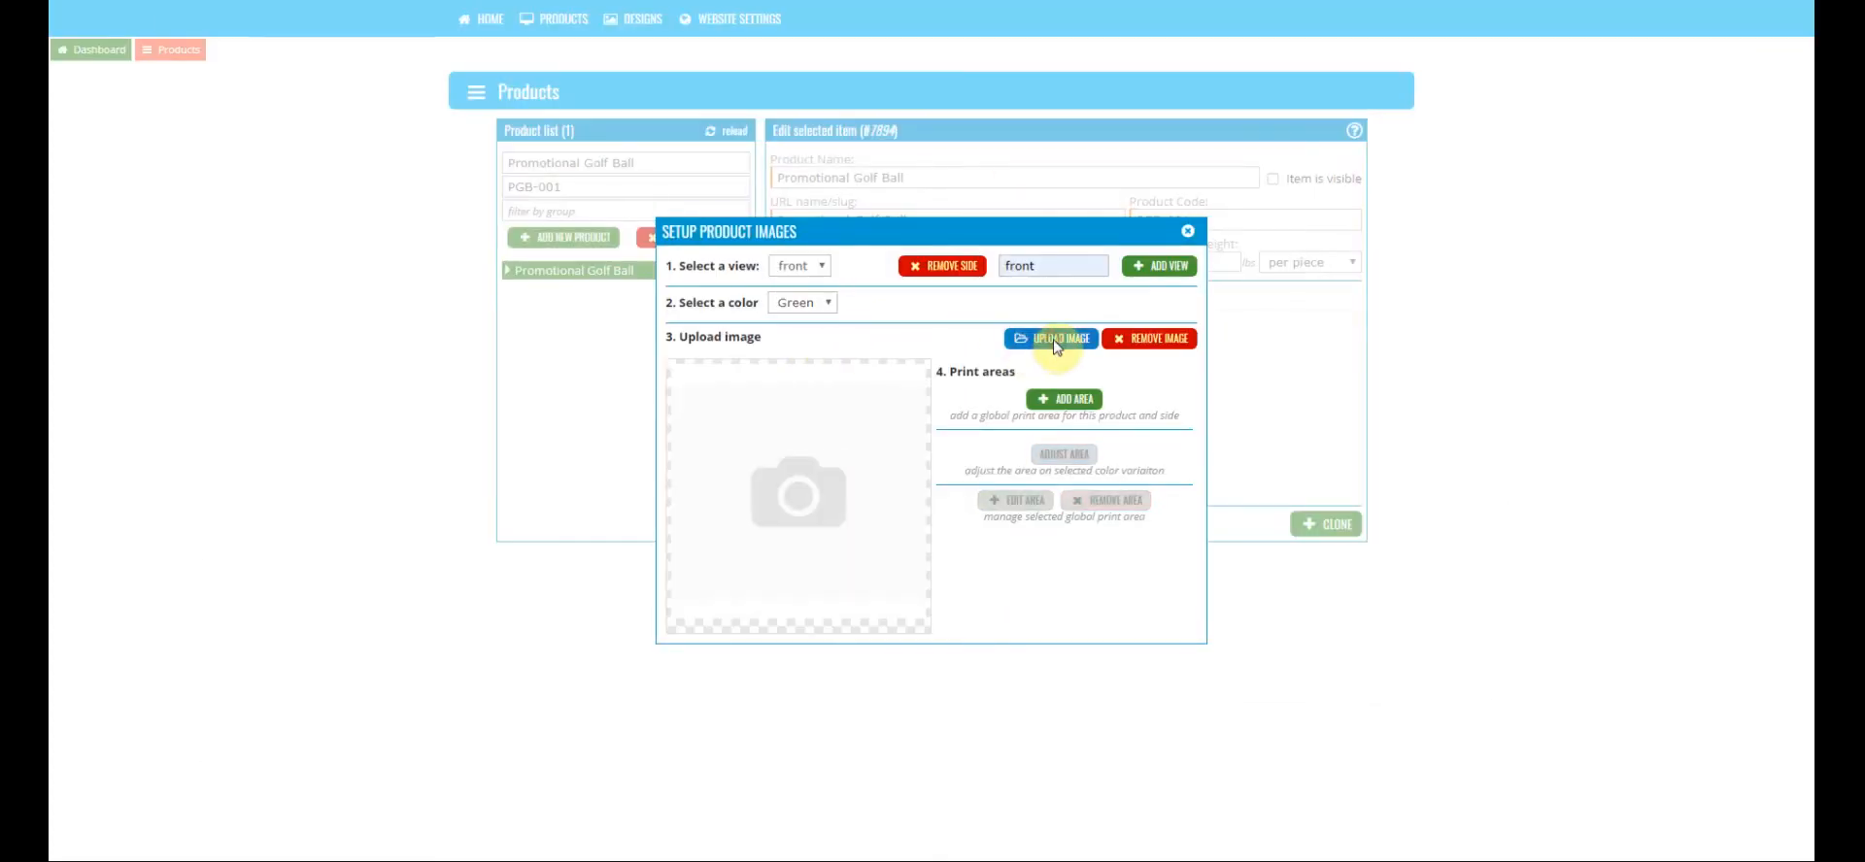
pyautogui.click(1053, 340)
pyautogui.click(1204, 267)
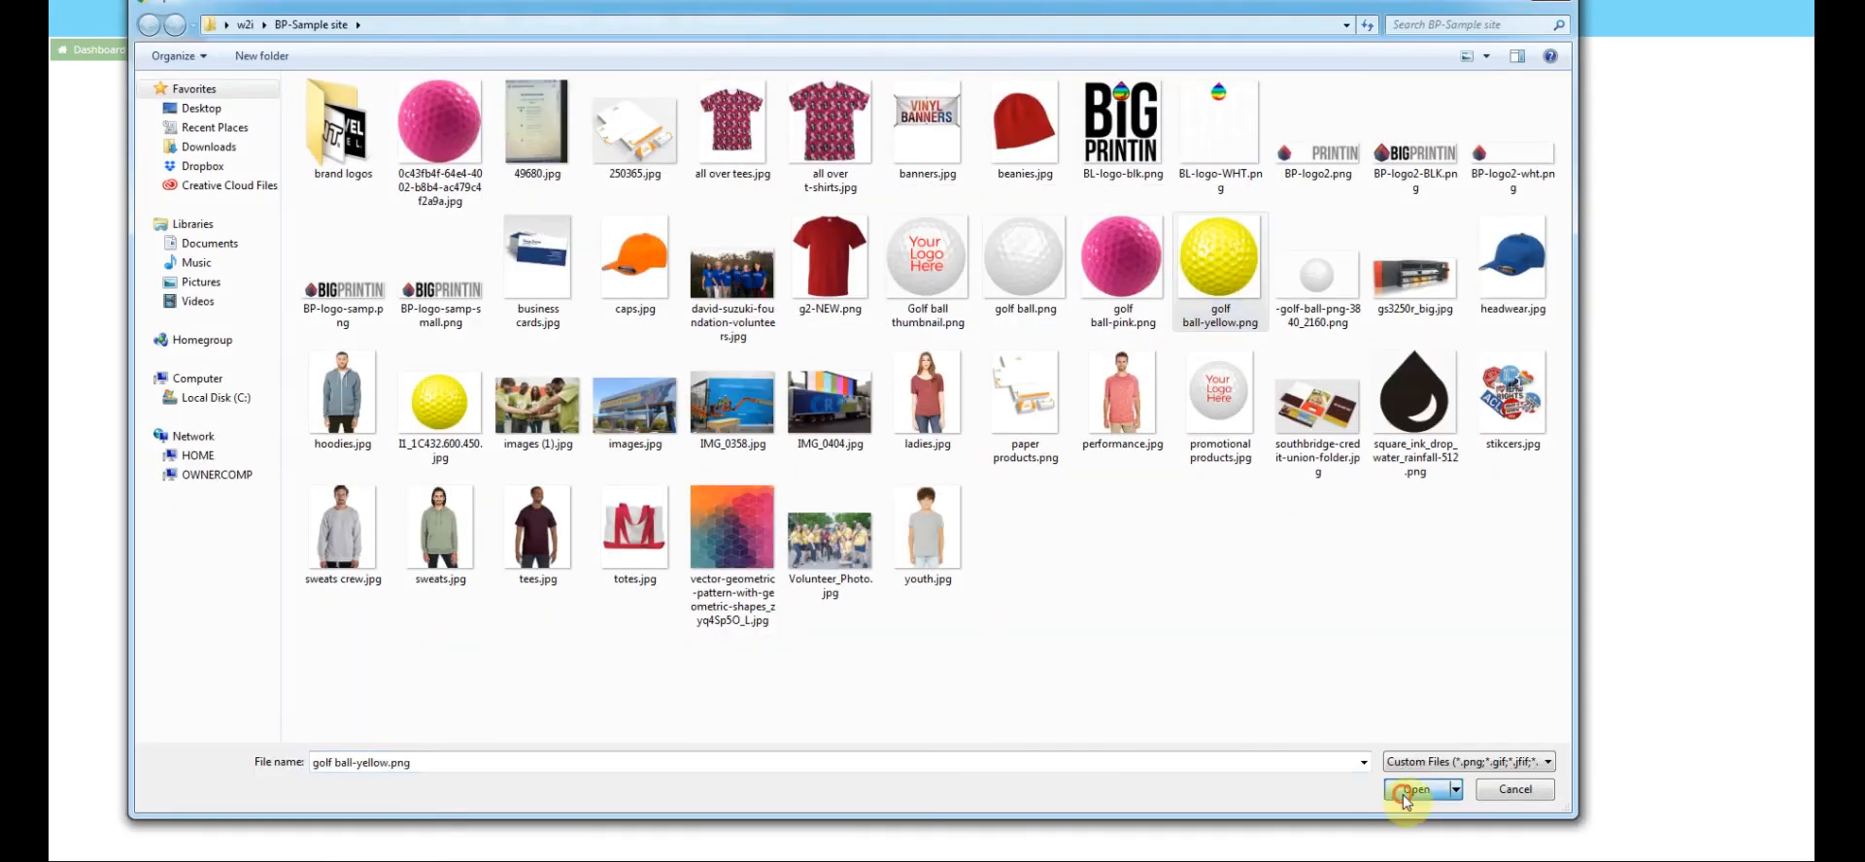
pyautogui.click(1384, 761)
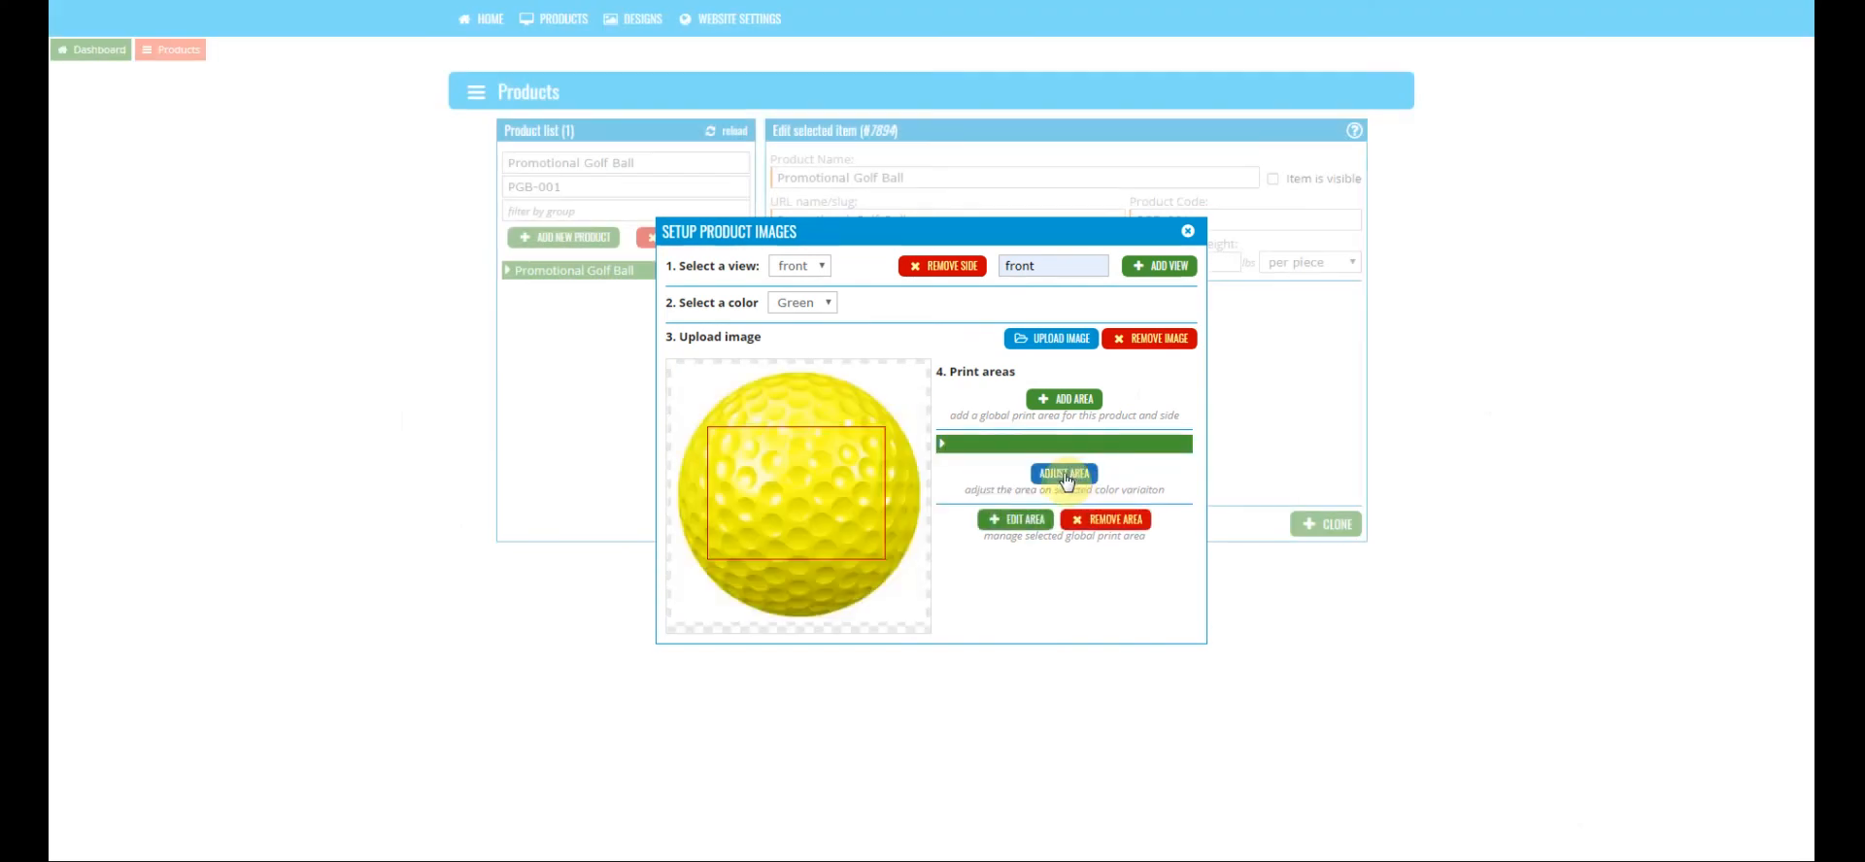
# Step: Upload "golf ball-pink.png" as the front view image for the Pink color
pyautogui.click(831, 304)
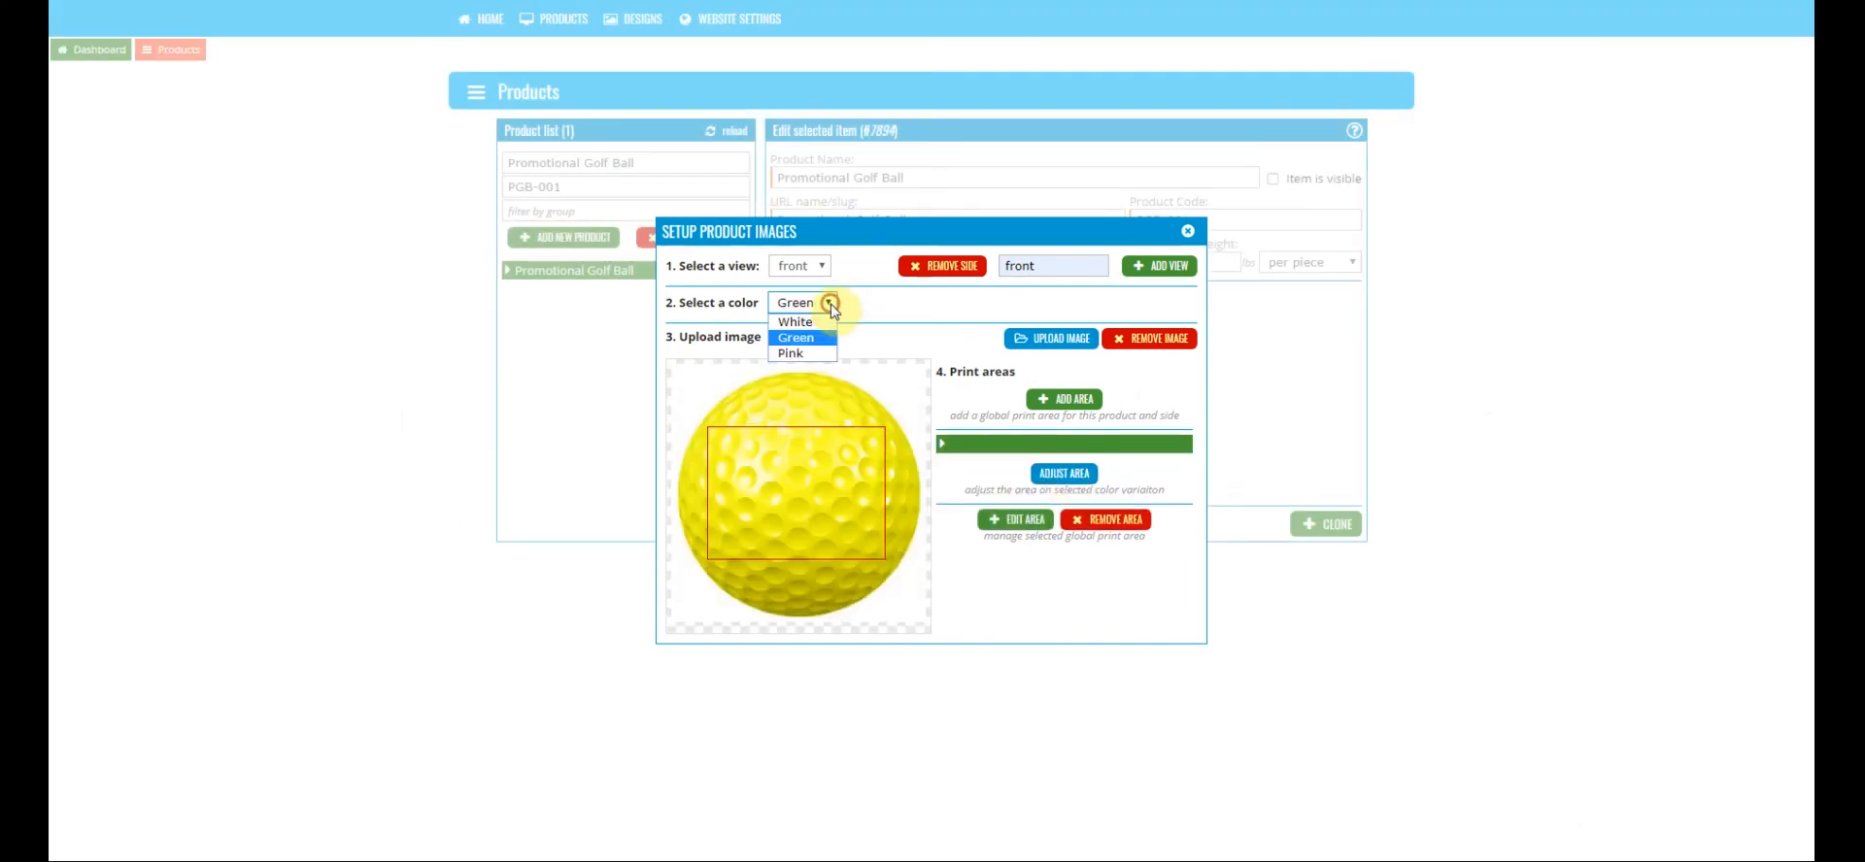
pyautogui.click(804, 351)
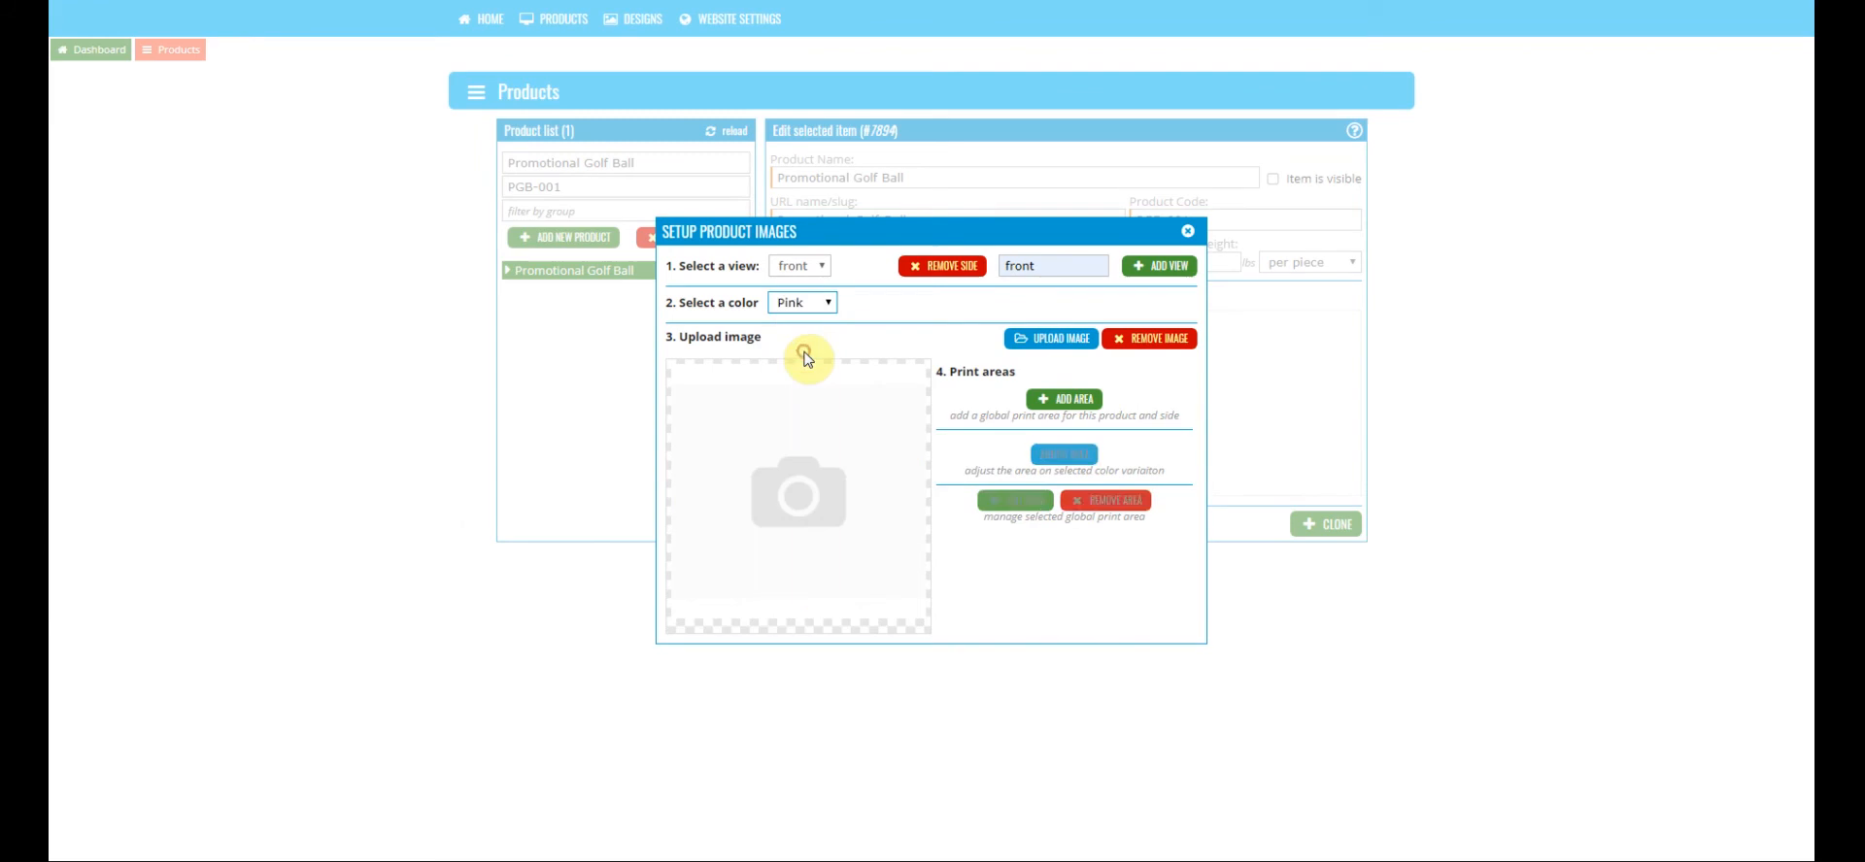
pyautogui.click(1068, 338)
pyautogui.click(1140, 248)
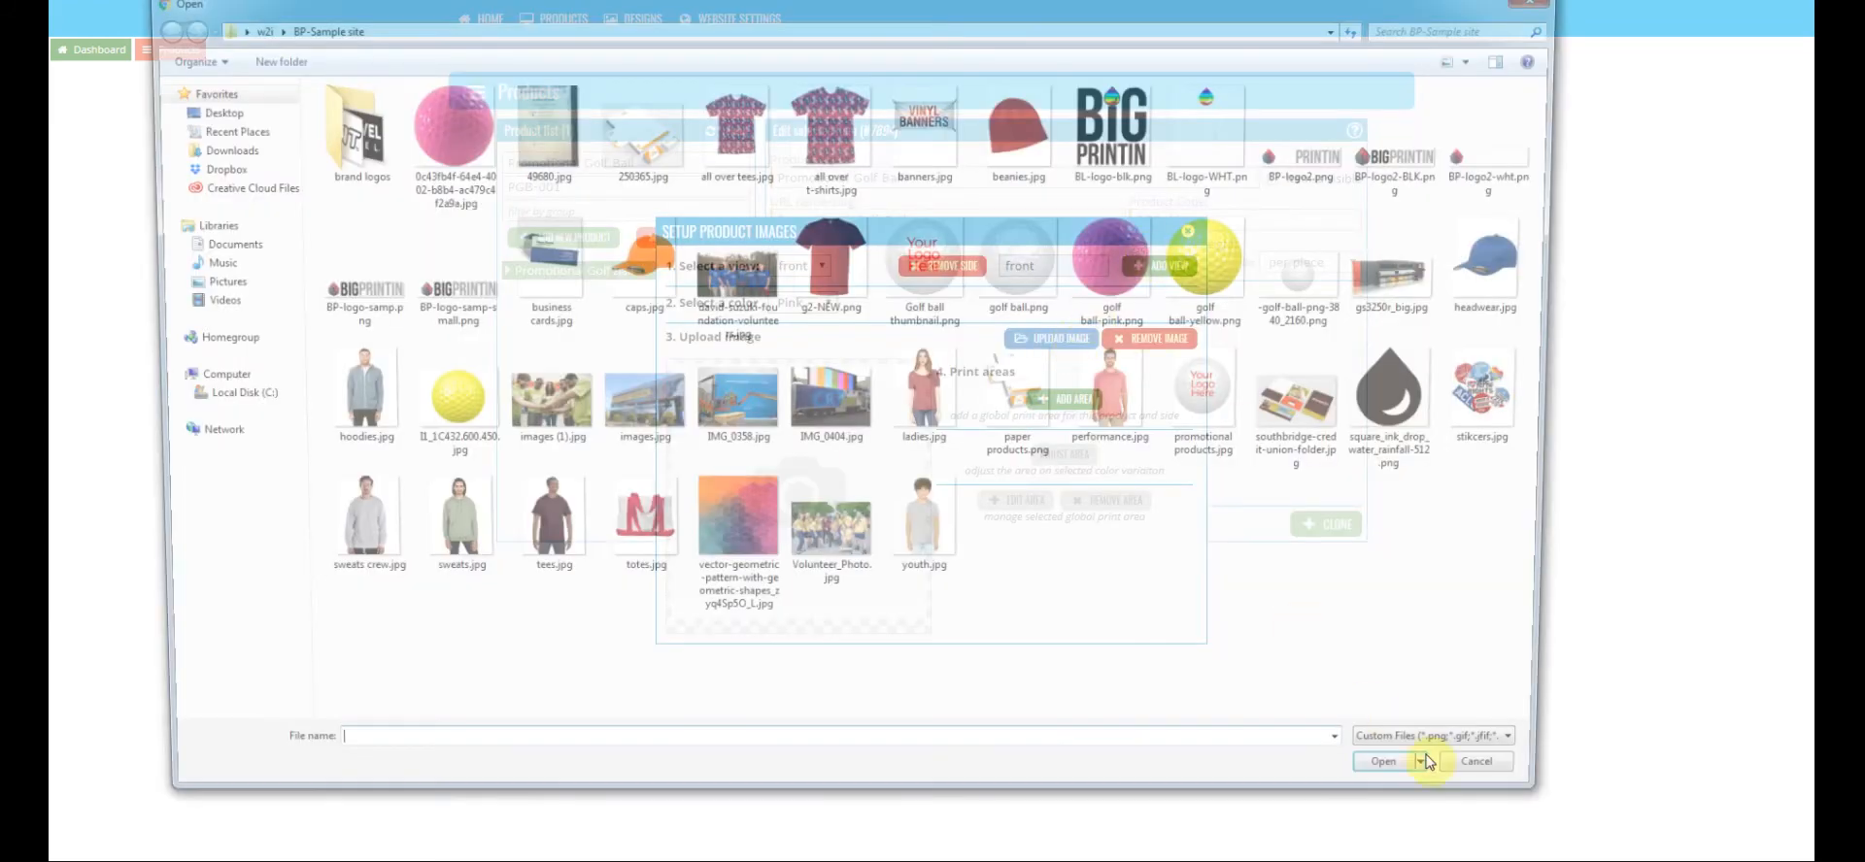
pyautogui.press('Return')
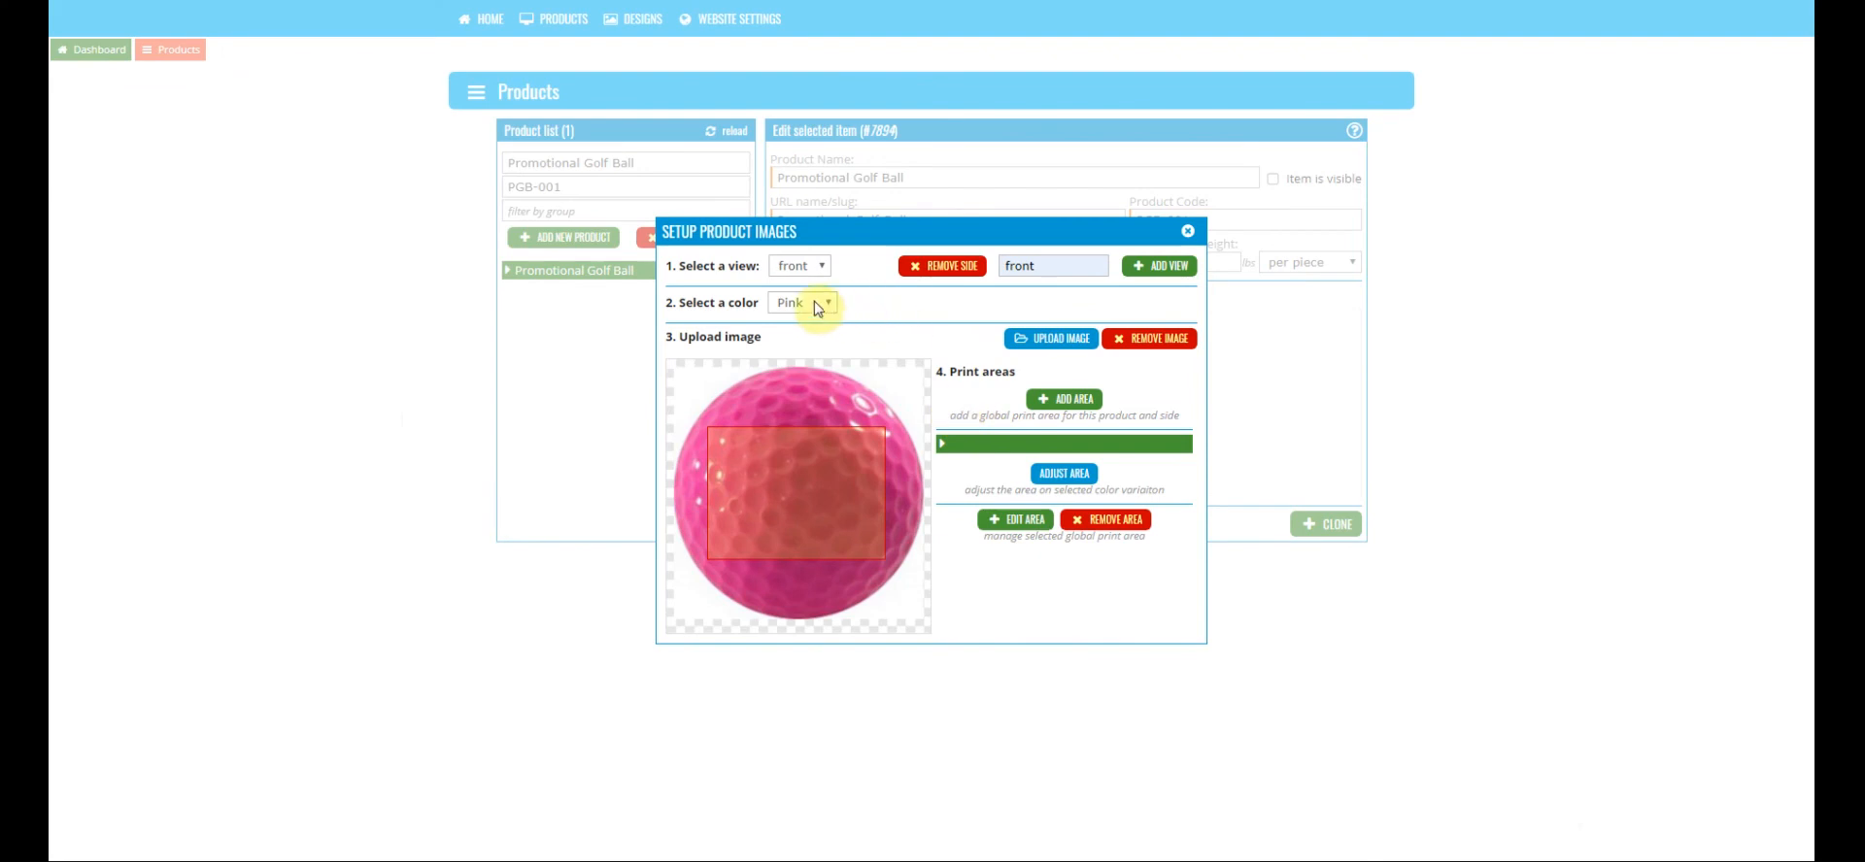
# Step: Check the ball image and print area for the White, Green and Pink color variations
pyautogui.click(796, 321)
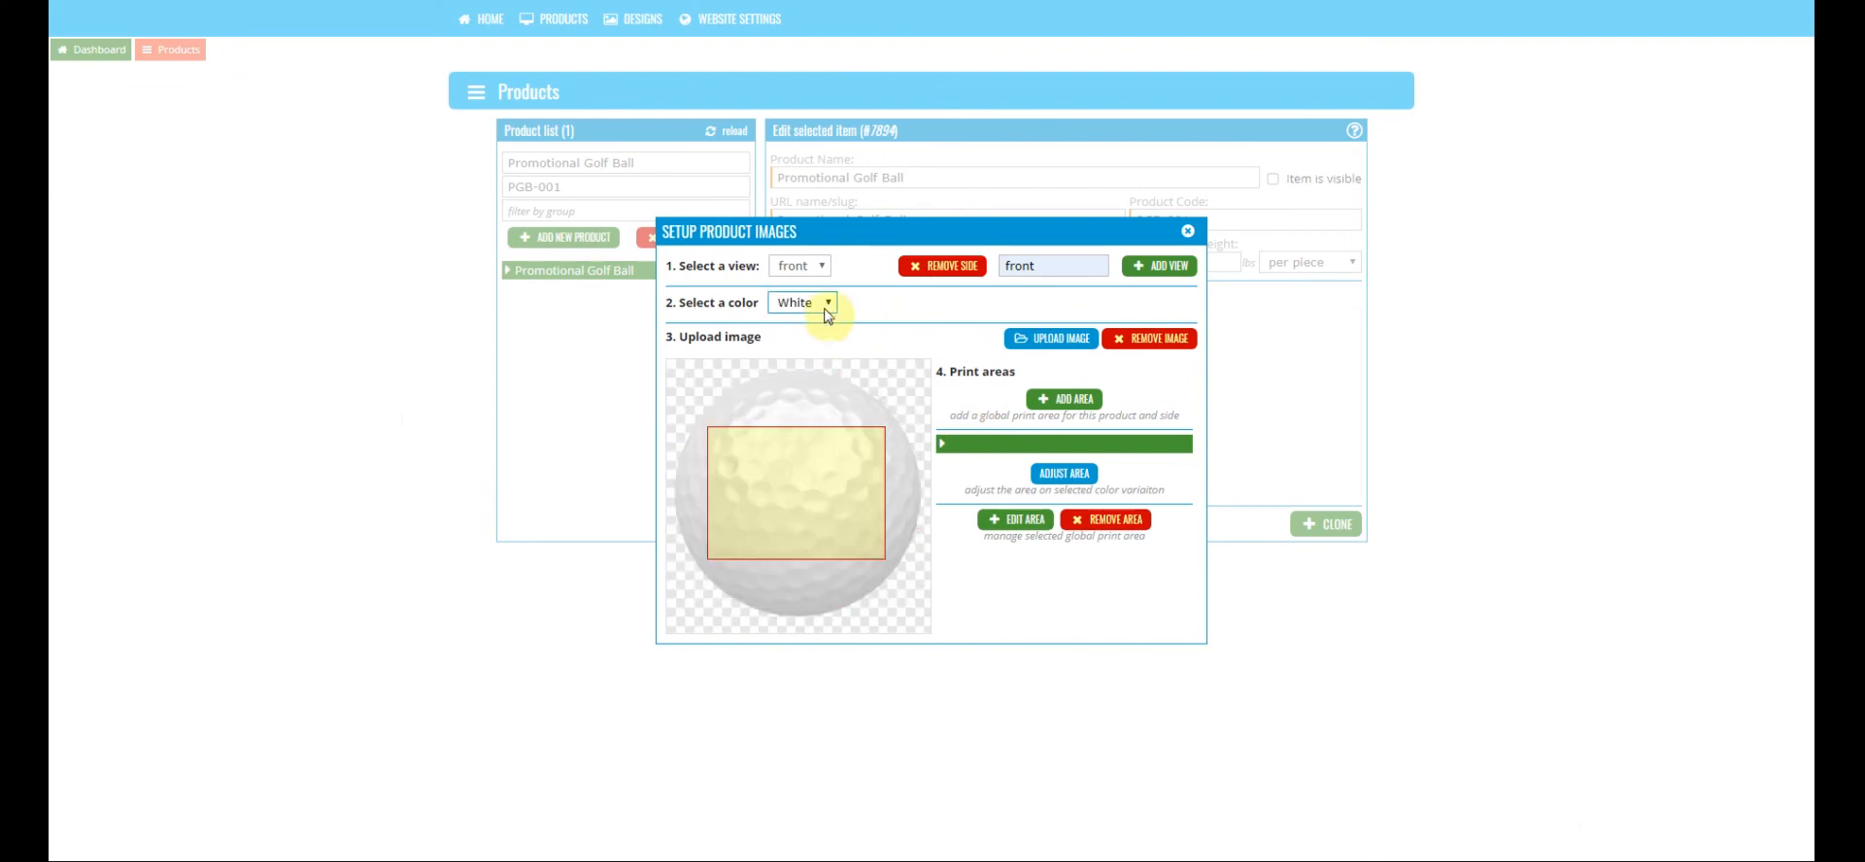
pyautogui.click(827, 297)
pyautogui.click(799, 339)
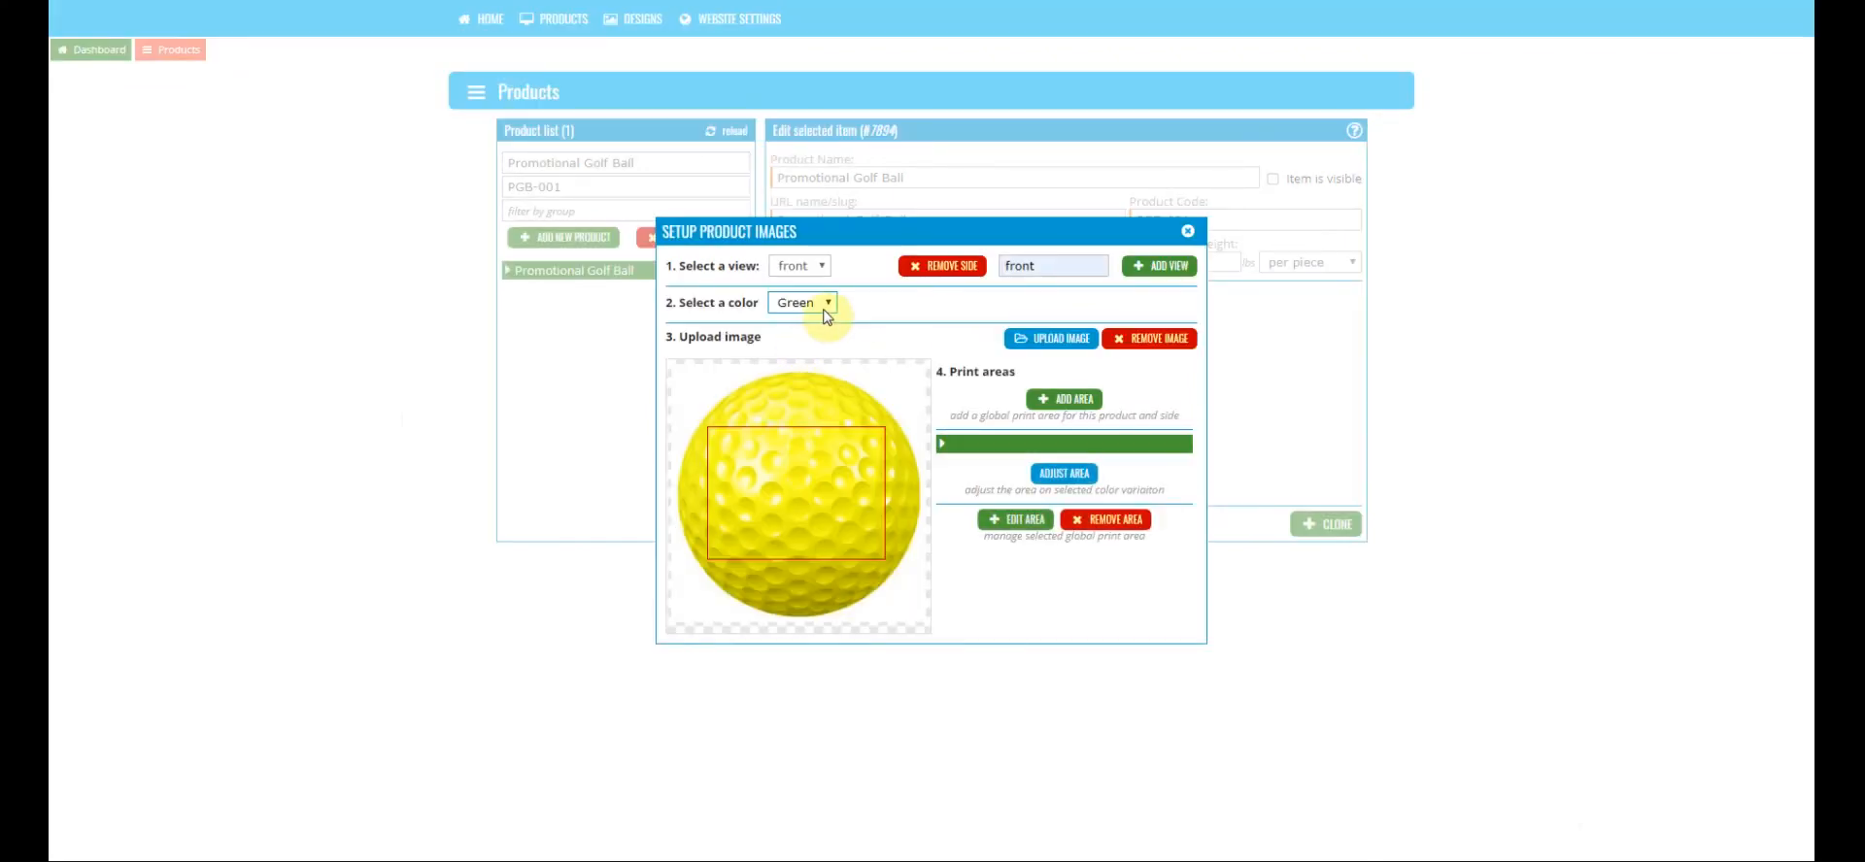
pyautogui.click(828, 303)
pyautogui.click(808, 351)
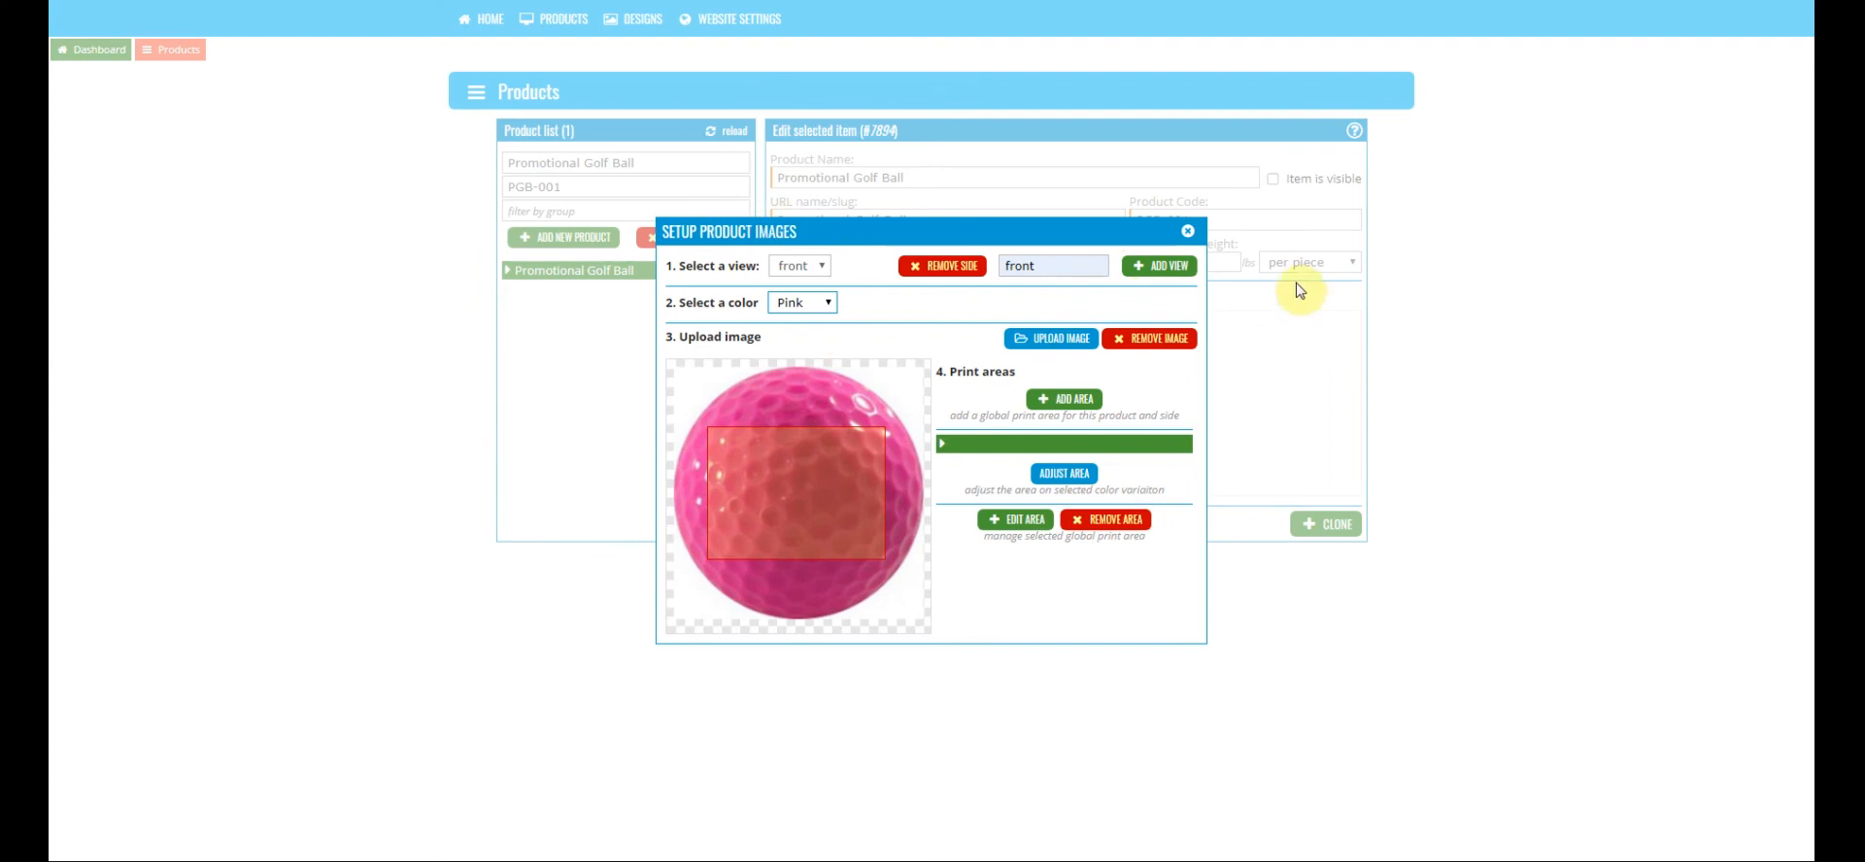
# Step: Close the image setup, make the product visible and save it, and open its price table
pyautogui.click(1188, 232)
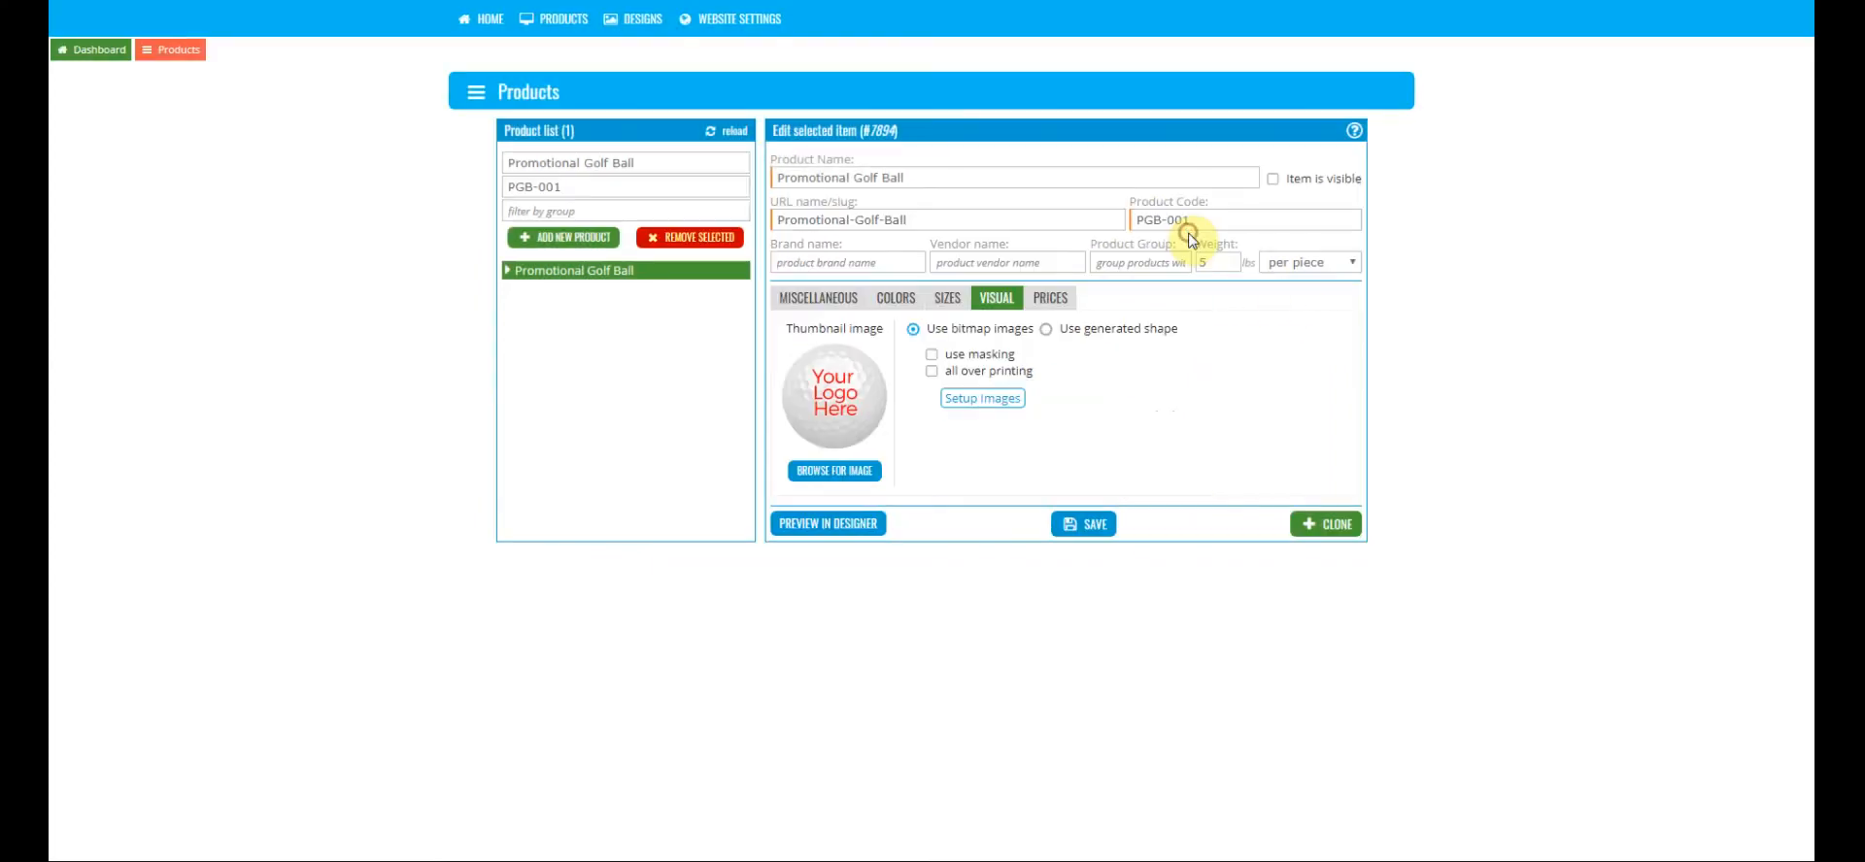
pyautogui.click(1272, 180)
pyautogui.click(1084, 529)
pyautogui.click(1050, 301)
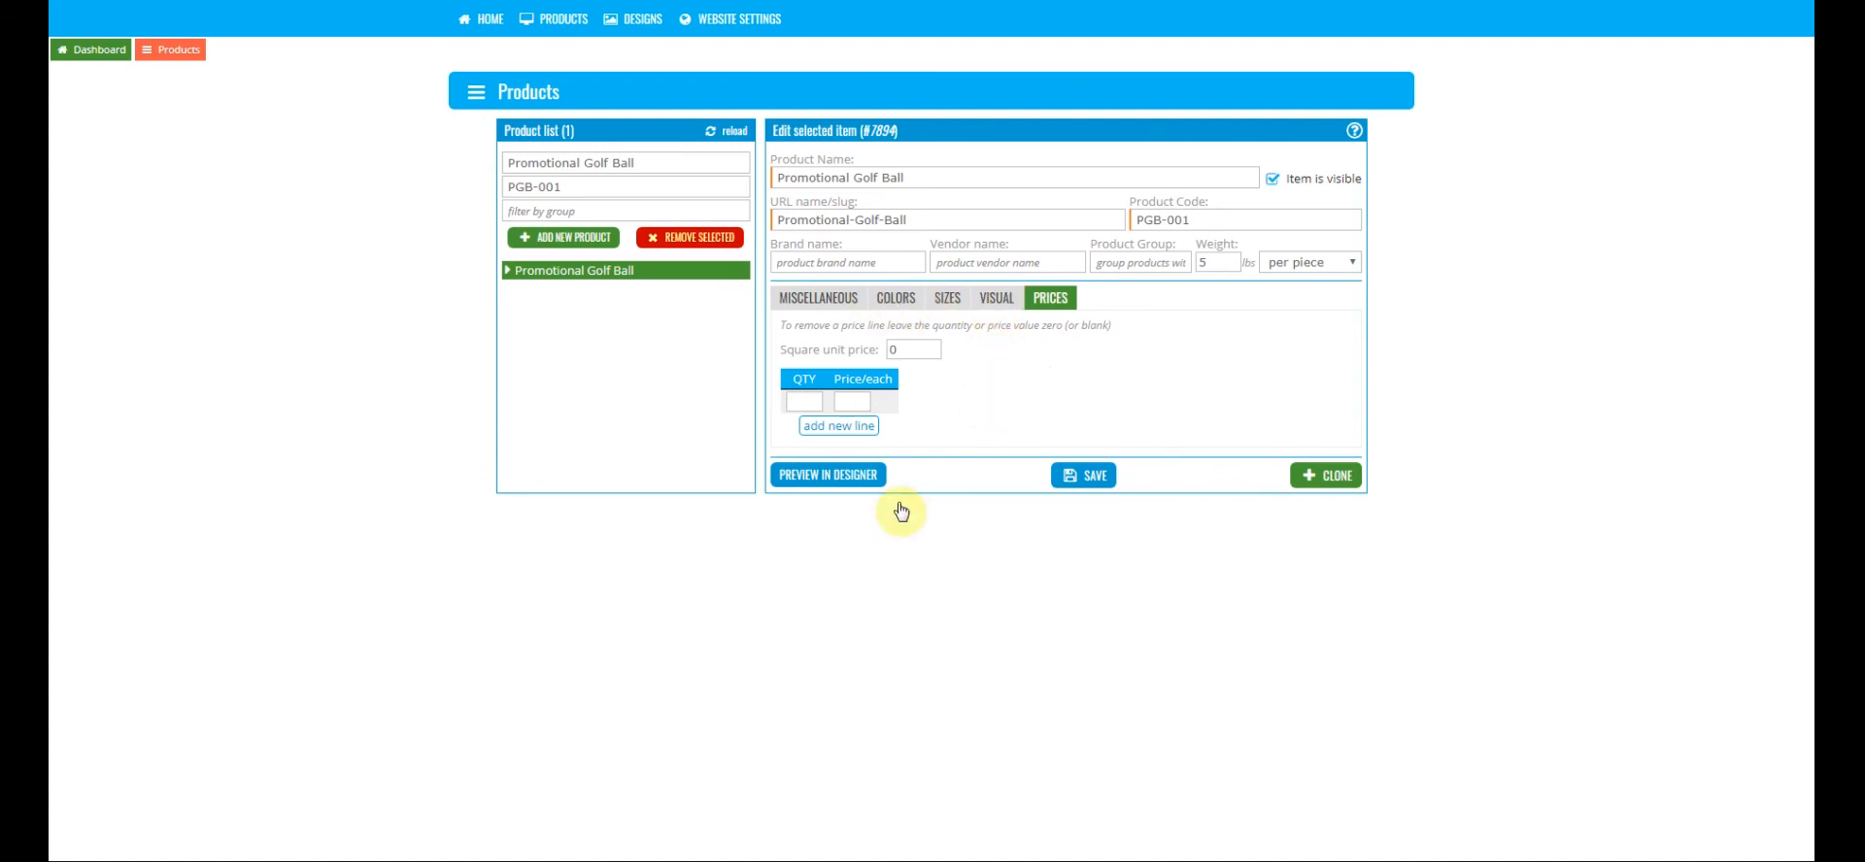
# Step: Preview the product in the designer, dismiss the product alert and view the ball in Pink and White
pyautogui.click(824, 476)
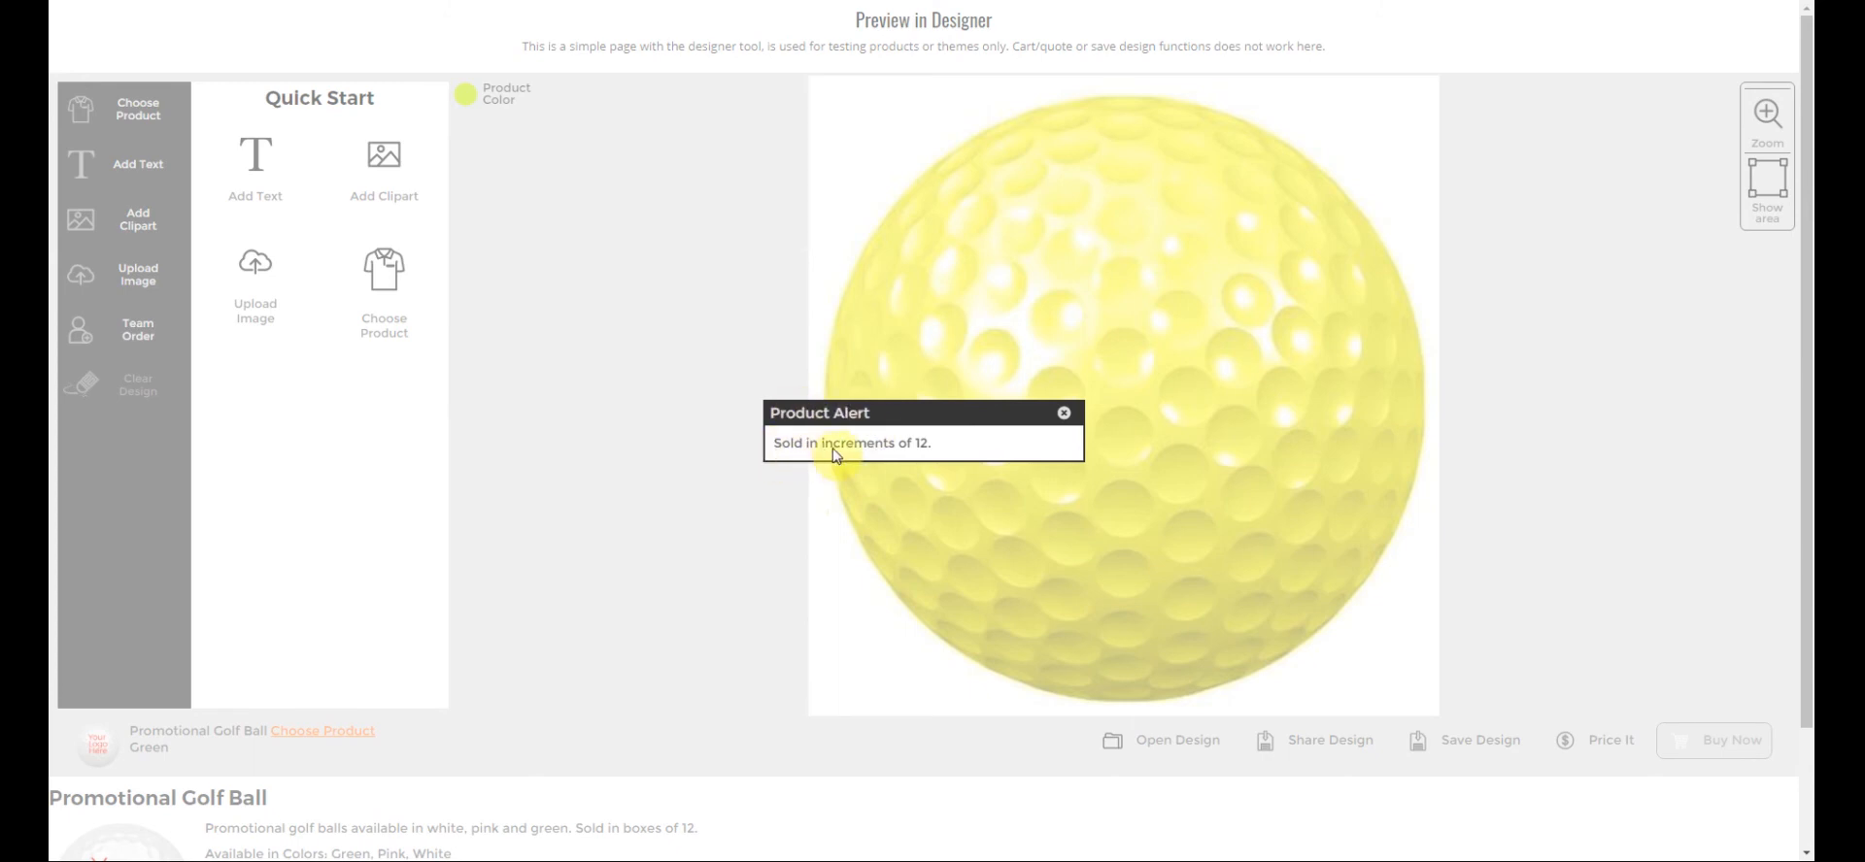
pyautogui.click(1064, 421)
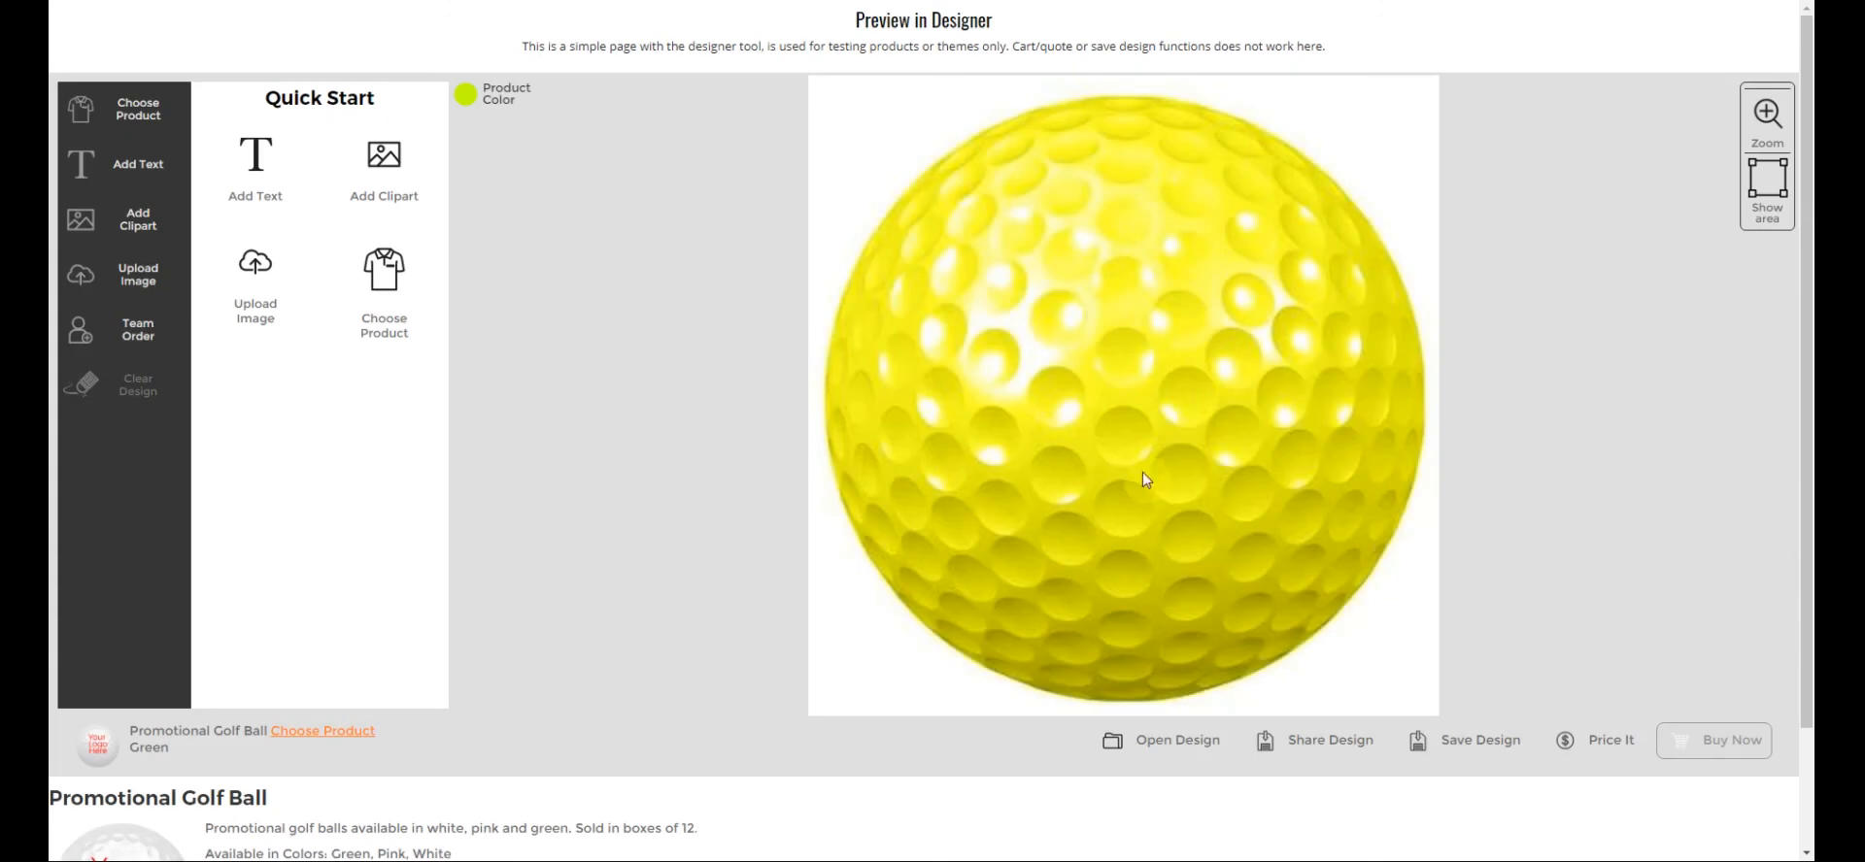
pyautogui.click(468, 96)
pyautogui.click(492, 133)
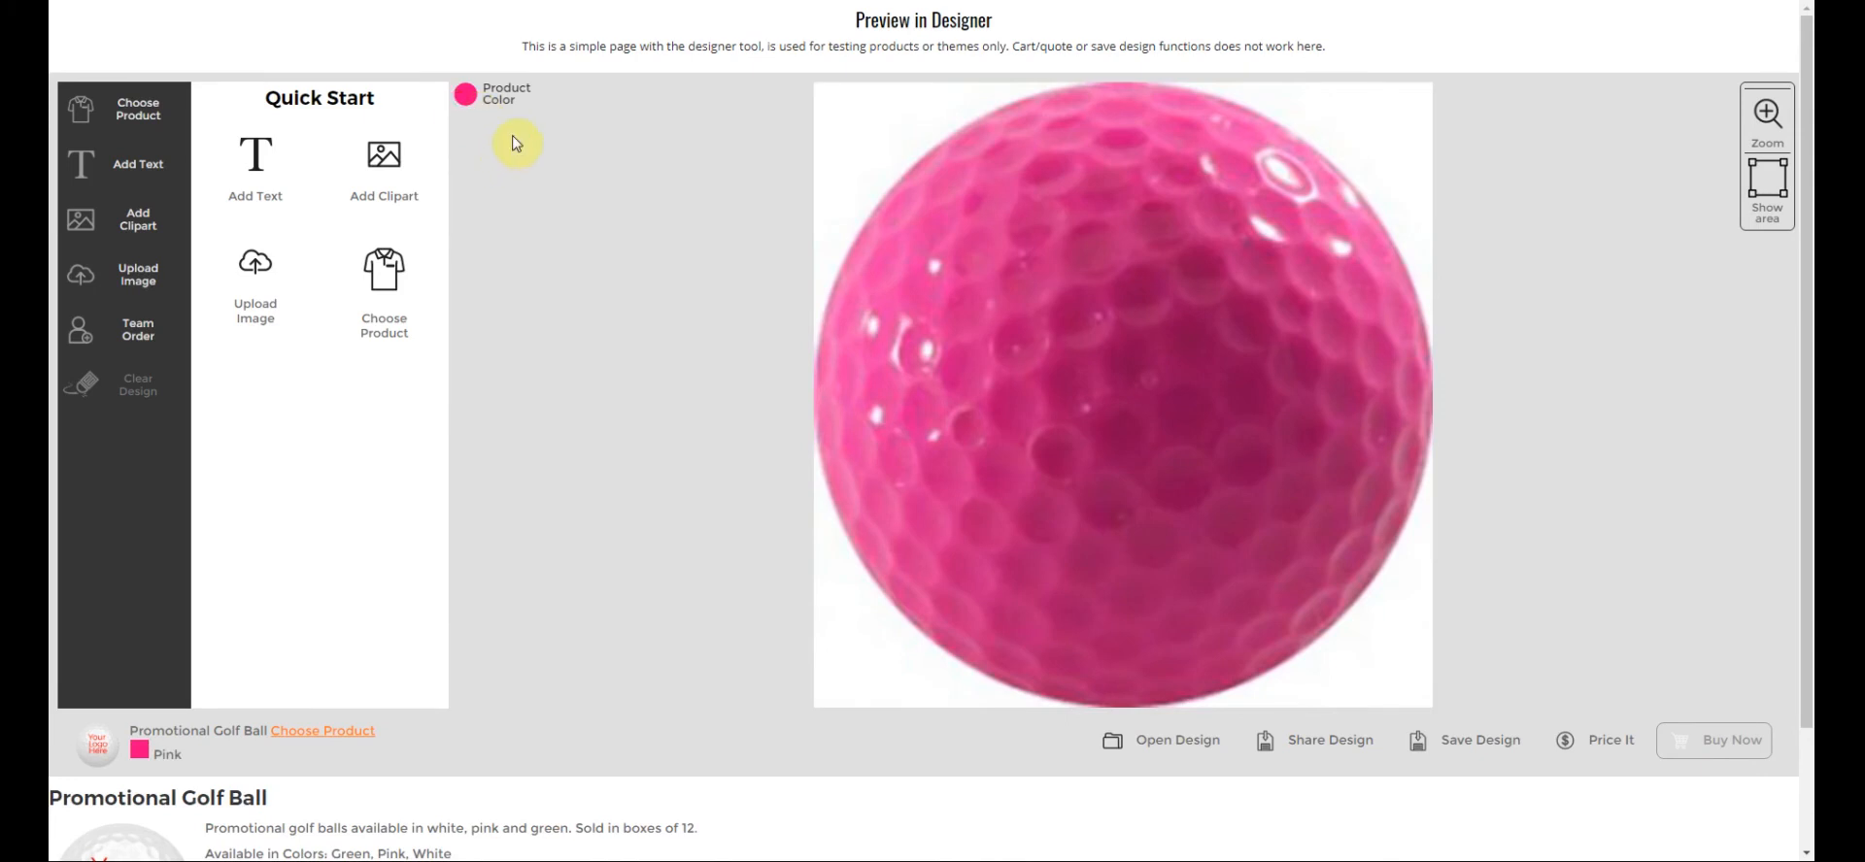
pyautogui.click(511, 136)
# Step: Show the print area on the white ball and preview the ball in Pink and Green
pyautogui.click(1764, 188)
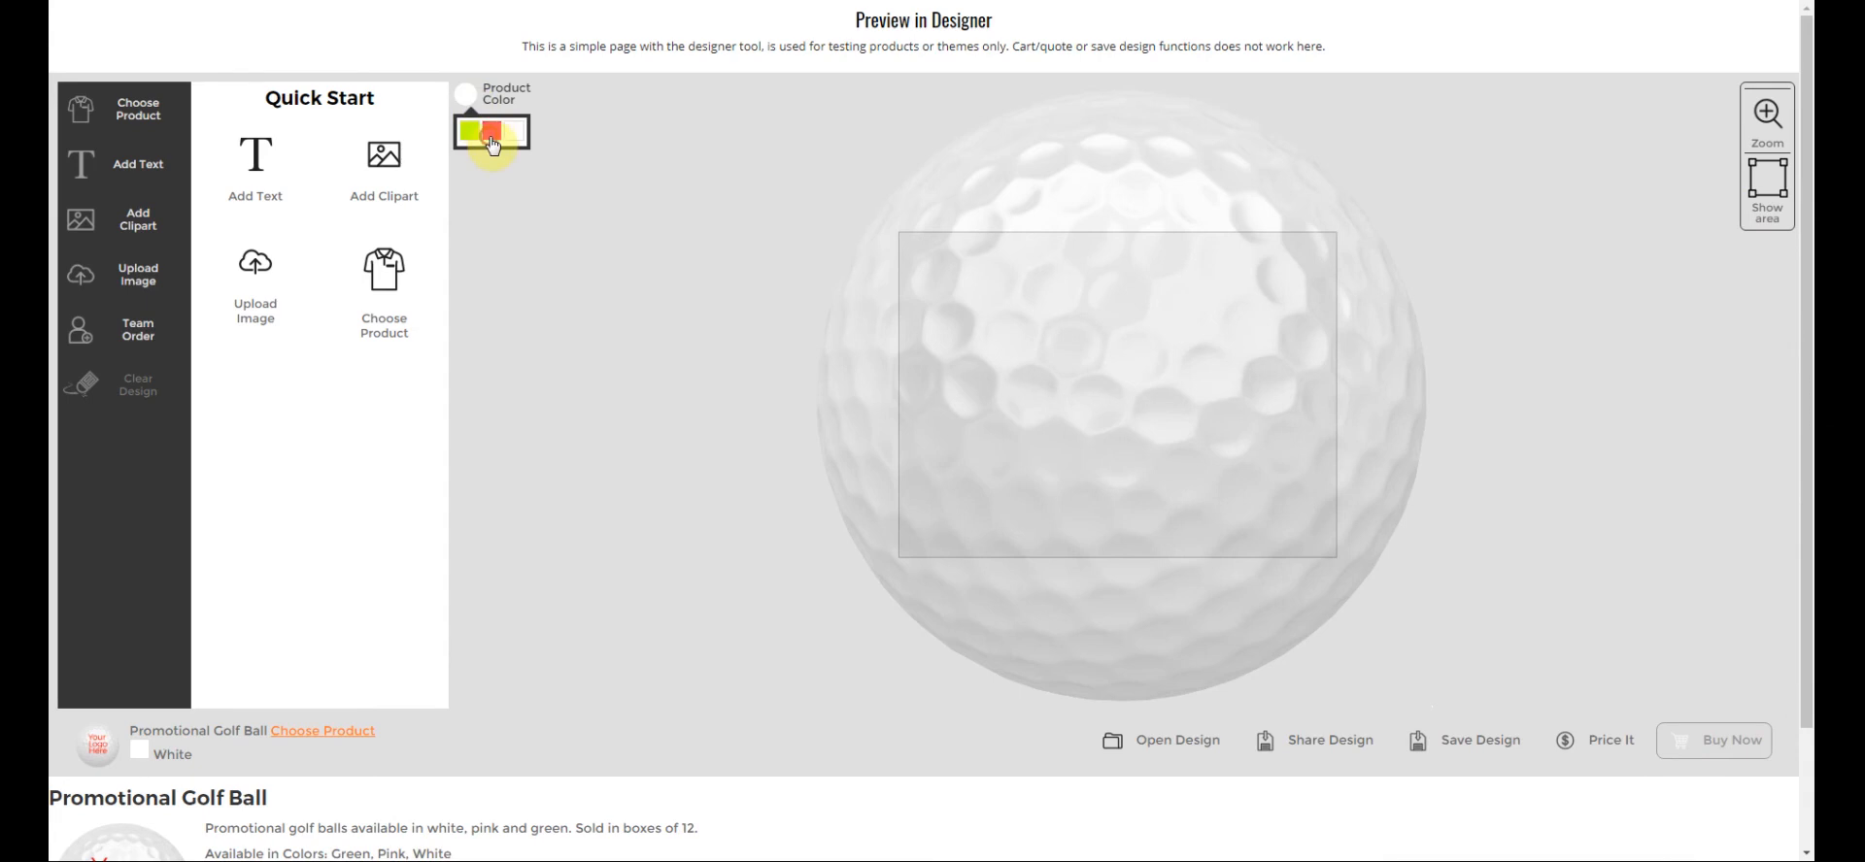
pyautogui.click(485, 130)
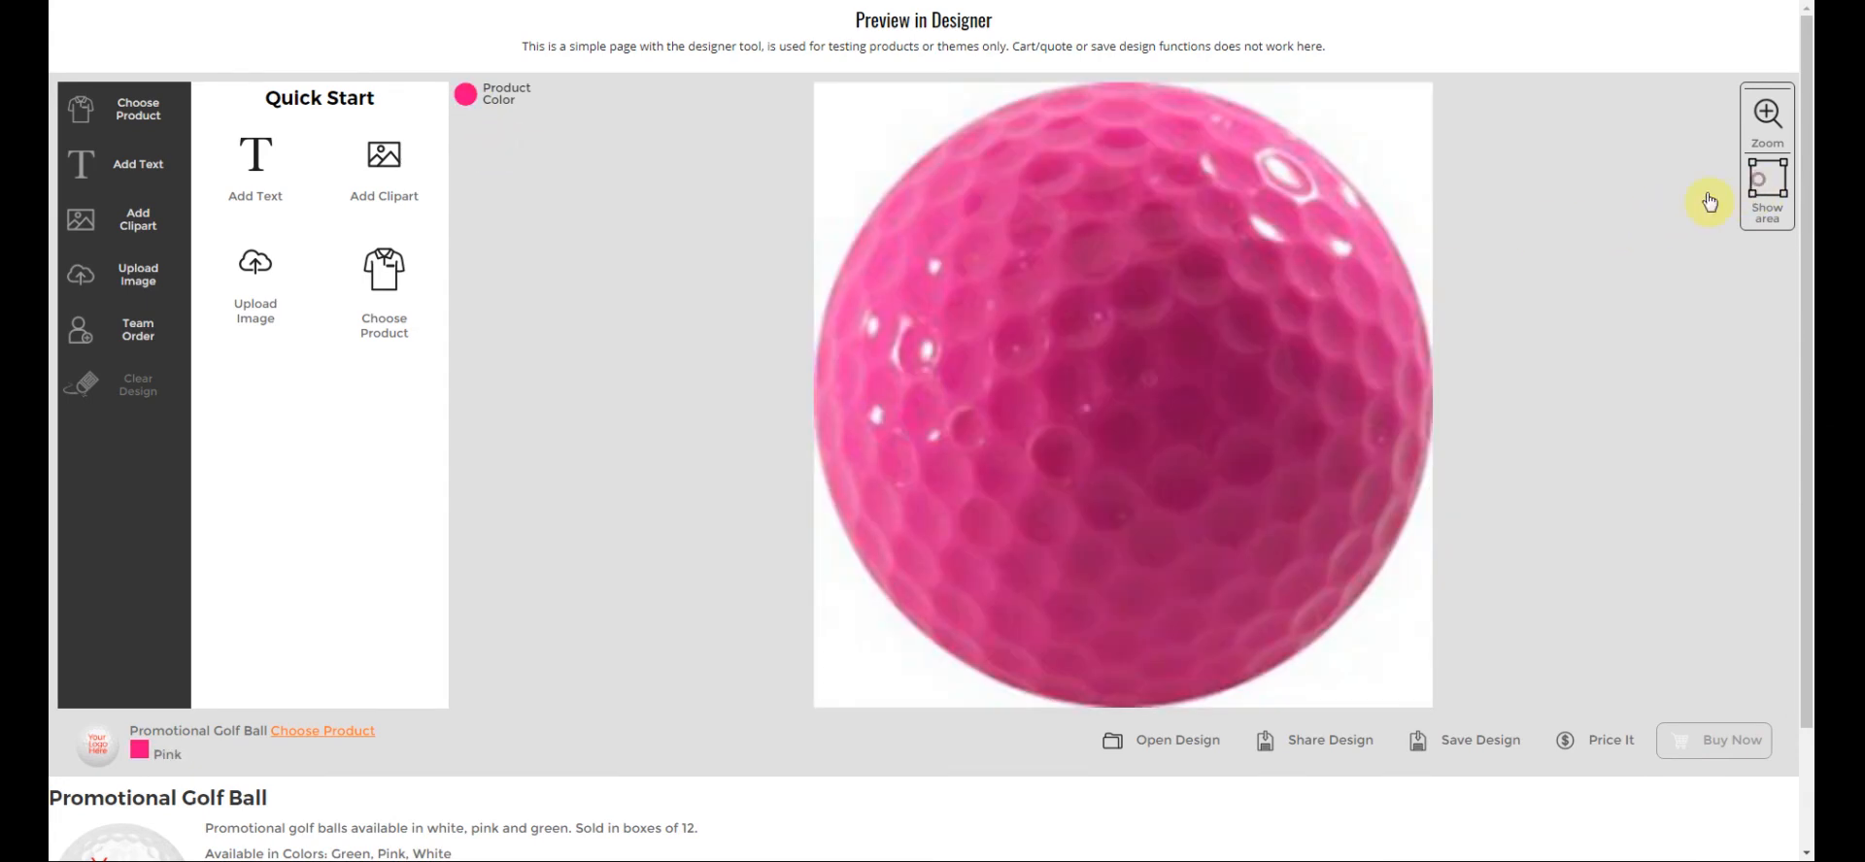
pyautogui.click(1779, 180)
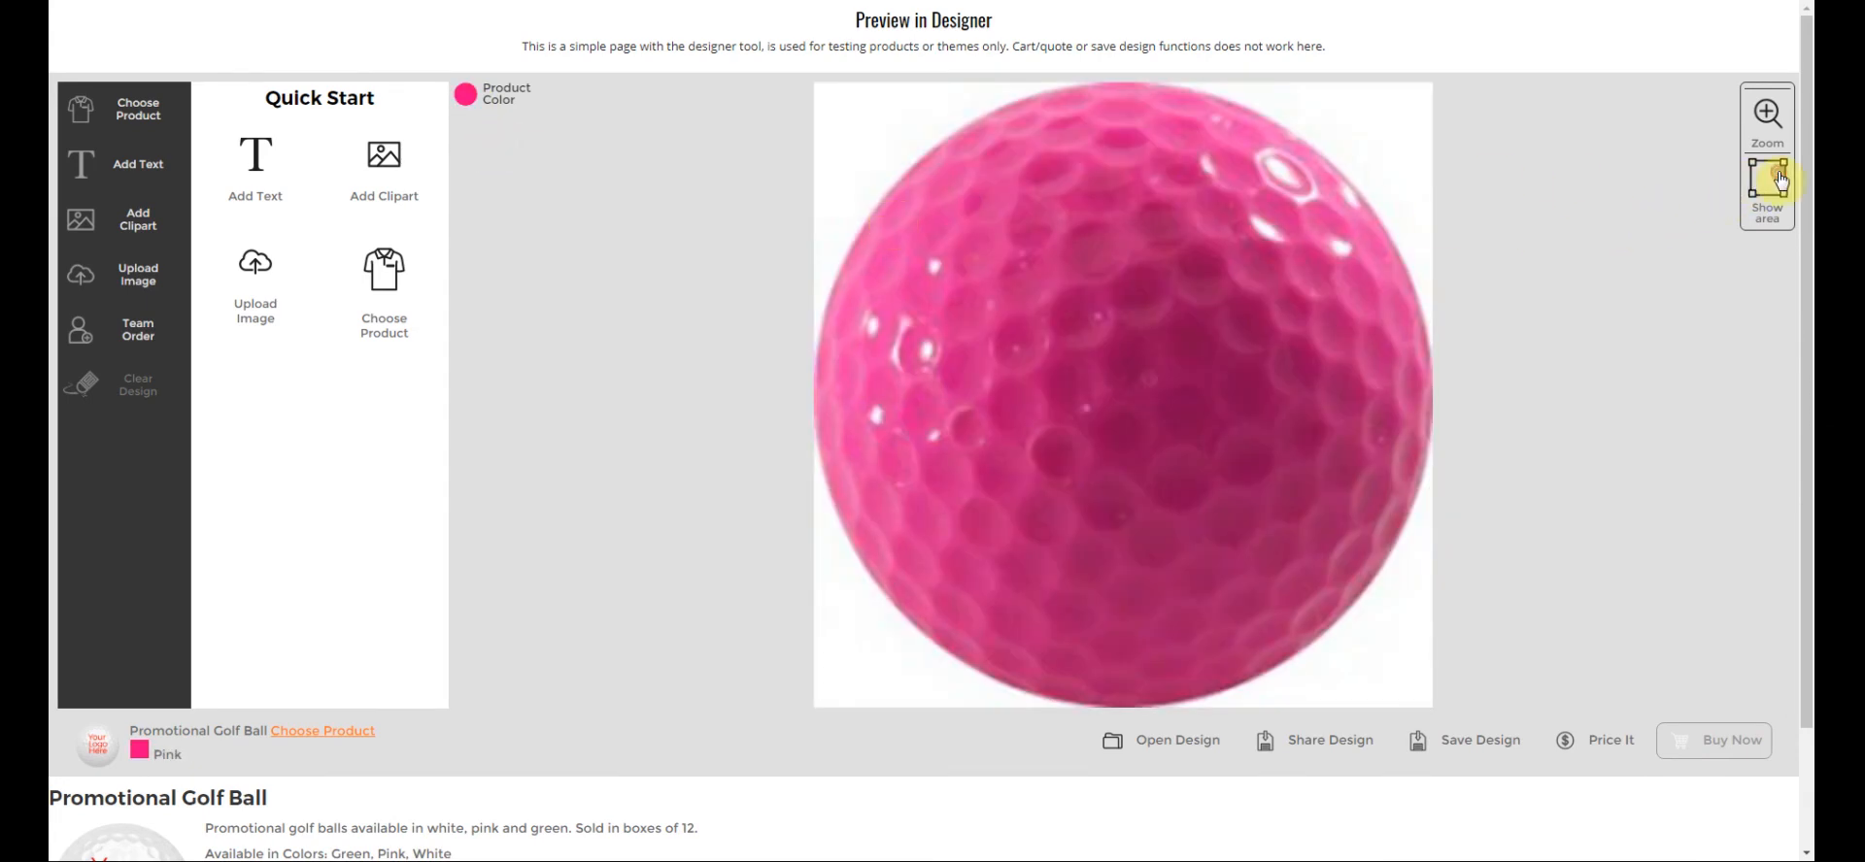
pyautogui.click(467, 97)
pyautogui.click(469, 130)
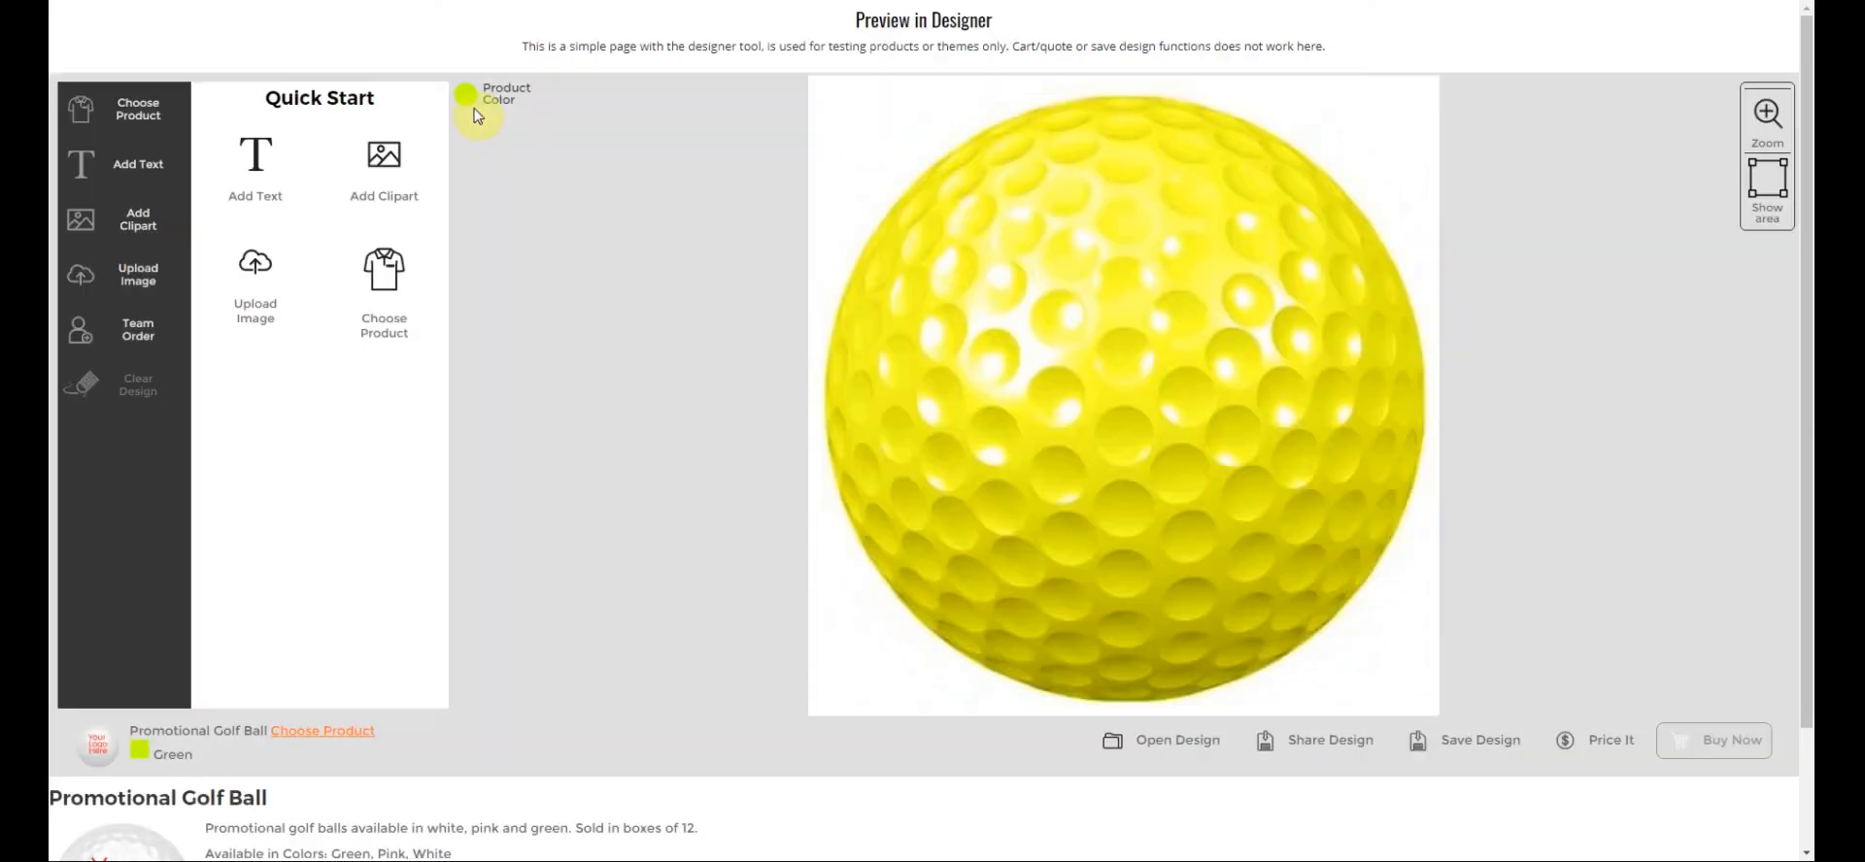
# Step: Show the print area on the green ball and inspect it zoomed in and at normal size
pyautogui.click(1779, 150)
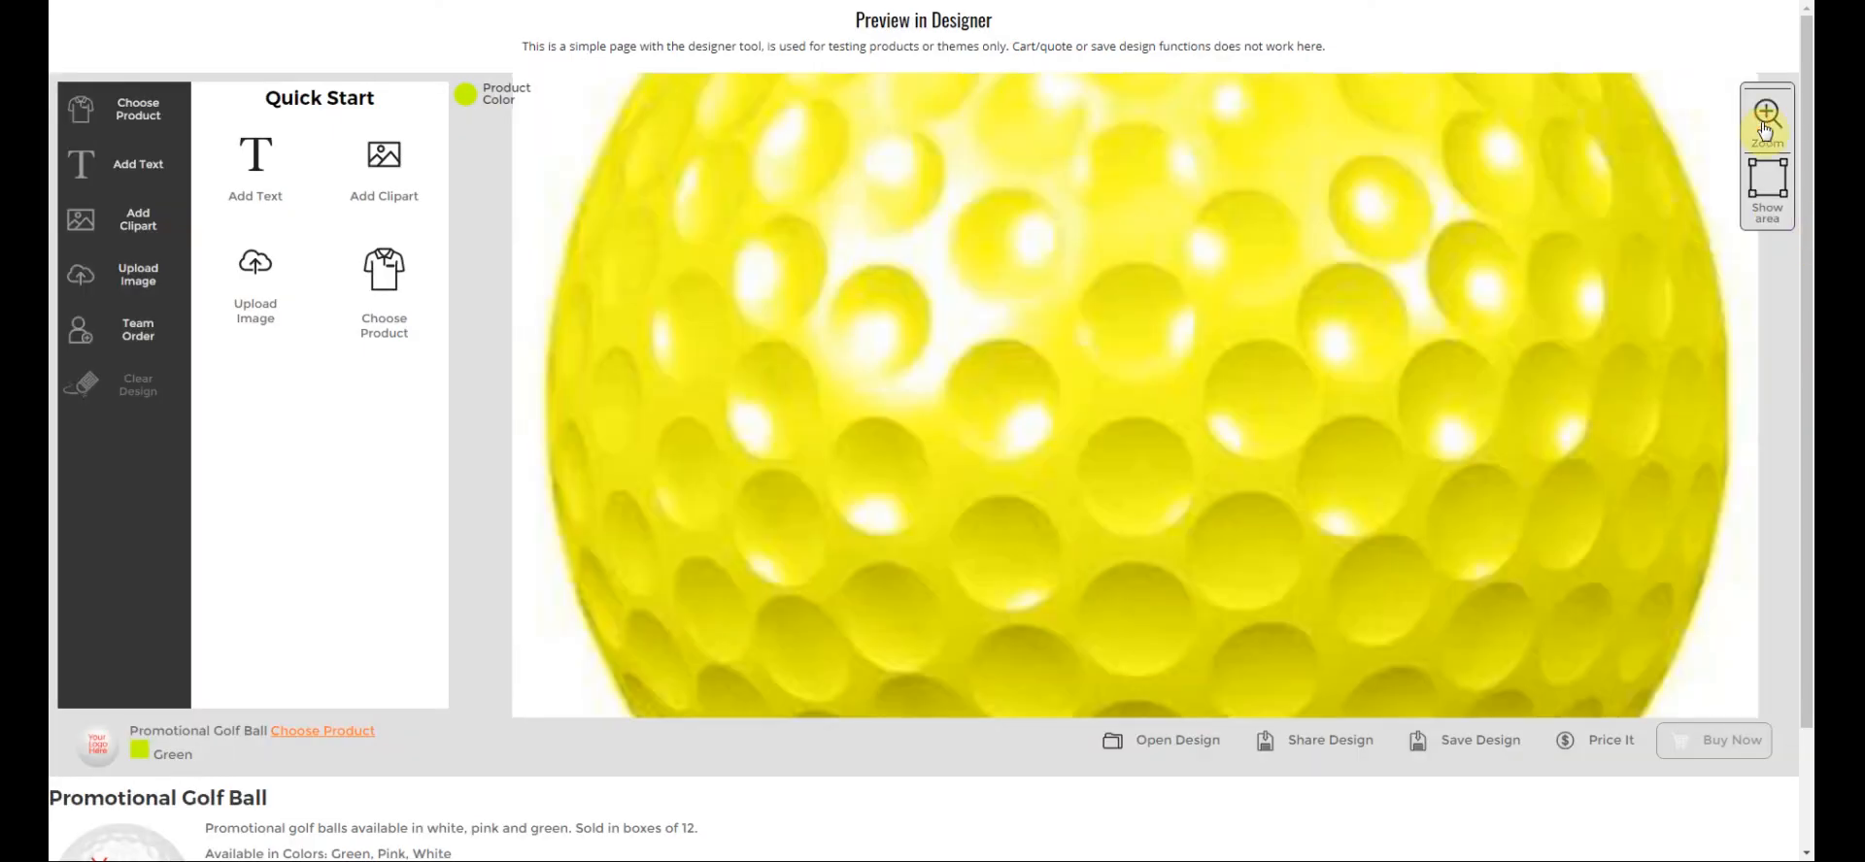
pyautogui.click(1775, 188)
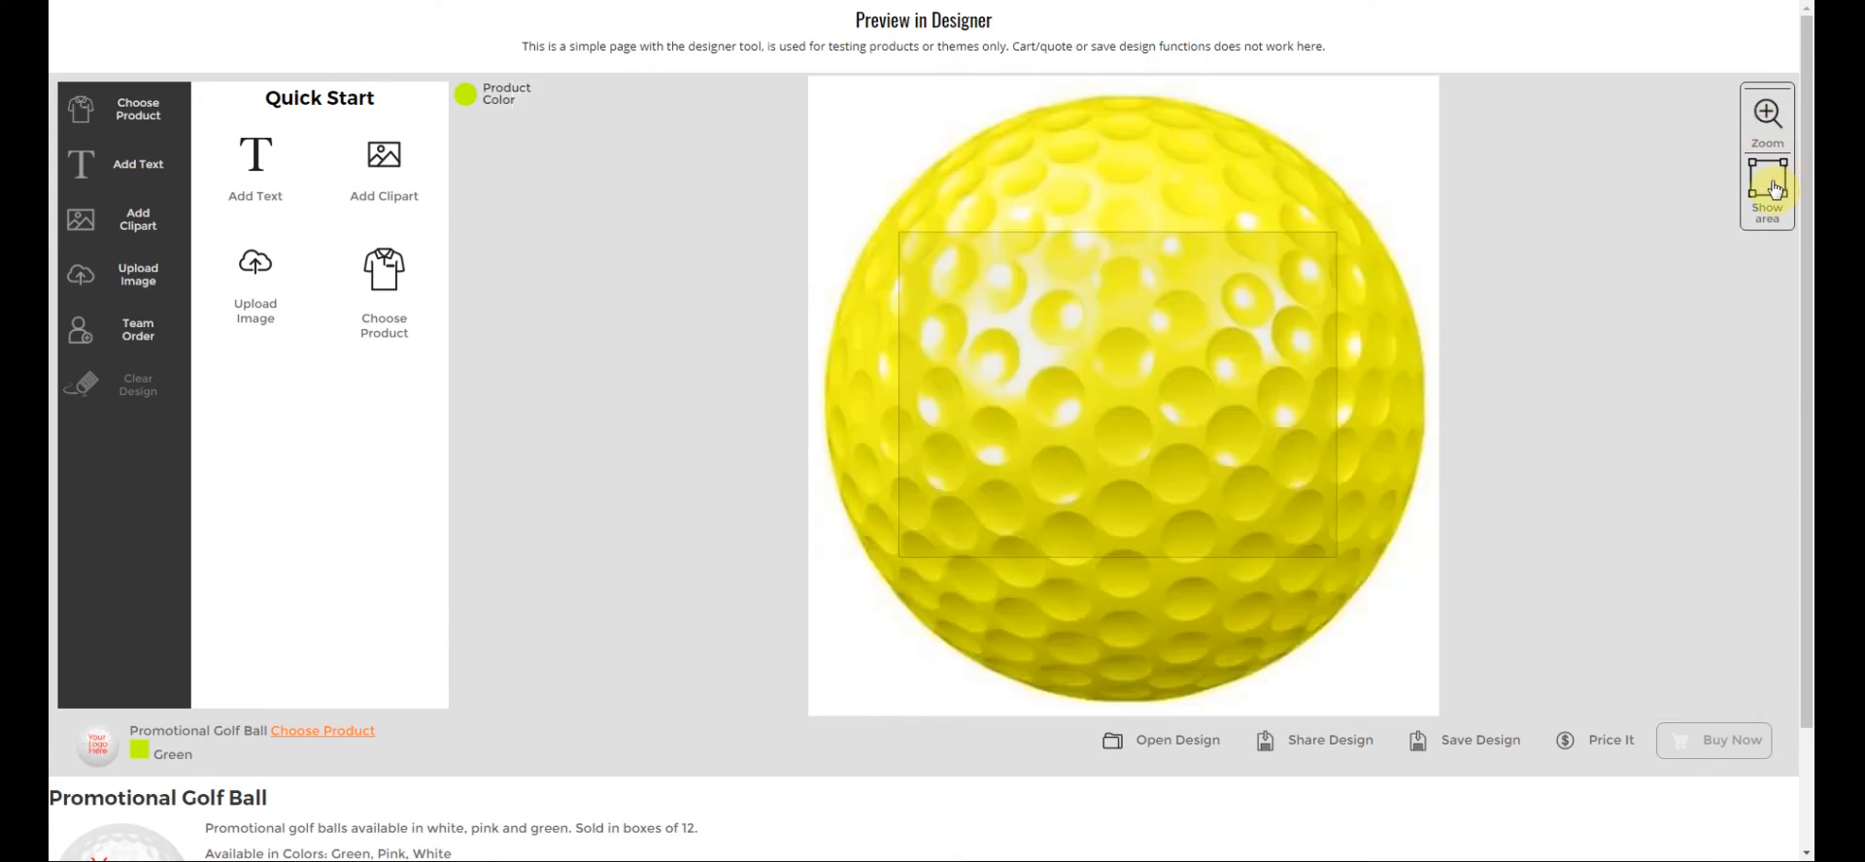
pyautogui.click(1765, 113)
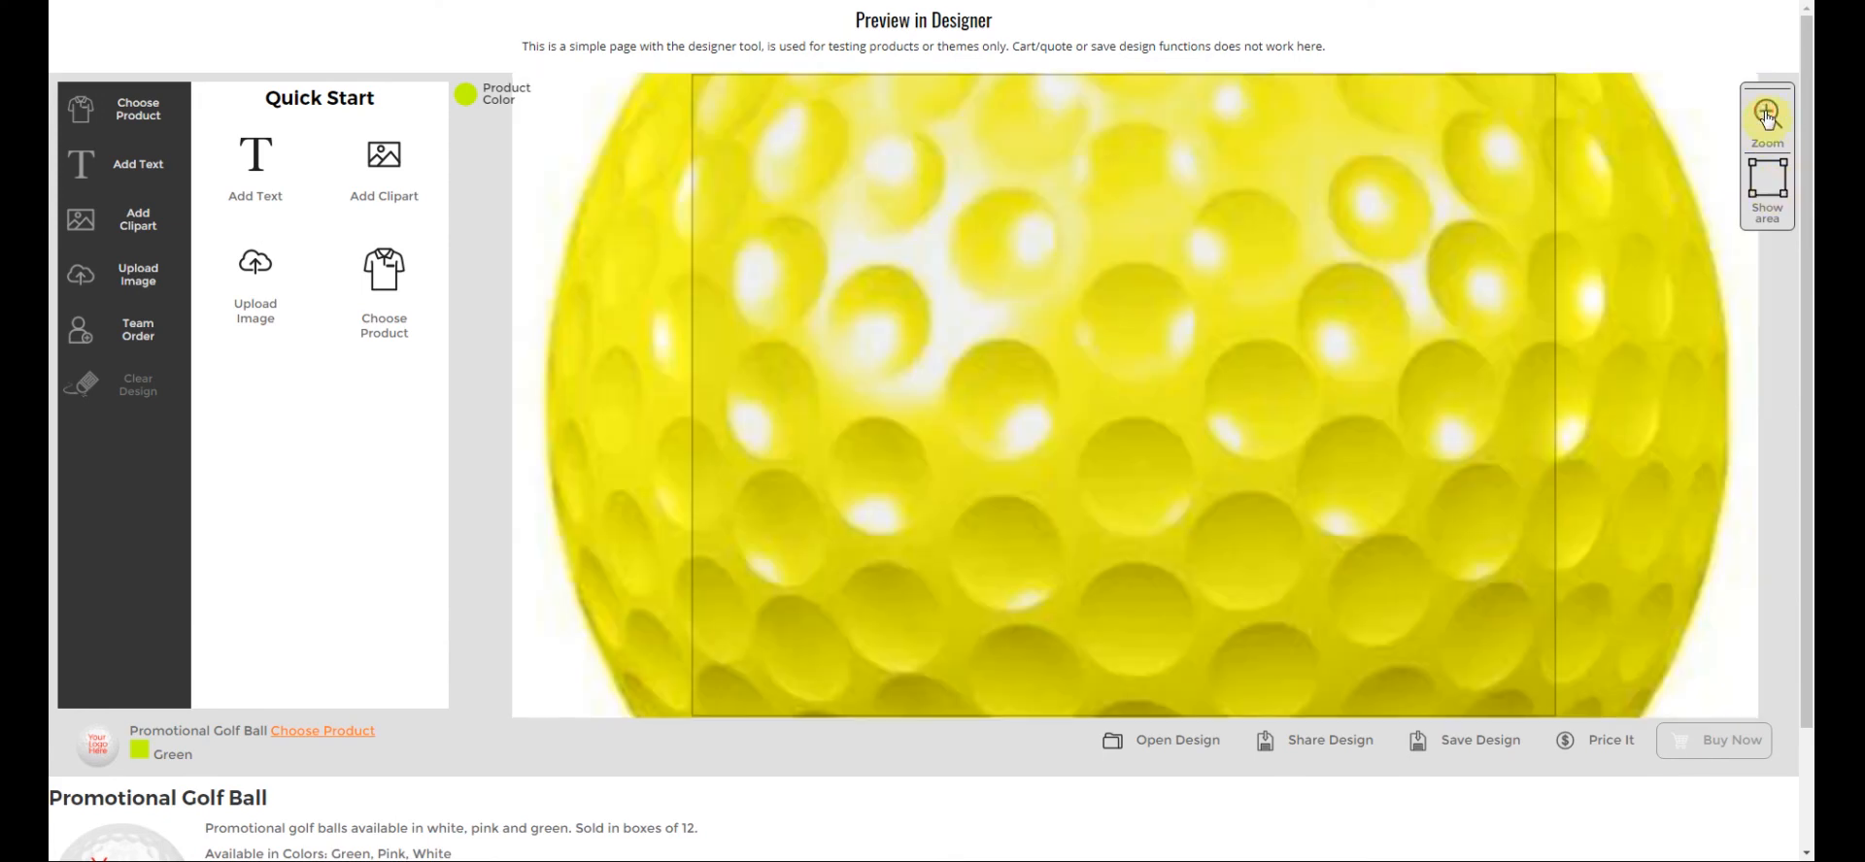
pyautogui.click(1766, 115)
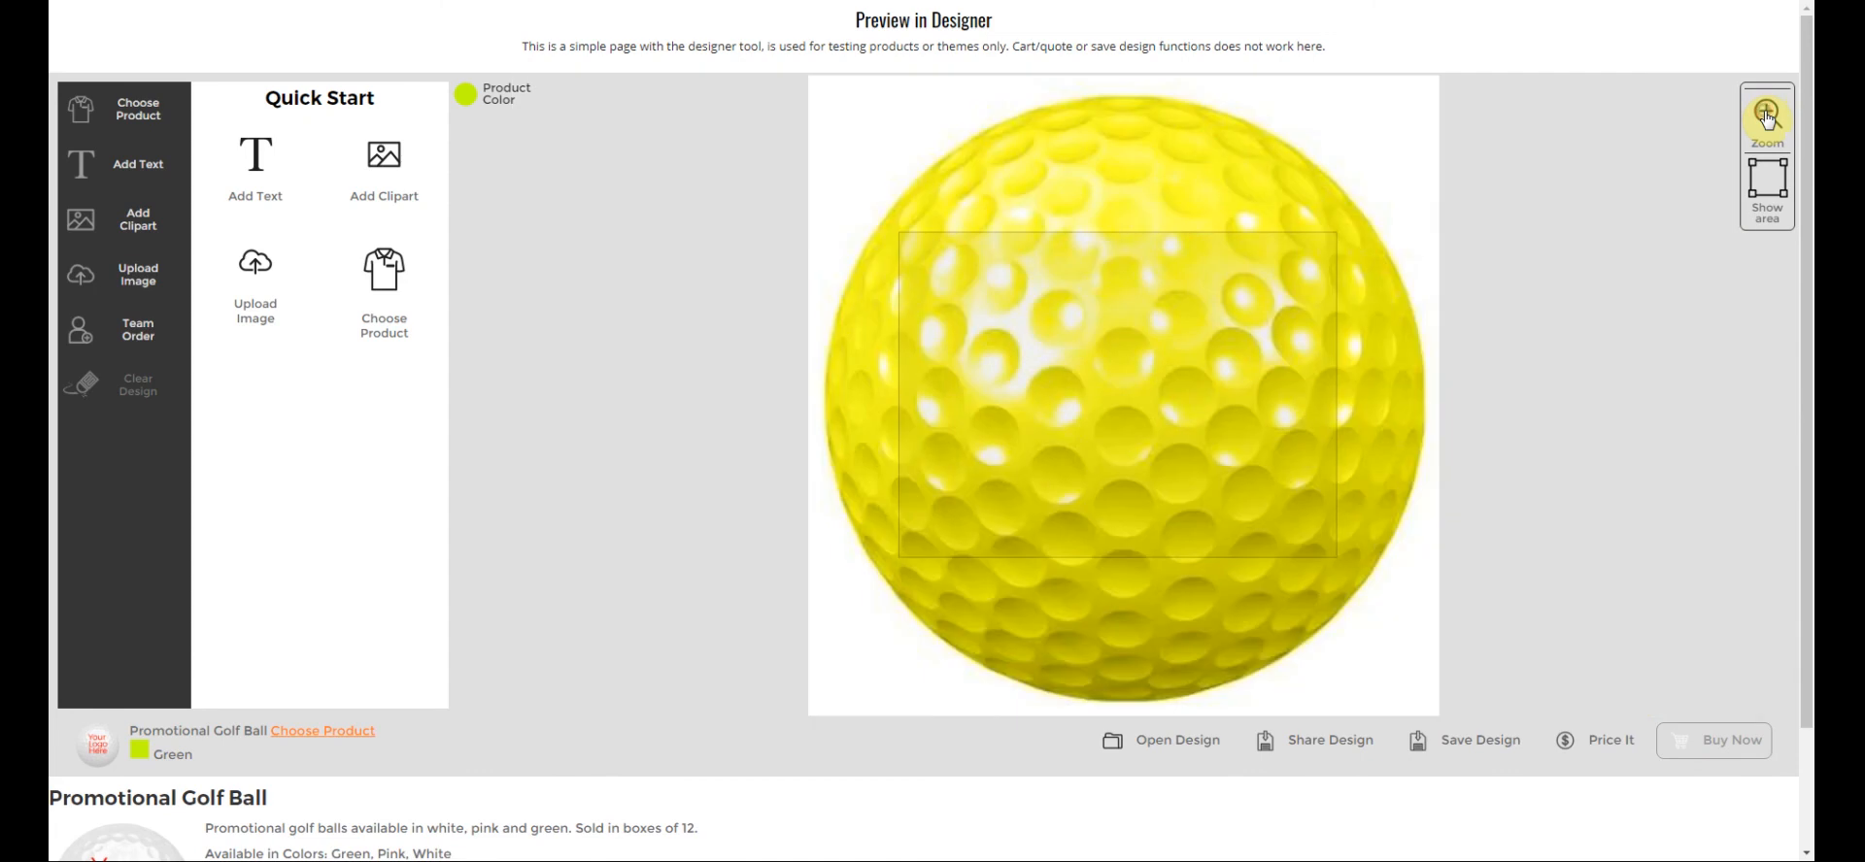
pyautogui.click(1766, 180)
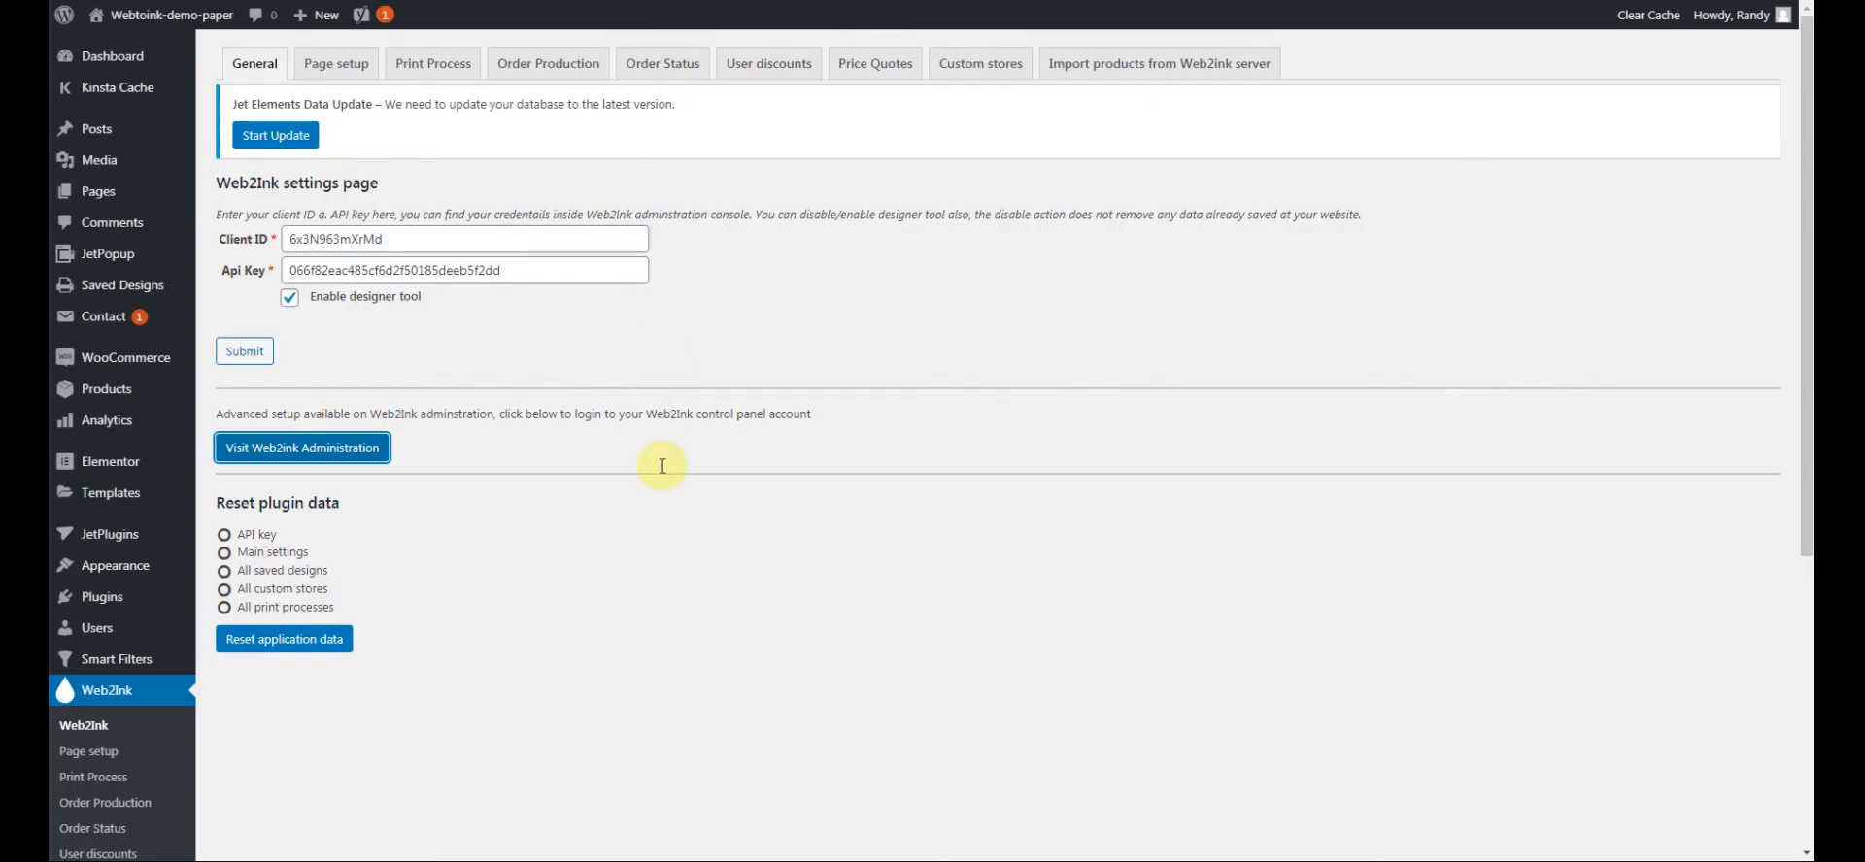
# Step: Switch to the Web2Ink plugin settings in WordPress, open the product import page and reload its data
pyautogui.scroll(-2, 544, 597)
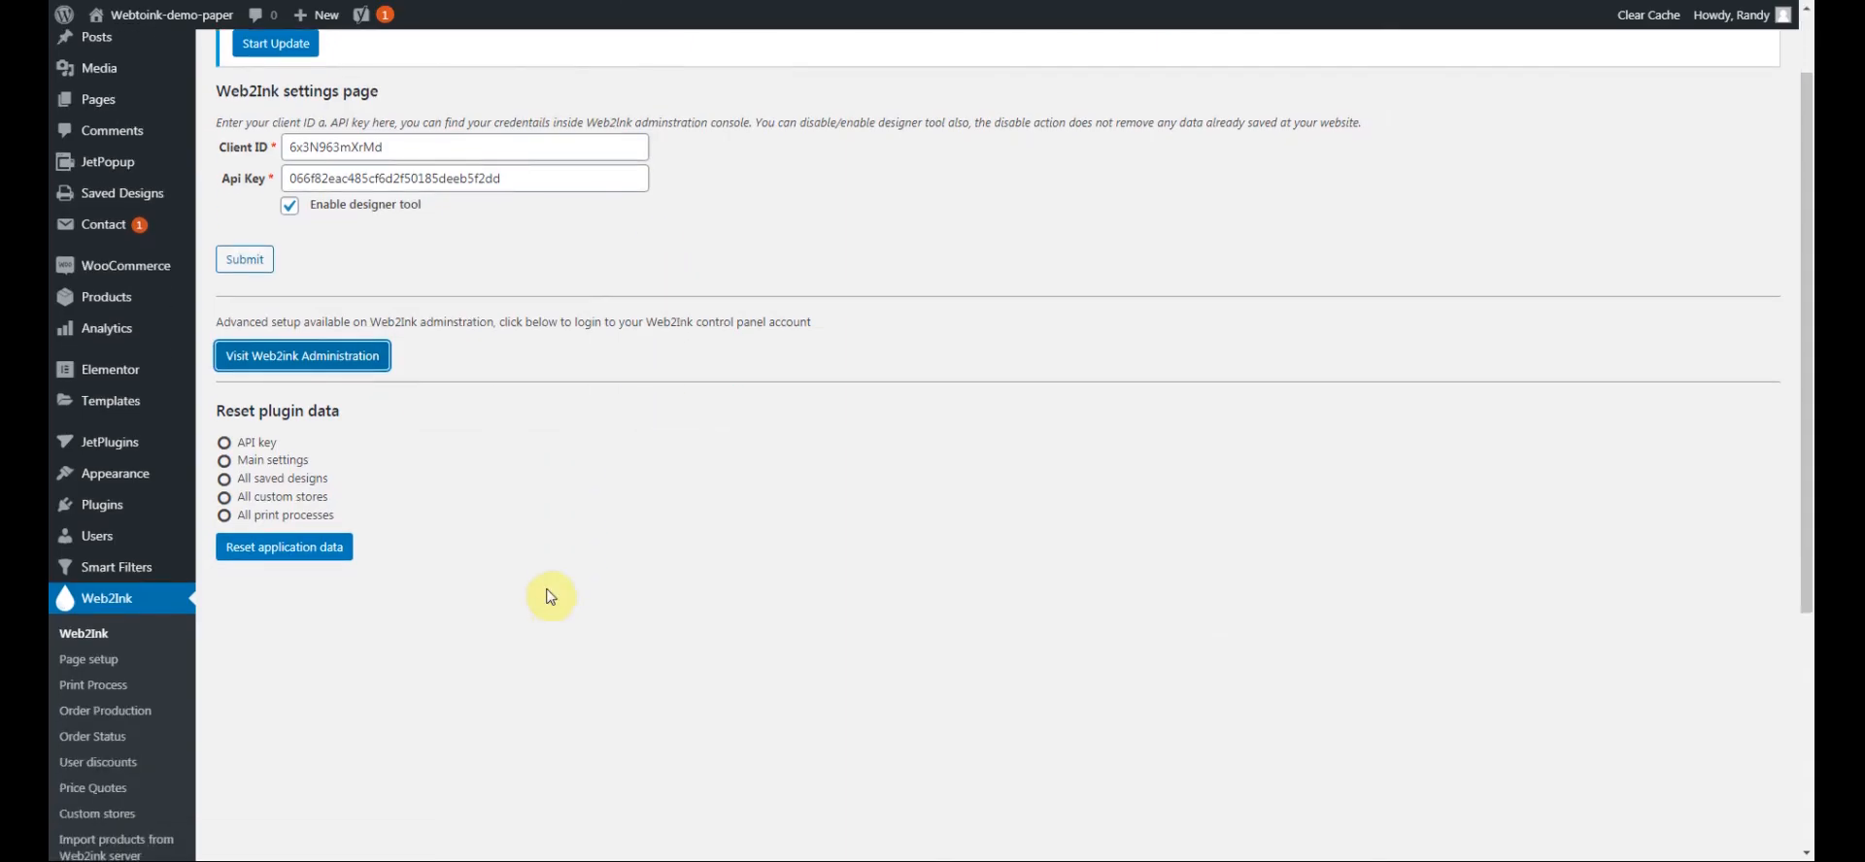
pyautogui.scroll(2, 549, 588)
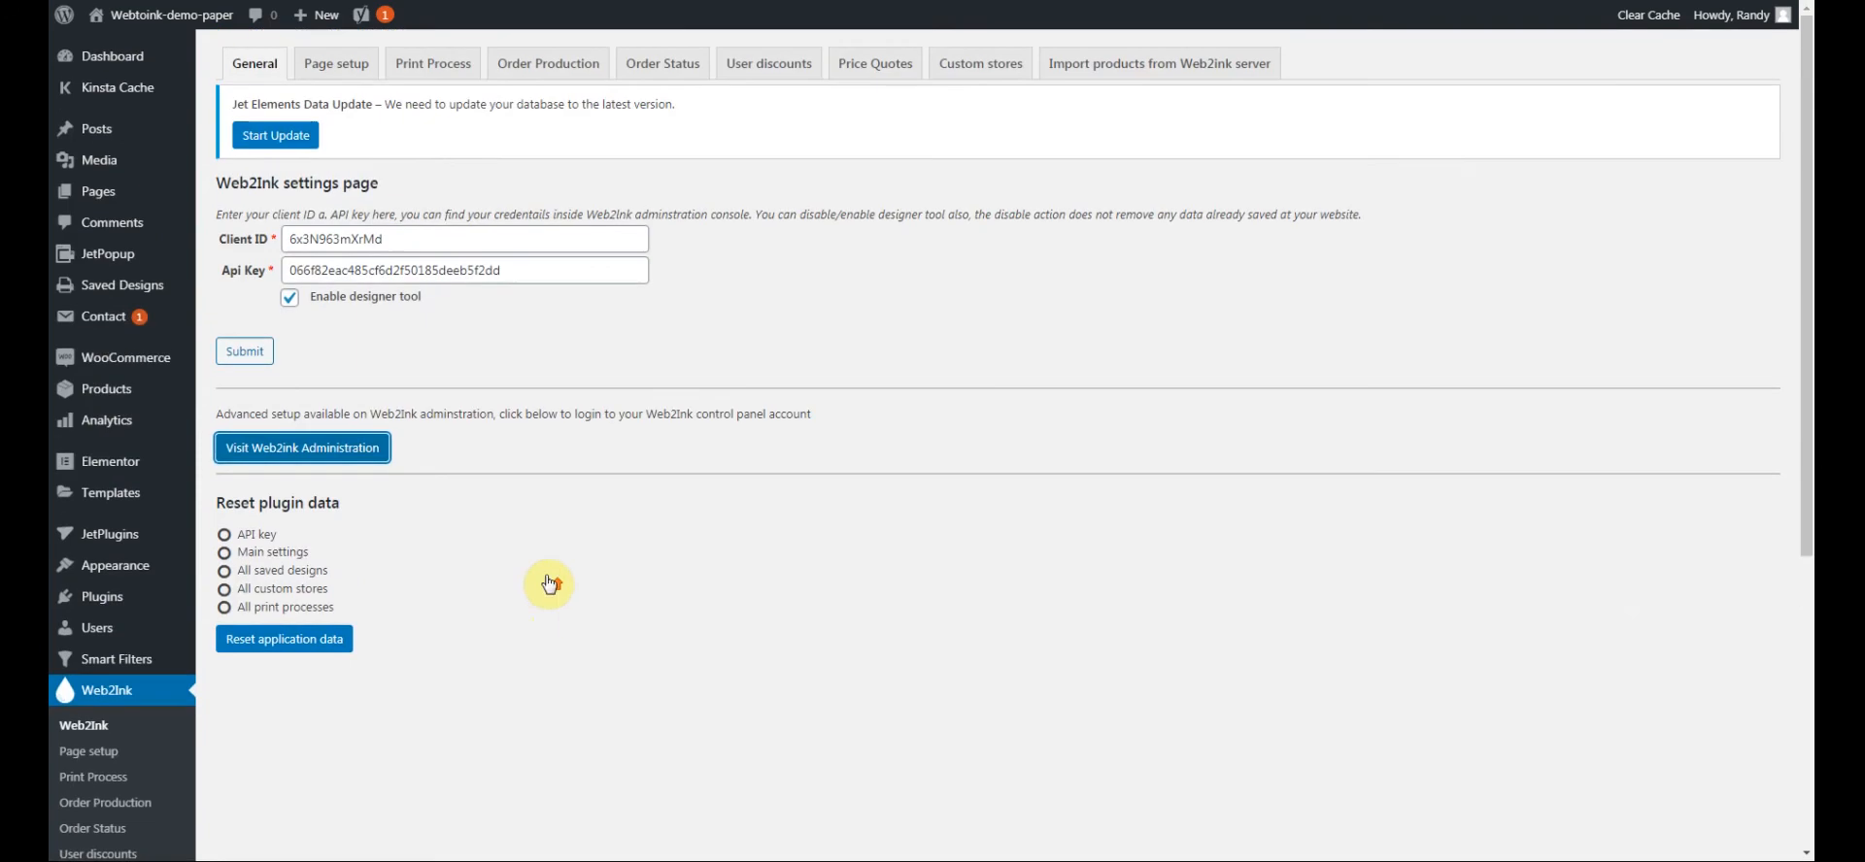
pyautogui.click(1110, 66)
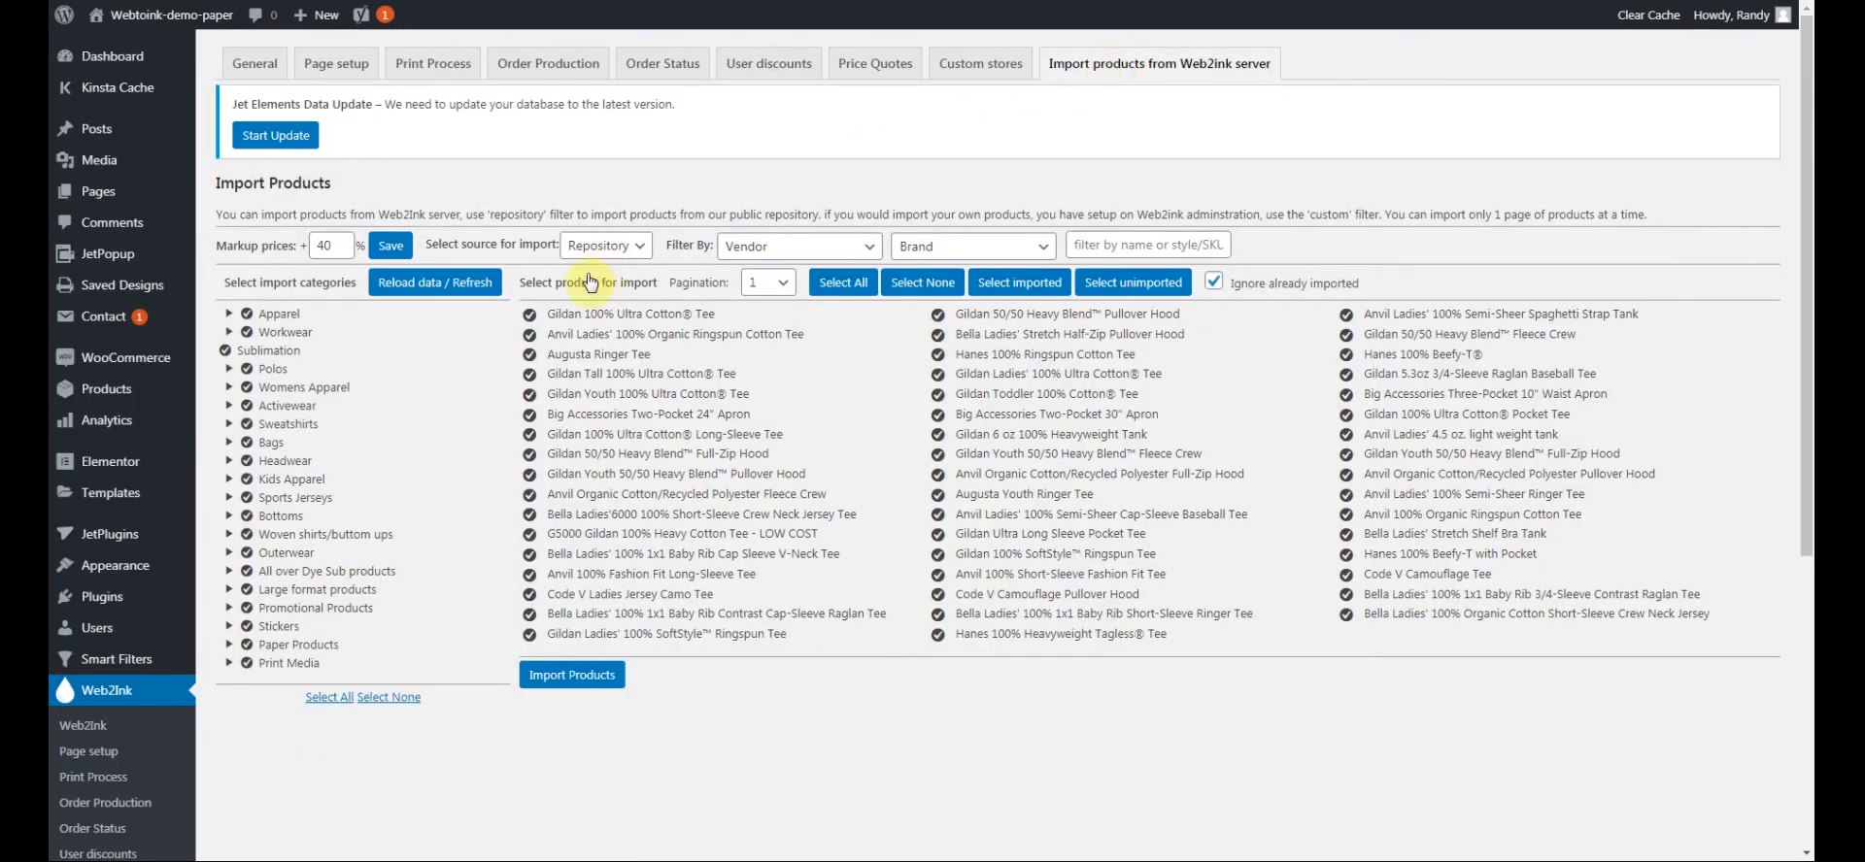
pyautogui.click(419, 283)
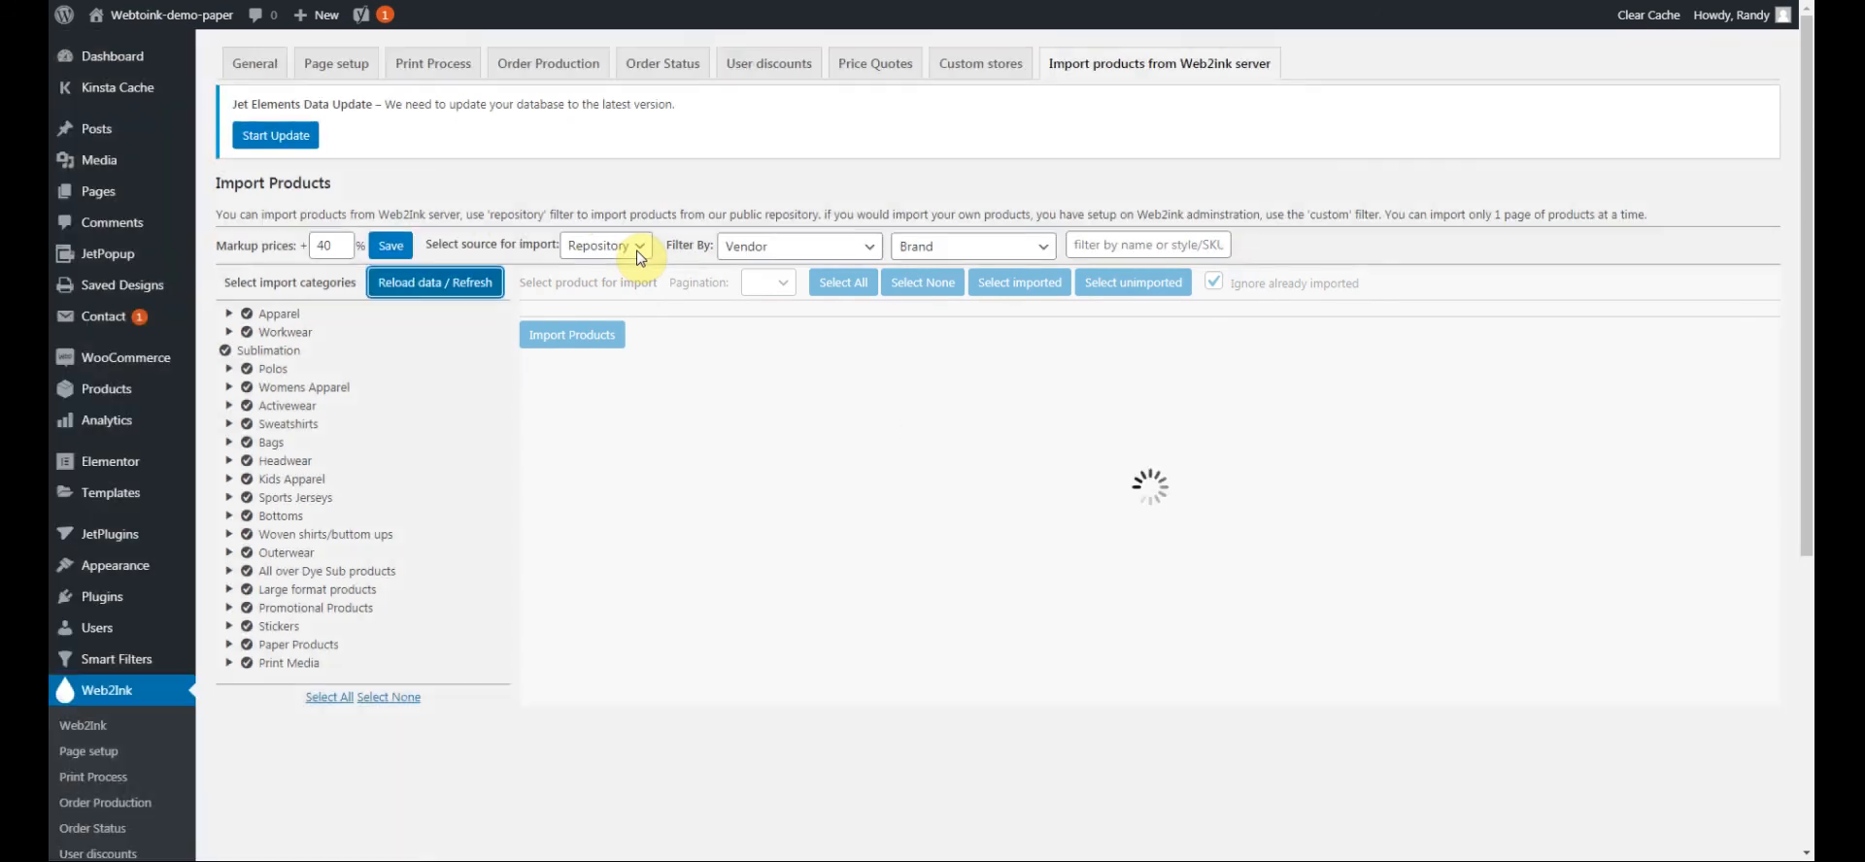
# Step: Set the import source to Custom, import the Promotional Golf Ball product and dismiss the import message
pyautogui.click(640, 255)
pyautogui.click(607, 278)
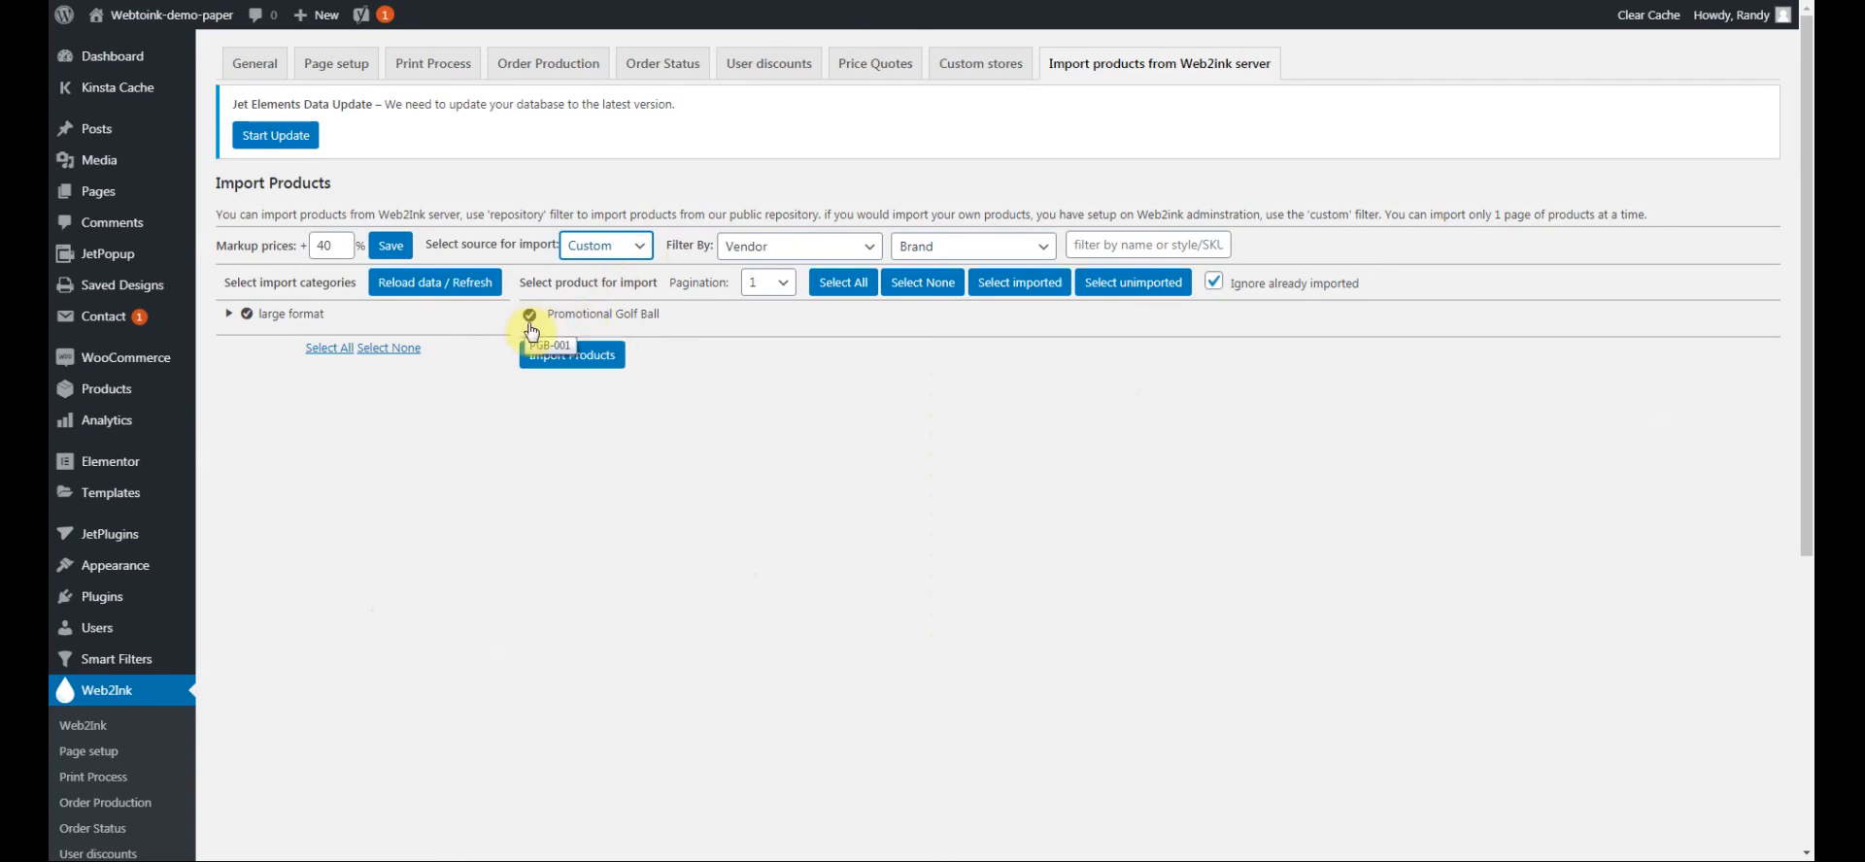
pyautogui.click(571, 357)
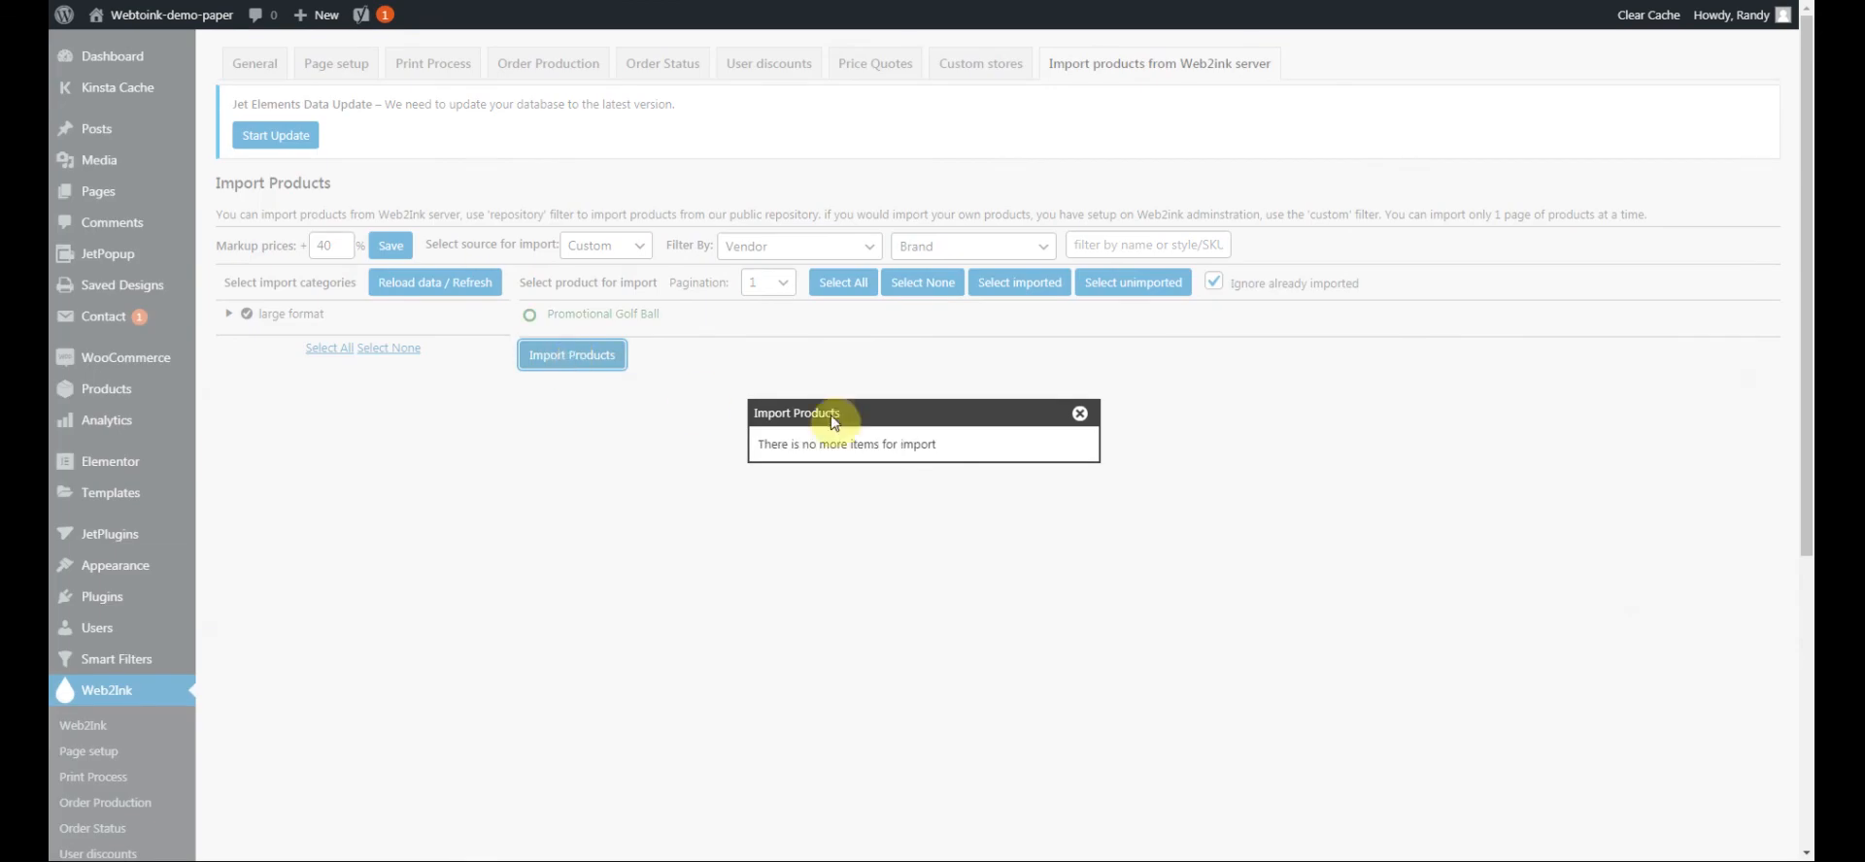
pyautogui.click(1079, 413)
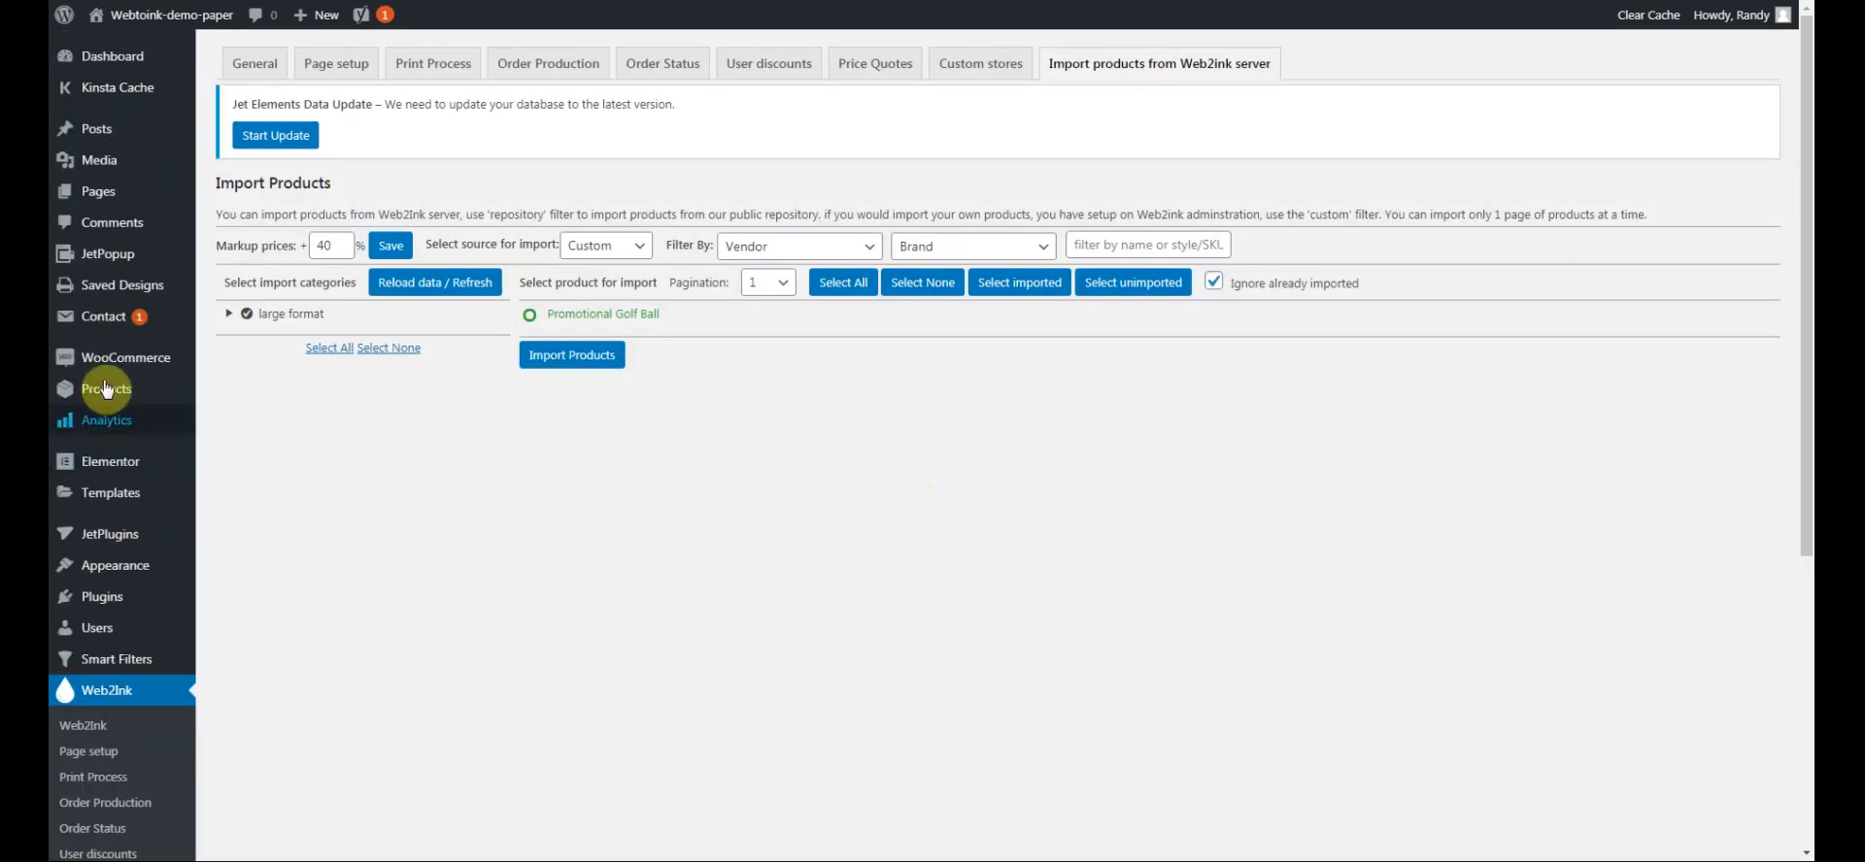
# Step: Open the imported Promotional Golf Ball for editing in the store's products and enable the "product price only" print process
pyautogui.click(89, 390)
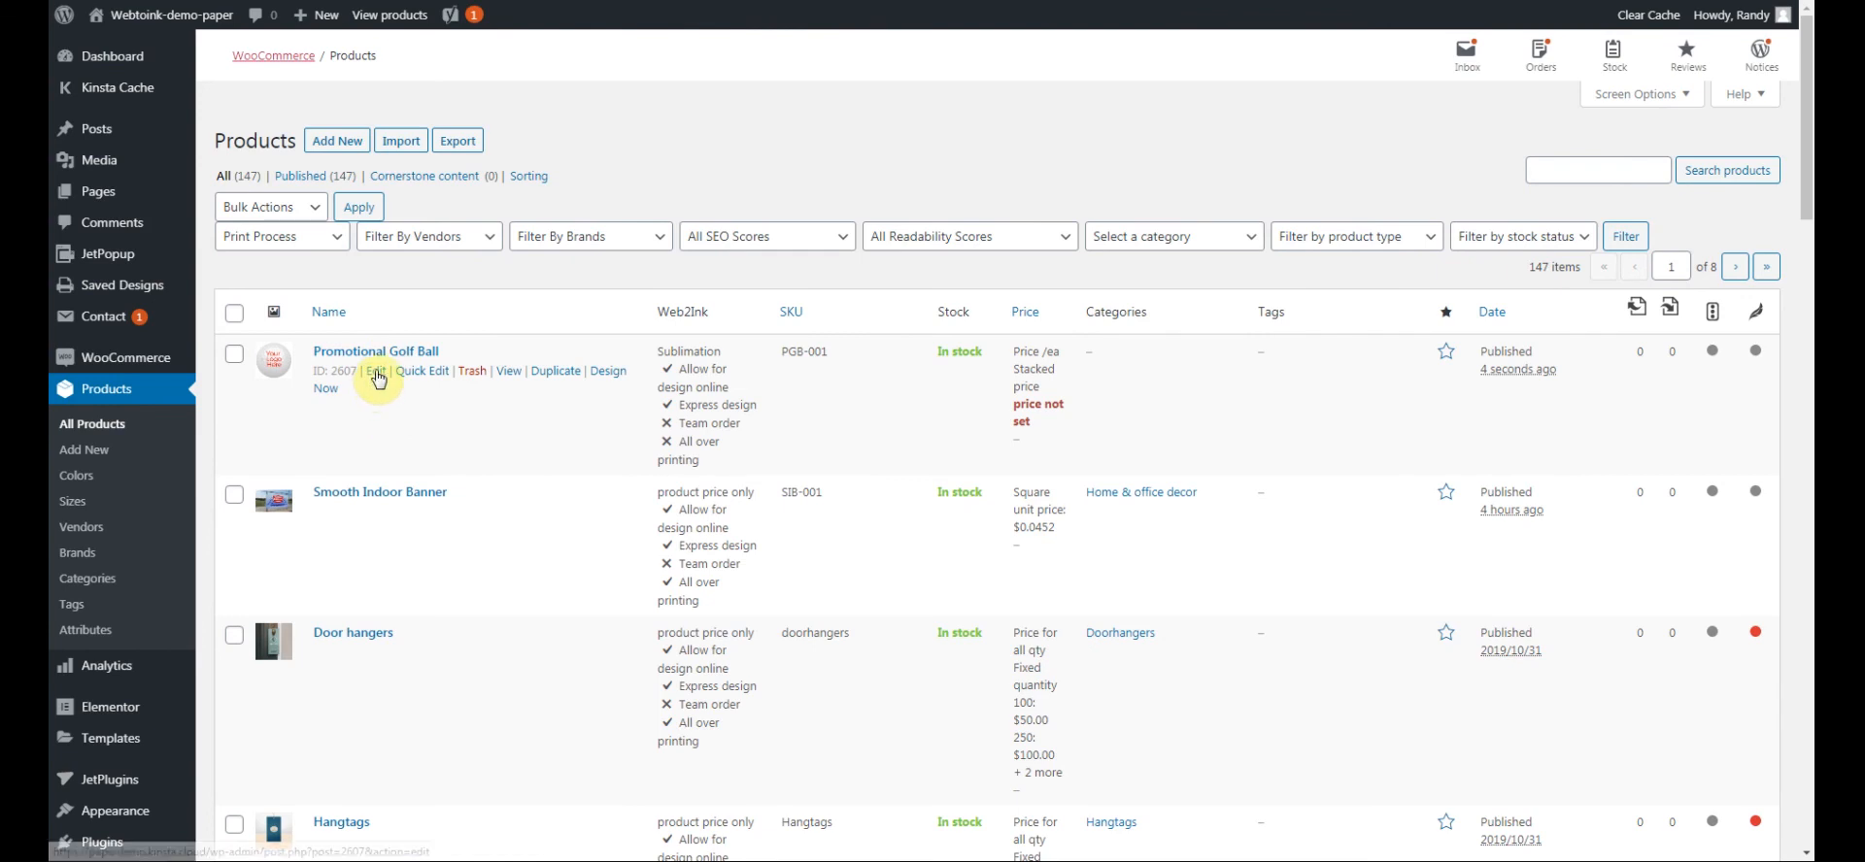
pyautogui.click(376, 372)
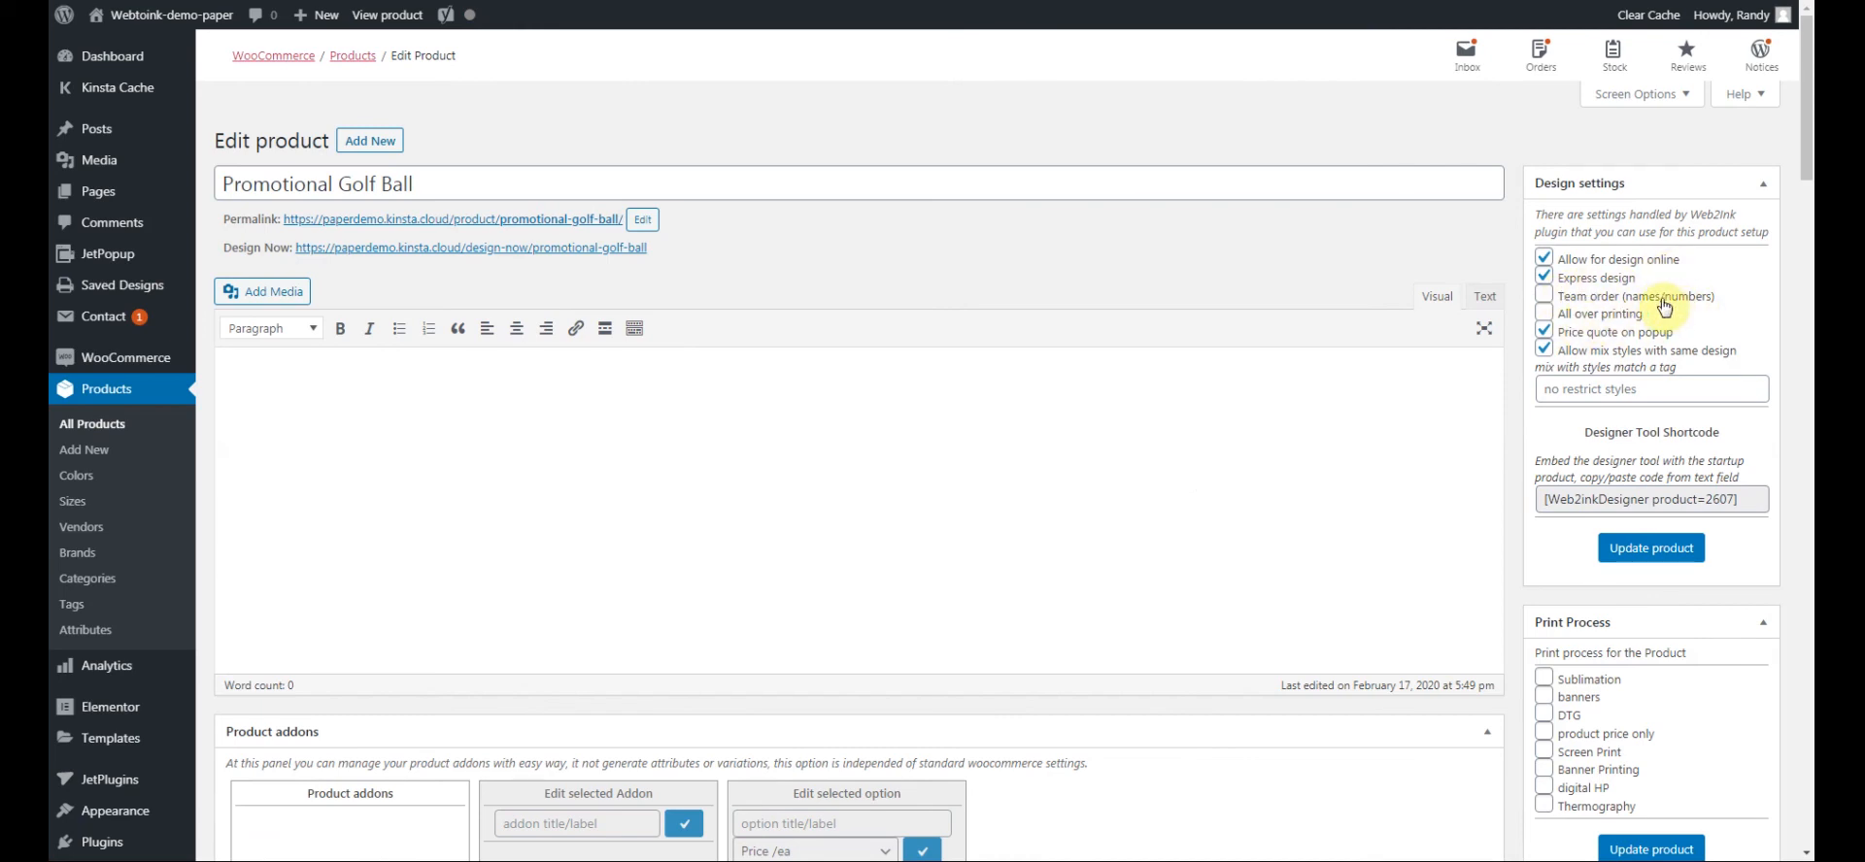
pyautogui.scroll(-4, 1515, 398)
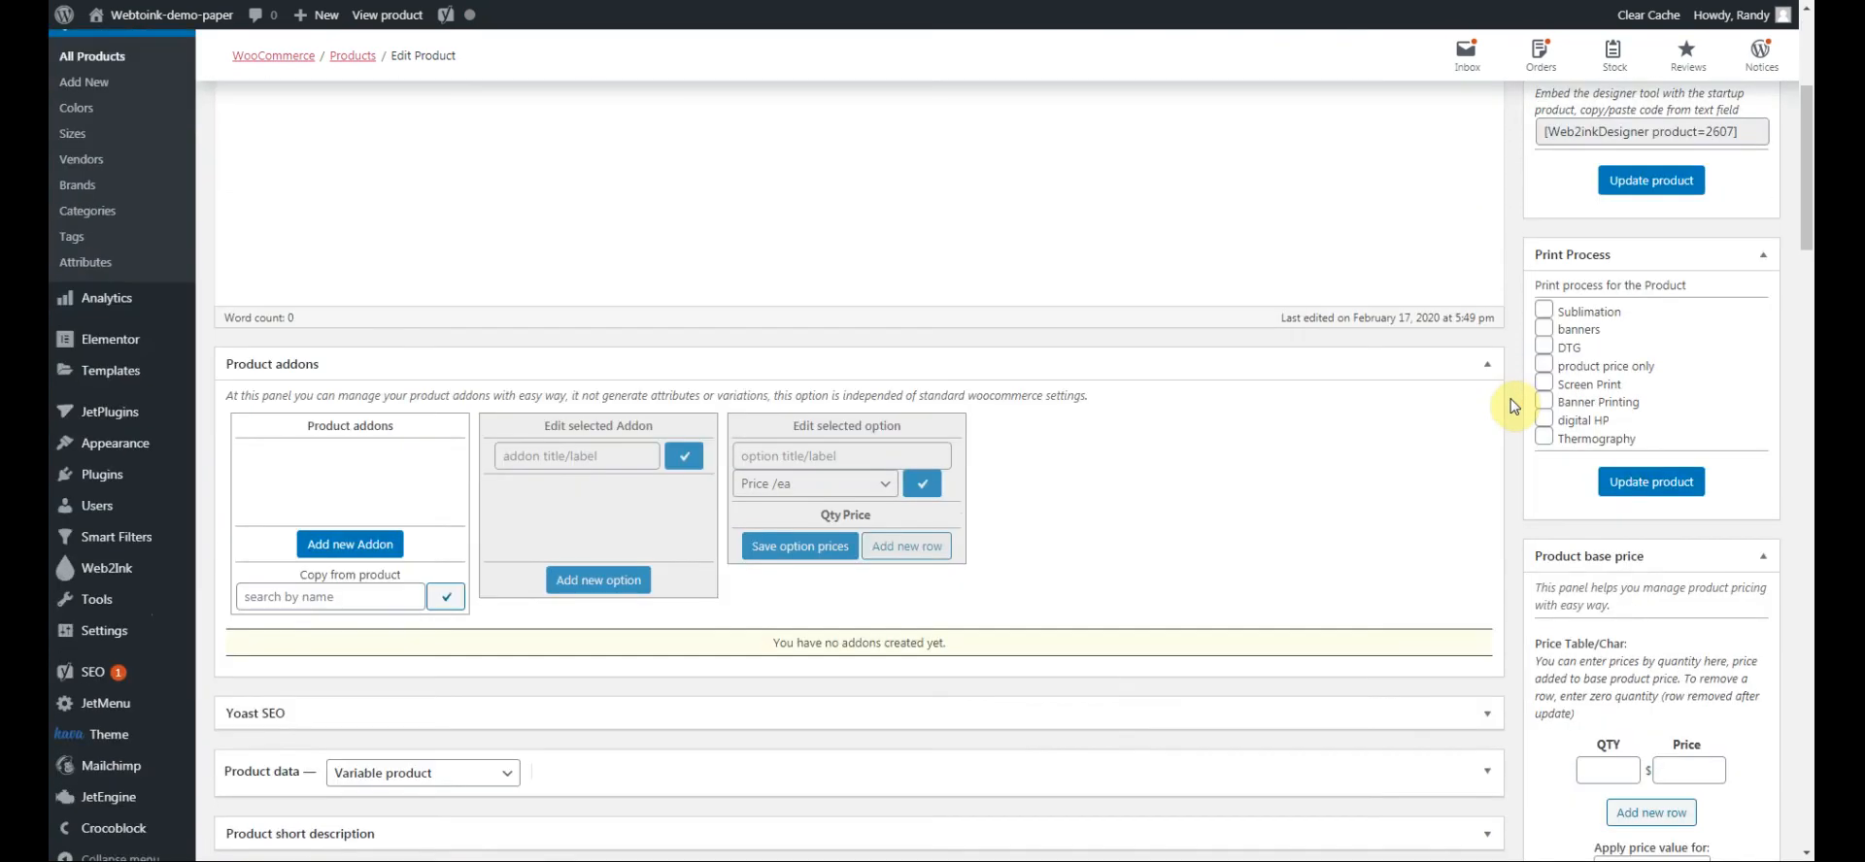
pyautogui.click(1544, 366)
# Step: Enter a base price row with quantity 24 and price $120 for the product
pyautogui.scroll(-5, 1515, 389)
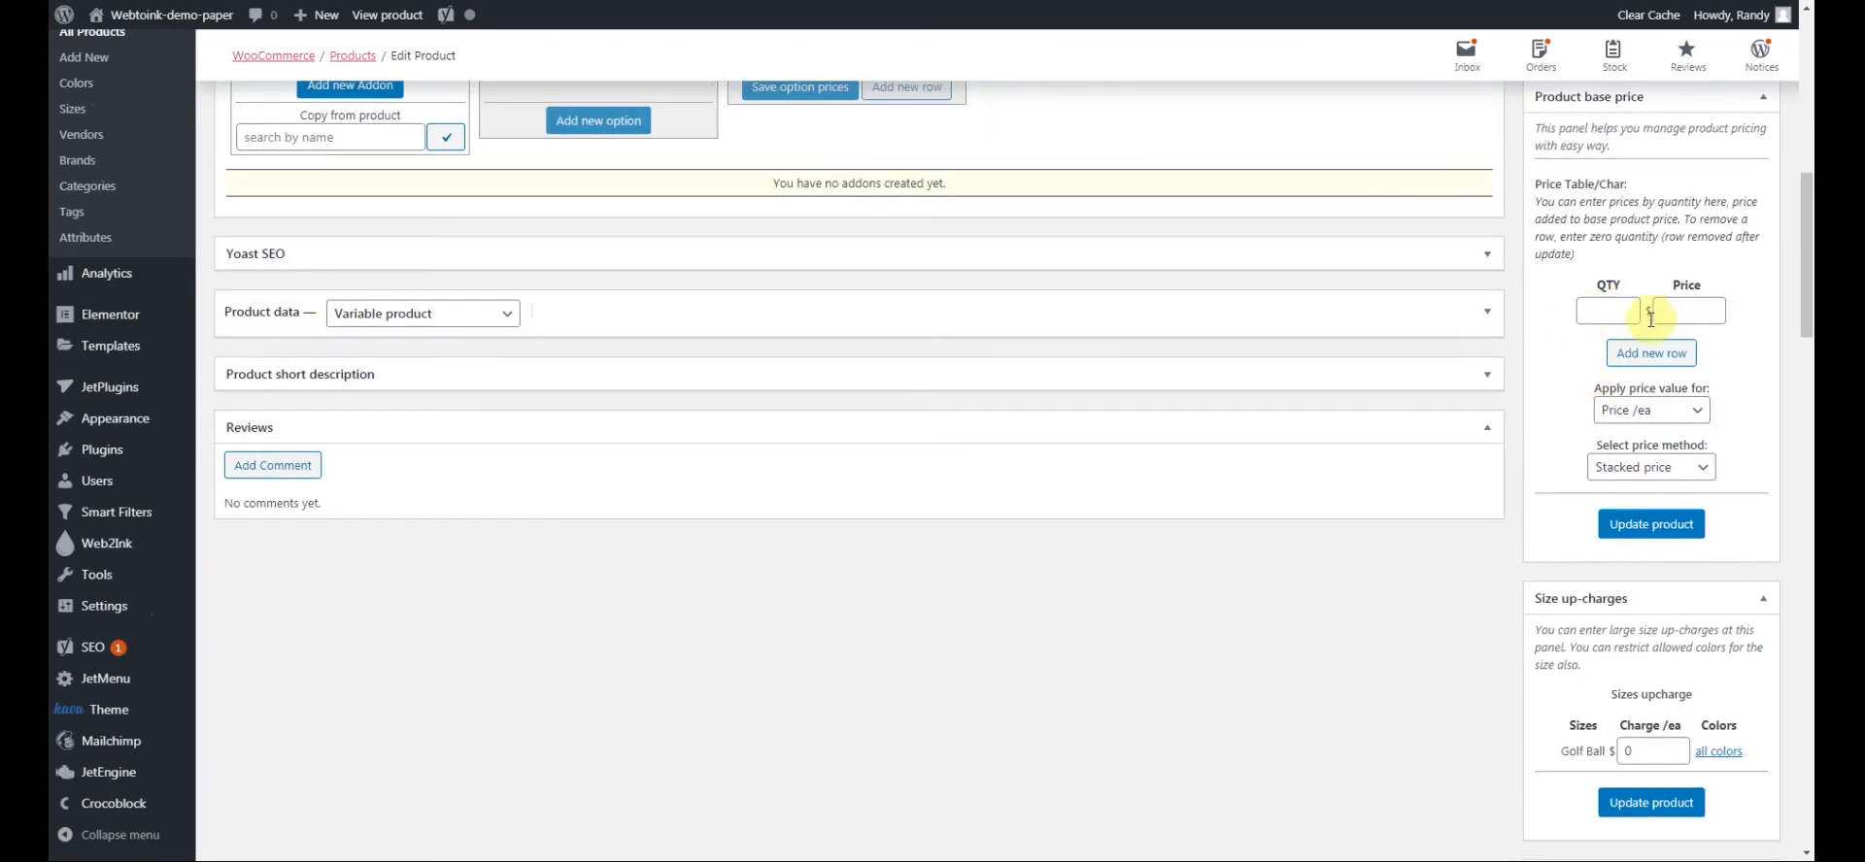
pyautogui.click(1589, 313)
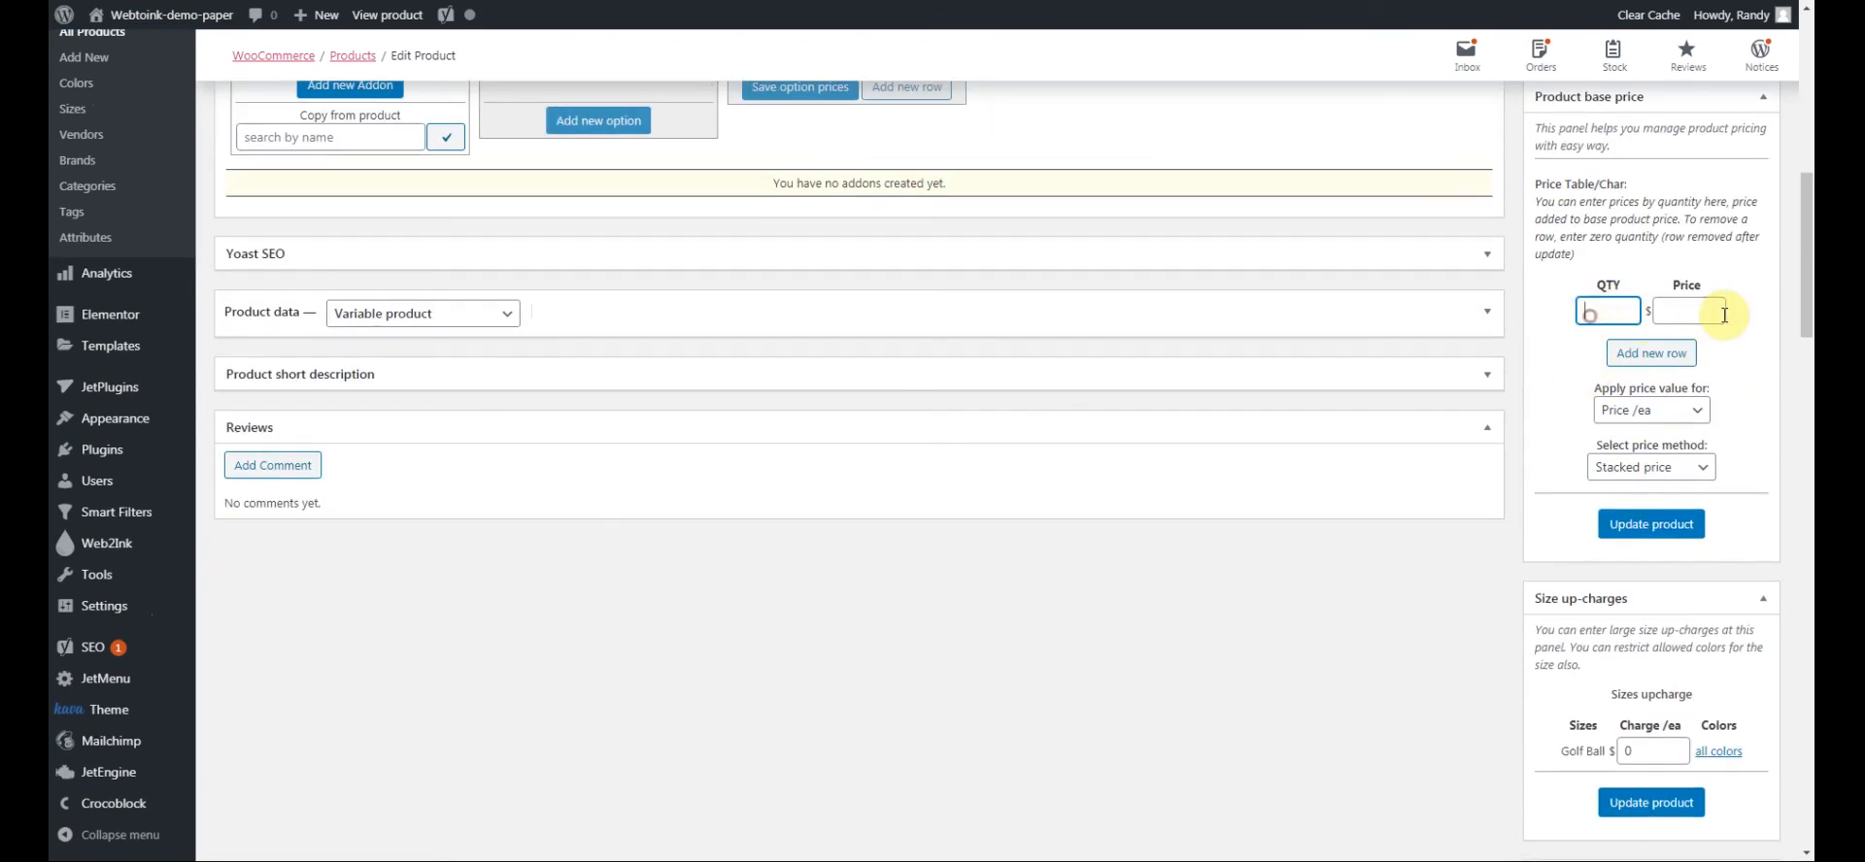
pyautogui.write('24')
pyautogui.click(1688, 312)
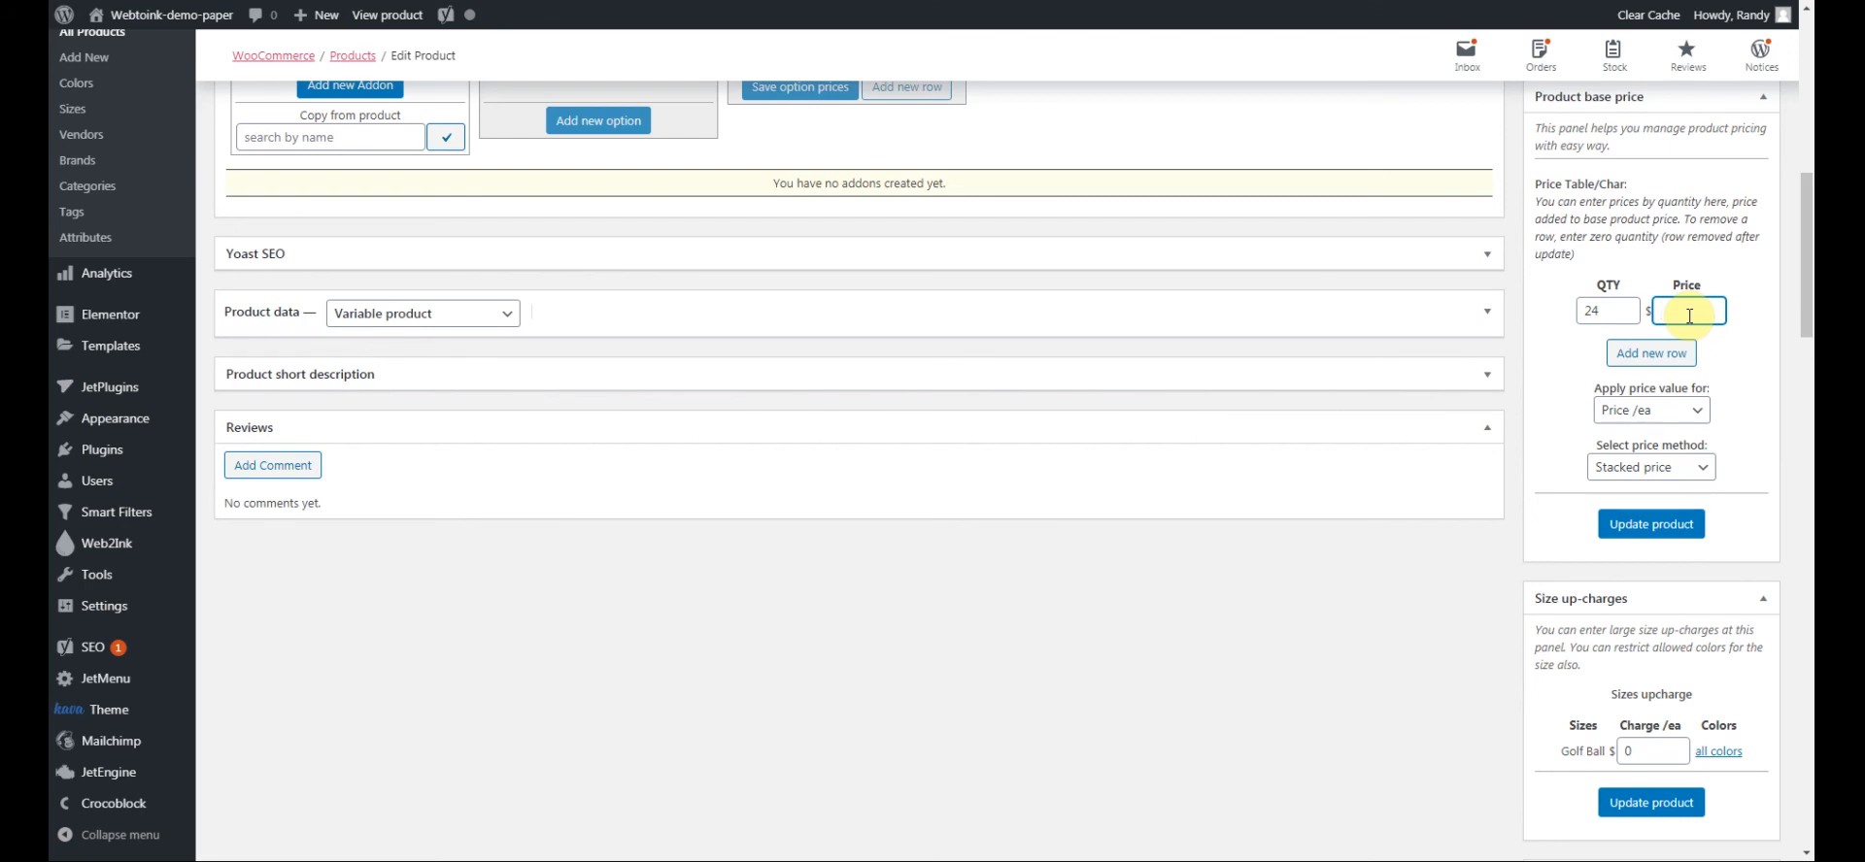
pyautogui.write('120')
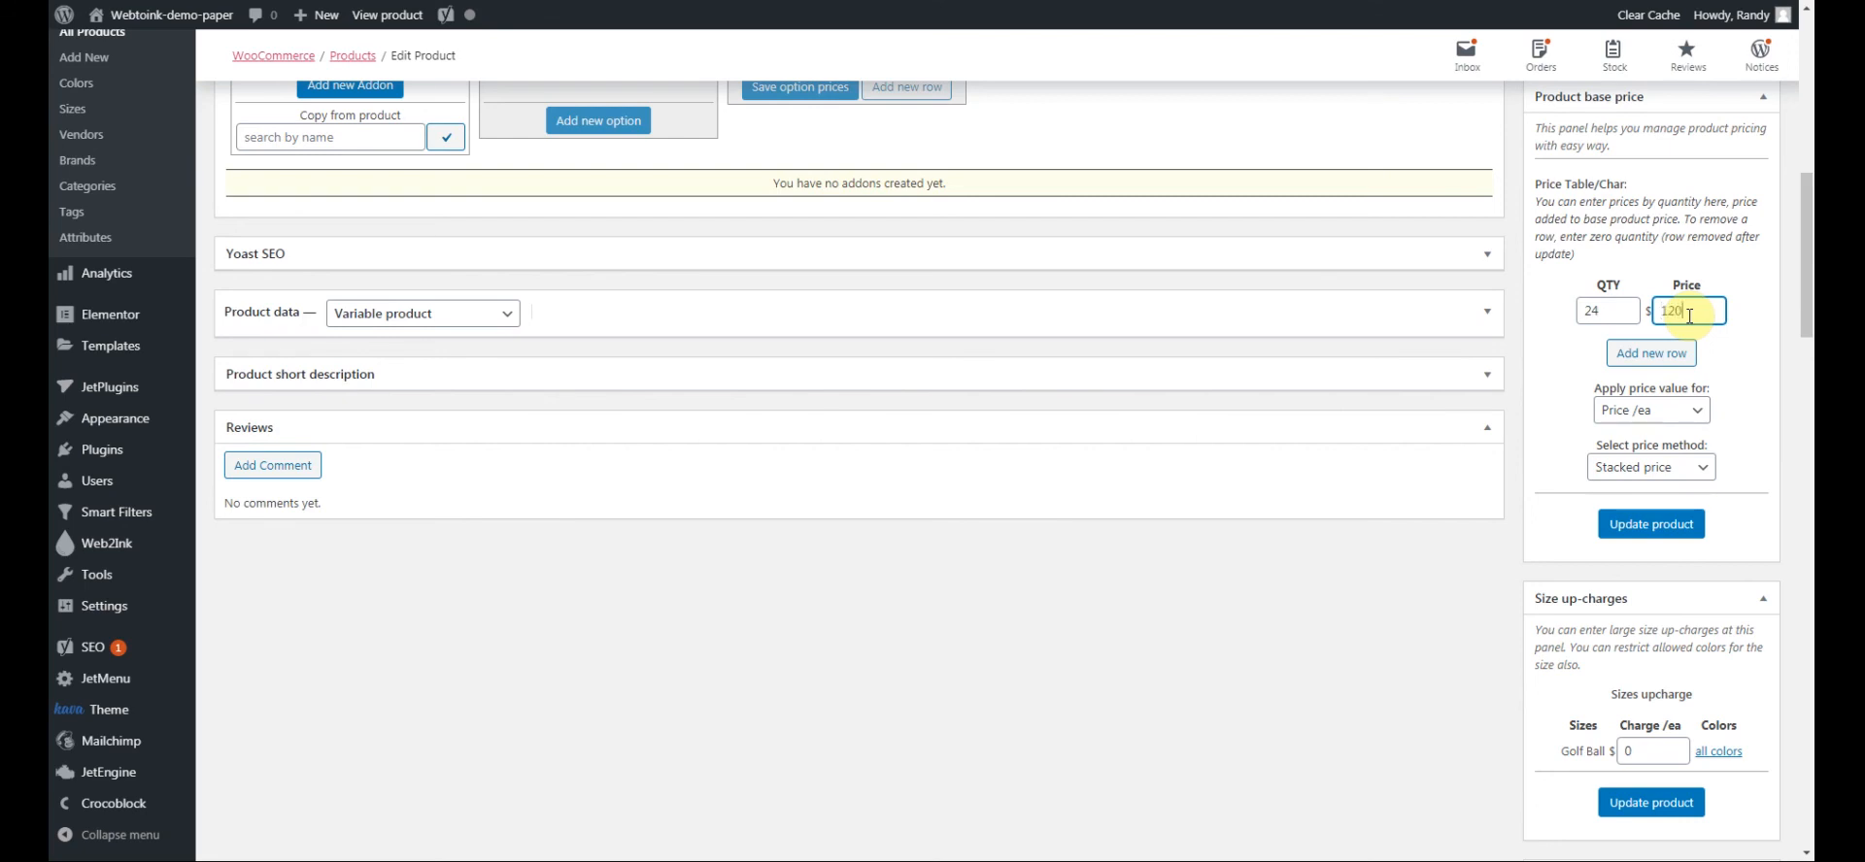
# Step: Add three more base price rows and fill the second row with quantity 48 and price $200
pyautogui.click(1649, 354)
pyautogui.click(1648, 388)
pyautogui.click(1648, 418)
pyautogui.click(1603, 342)
pyautogui.write('48')
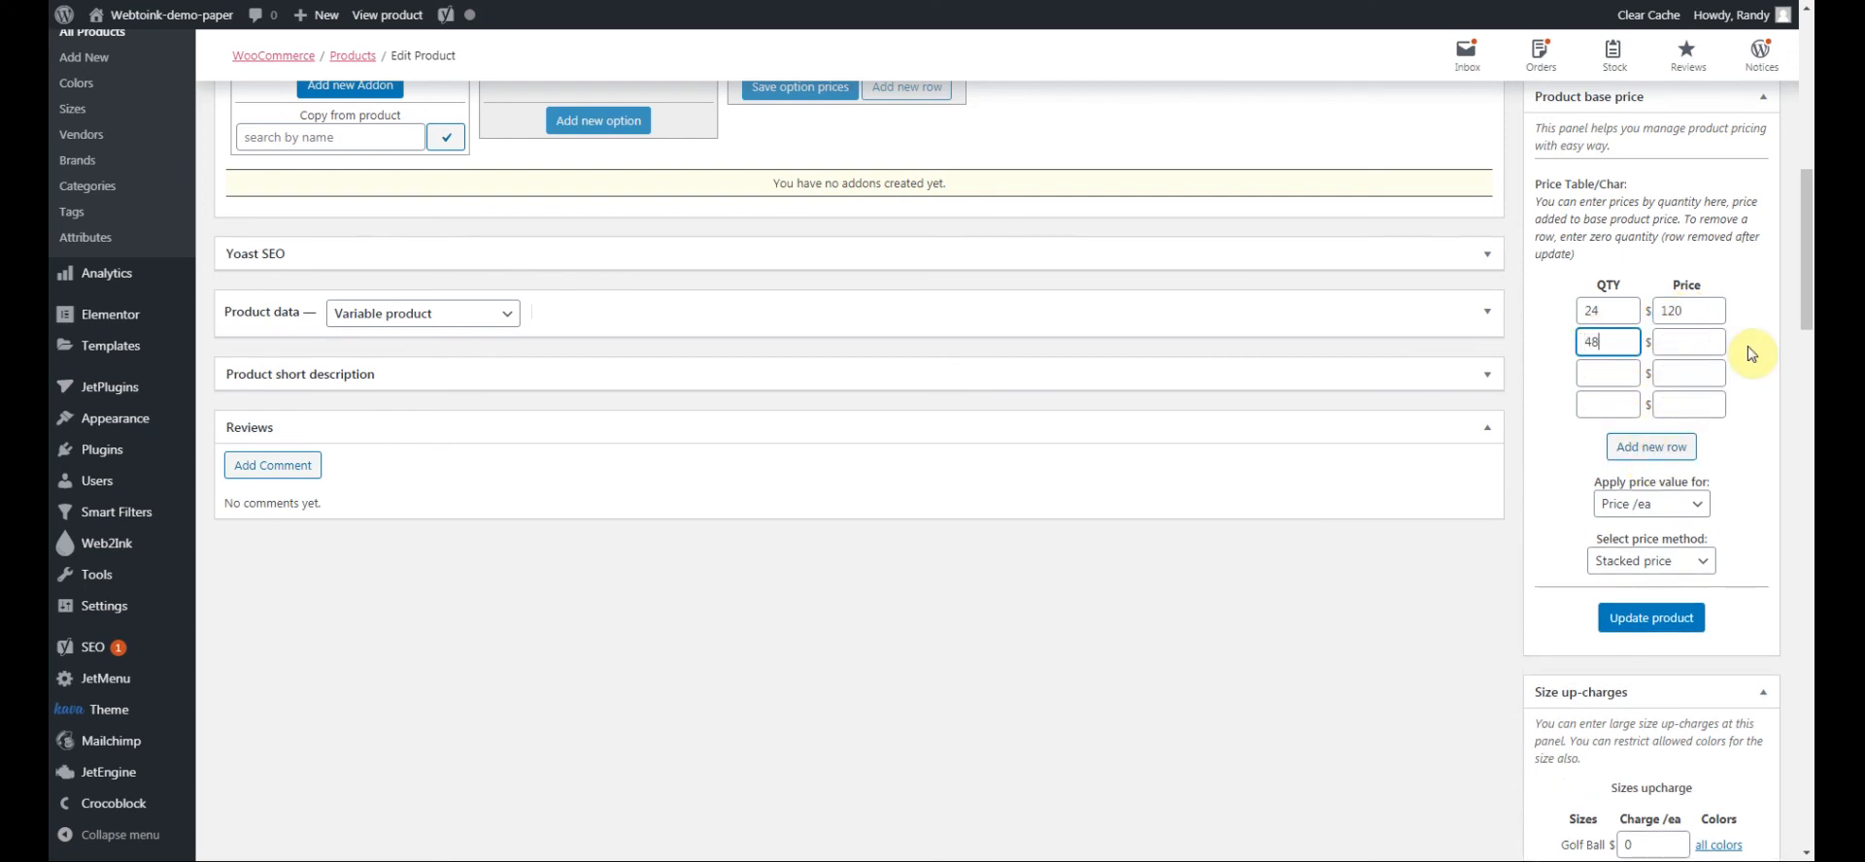
pyautogui.click(1670, 341)
pyautogui.write('100')
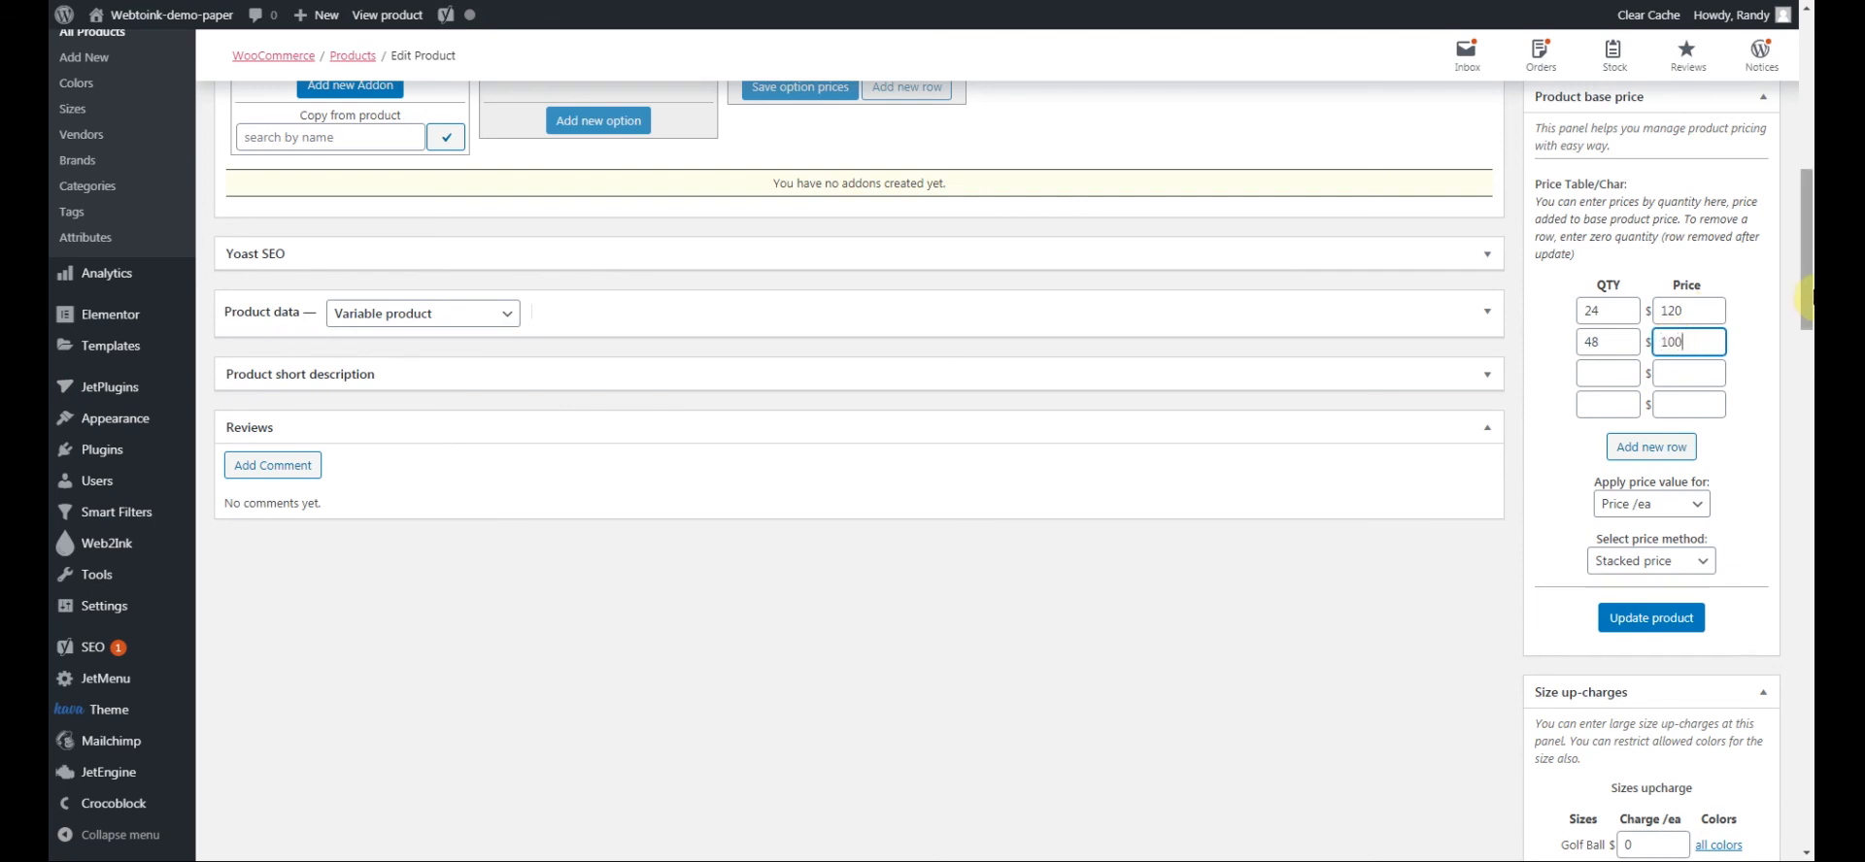
pyautogui.doubleClick(1688, 342)
pyautogui.write('200')
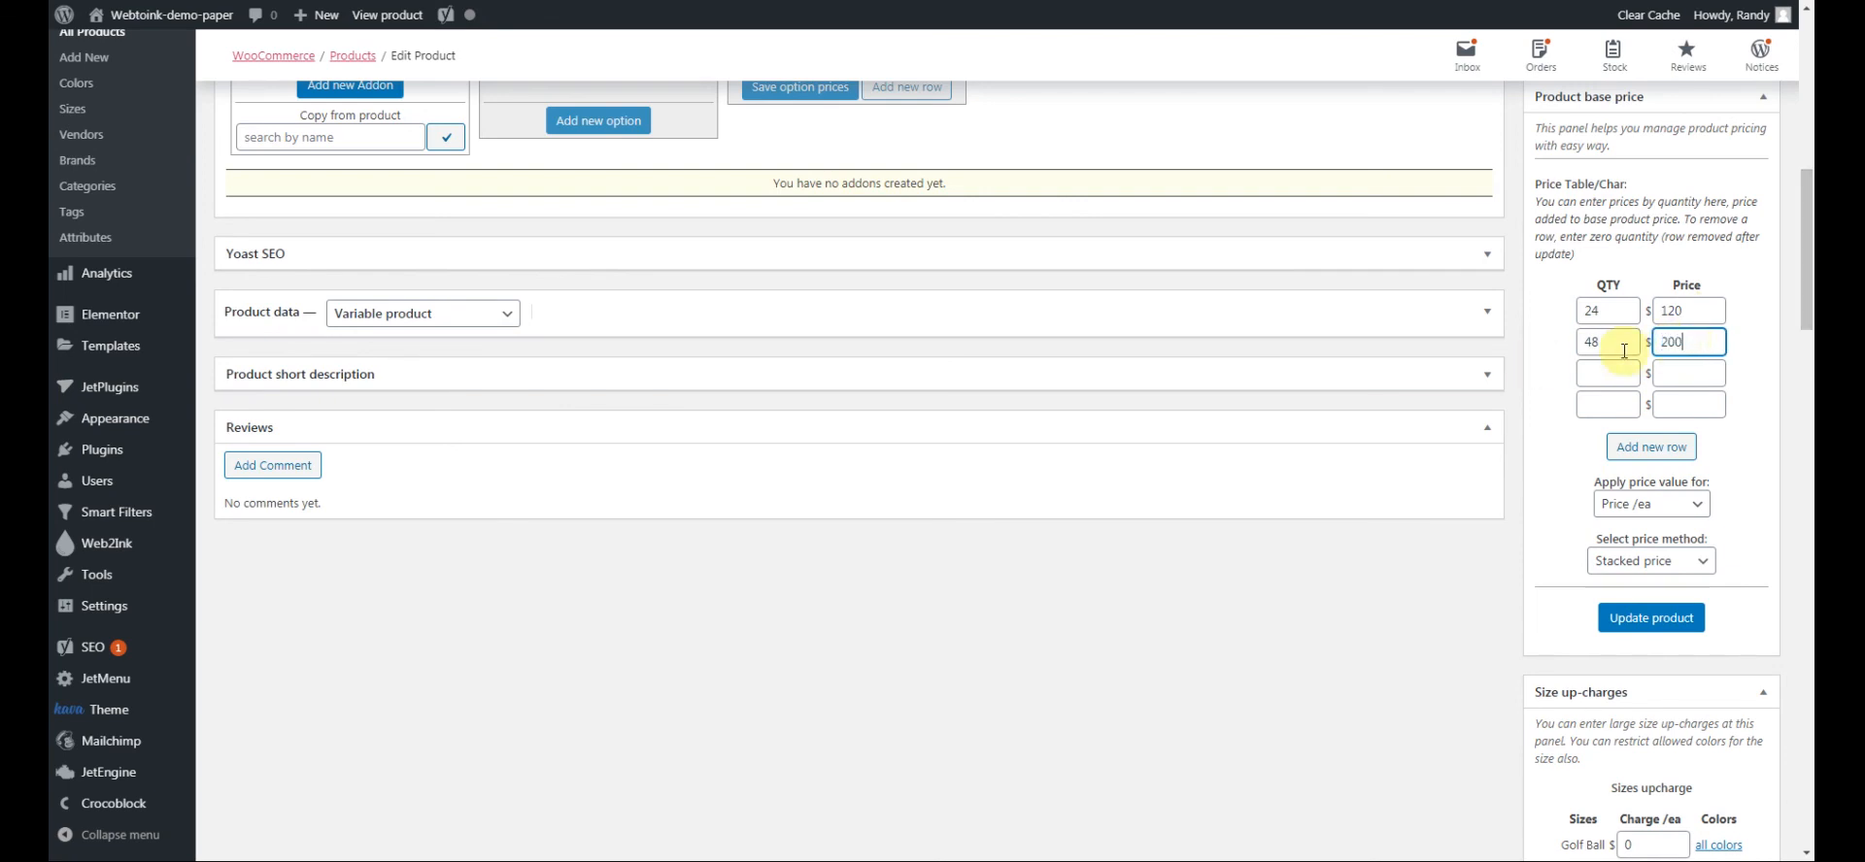
# Step: Complete the price table with quantity 96 at $285 and quantity 144 at $350, and update the product
pyautogui.click(1594, 373)
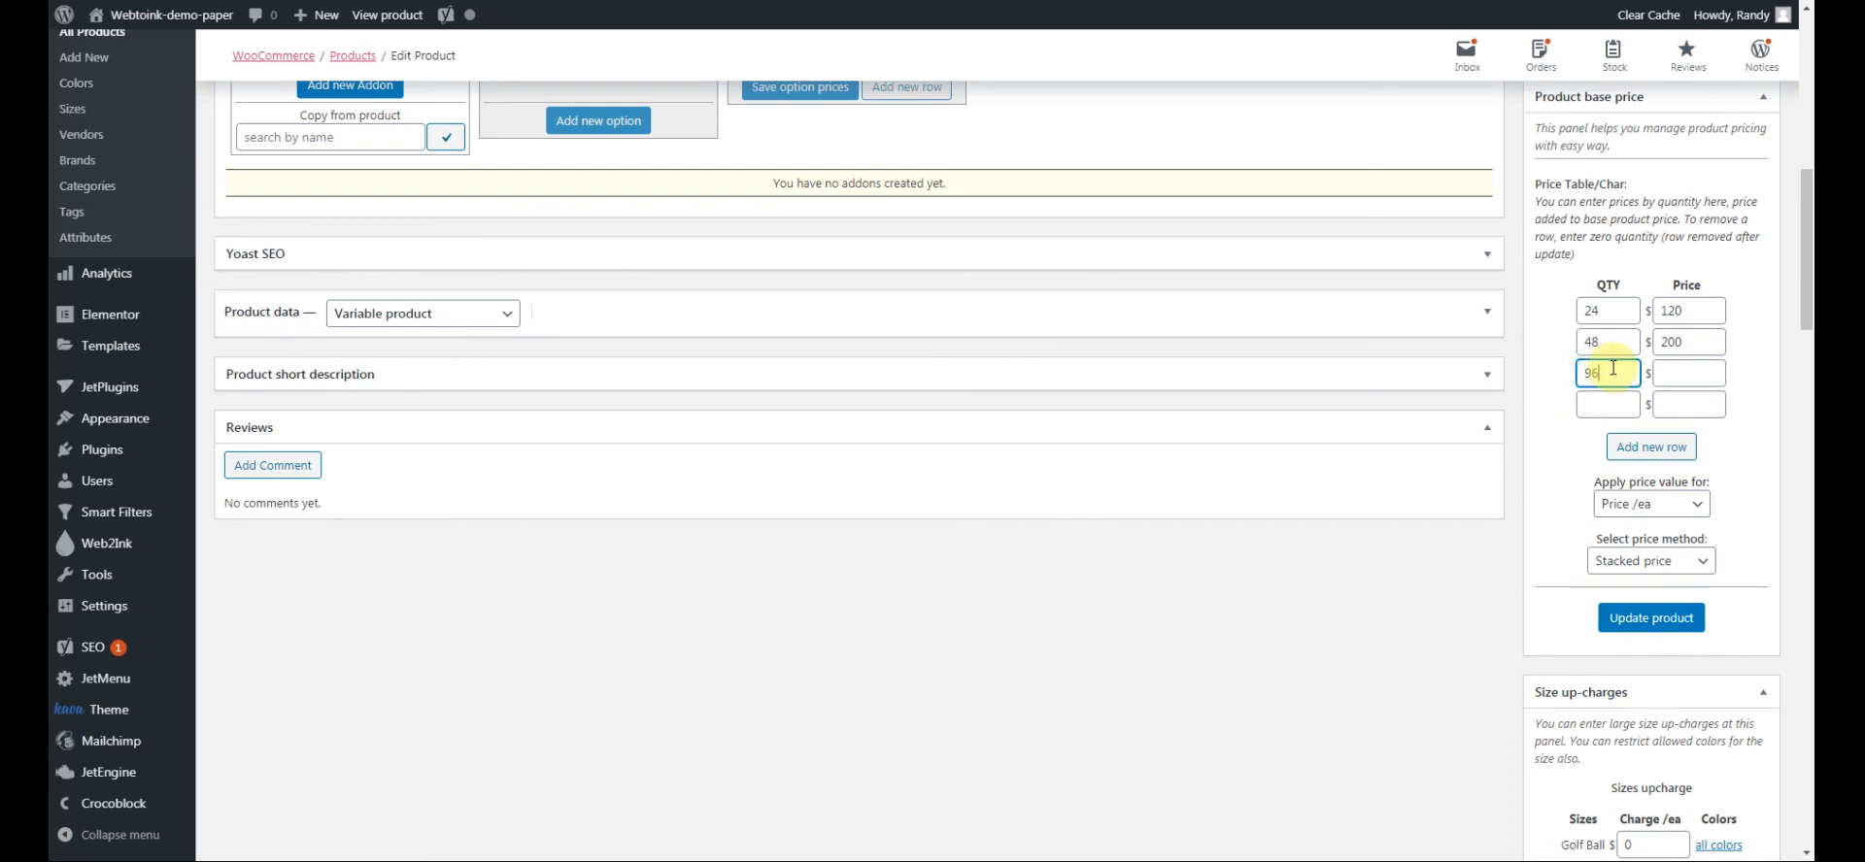
pyautogui.click(1603, 404)
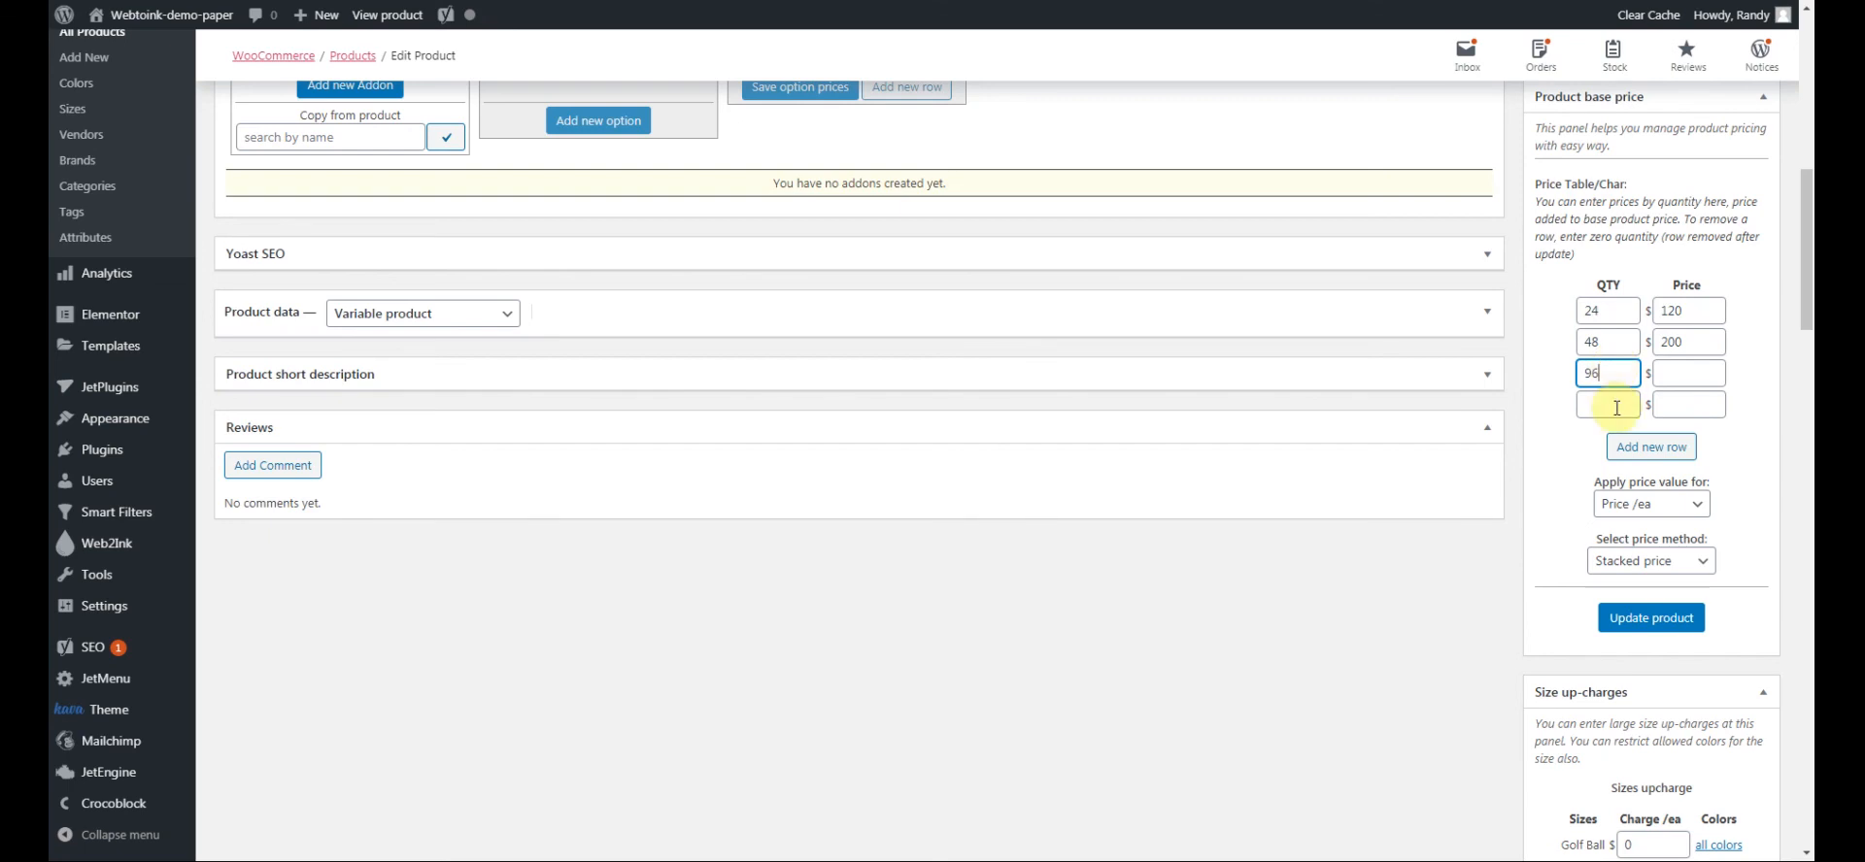
pyautogui.write('144')
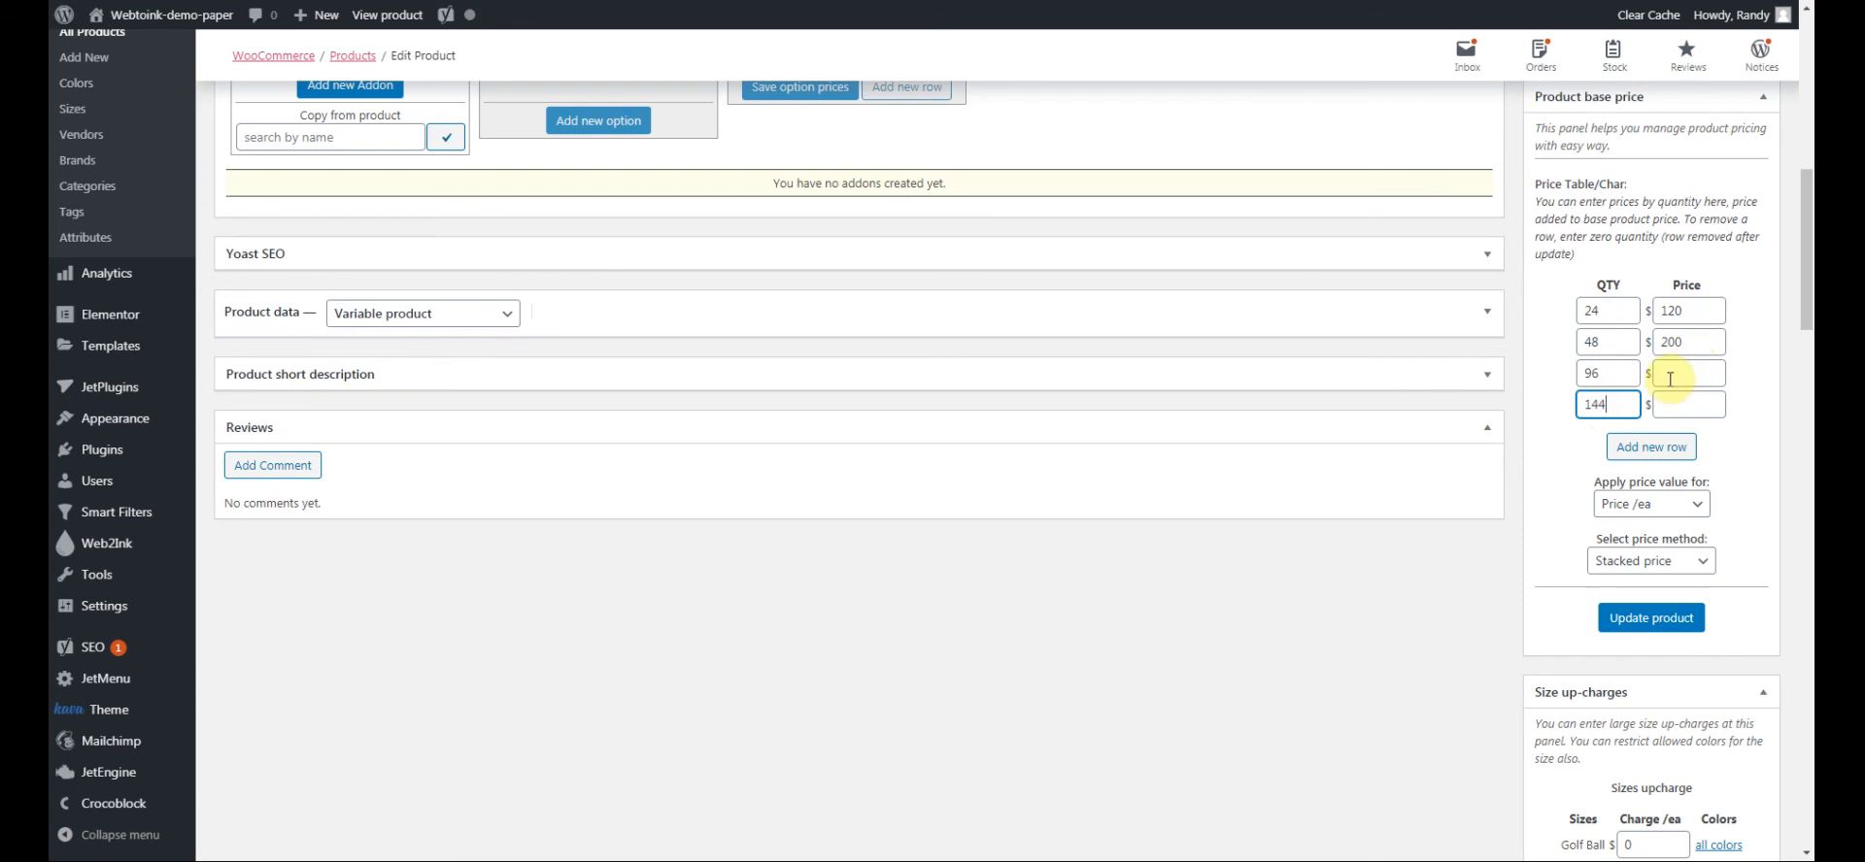
pyautogui.click(1688, 374)
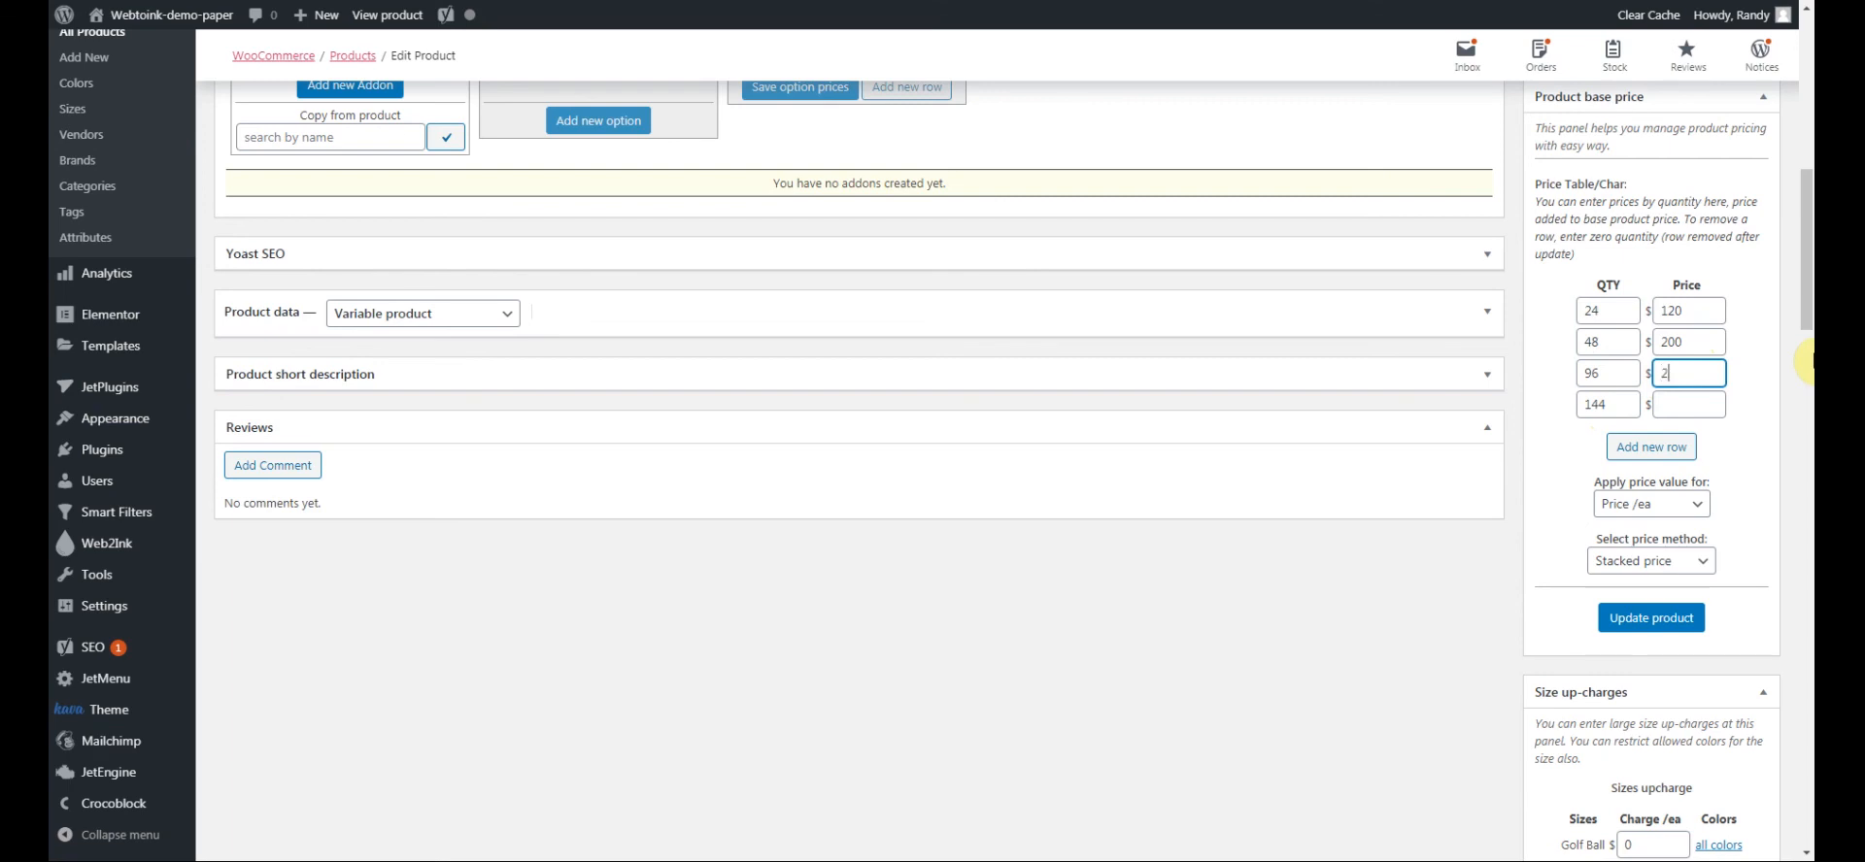
pyautogui.write('285')
pyautogui.click(1664, 408)
pyautogui.write('350')
pyautogui.click(1753, 449)
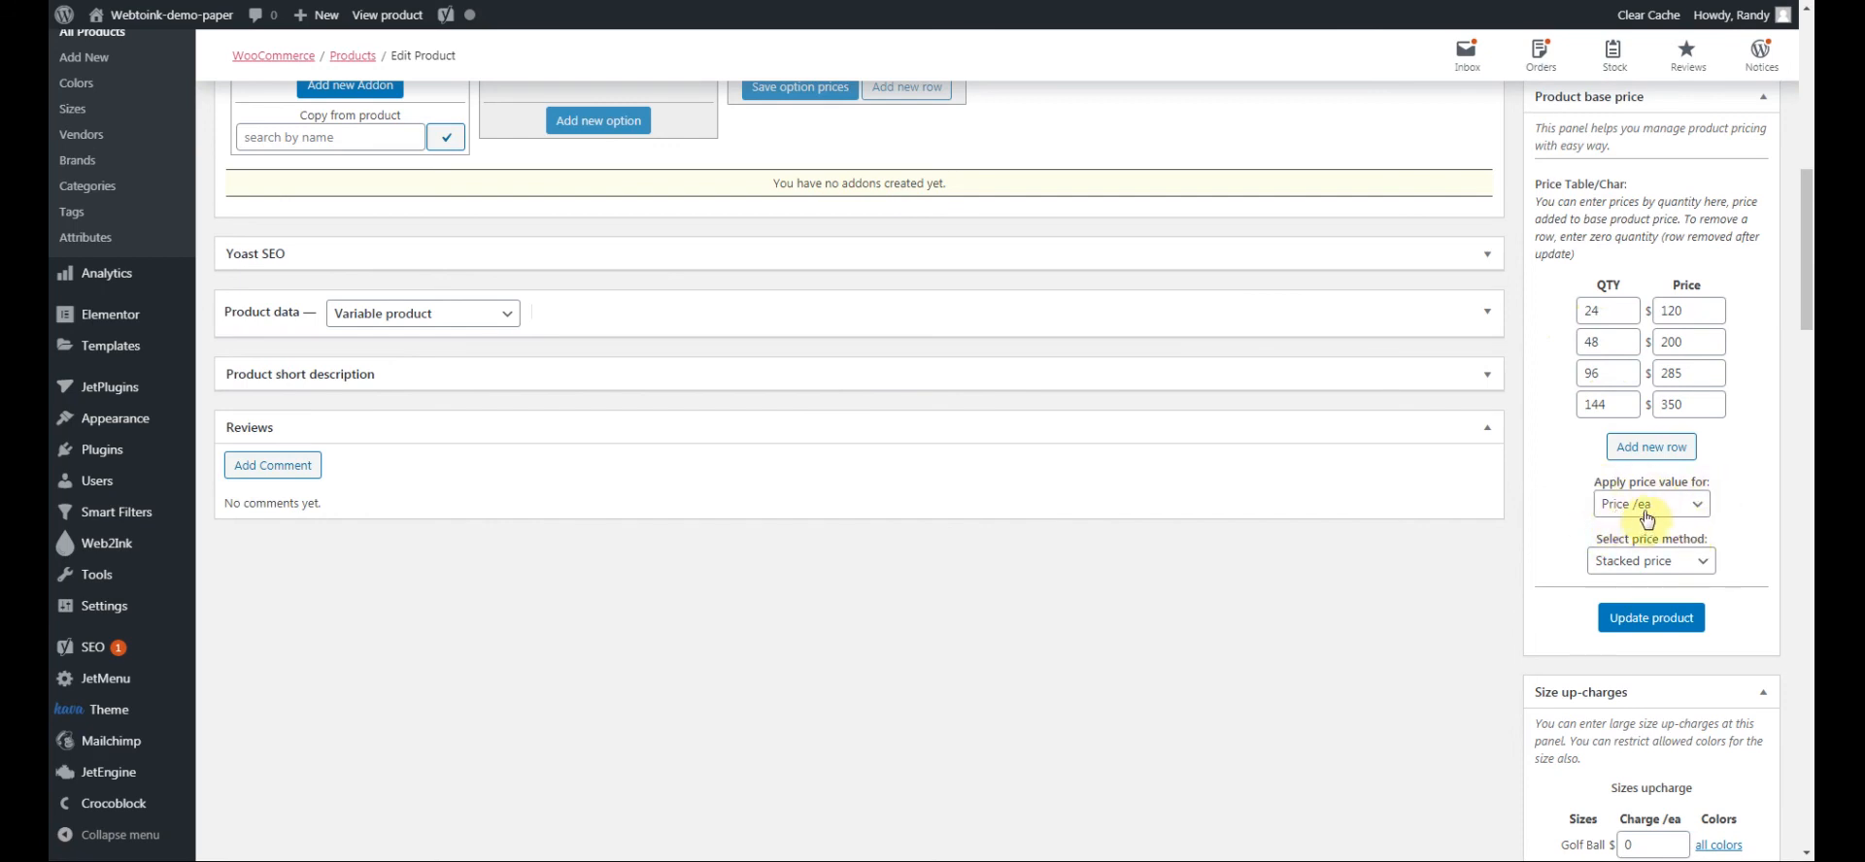
pyautogui.click(1644, 627)
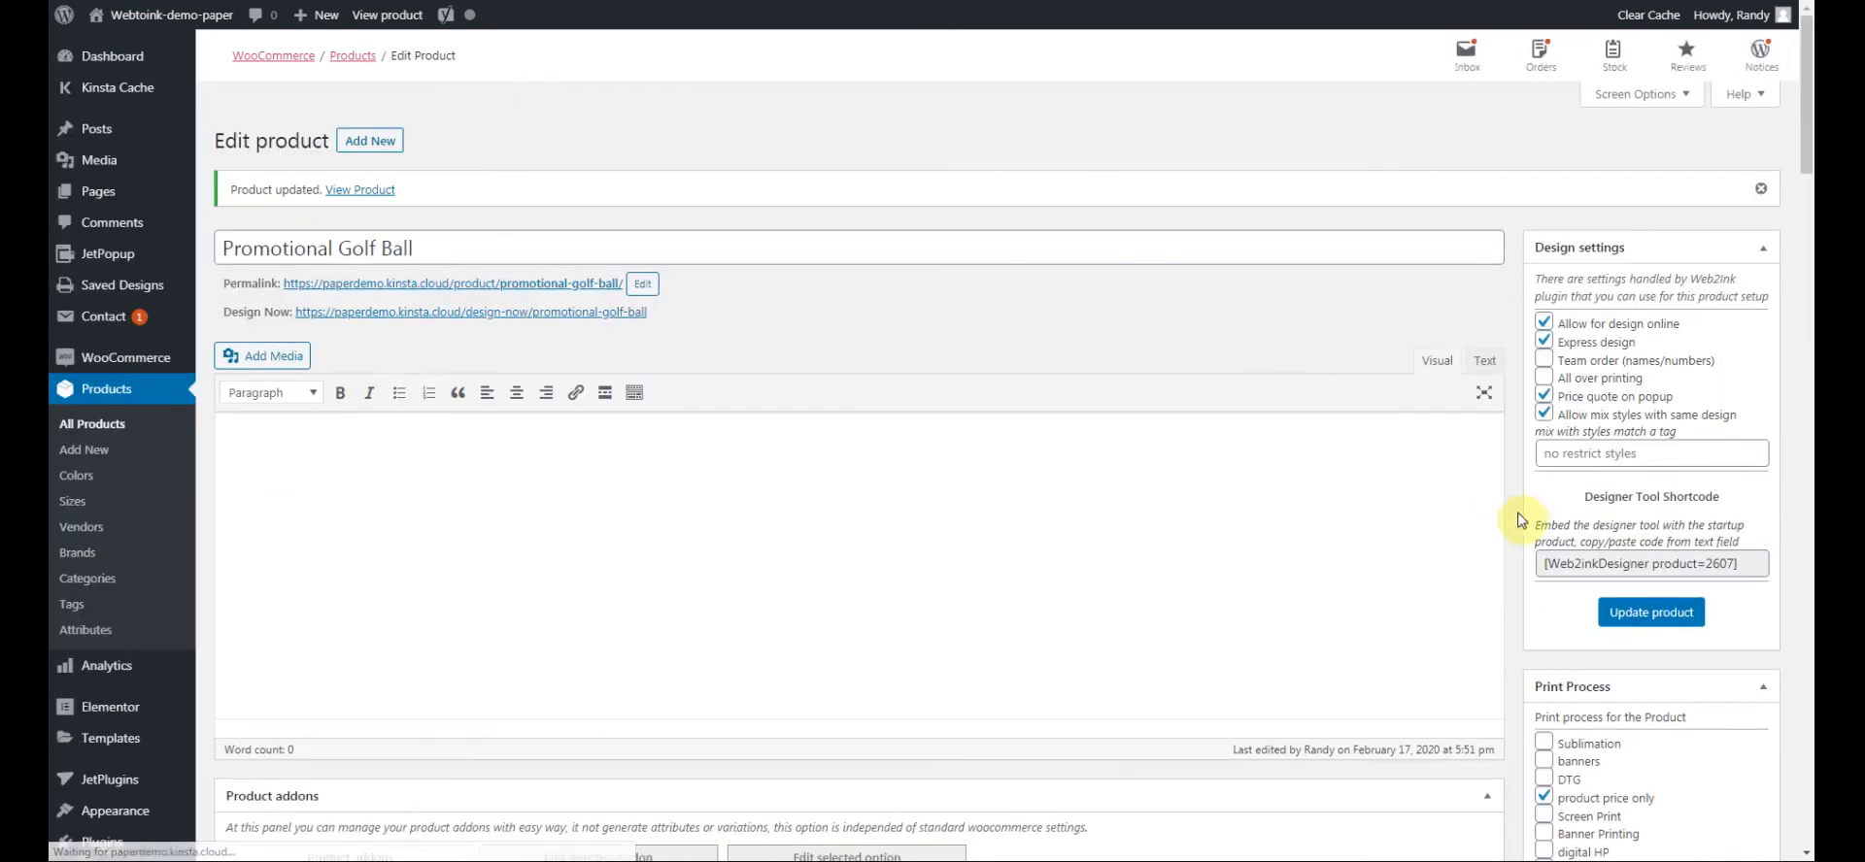
# Step: Open the Promotional Golf Ball's store page in a new tab and preview the ball in green and white
pyautogui.scroll(-6, 1505, 507)
pyautogui.scroll(-2, 1517, 532)
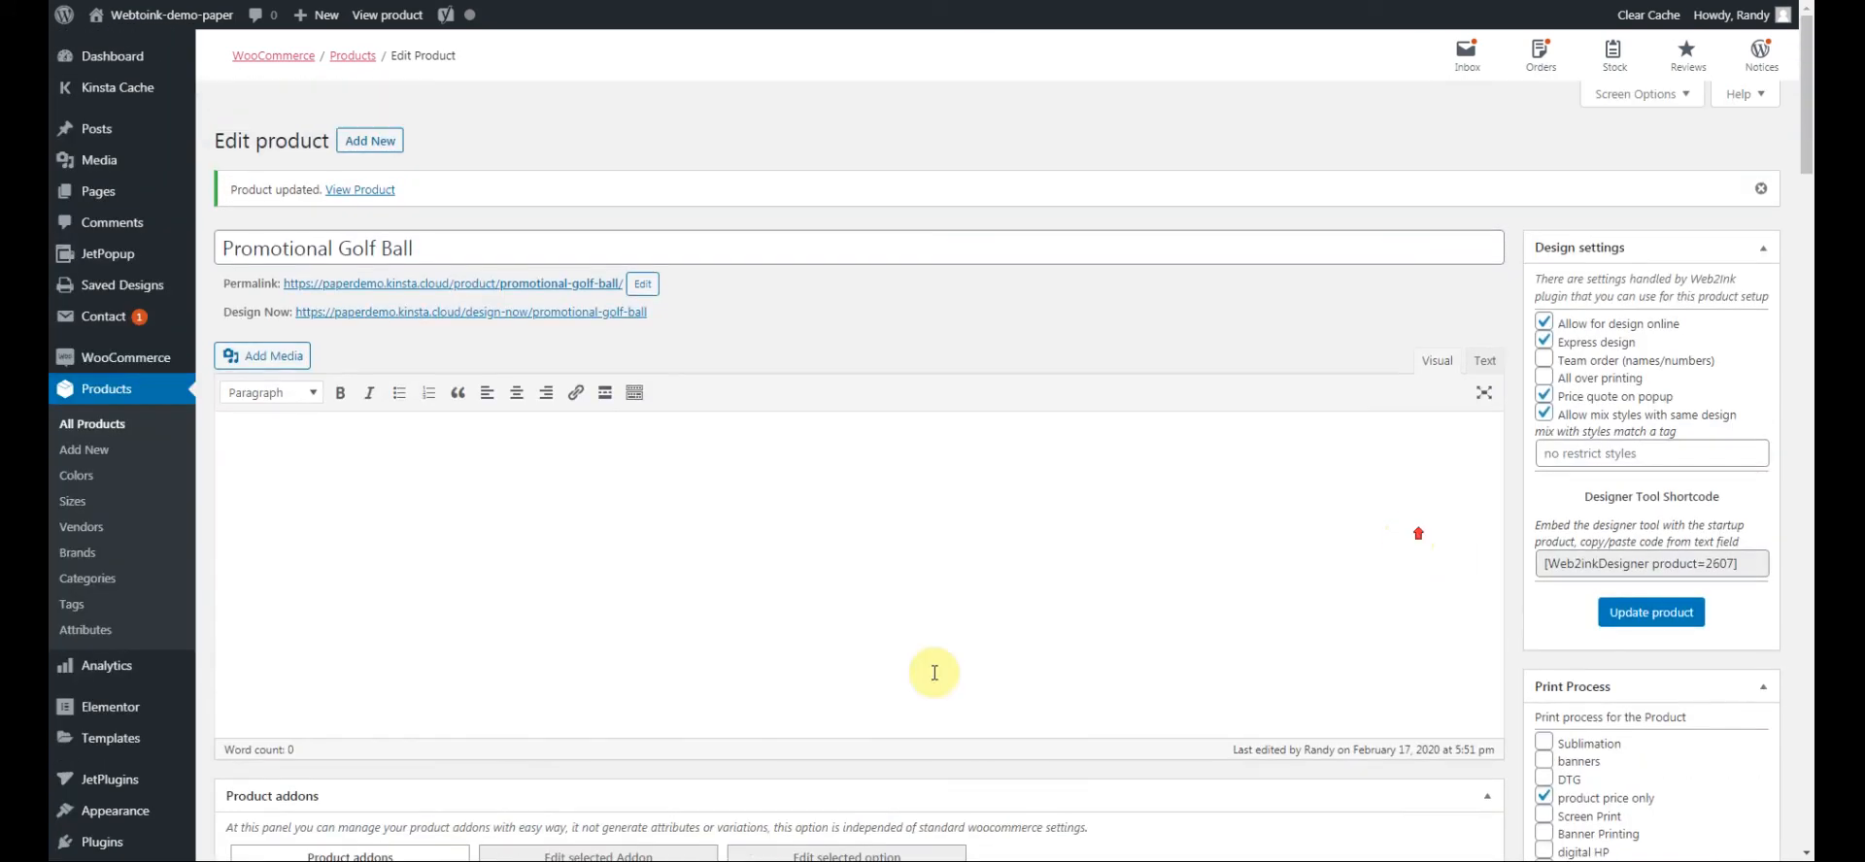
pyautogui.rightClick(403, 286)
pyautogui.click(428, 299)
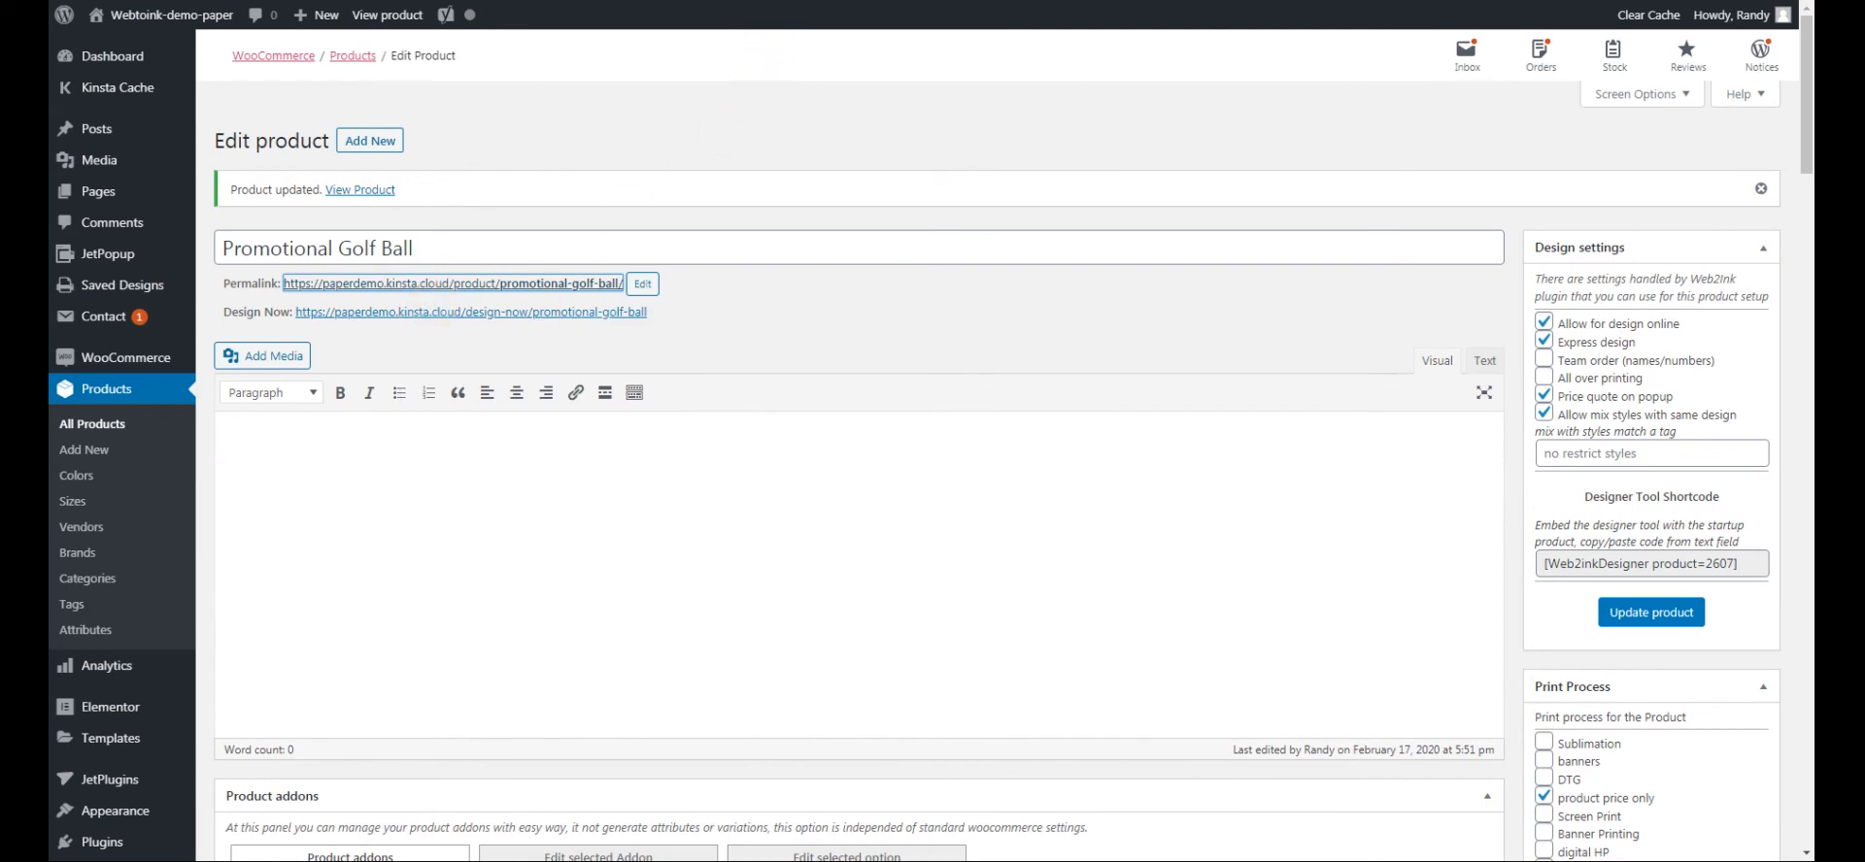
pyautogui.click(777, 1)
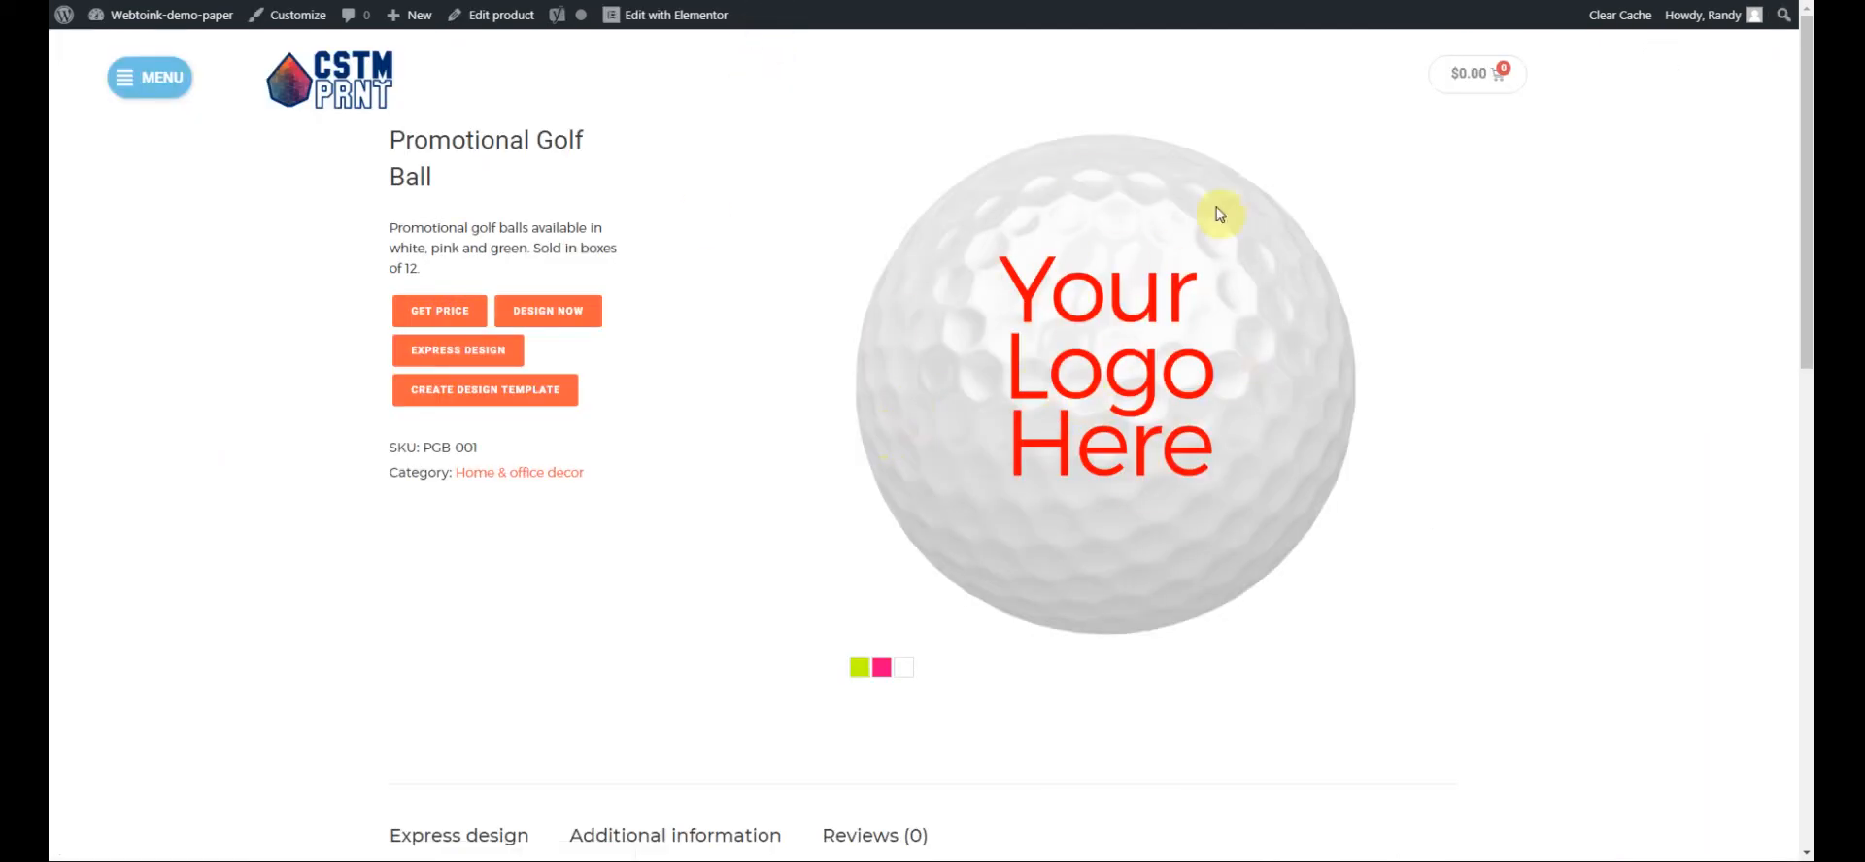
pyautogui.click(860, 670)
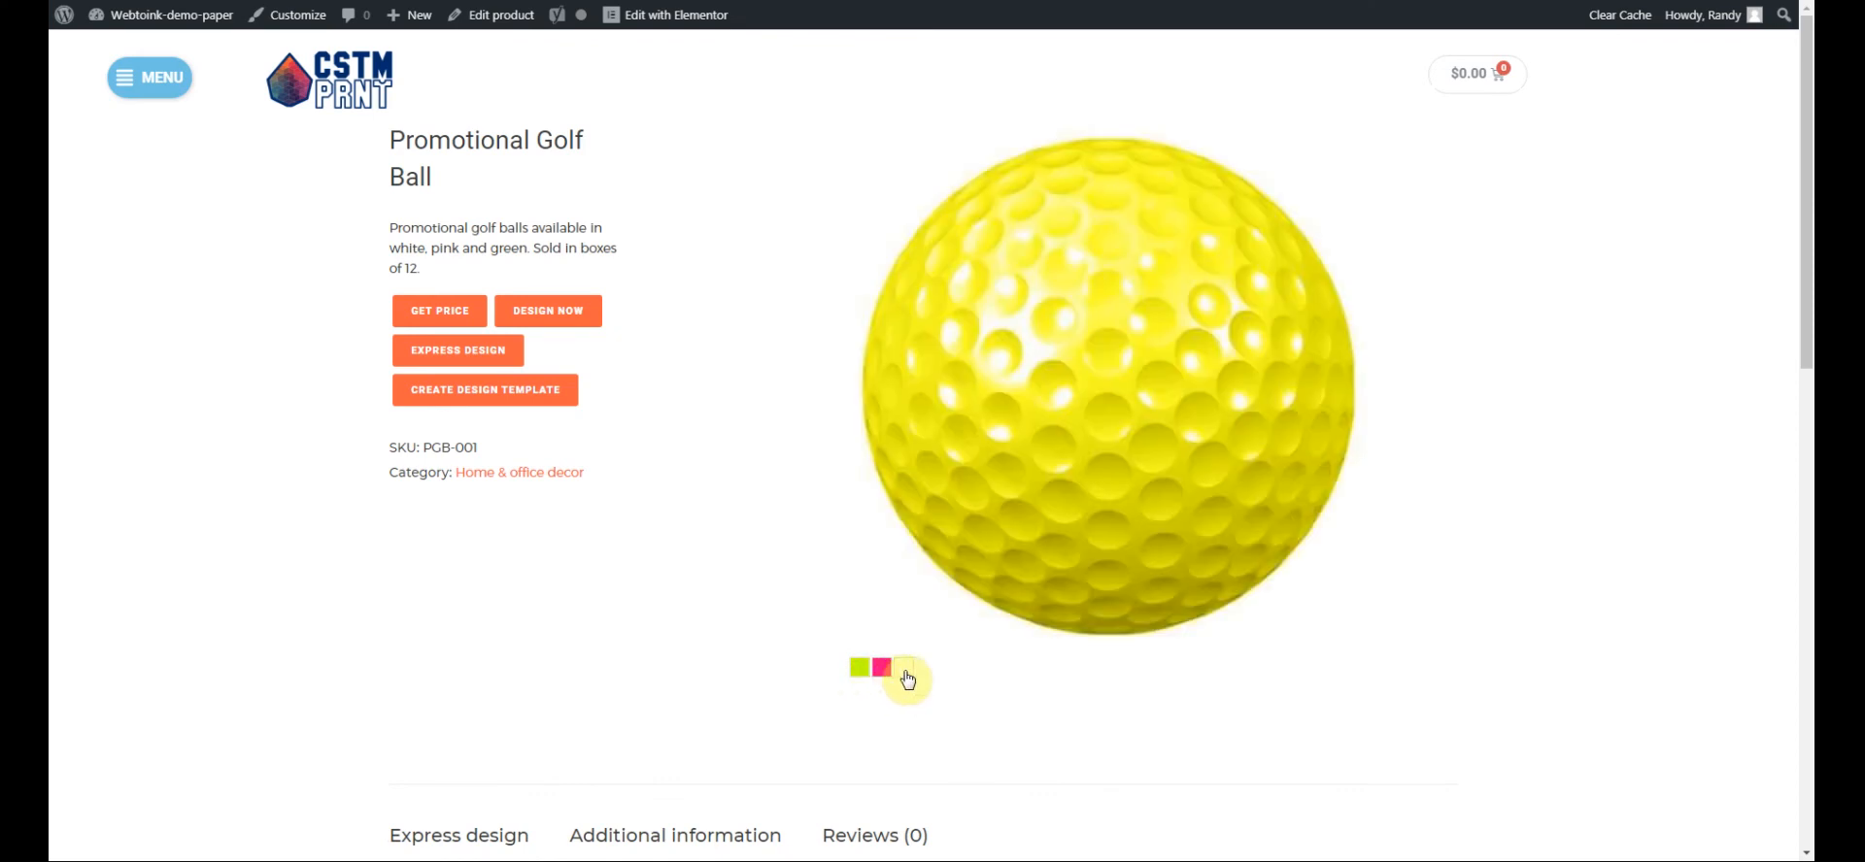
pyautogui.click(904, 672)
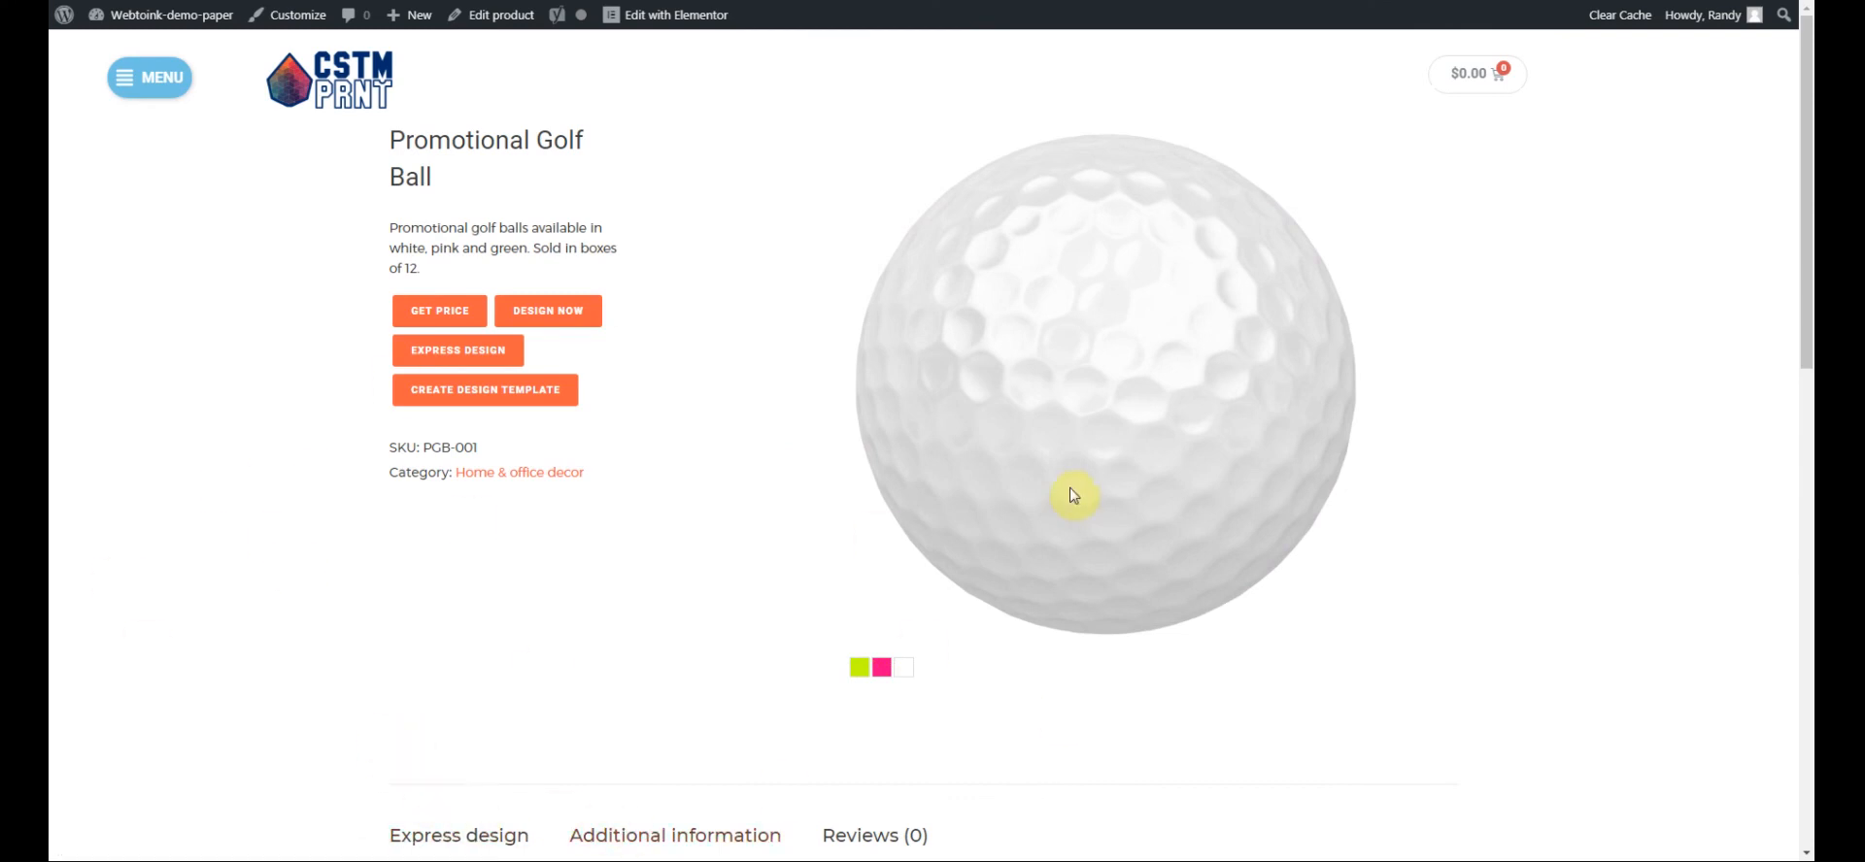
# Step: Check the golf ball's pricing in the price calculator by raising the quantity above 24, and close the calculator
pyautogui.click(435, 309)
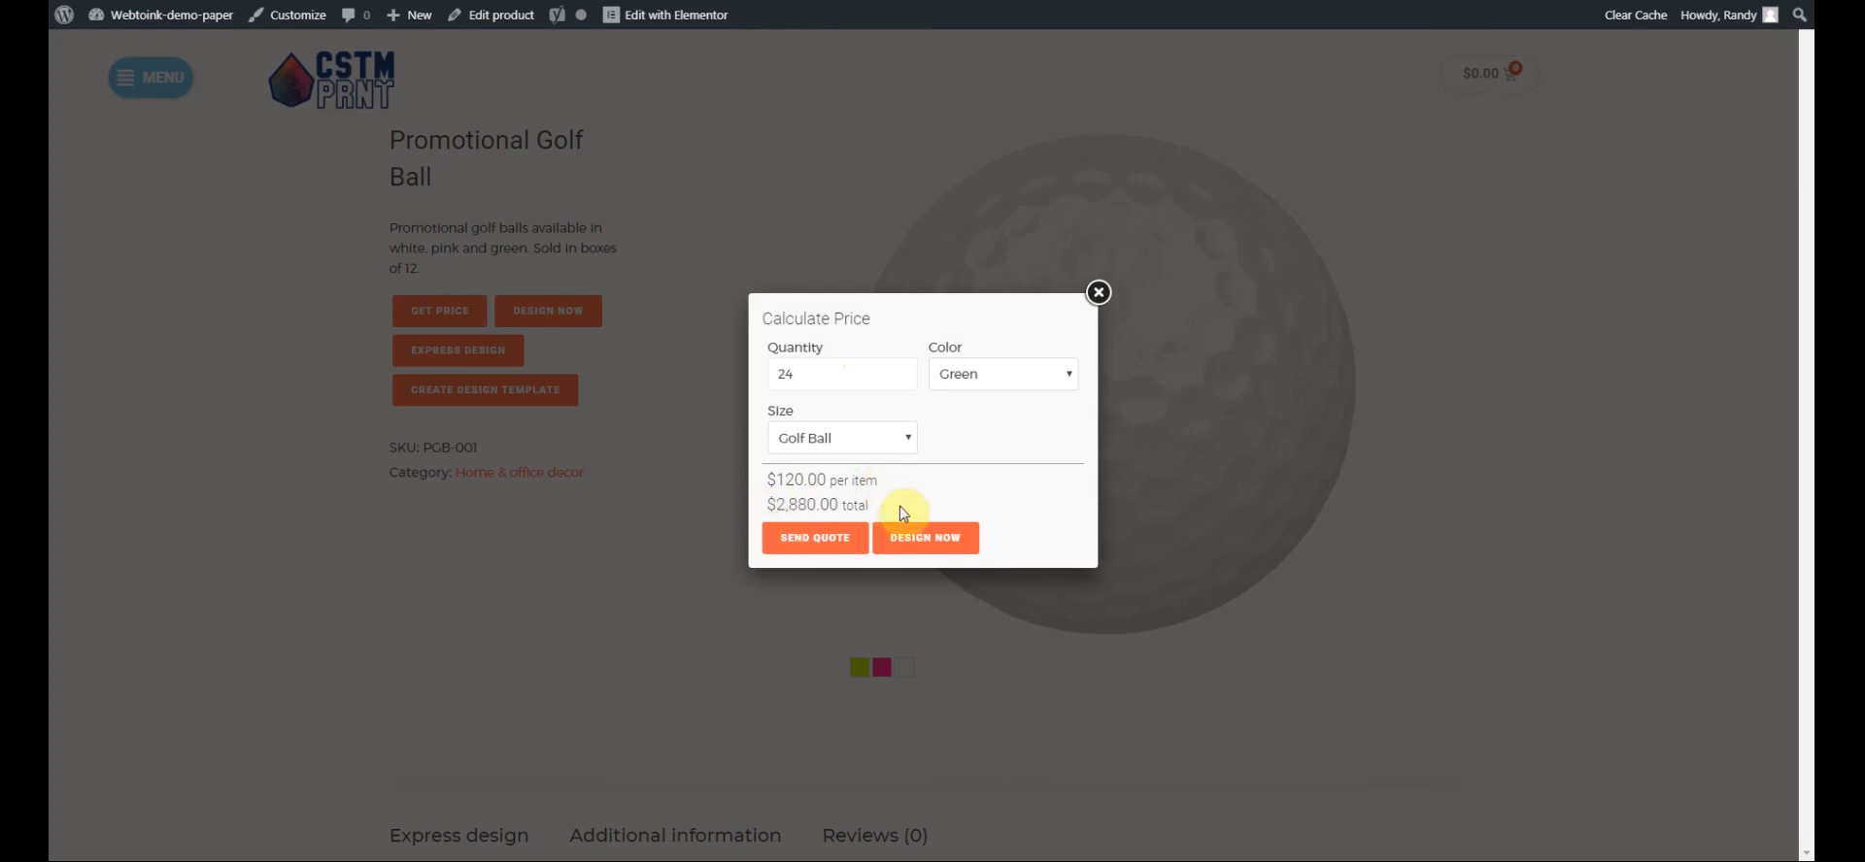
pyautogui.click(898, 370)
pyautogui.click(899, 370)
pyautogui.click(899, 370)
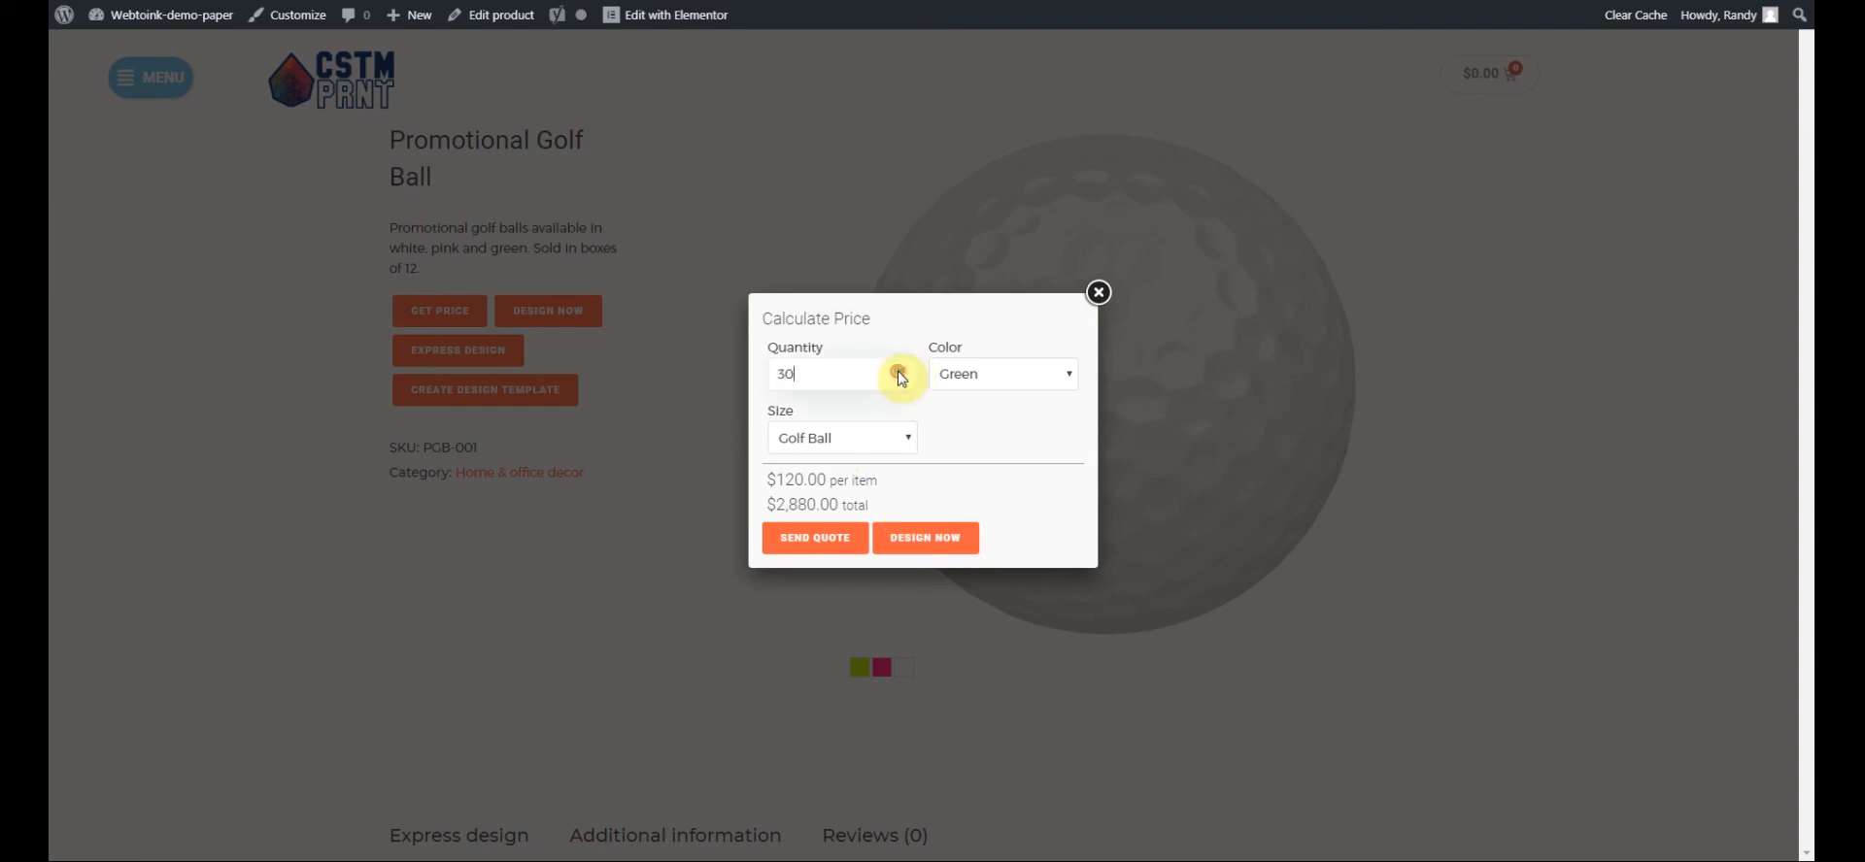
pyautogui.click(898, 370)
pyautogui.click(899, 370)
pyautogui.click(898, 370)
pyautogui.click(898, 370)
pyautogui.click(899, 370)
pyautogui.click(898, 370)
pyautogui.click(898, 370)
pyautogui.click(898, 370)
pyautogui.click(898, 370)
pyautogui.click(898, 370)
pyautogui.click(898, 370)
pyautogui.click(1099, 293)
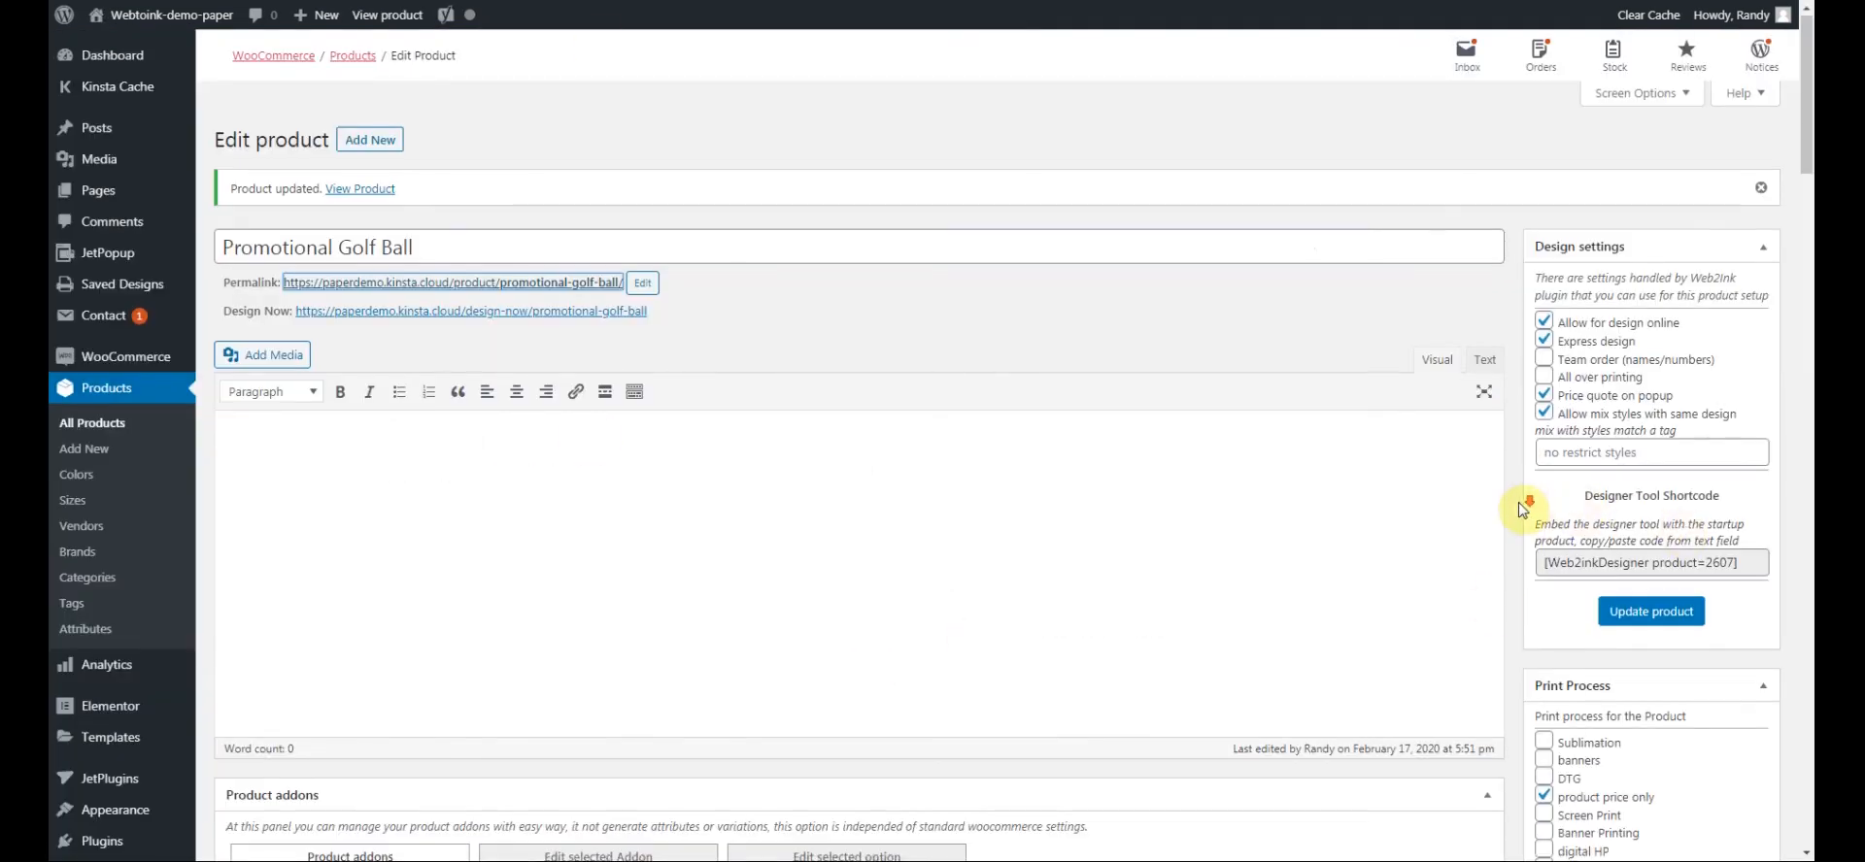
# Step: Apply the base prices as "Price for all qty" with the "Fixed quantity" price method, and update the product
pyautogui.scroll(-5, 1523, 506)
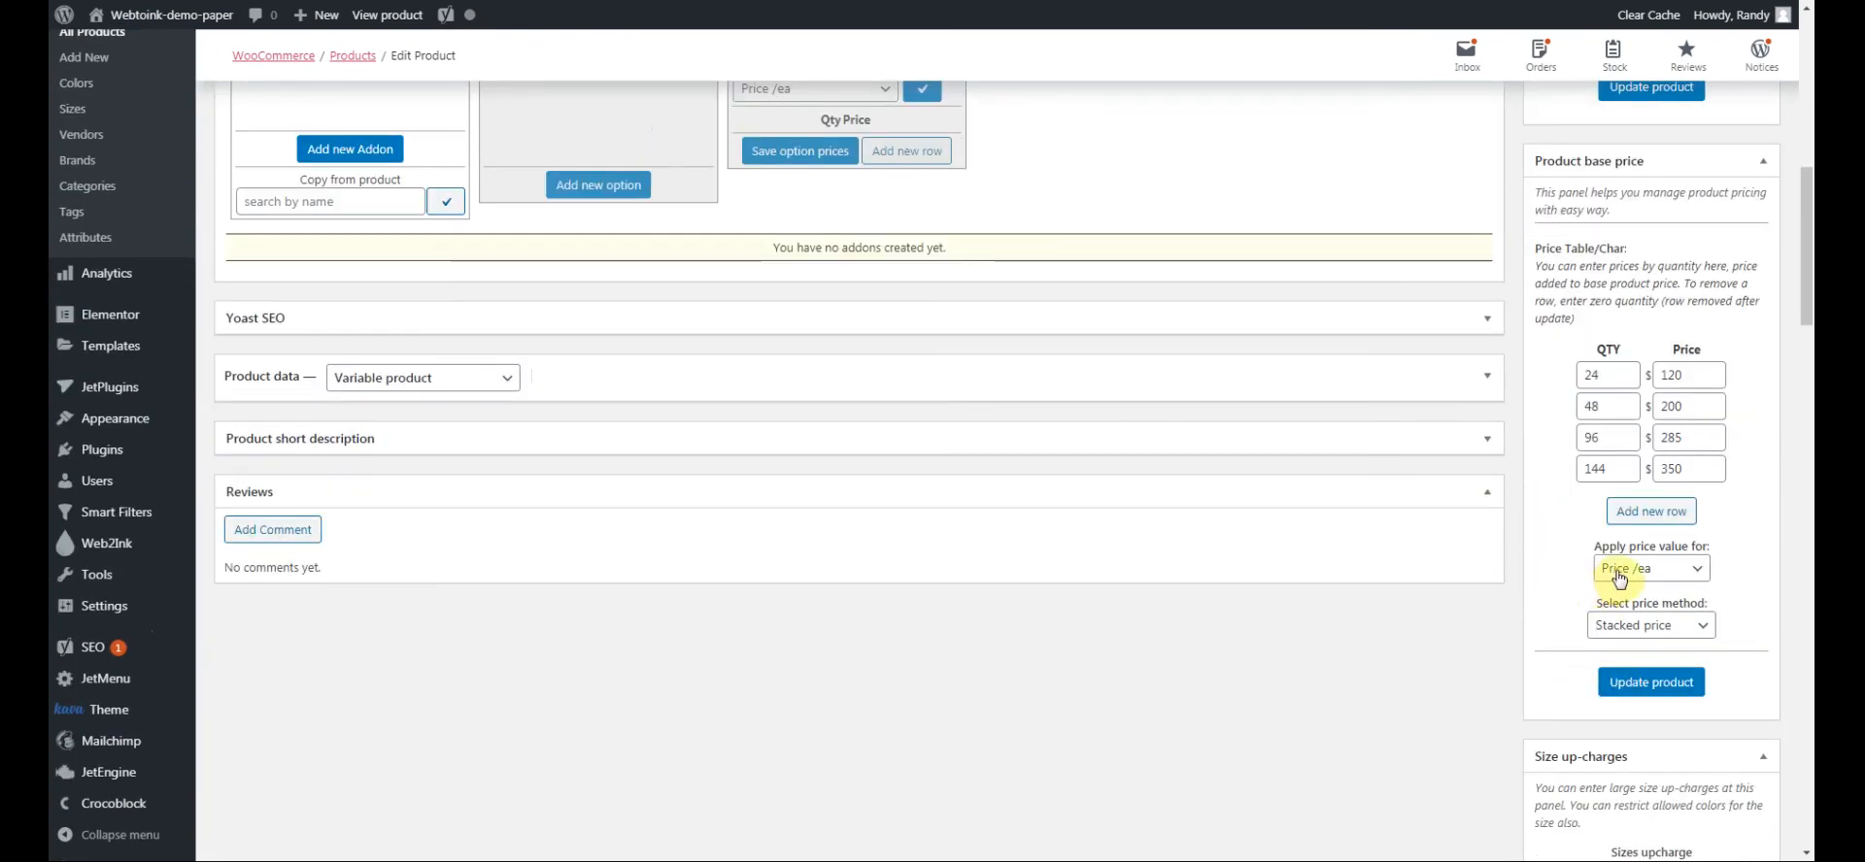
pyautogui.click(1697, 573)
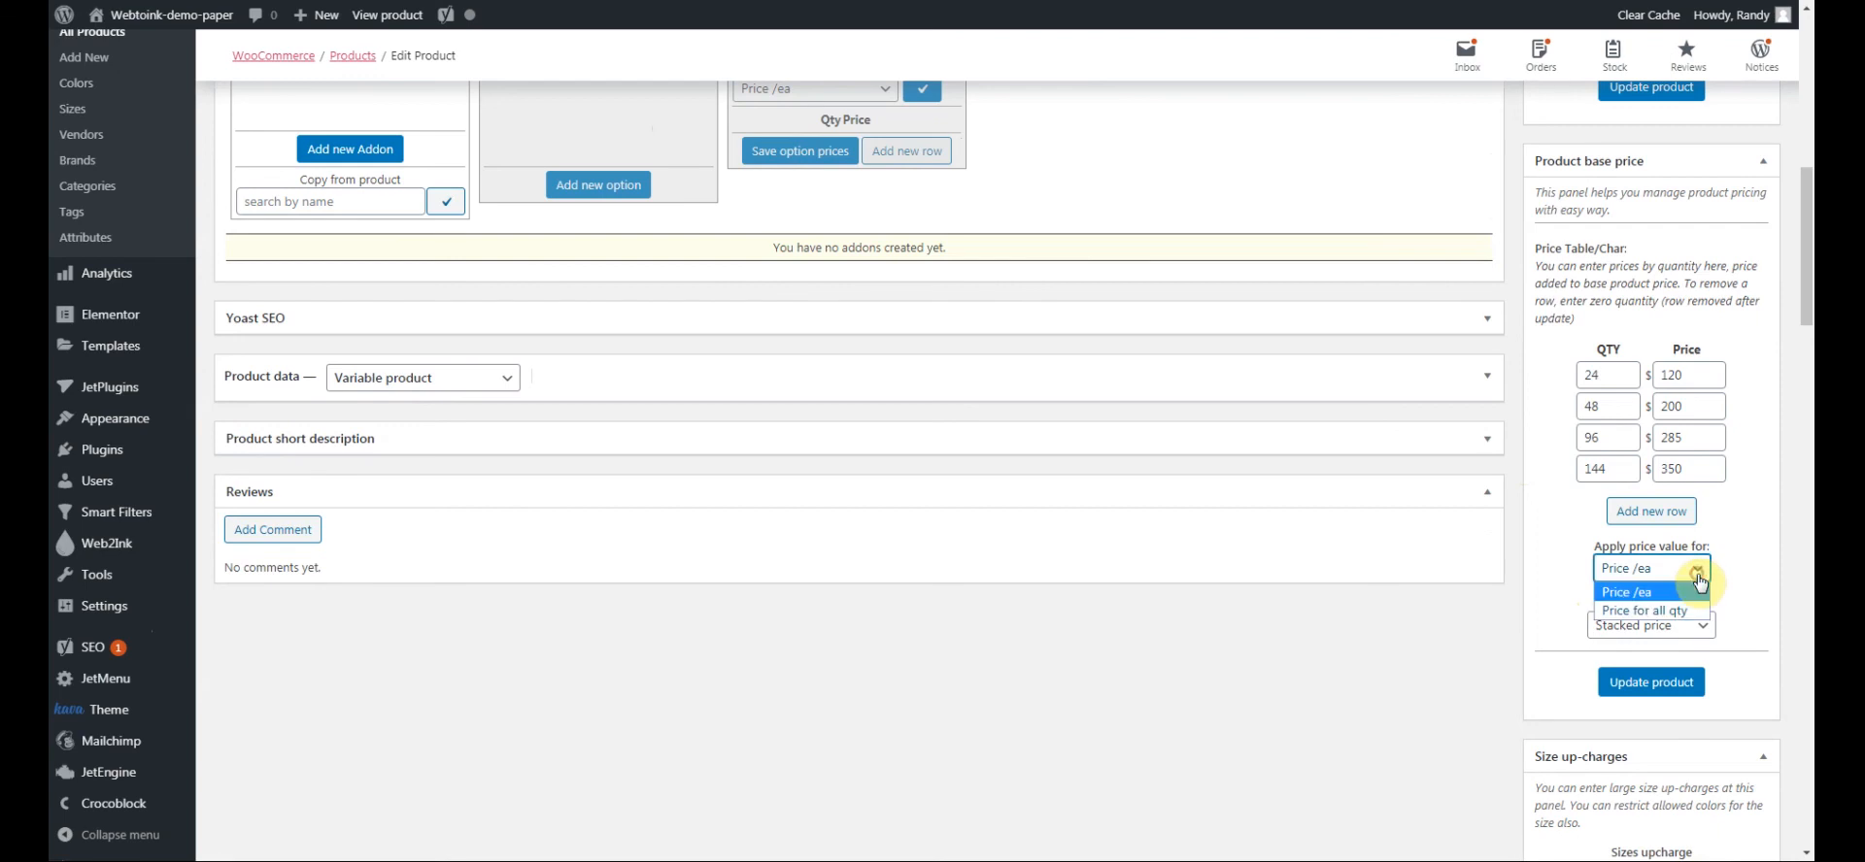
pyautogui.click(1638, 612)
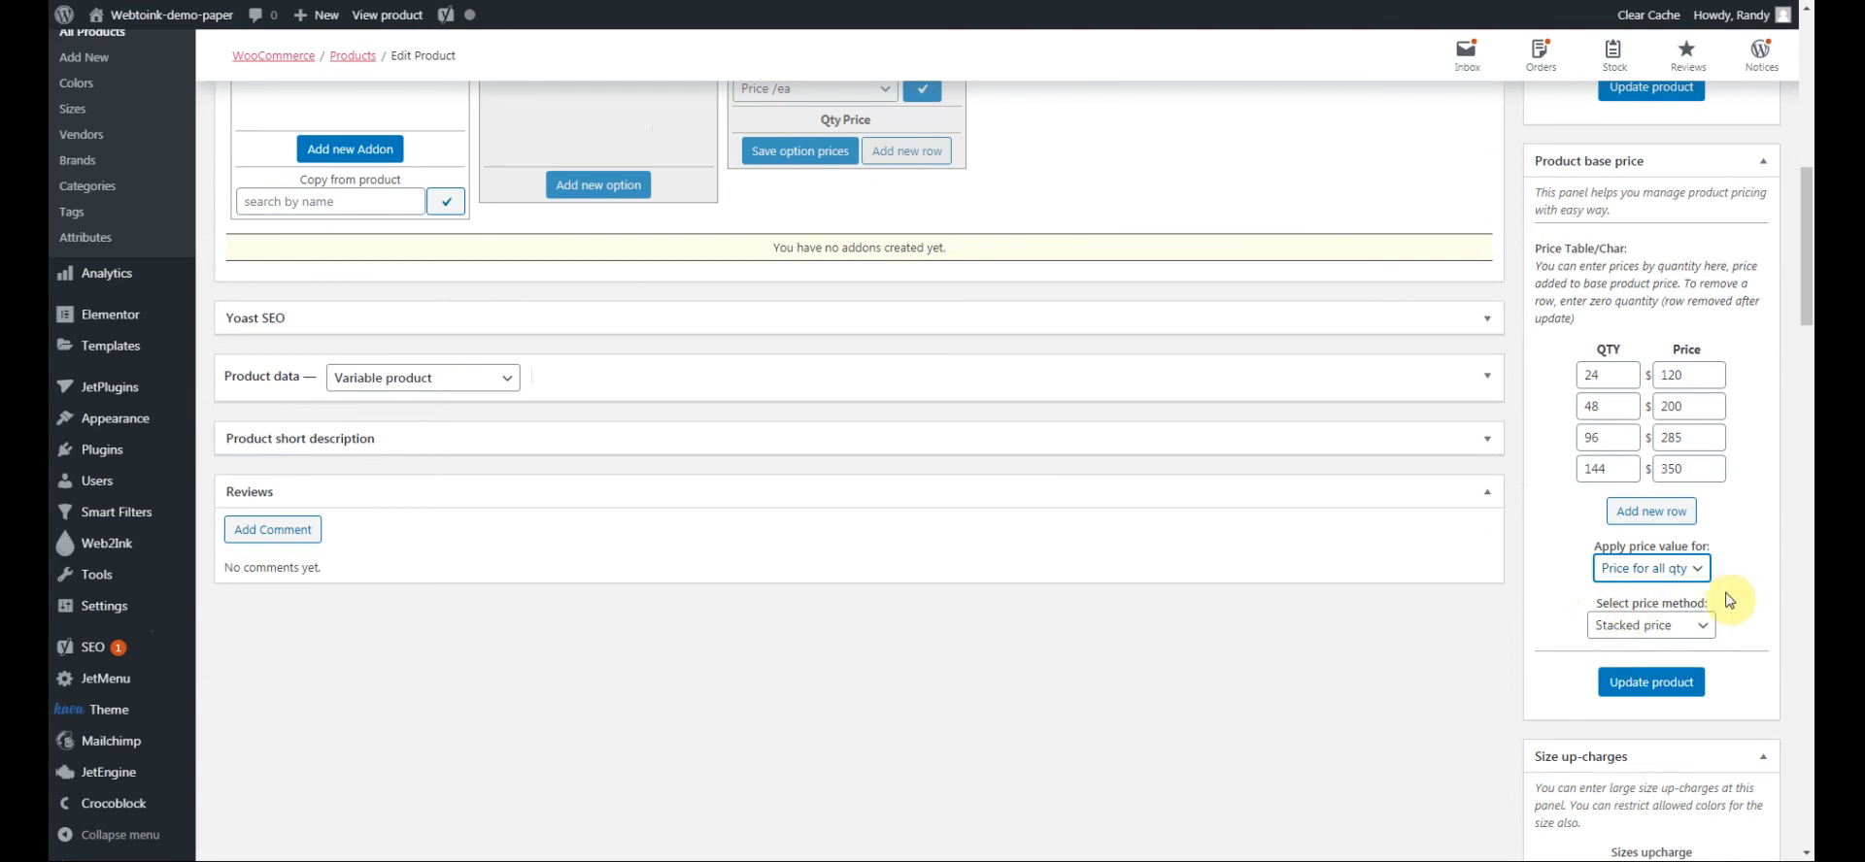
pyautogui.click(1705, 626)
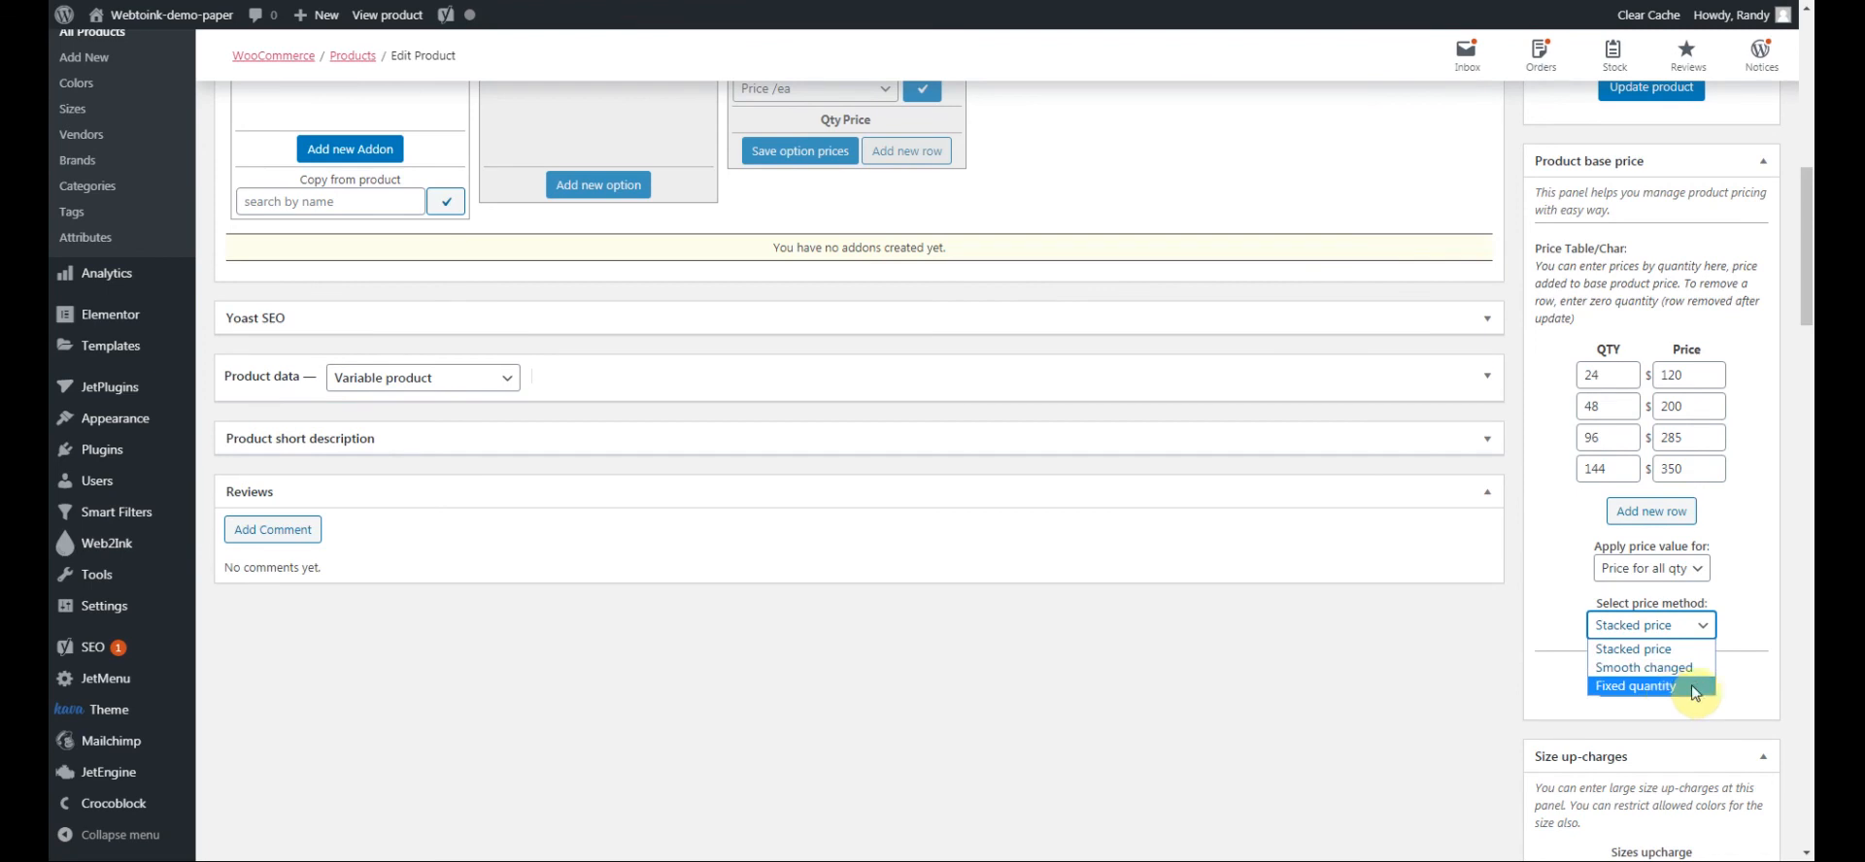
pyautogui.click(1706, 686)
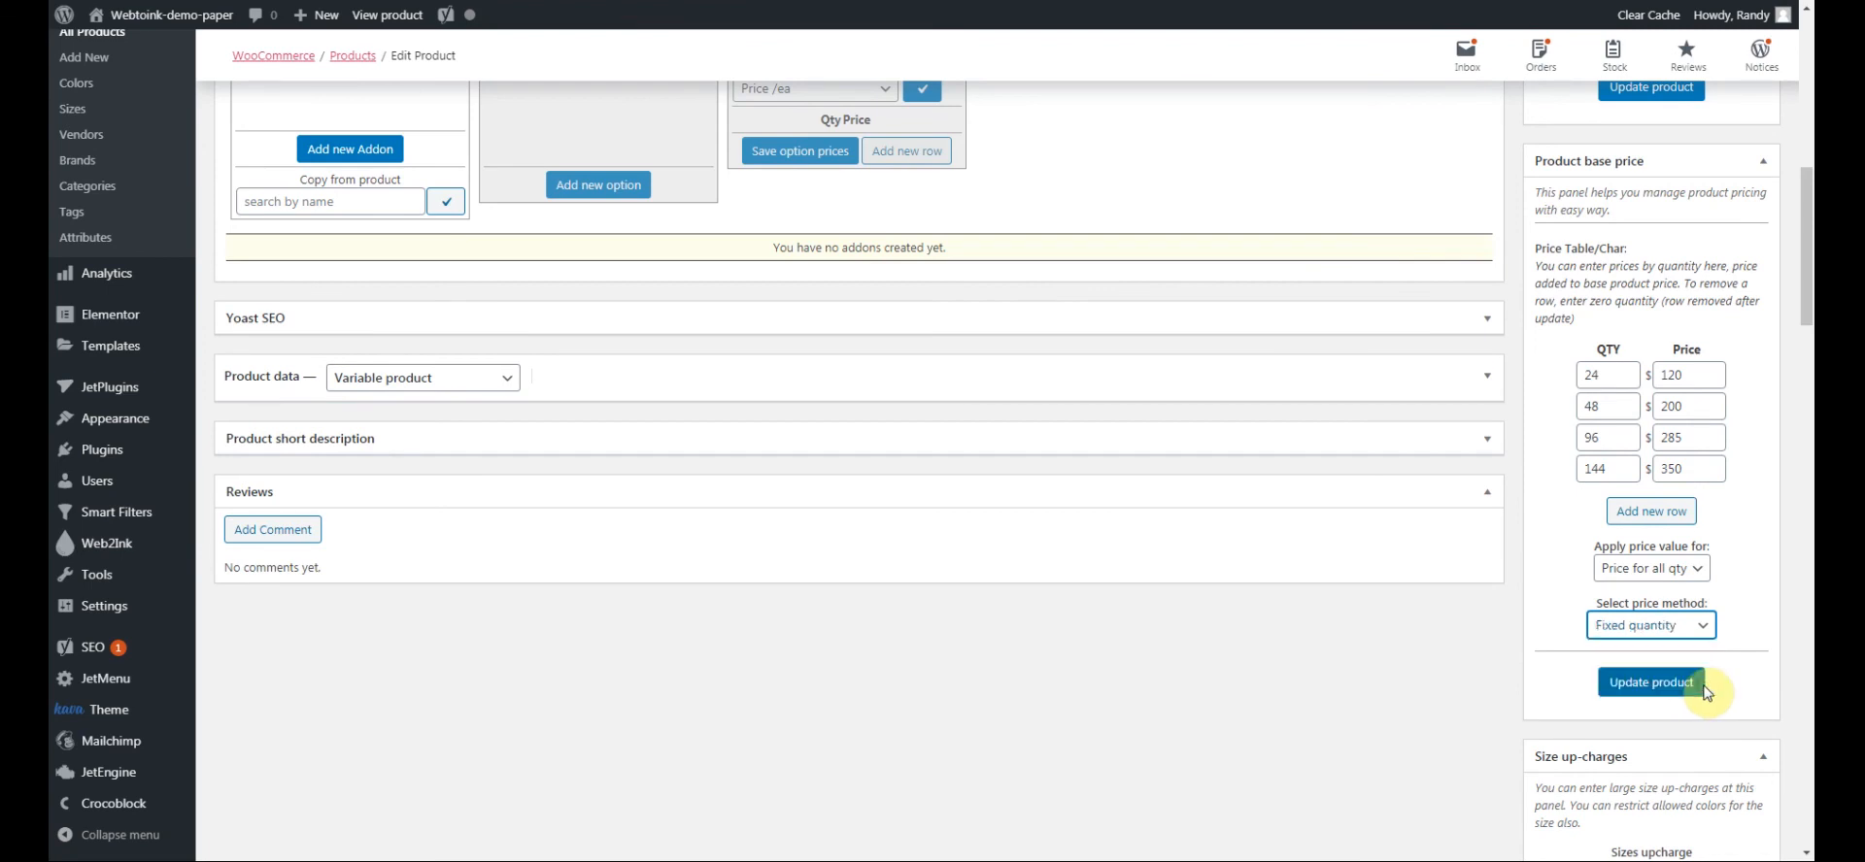
pyautogui.click(1648, 691)
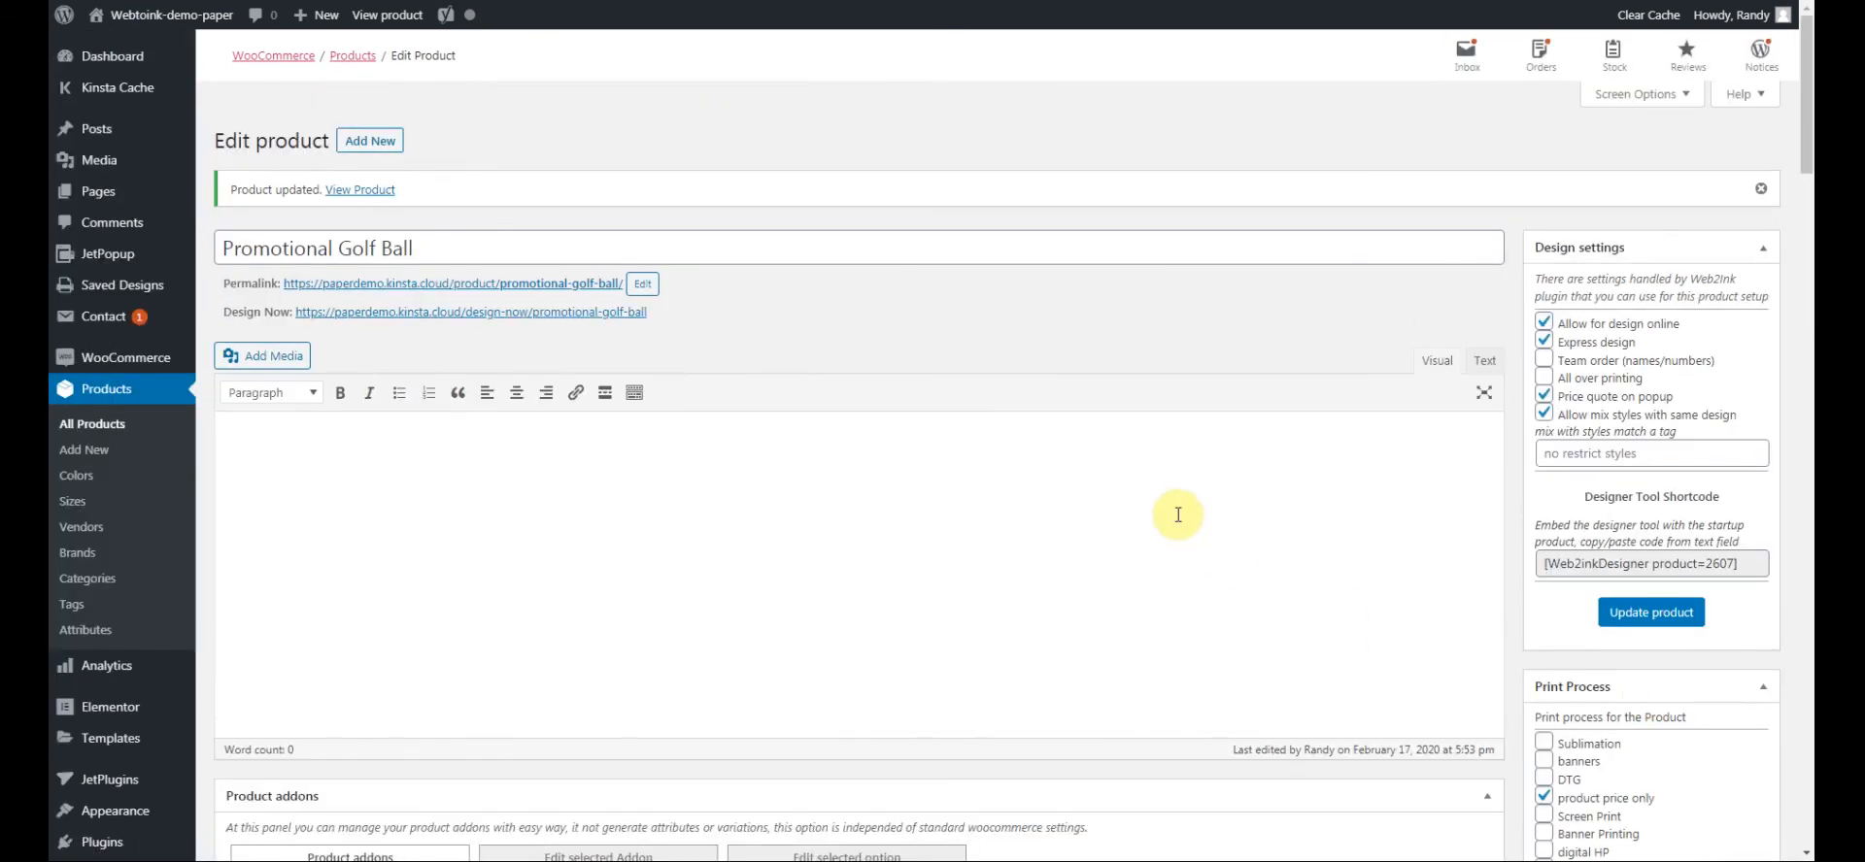
# Step: Open the updated golf ball's store page in a new tab and bring up its price calculator
pyautogui.rightClick(410, 283)
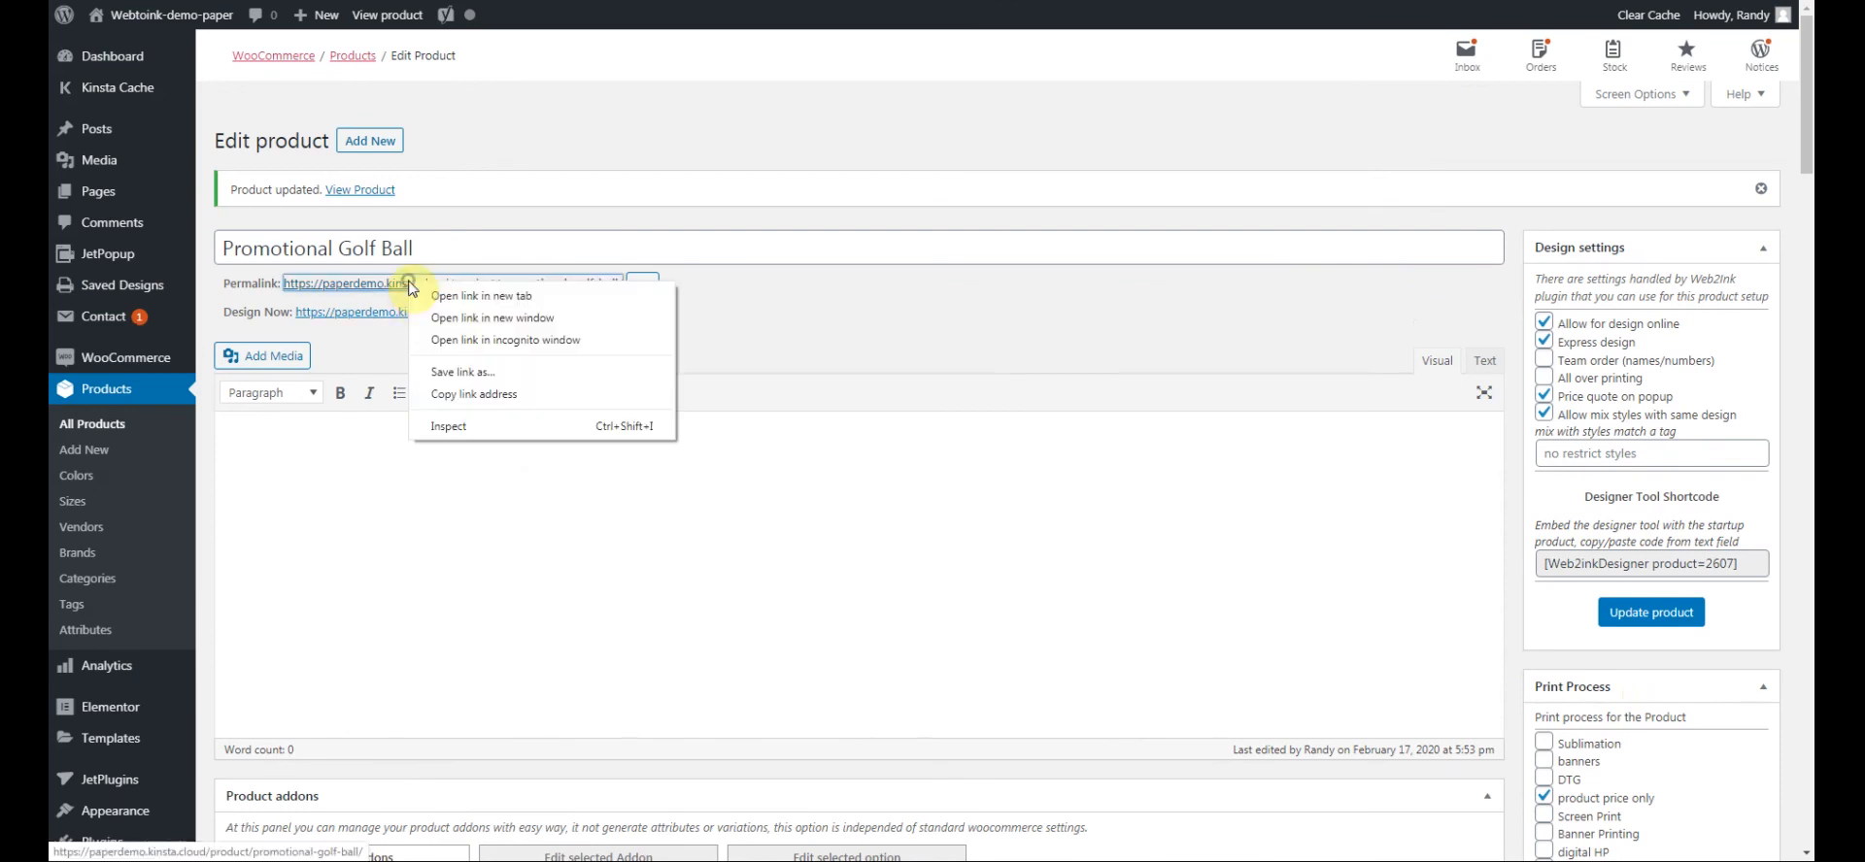
pyautogui.click(460, 300)
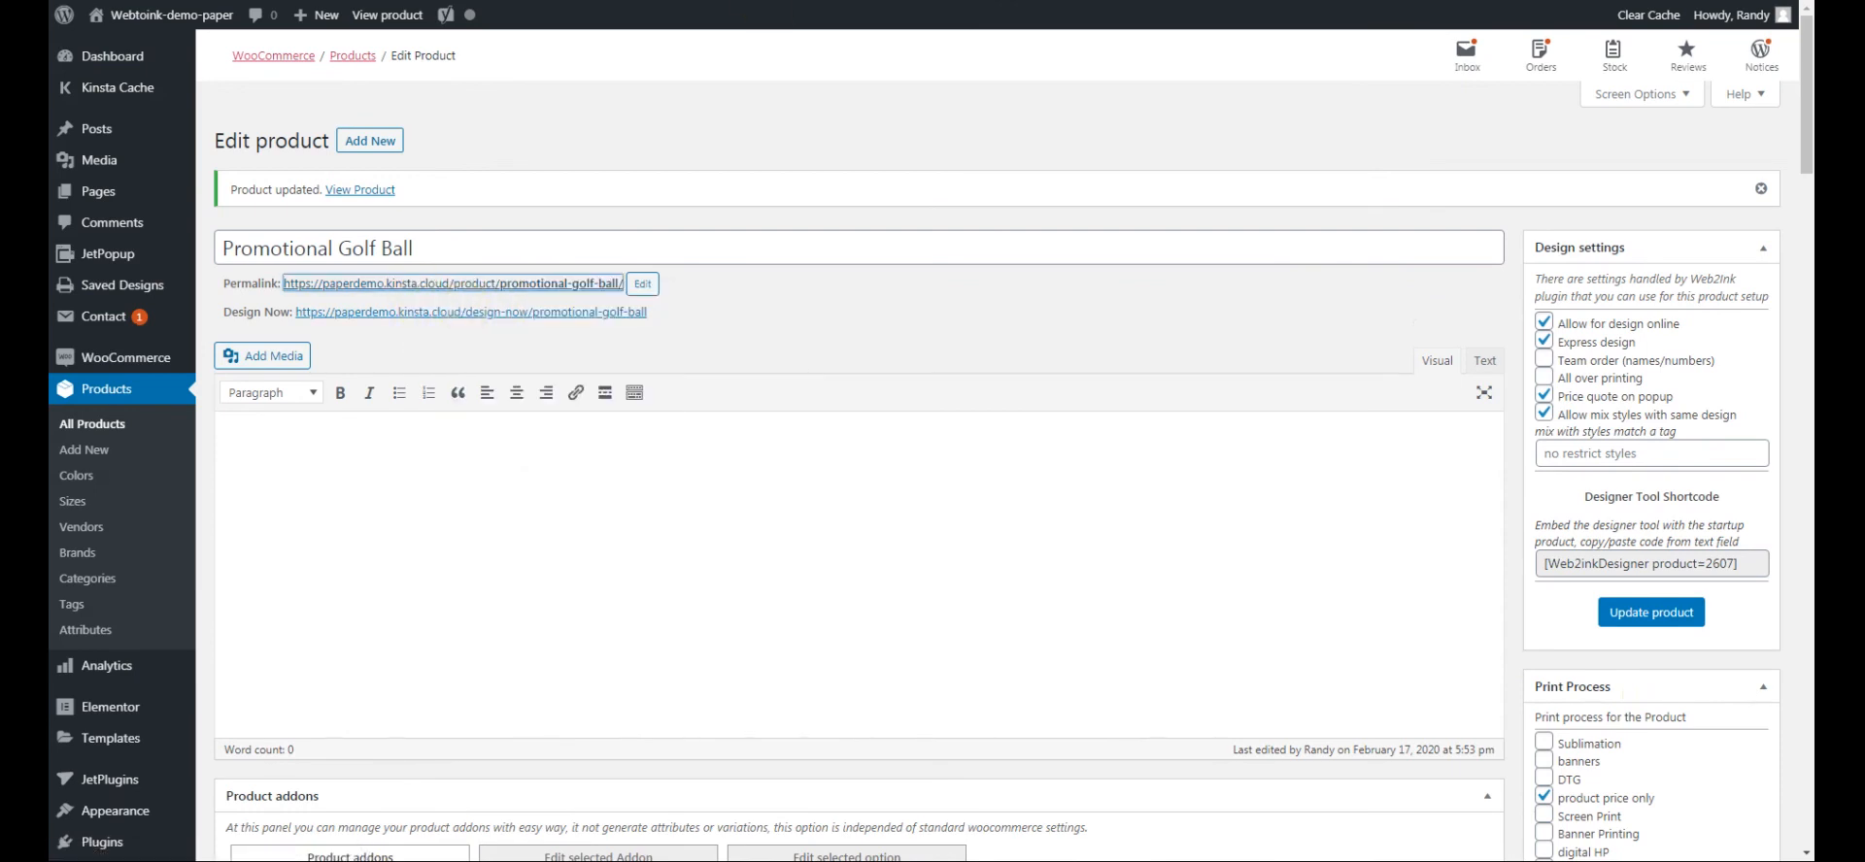
pyautogui.click(896, 3)
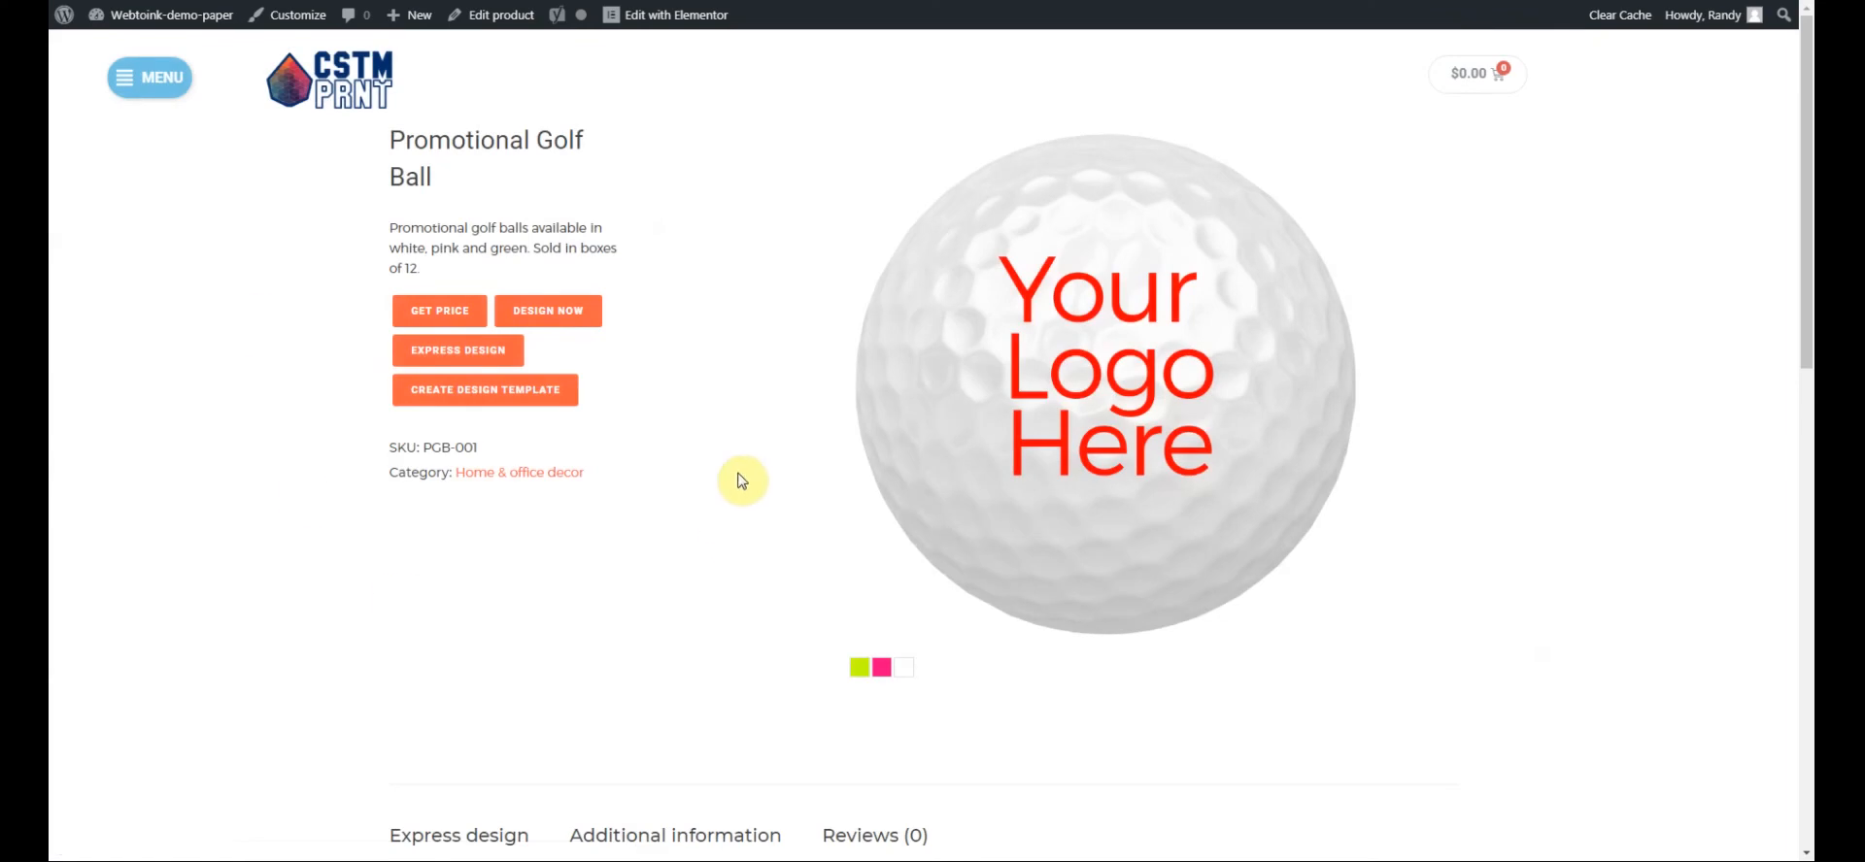
pyautogui.click(426, 313)
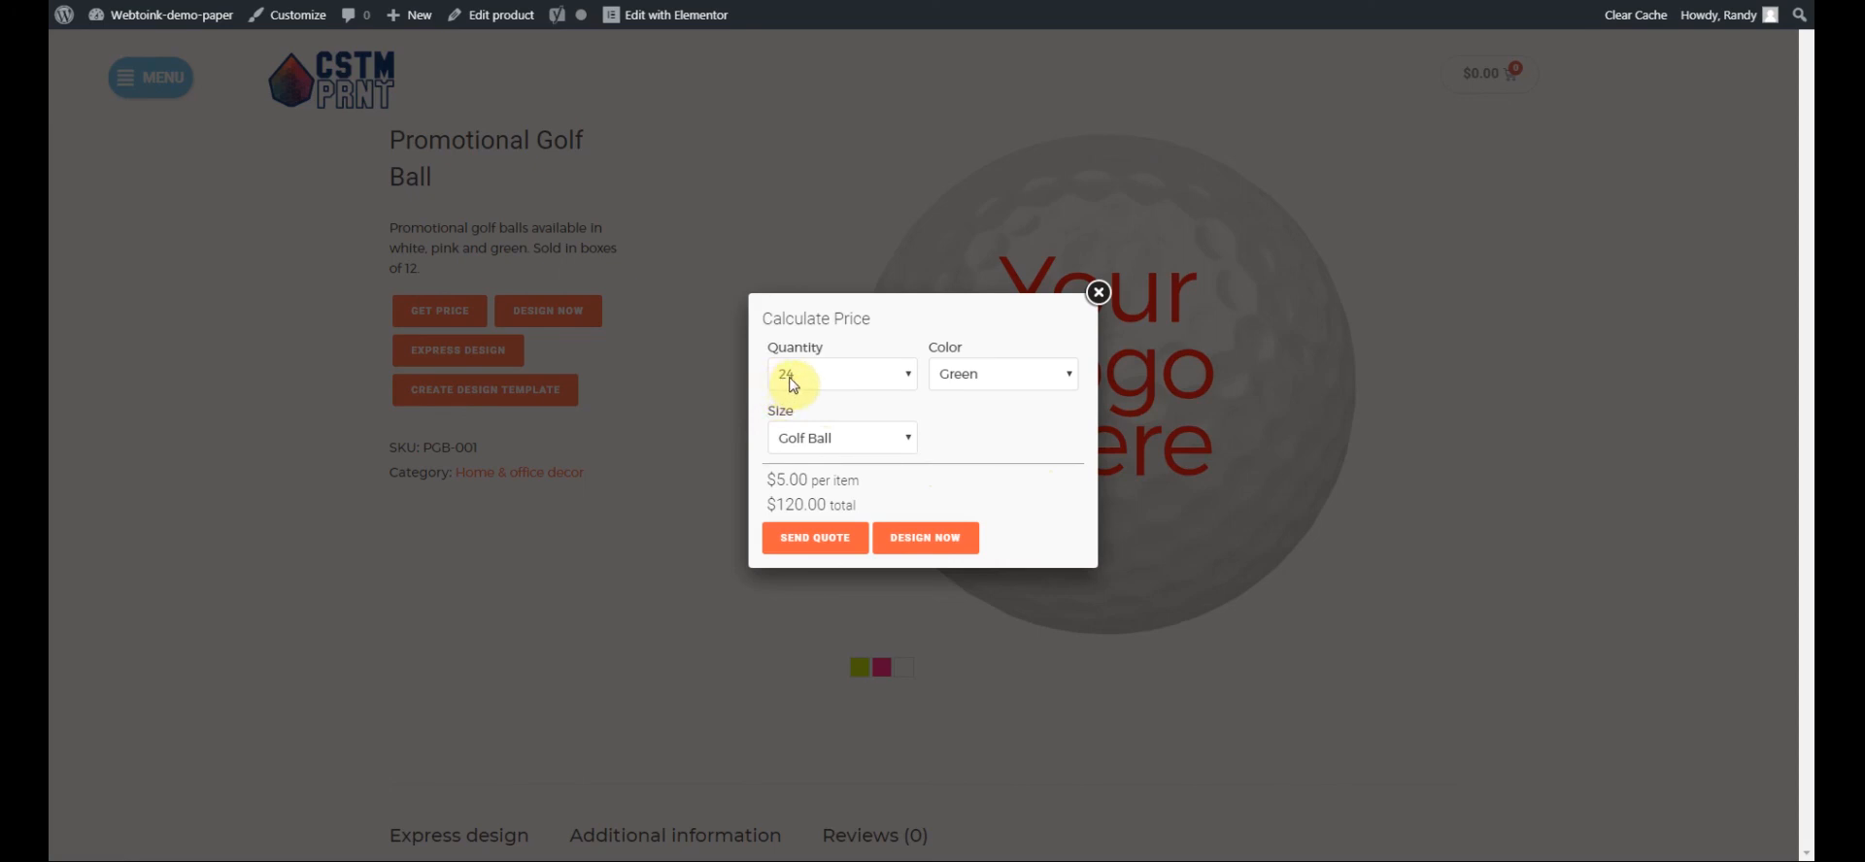
# Step: Review the calculator's quantity choices, calculate the price for 144 green golf balls and close the calculator
pyautogui.click(908, 375)
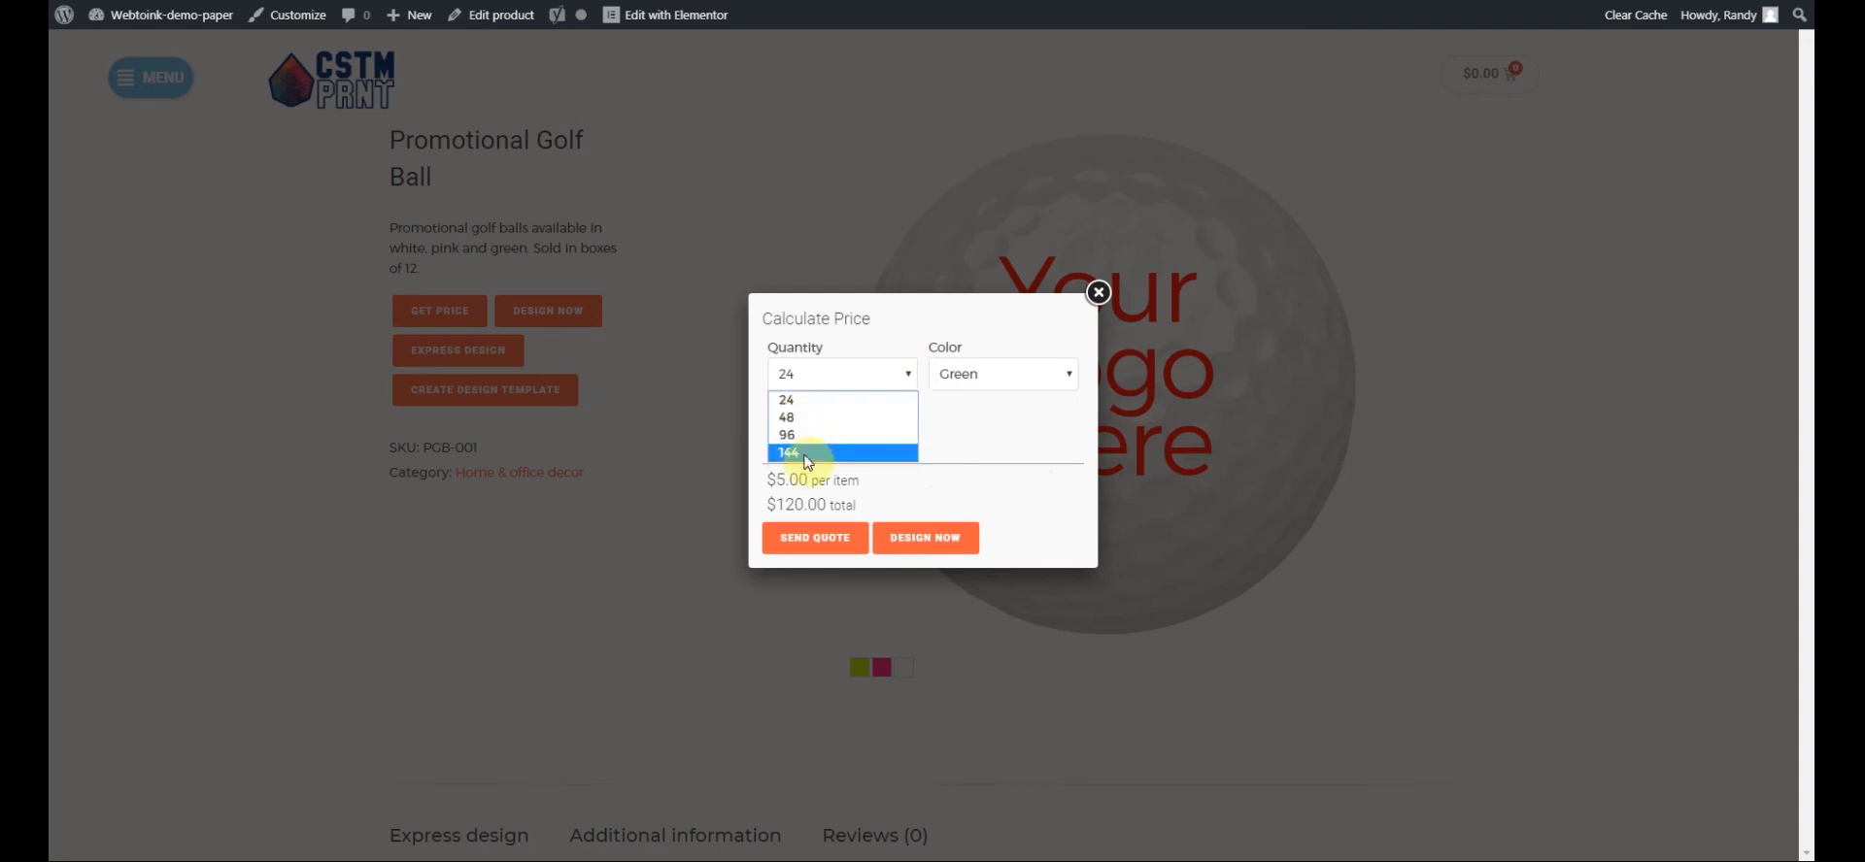
pyautogui.click(964, 403)
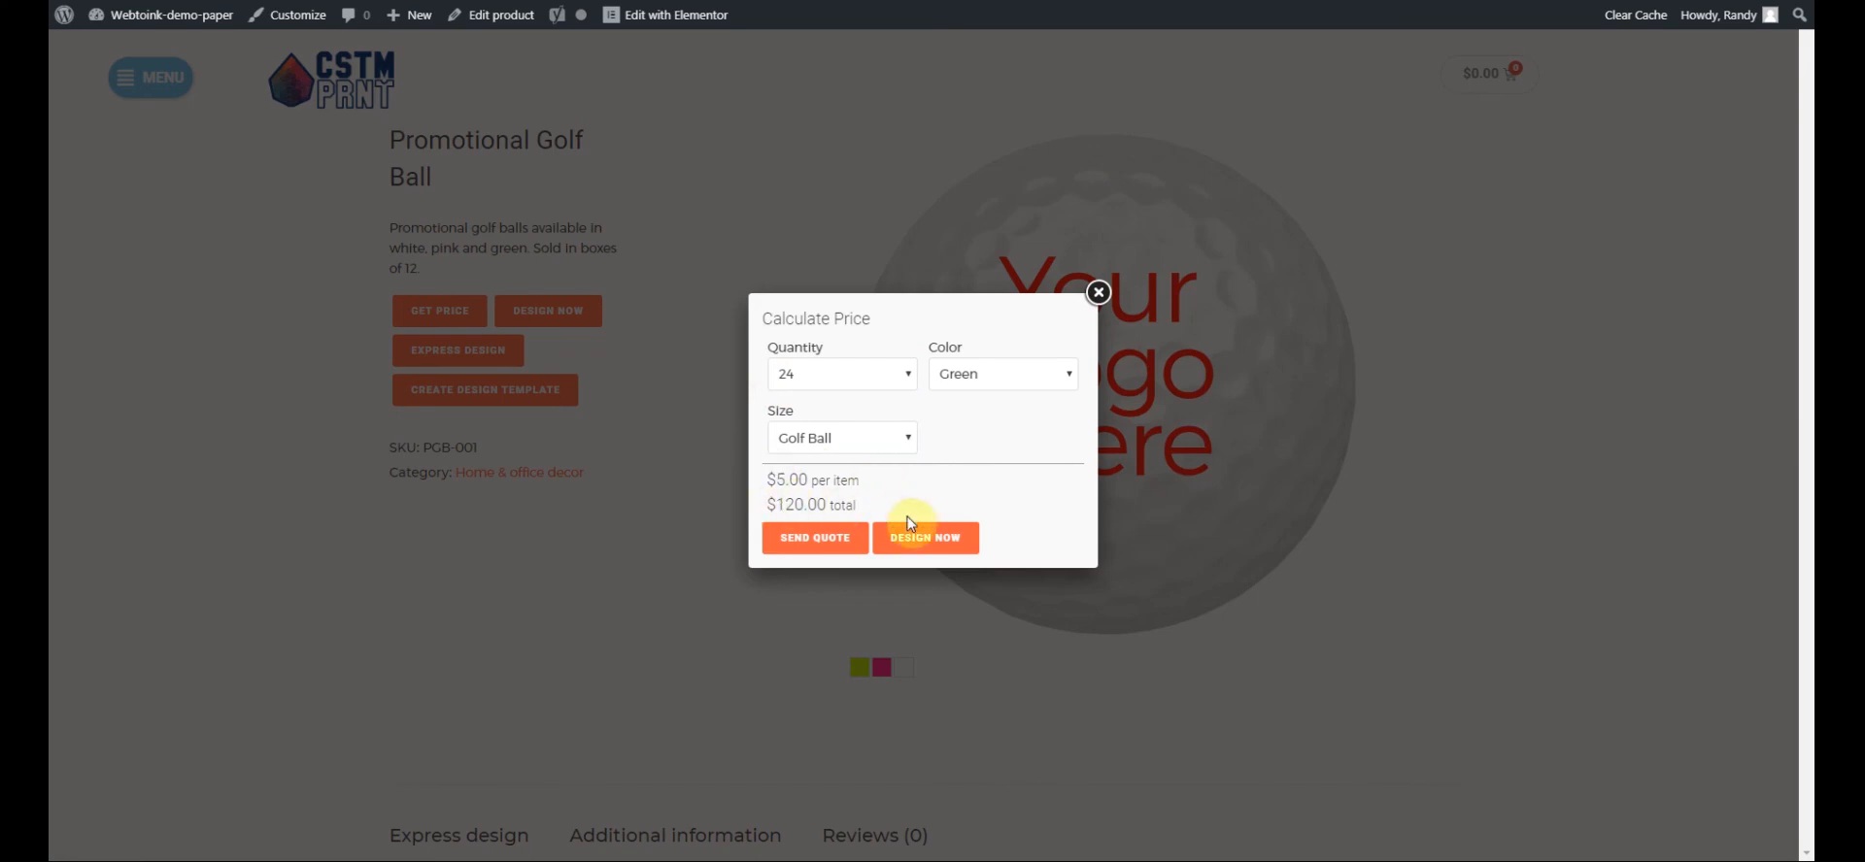
pyautogui.click(903, 373)
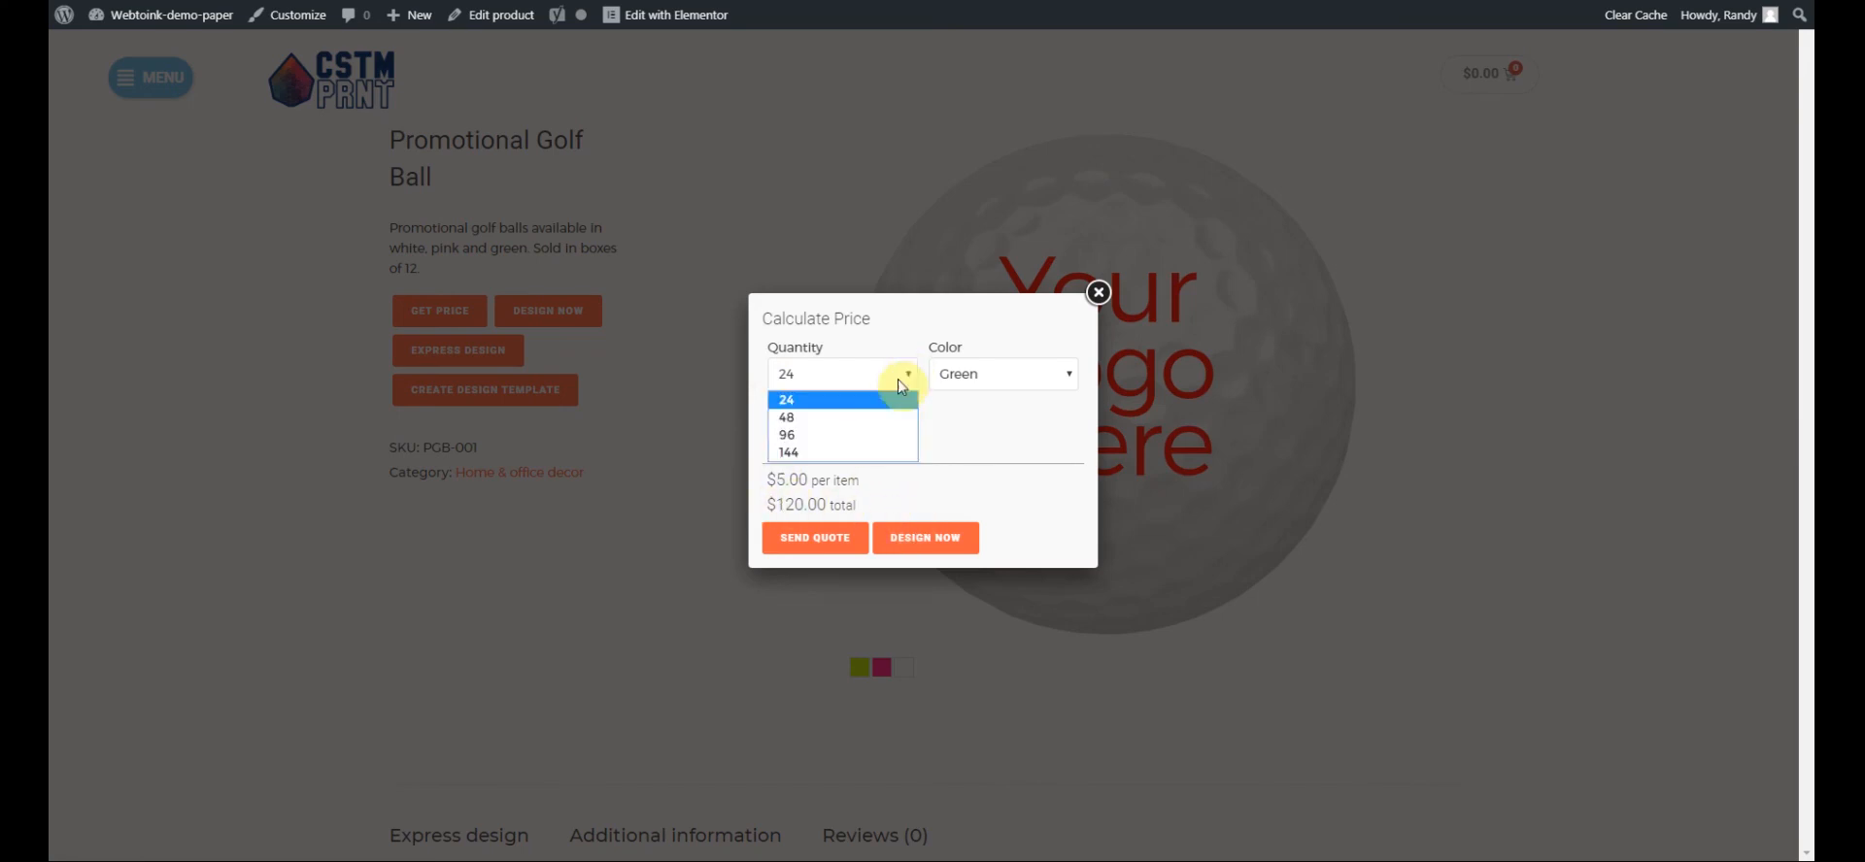
pyautogui.click(869, 454)
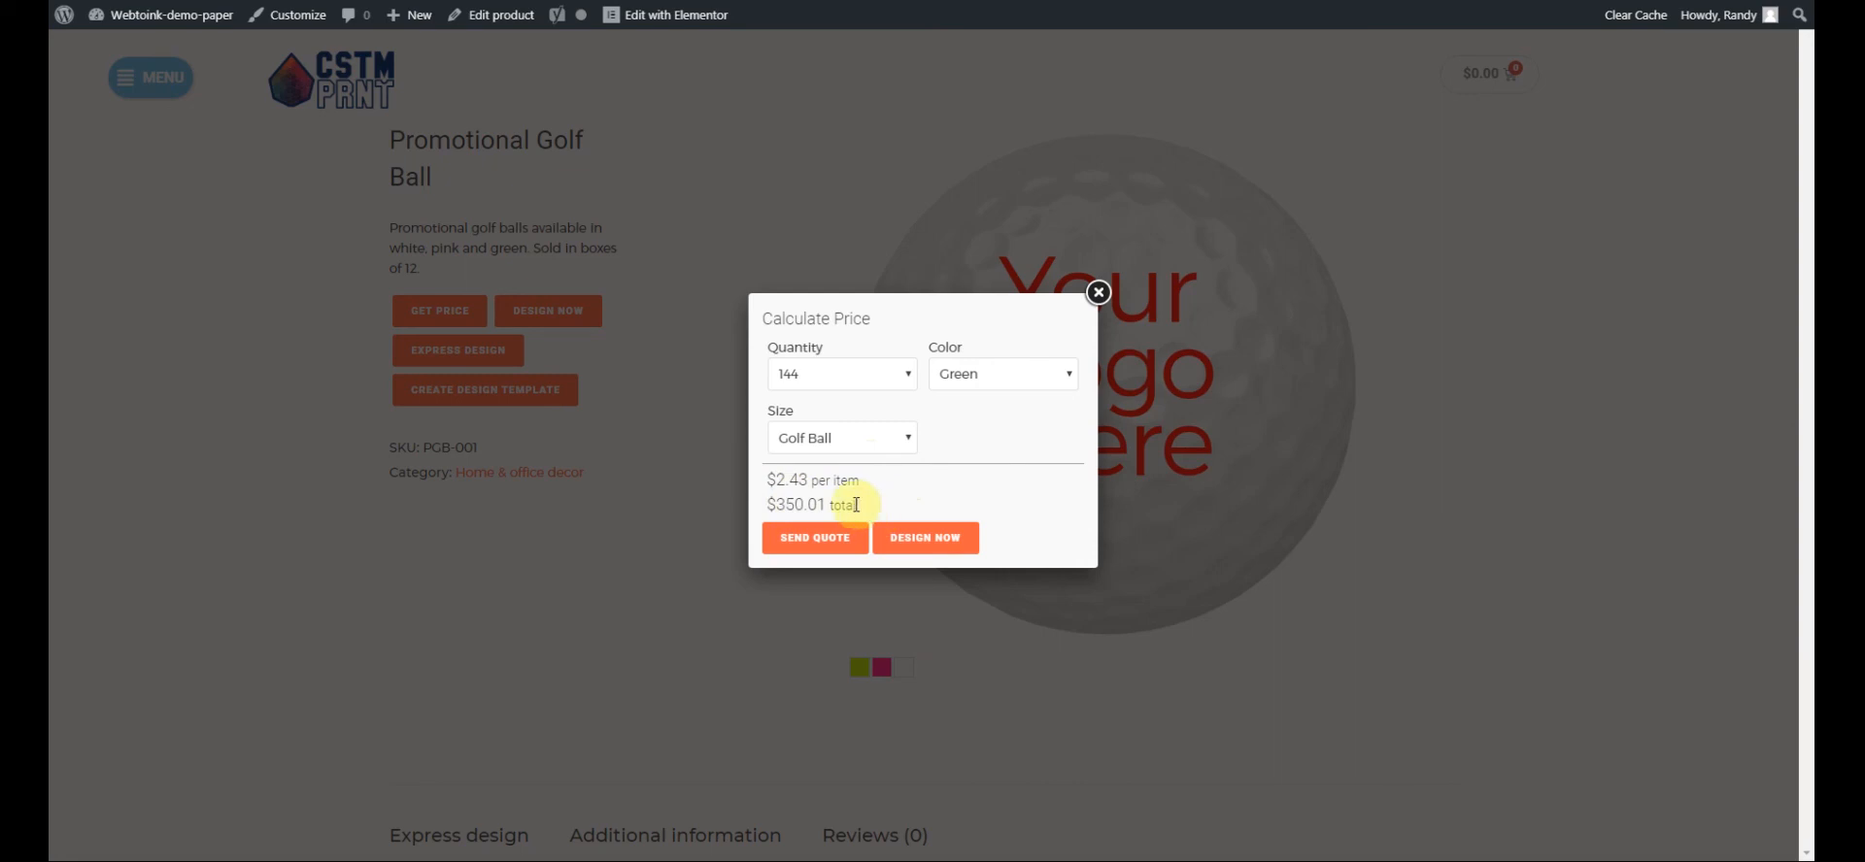
pyautogui.click(1094, 294)
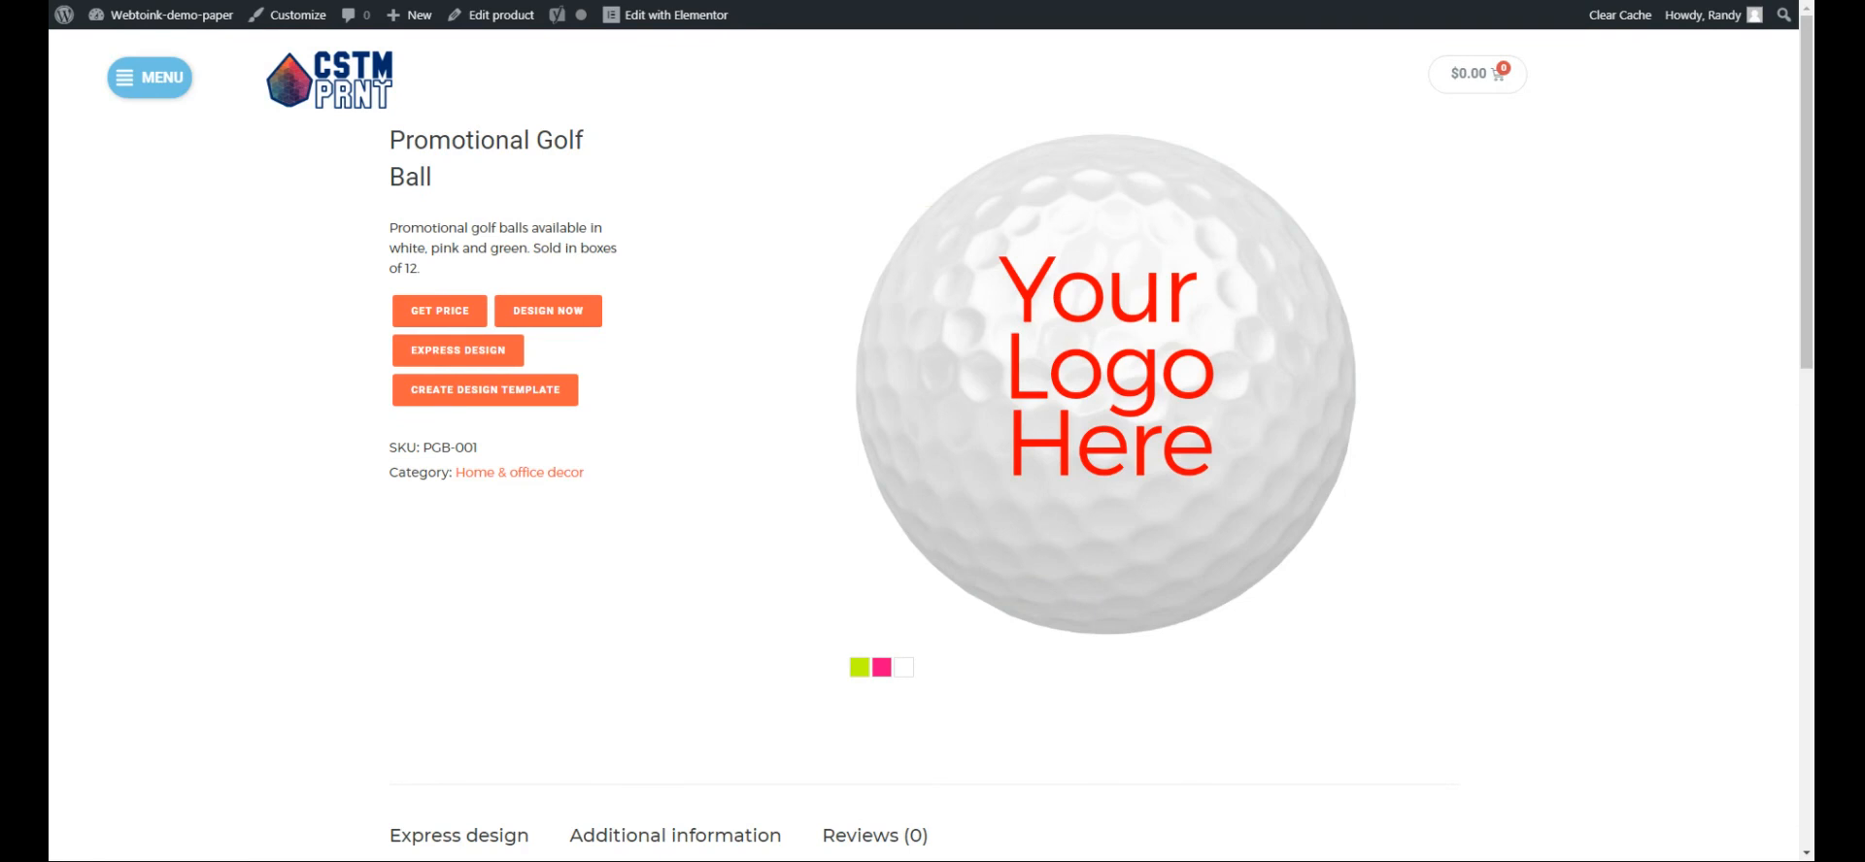
# Step: Return to the golf ball's edit page and review its print process and base price settings
pyautogui.hotkey('ctrl', 'shift', 'Tab')
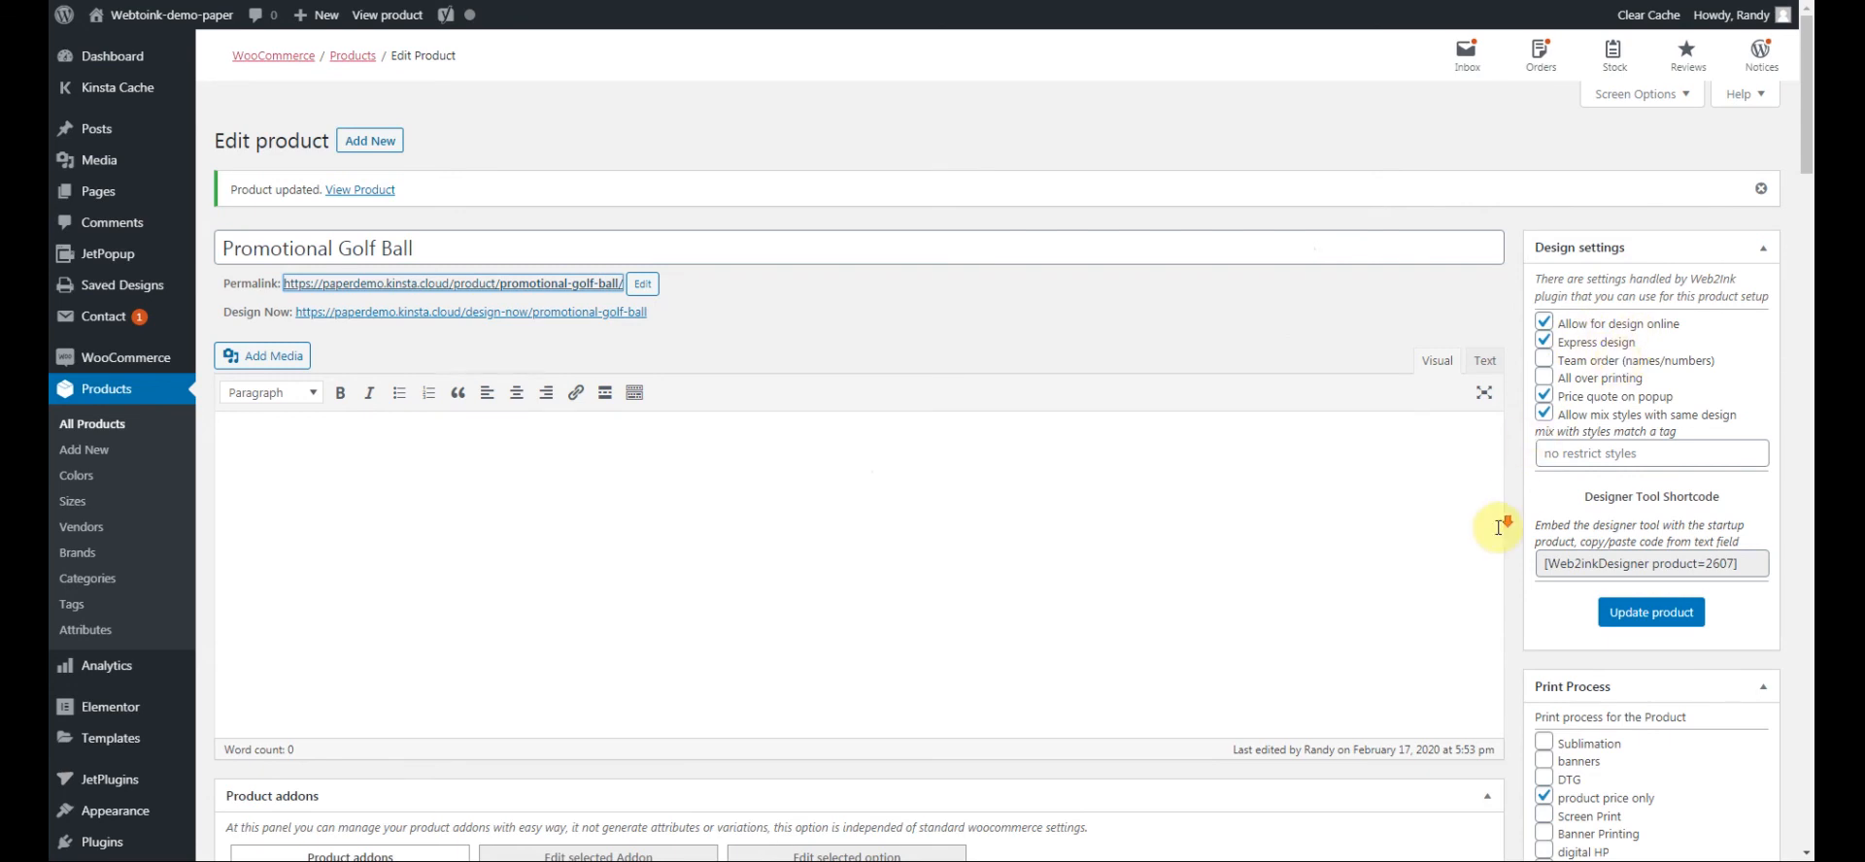
pyautogui.scroll(-5, 1590, 497)
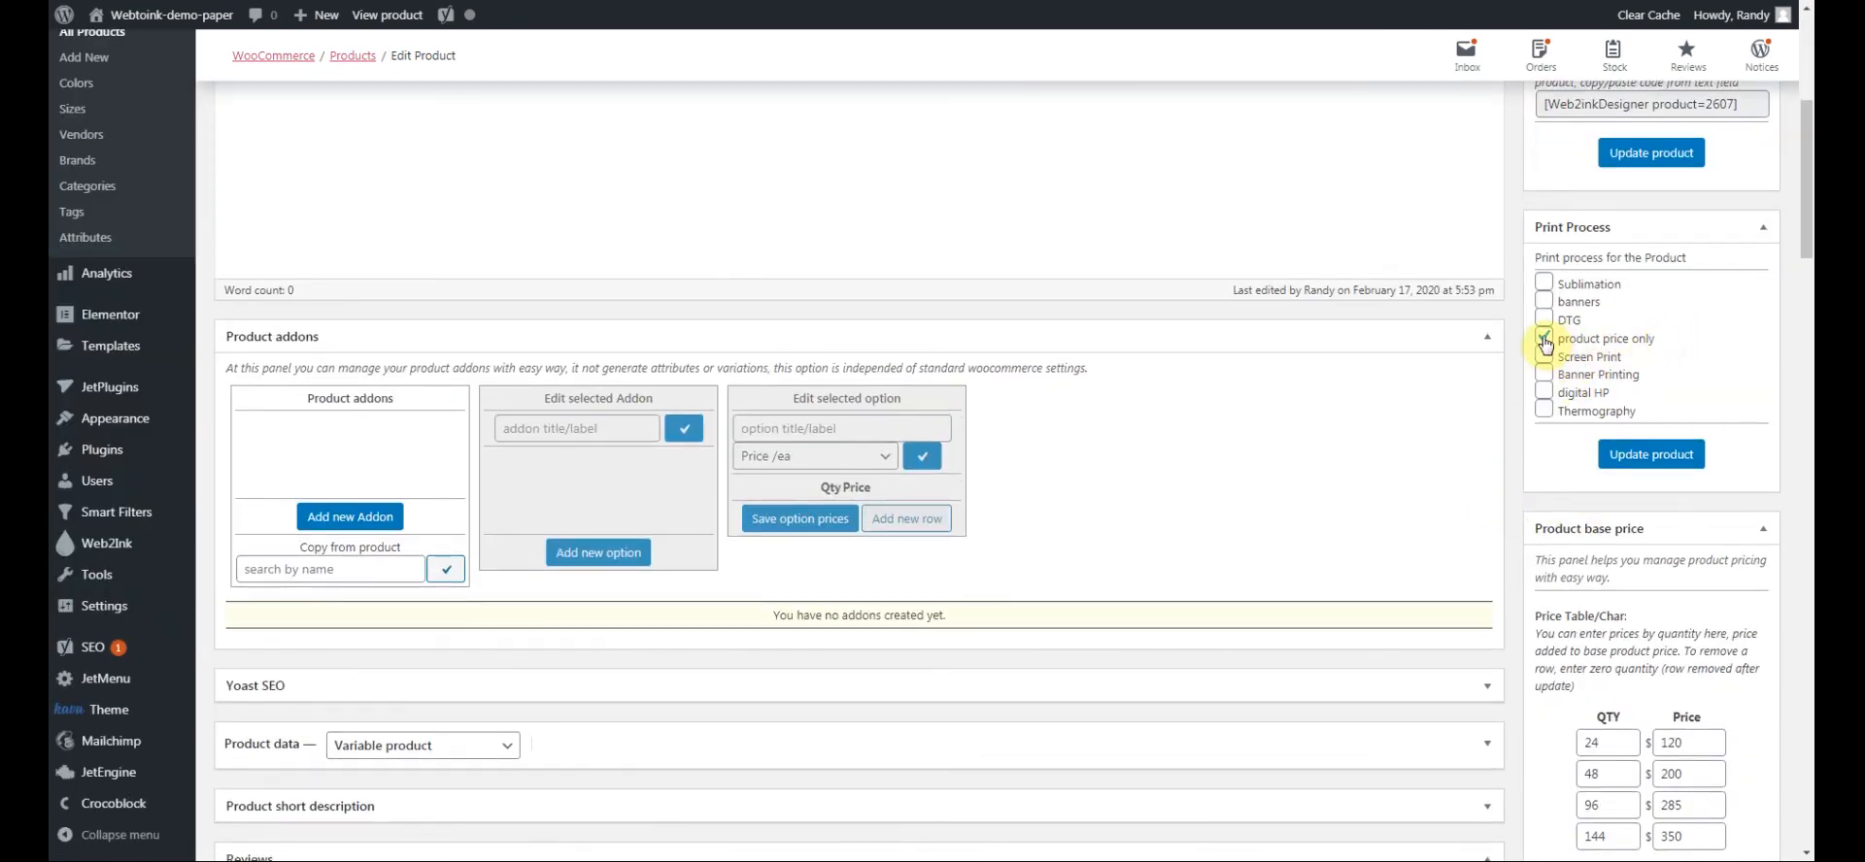
pyautogui.scroll(-4, 1544, 457)
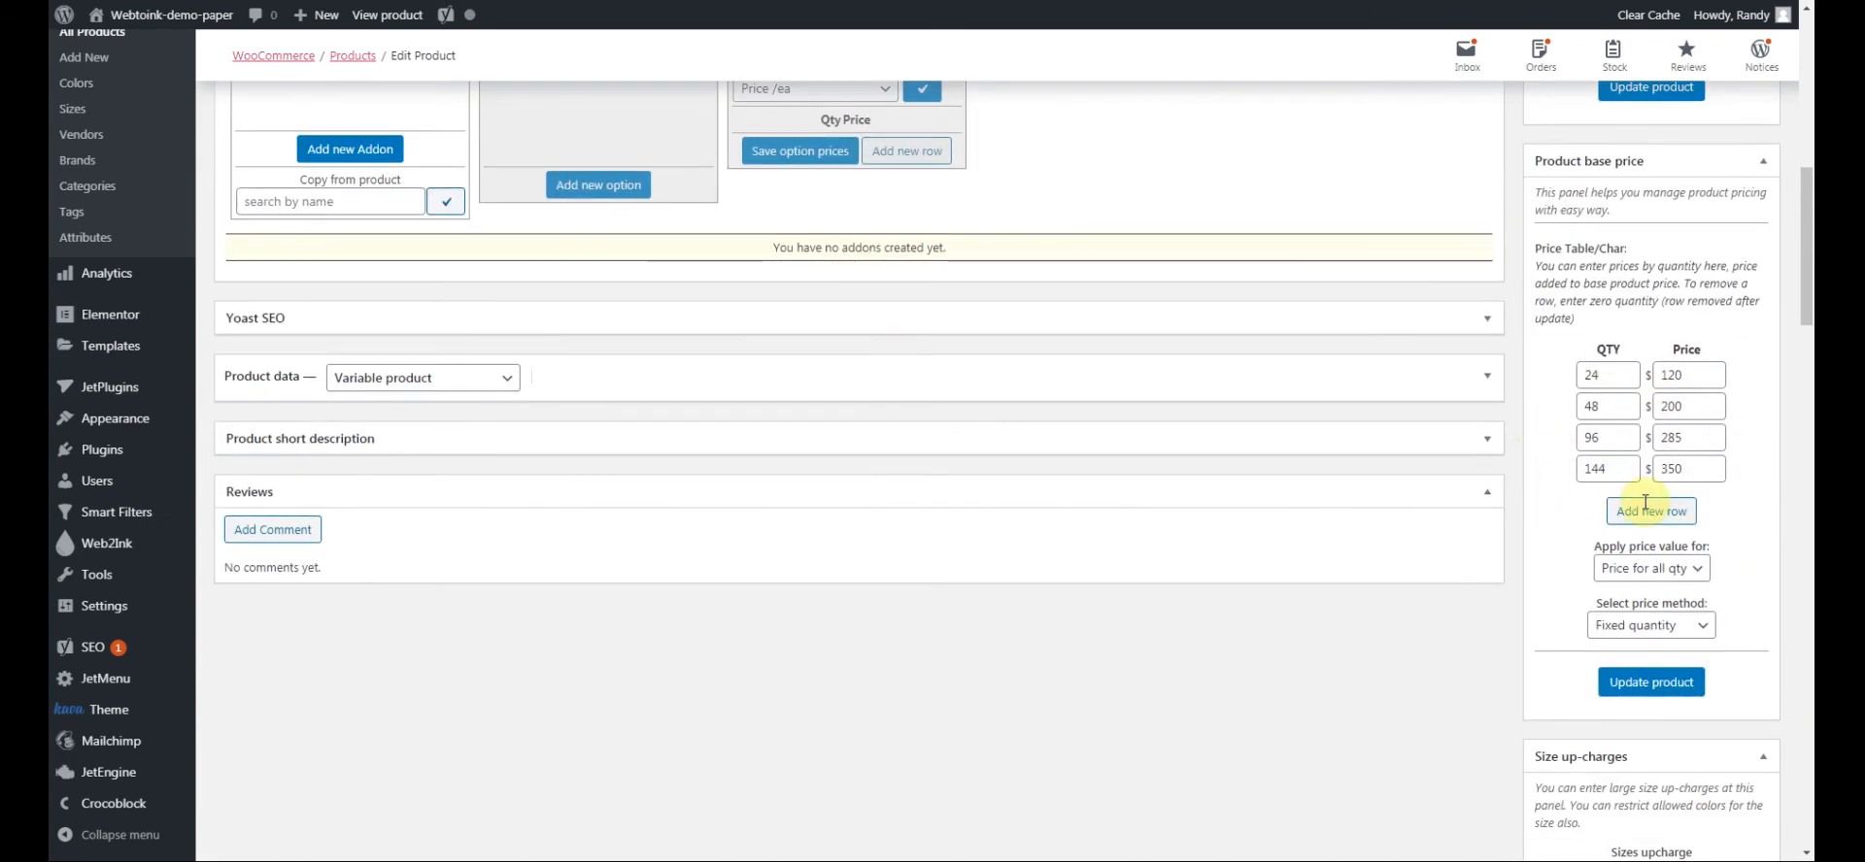
# Step: Set color up-charges of $0.25 each for the green and pink golf balls, and update the product
pyautogui.scroll(-10, 1520, 413)
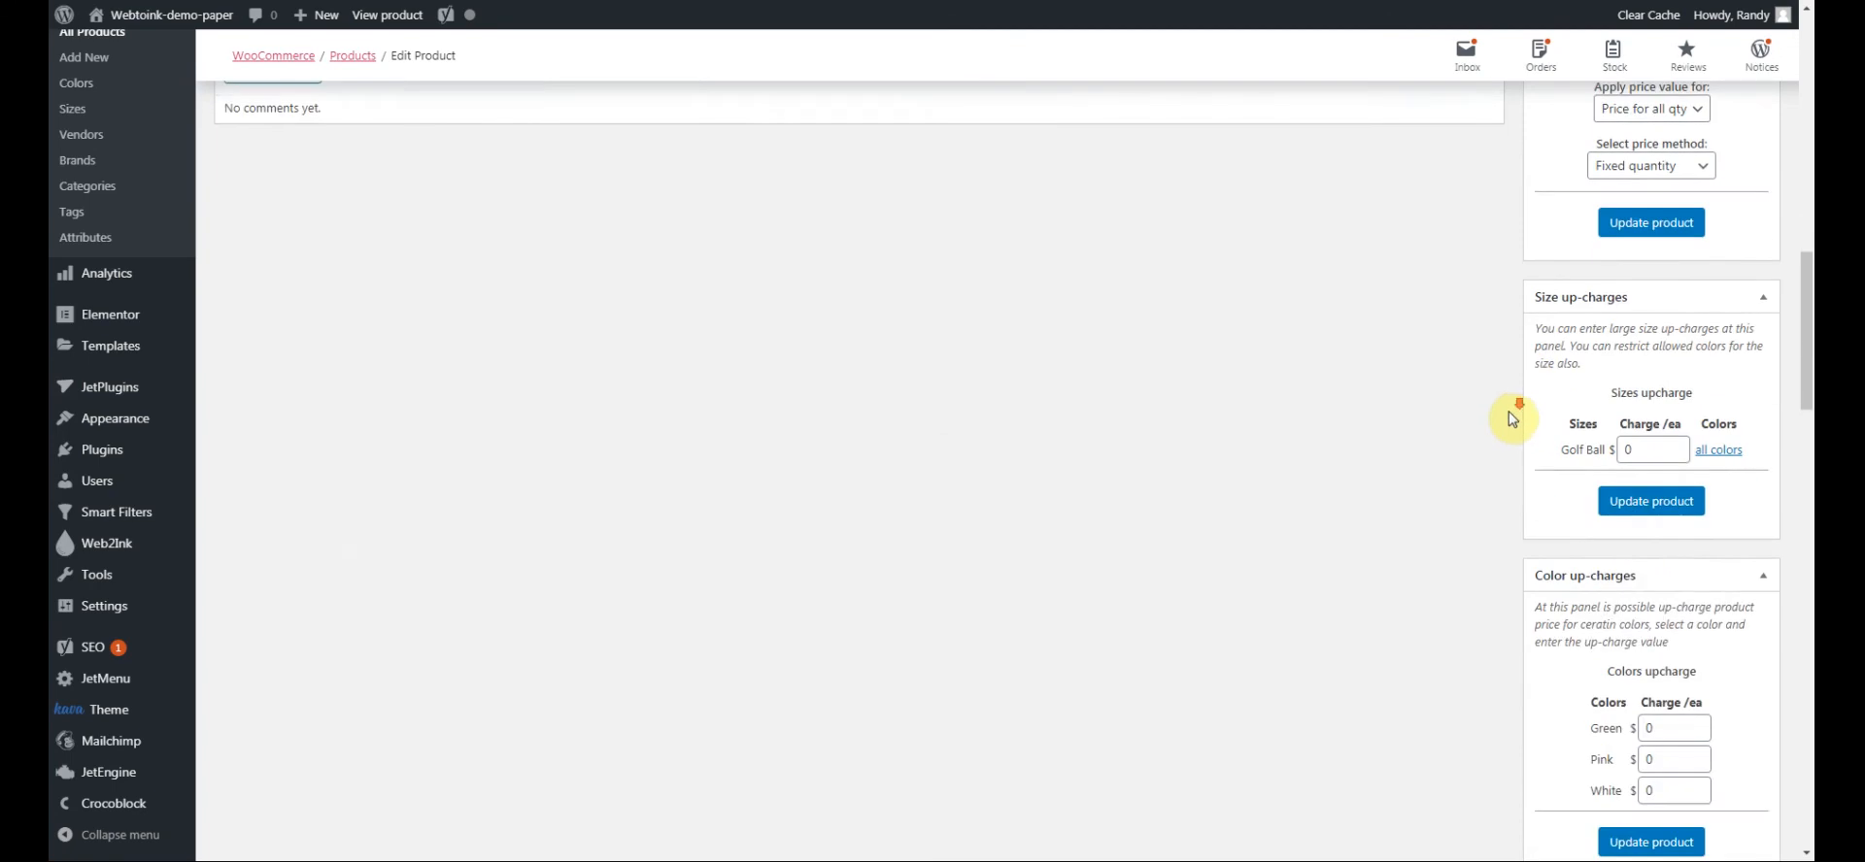
pyautogui.scroll(-1, 1513, 416)
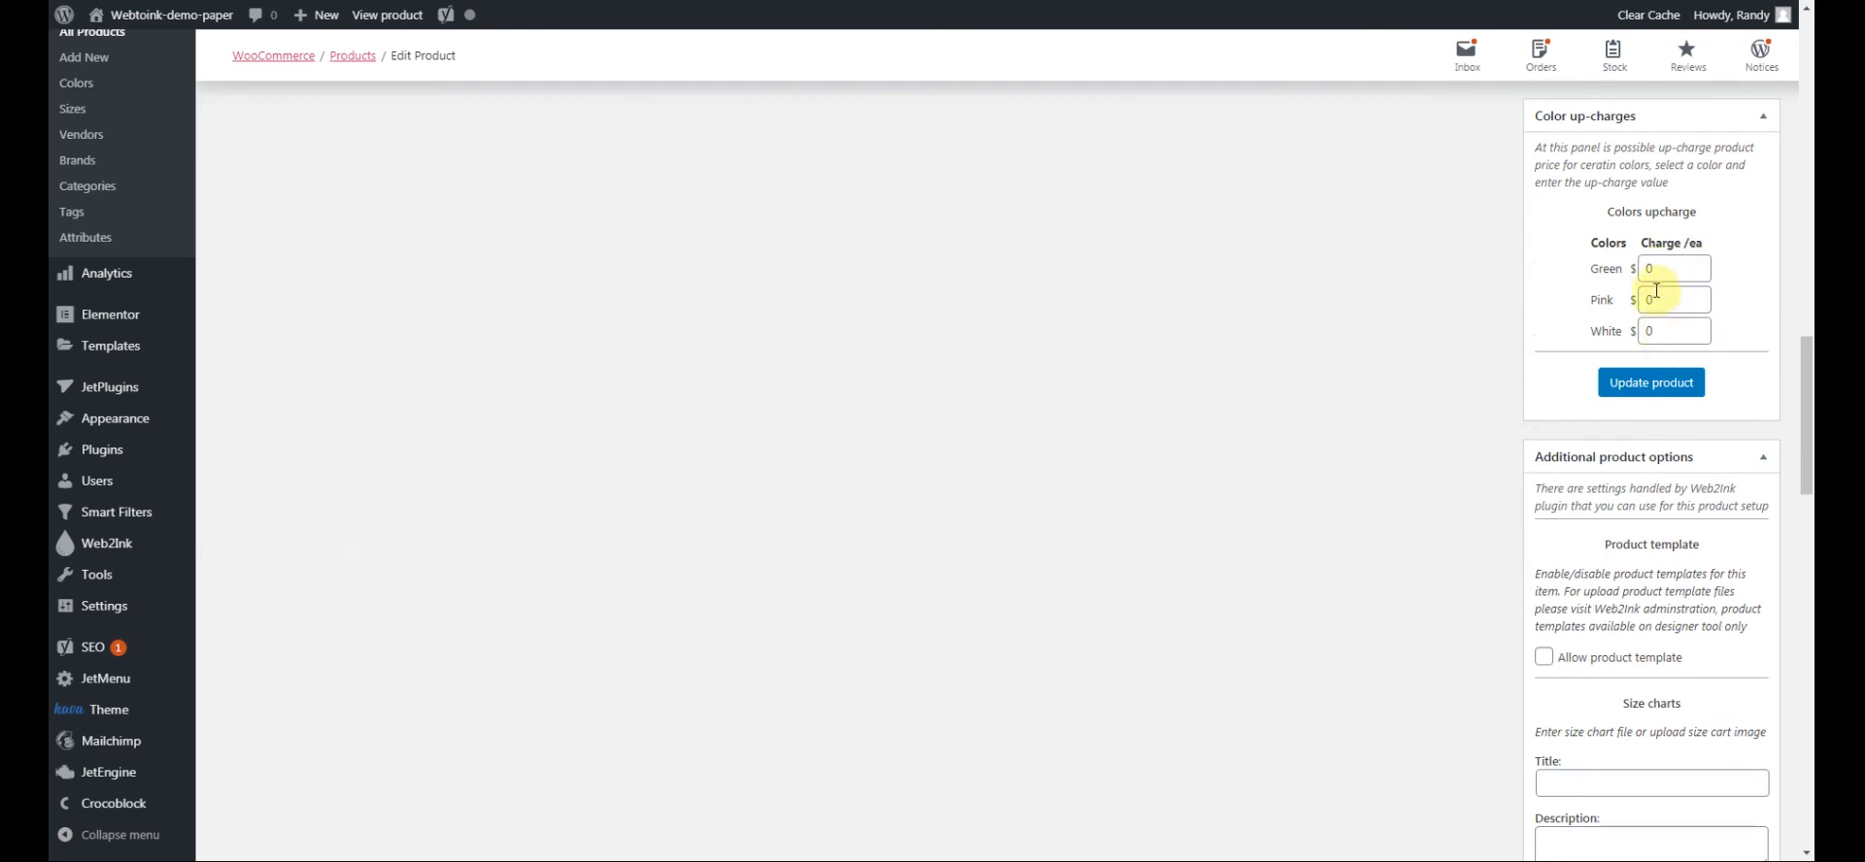
pyautogui.moveTo(1653, 300); pyautogui.dragTo(1628, 301)
pyautogui.write('0.25')
pyautogui.click(1622, 264)
pyautogui.write('0.25')
pyautogui.click(1656, 386)
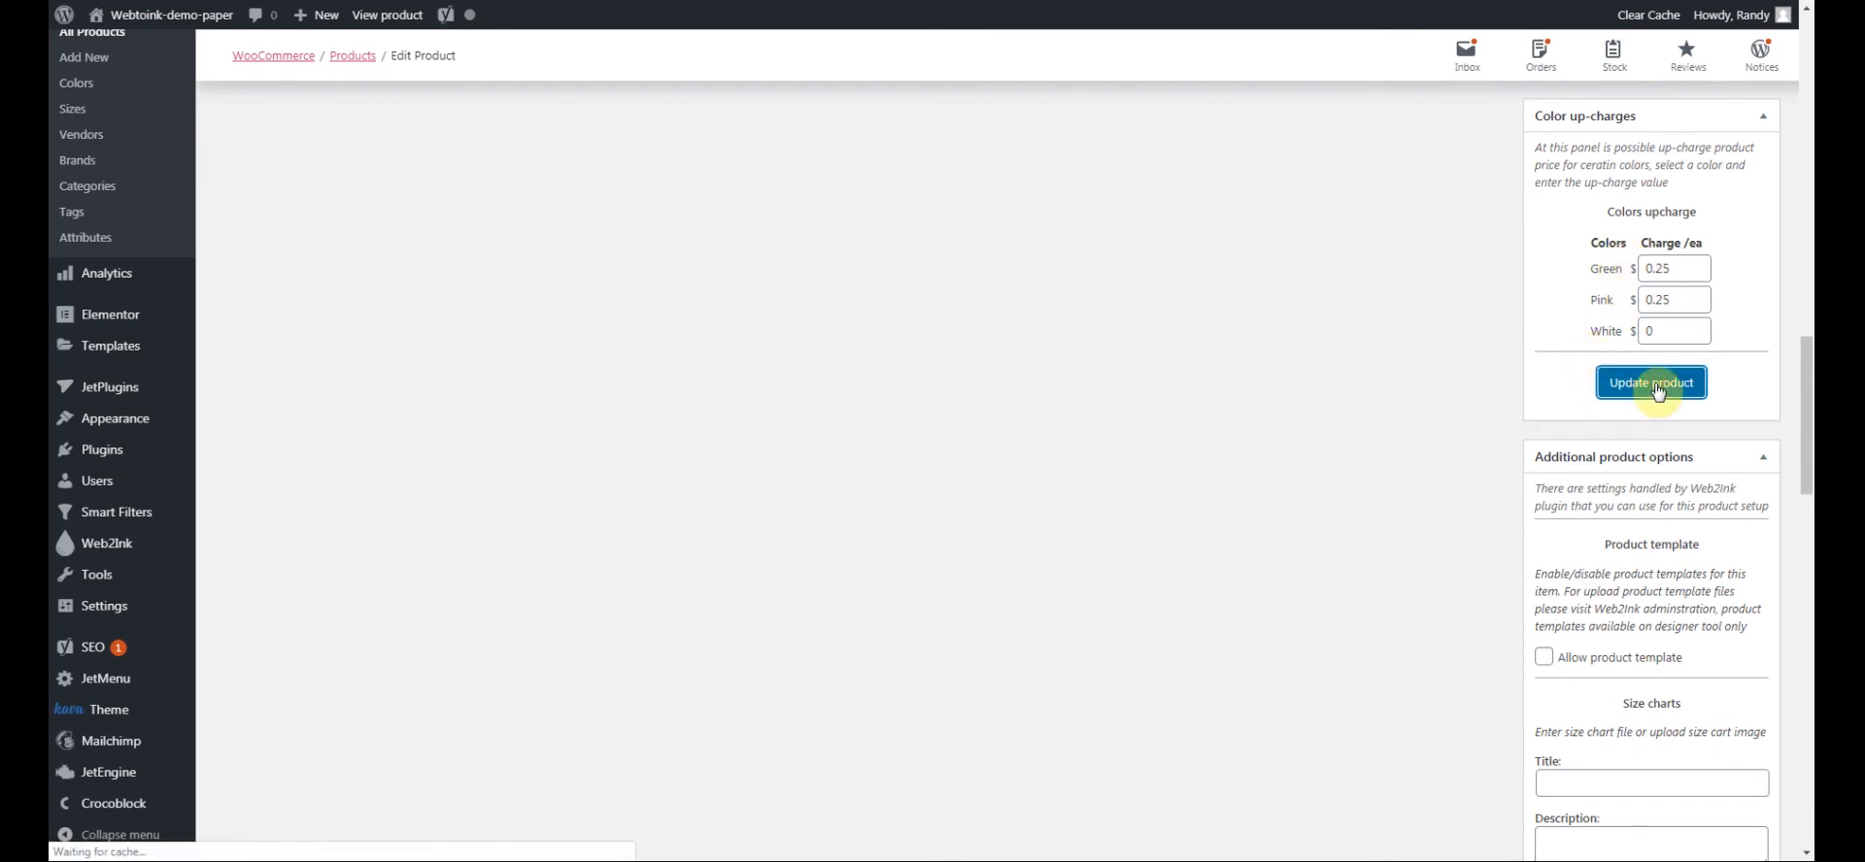
# Step: Review the golf ball's additional product options, product data update and publish settings, and look through its product categories
pyautogui.scroll(-15, 1656, 392)
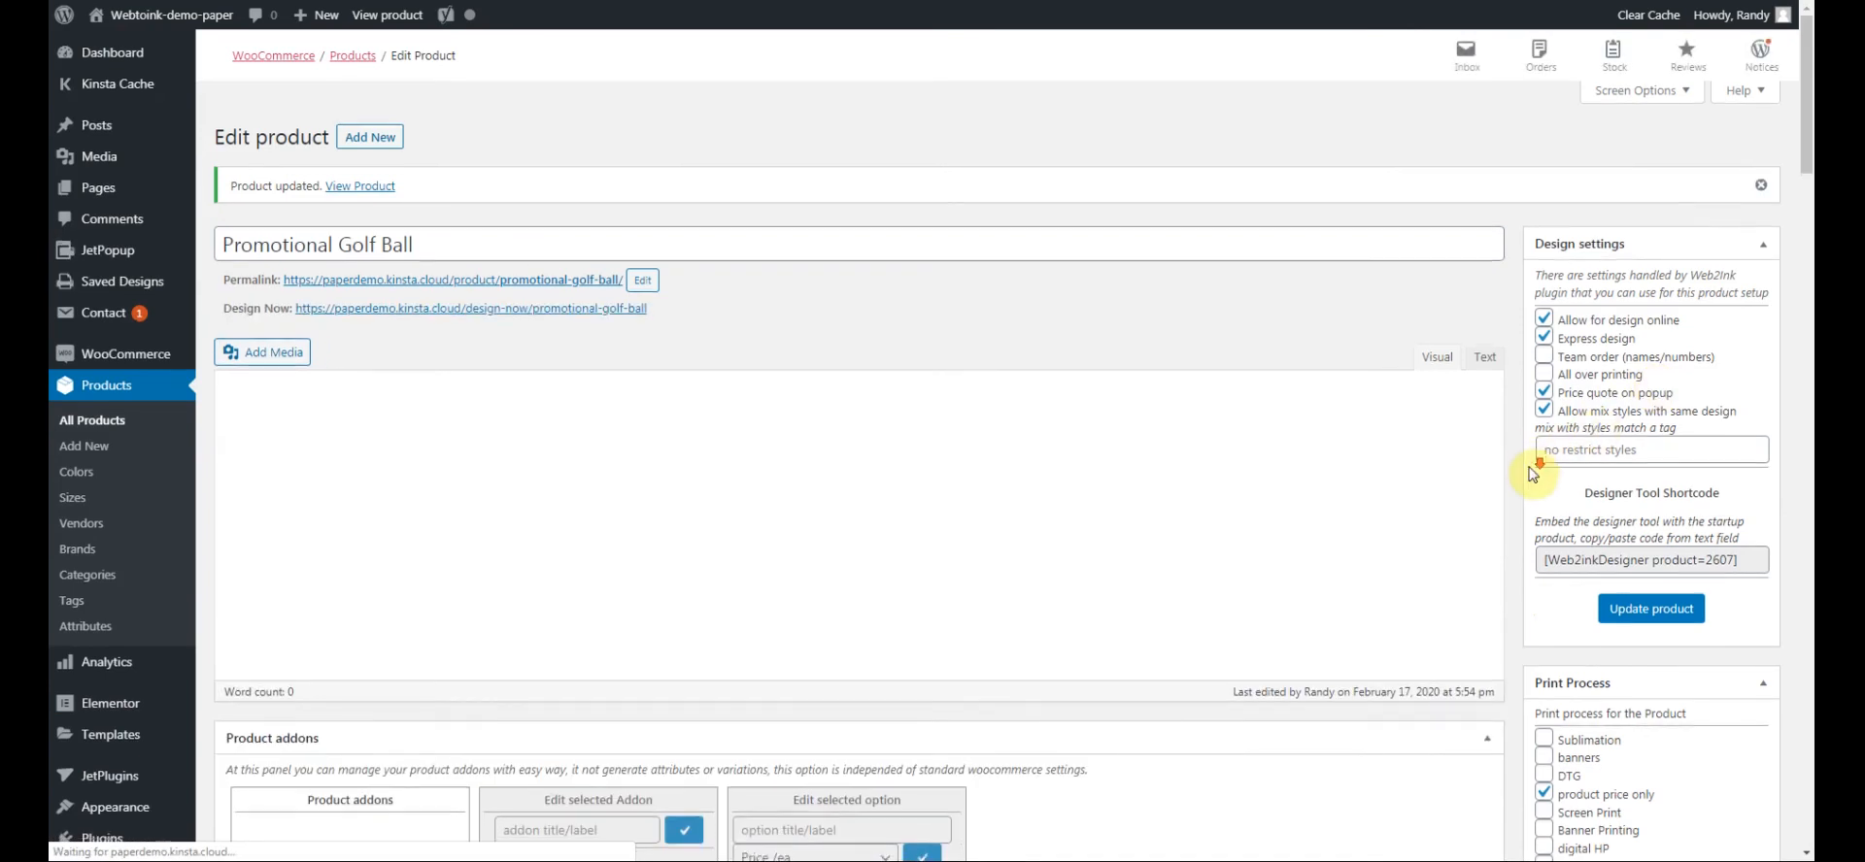
pyautogui.scroll(-10, 1533, 474)
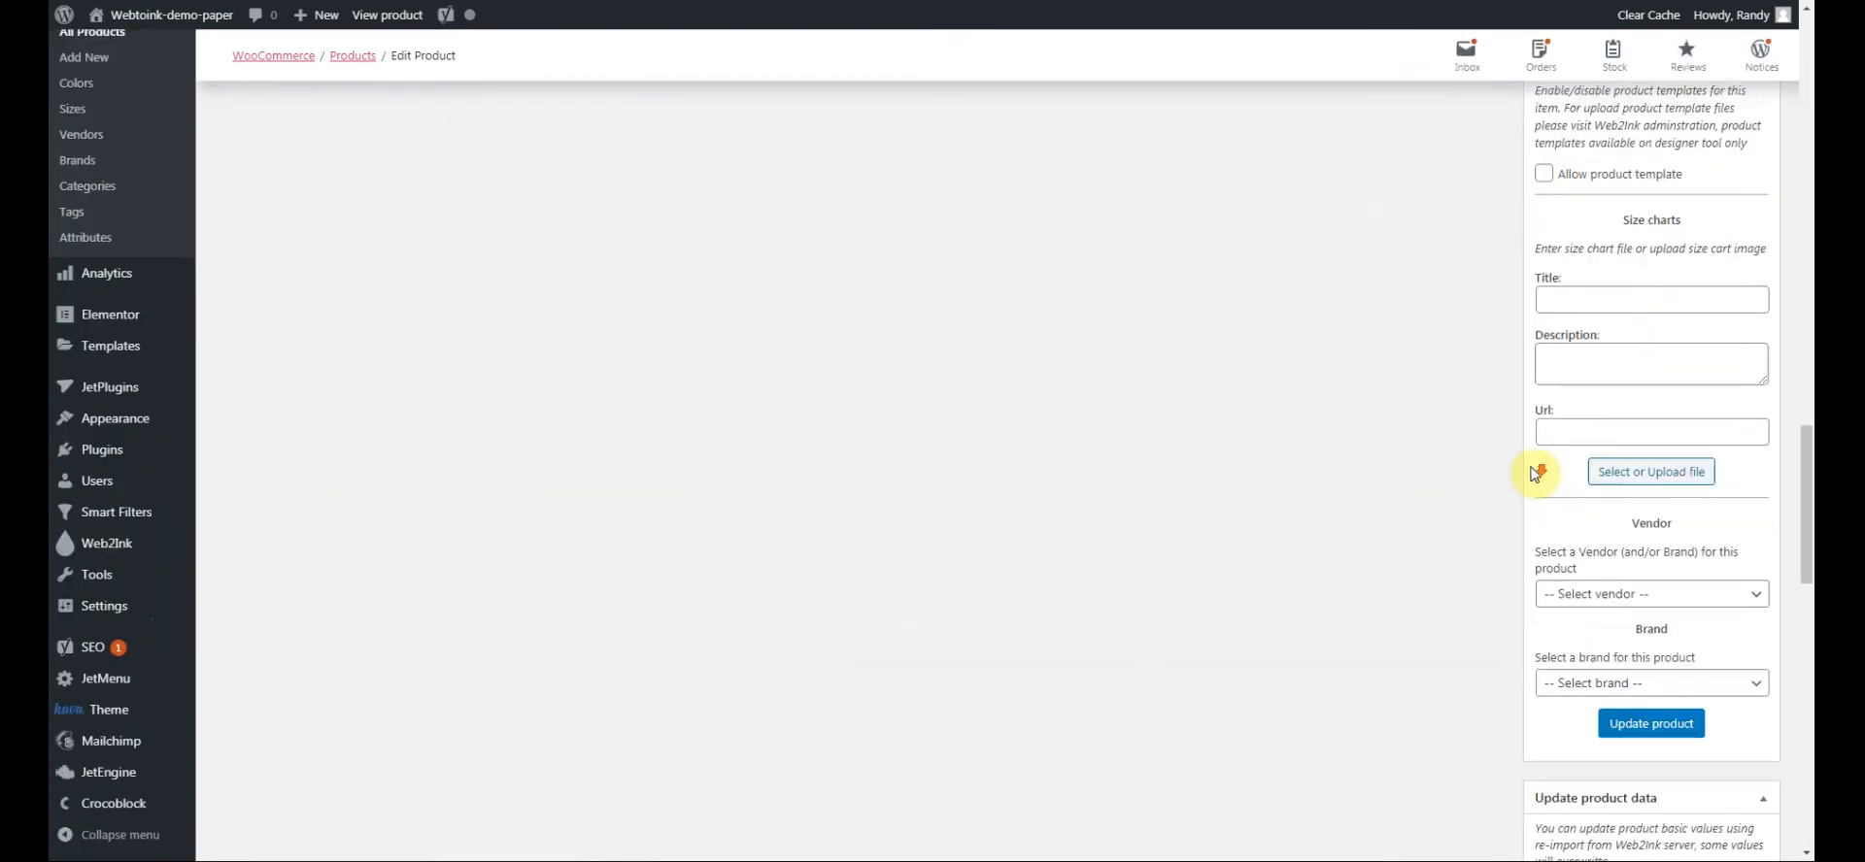
pyautogui.scroll(-8, 1483, 330)
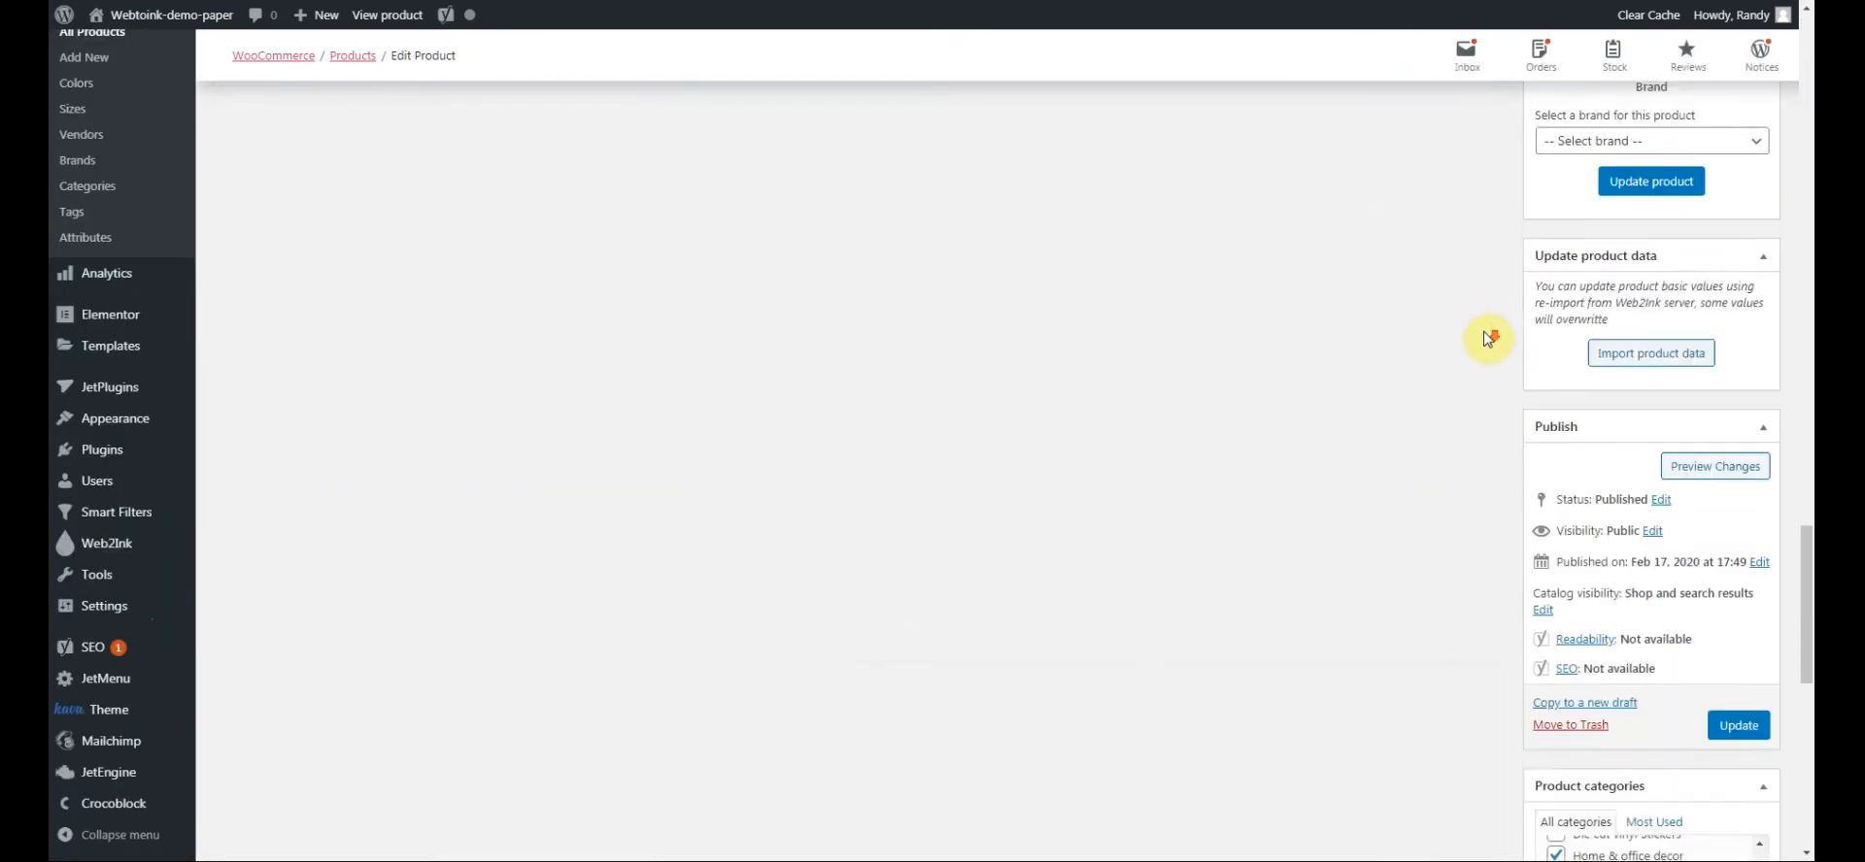
pyautogui.scroll(-3, 1483, 338)
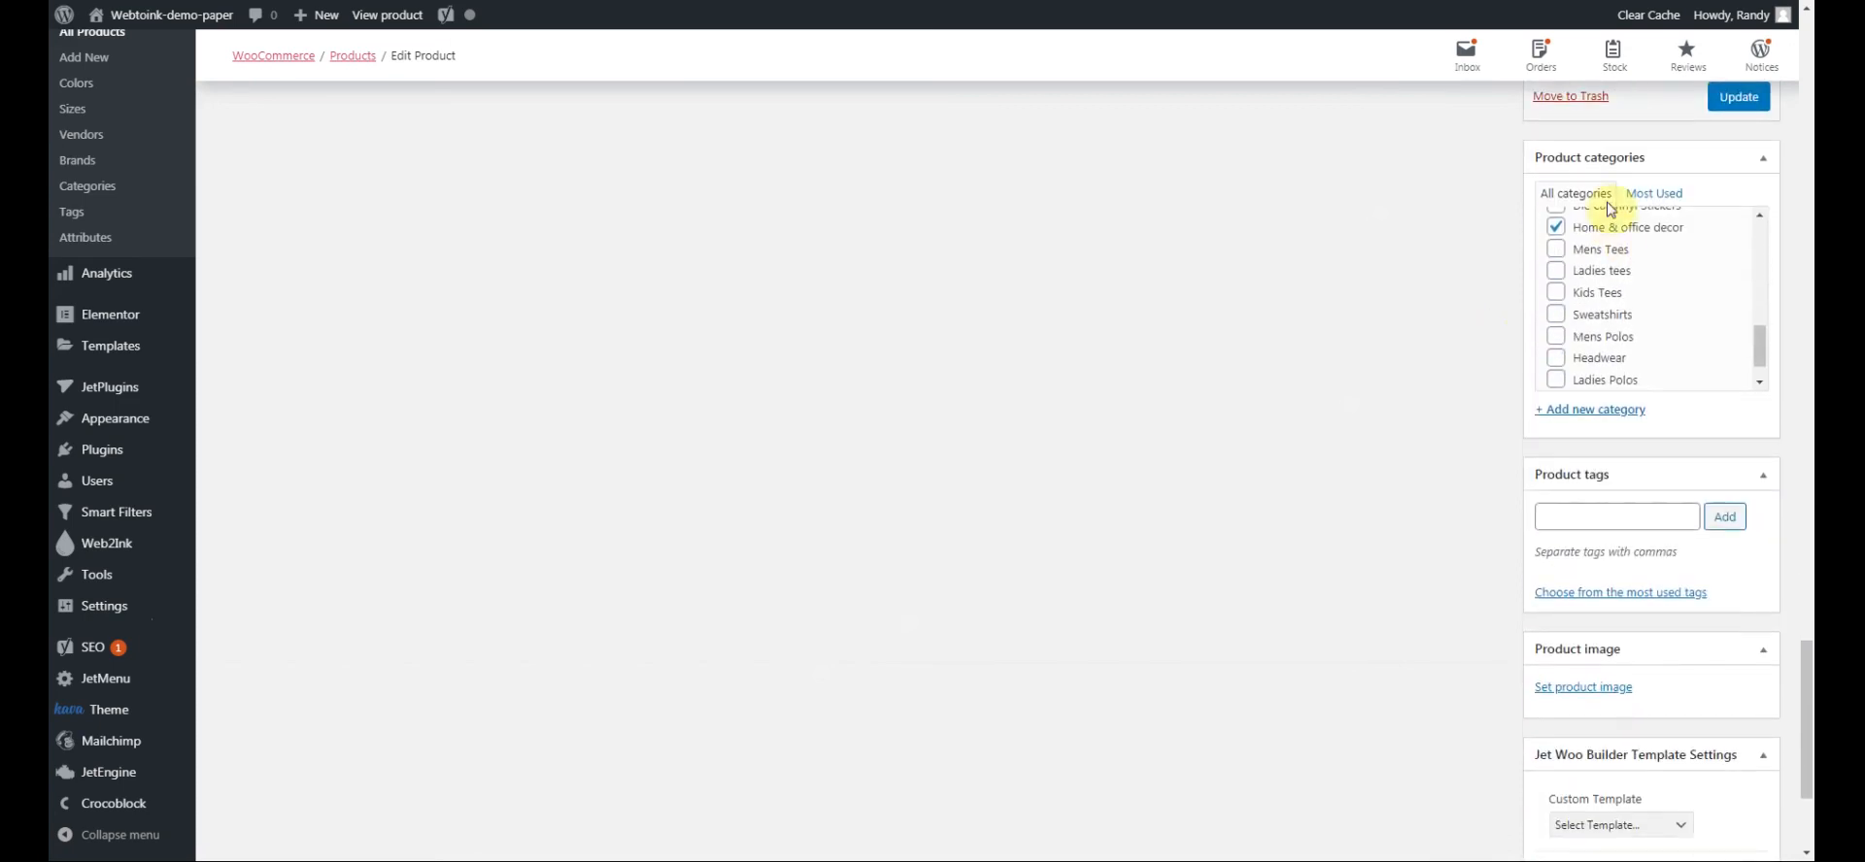
pyautogui.scroll(2, 1762, 358)
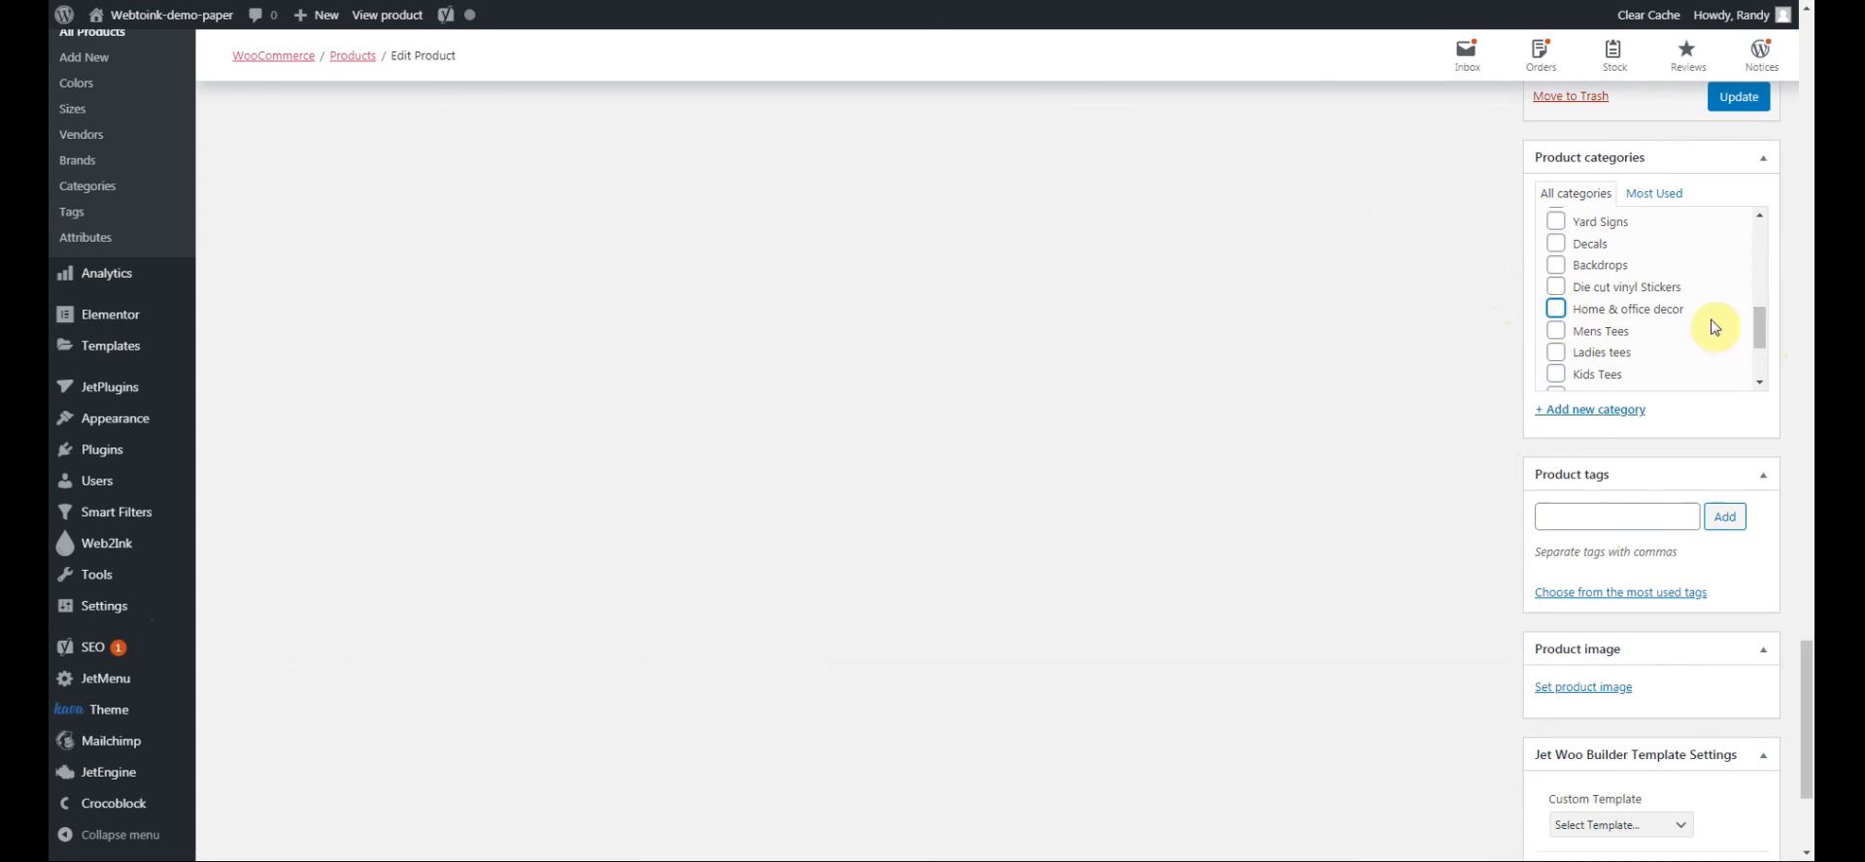
pyautogui.moveTo(1759, 334)
pyautogui.mouseDown()
pyautogui.moveTo(1758, 247)
pyautogui.moveTo(1757, 380)
pyautogui.moveTo(1758, 325)
pyautogui.mouseUp()
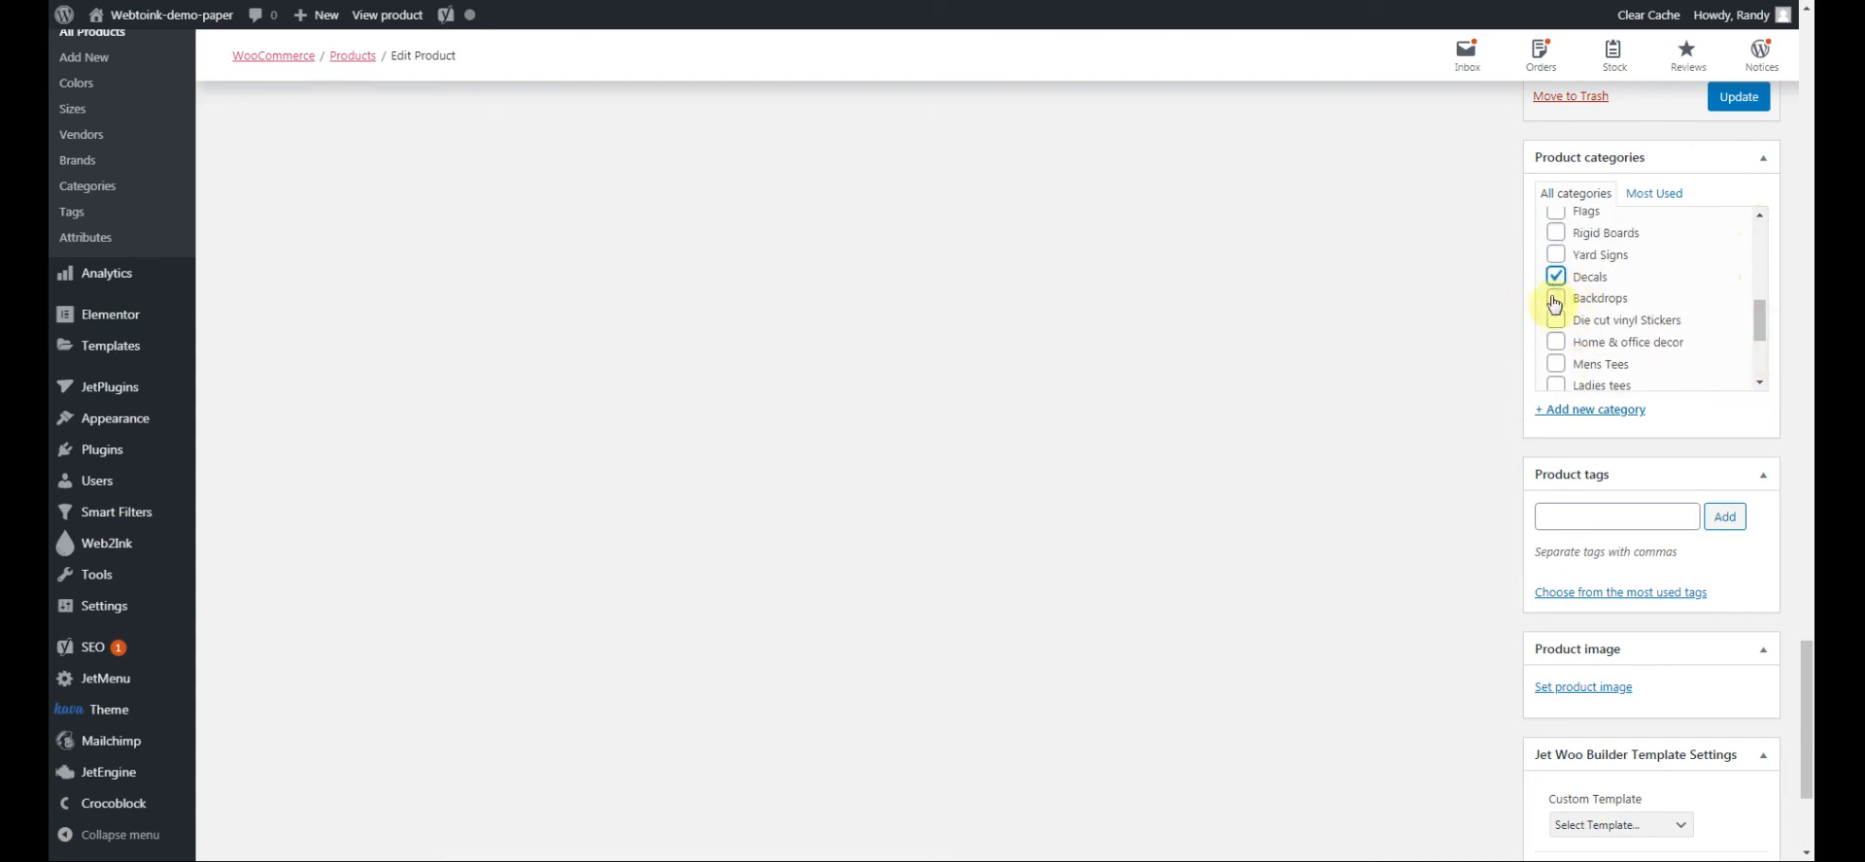
pyautogui.moveTo(1759, 315); pyautogui.dragTo(1759, 236)
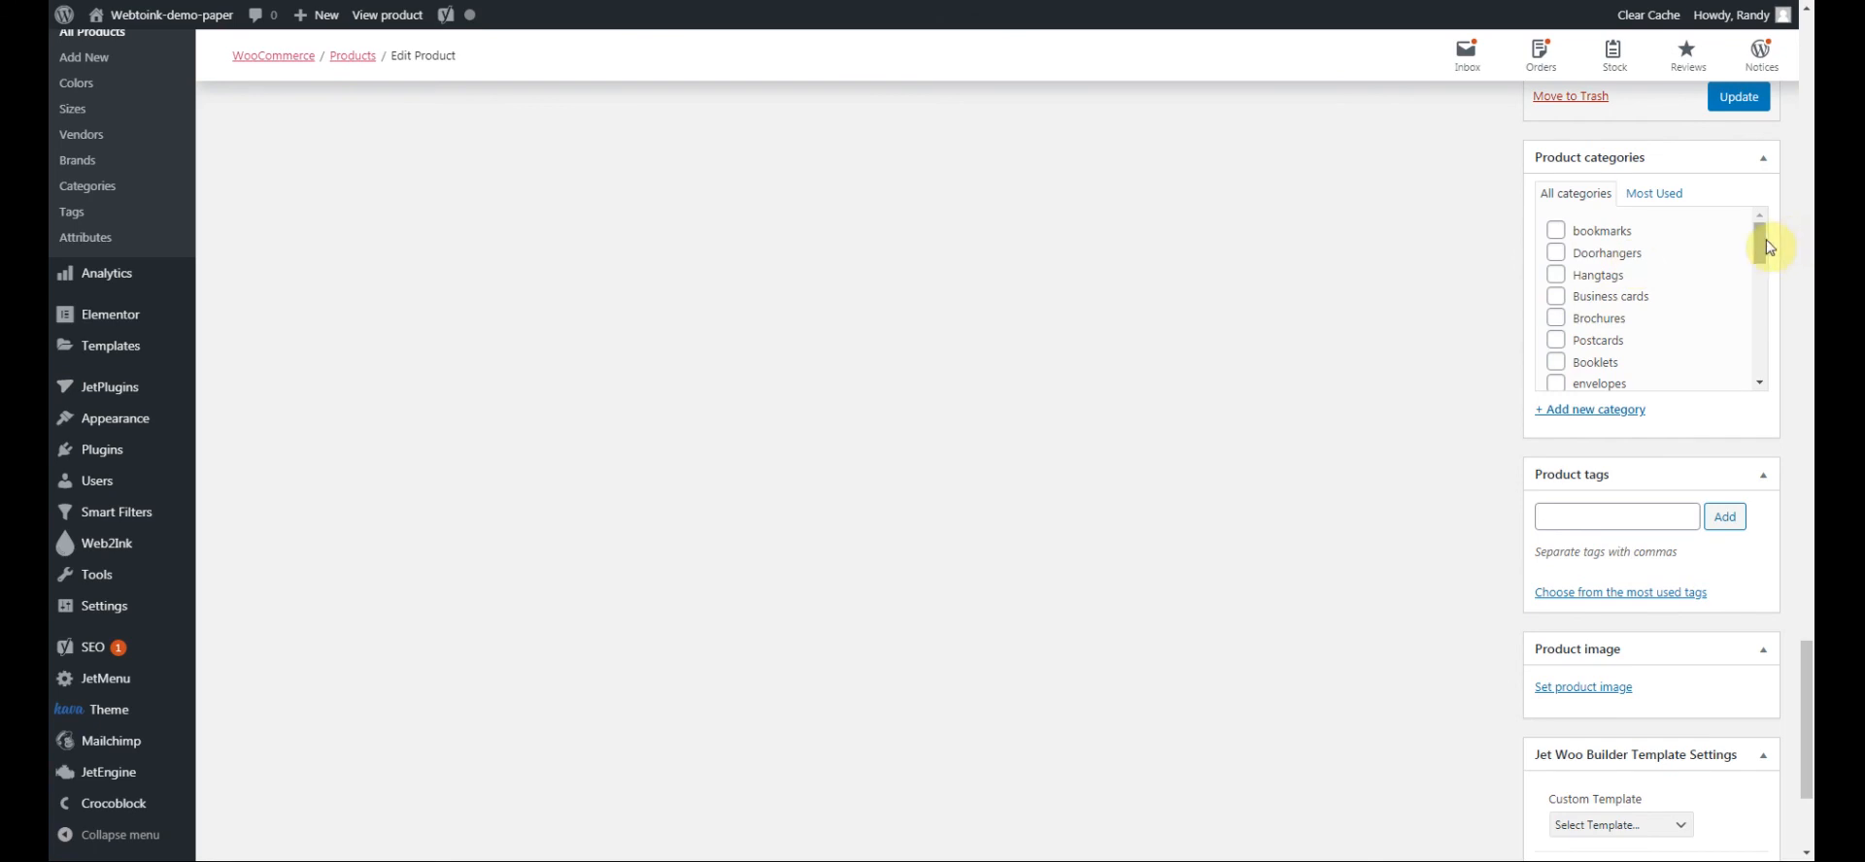
# Step: Try assigning the golf ball to the Hangtags, Business cards and Brochures categories, and clear all three again
pyautogui.click(1555, 276)
pyautogui.click(1555, 298)
pyautogui.click(1556, 320)
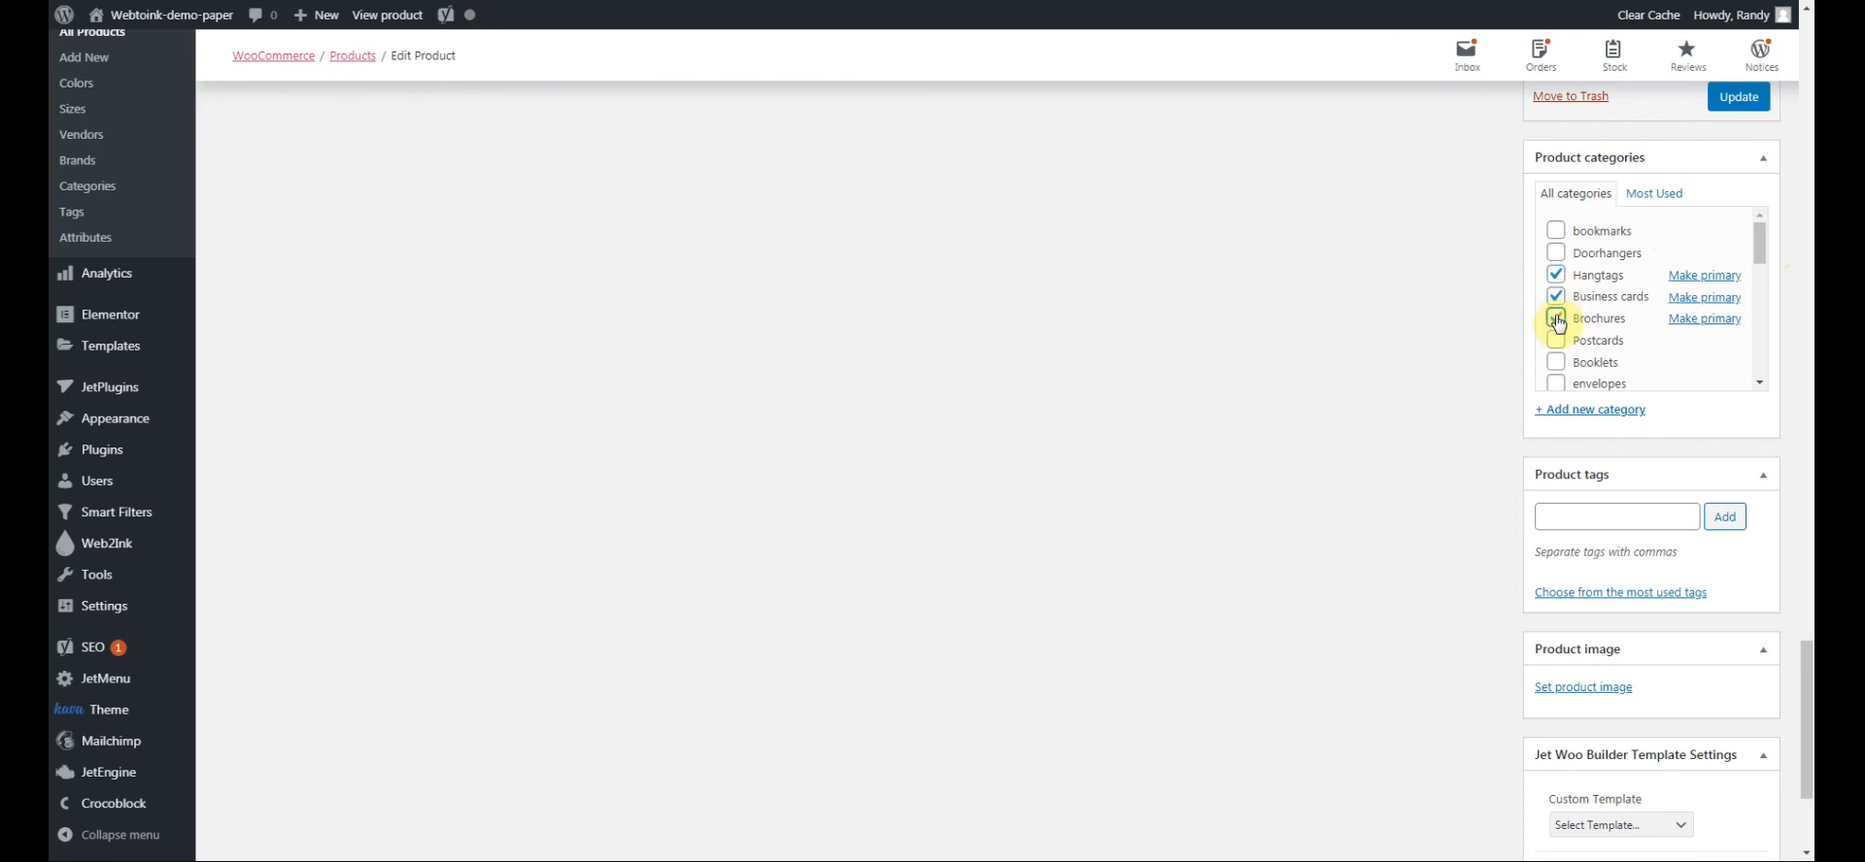
pyautogui.click(1555, 319)
pyautogui.click(1555, 297)
pyautogui.click(1555, 275)
# Step: Look through the rest of the category list and return to the beginning of the golf ball's edit page
pyautogui.moveTo(1758, 239); pyautogui.dragTo(1761, 361)
pyautogui.scroll(-3, 1350, 486)
pyautogui.scroll(20, 1352, 487)
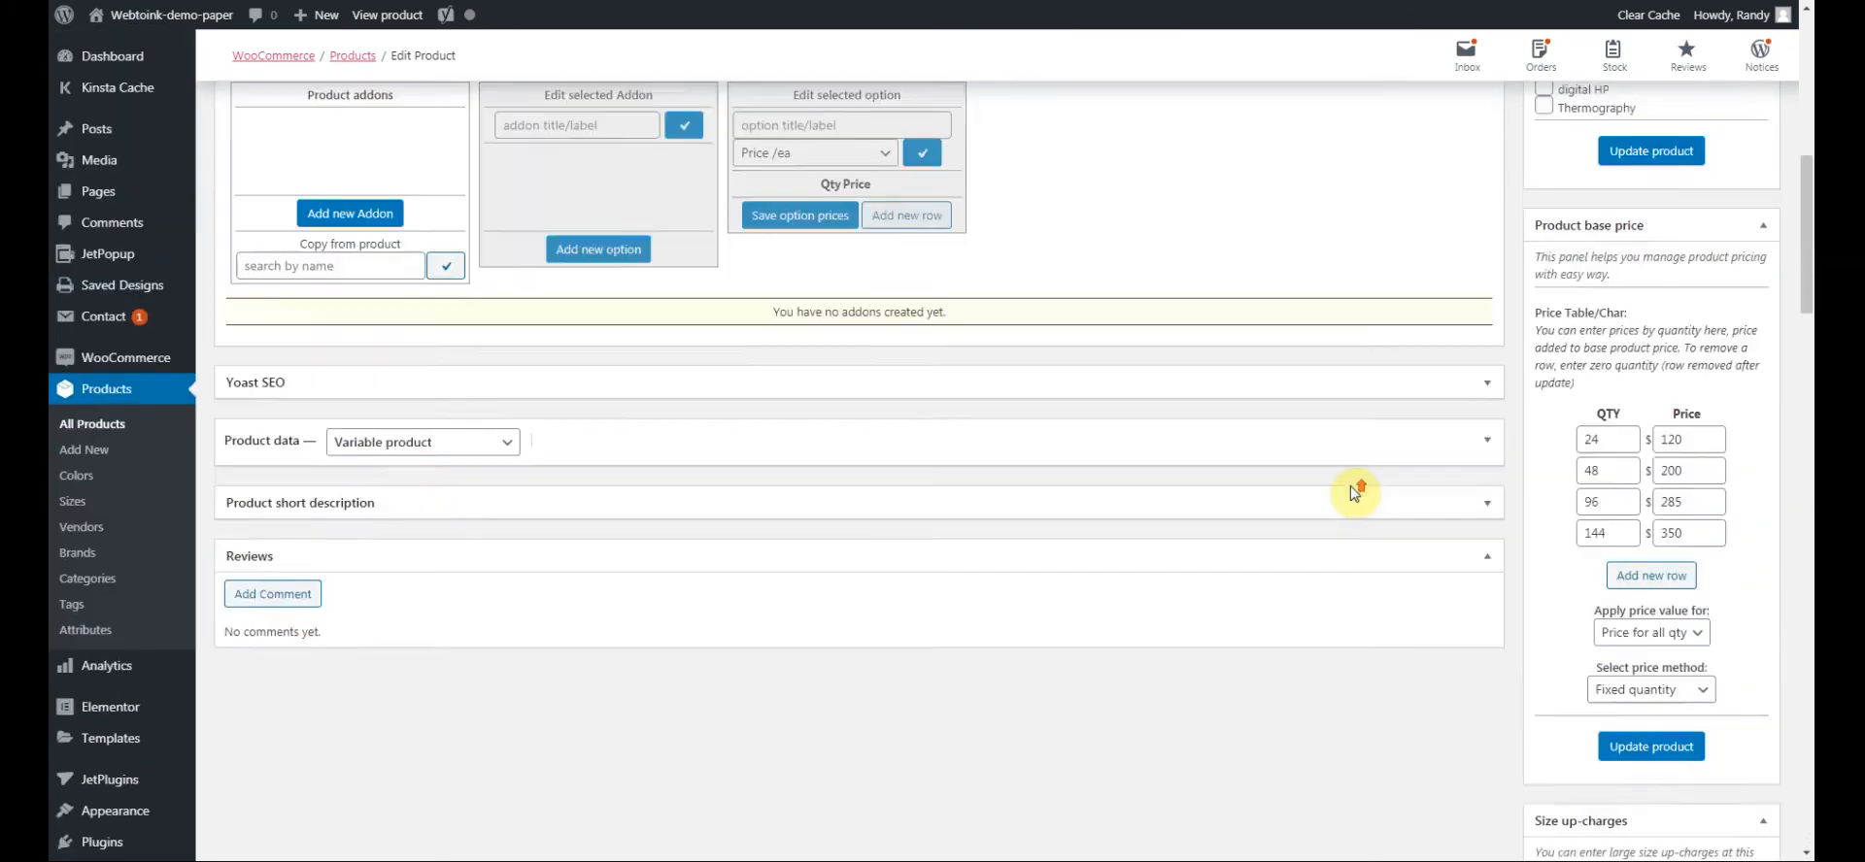
pyautogui.scroll(1, 1357, 485)
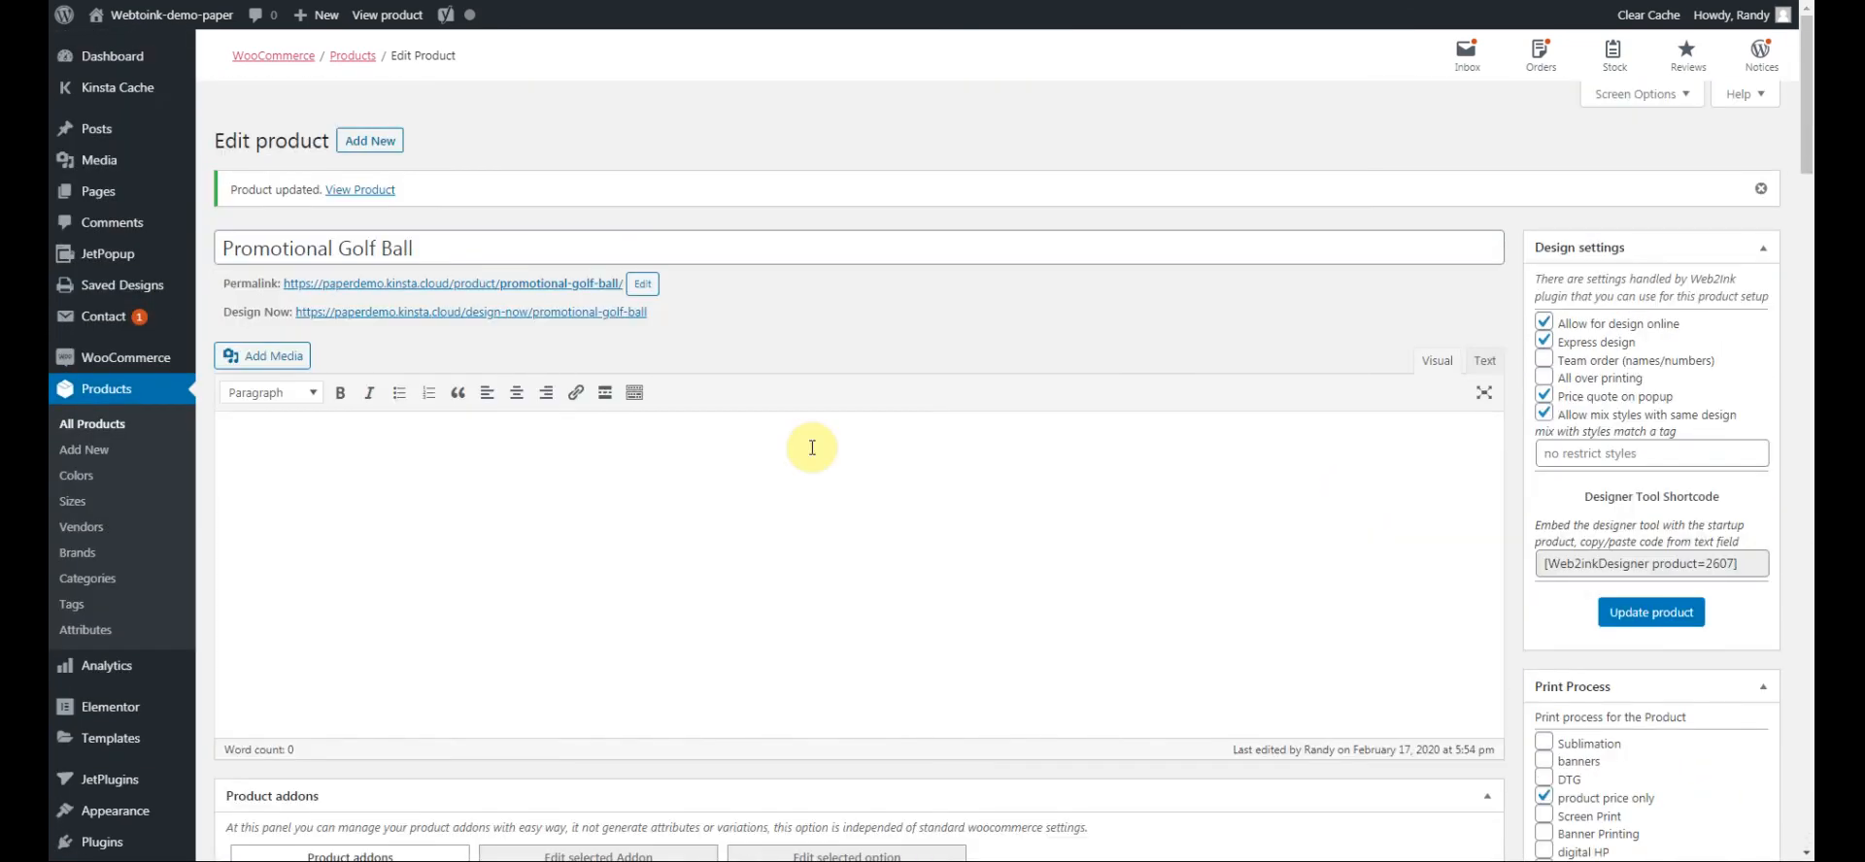